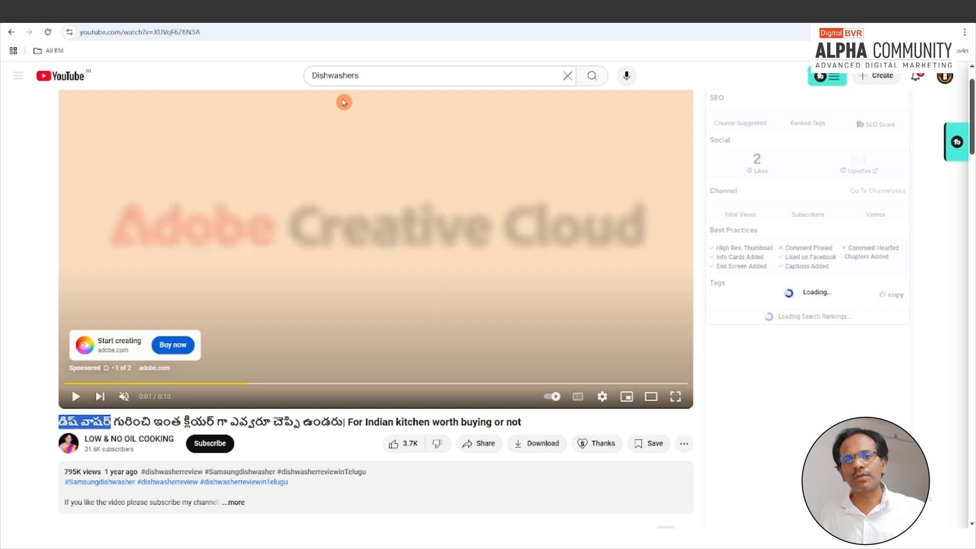
Step: Enter the YouTube search term "Dishwashers" as a content keyword for the ad group in Google Ads
{"action": "left_click_drag", "start_coordinate": [367, 76], "coordinate": [288, 77]}
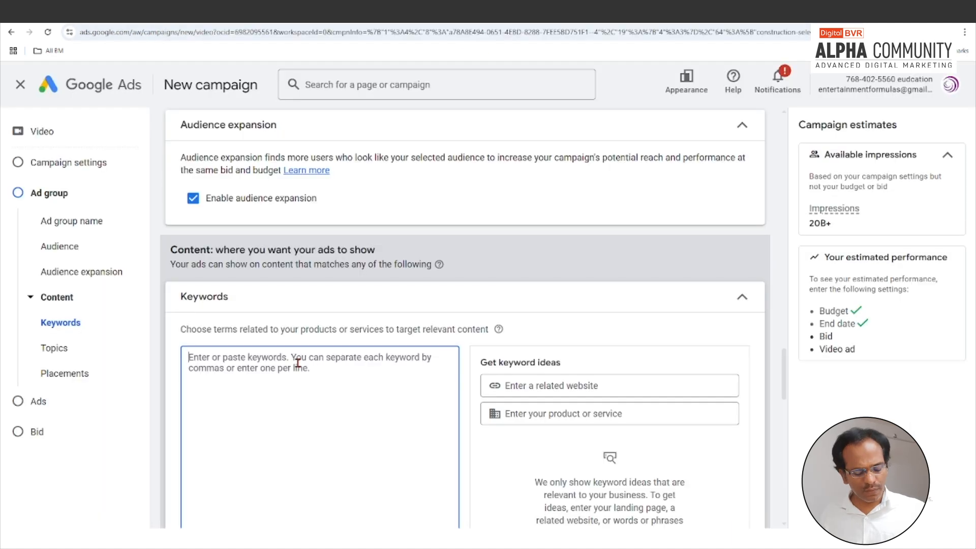
{"action": "type", "text": "Dishwashers"}
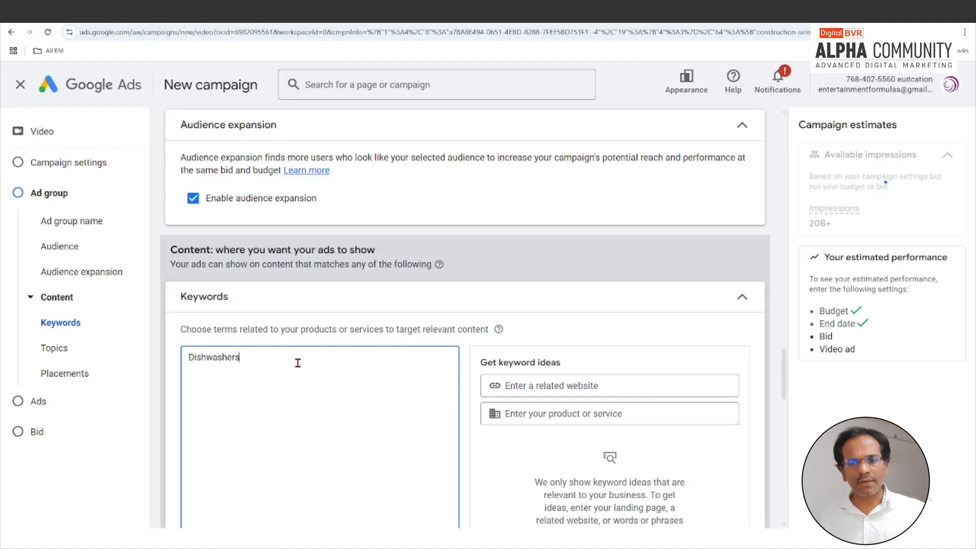
{"action": "scroll", "coordinate": [315, 371], "scroll_direction": "down", "scroll_amount": 1}
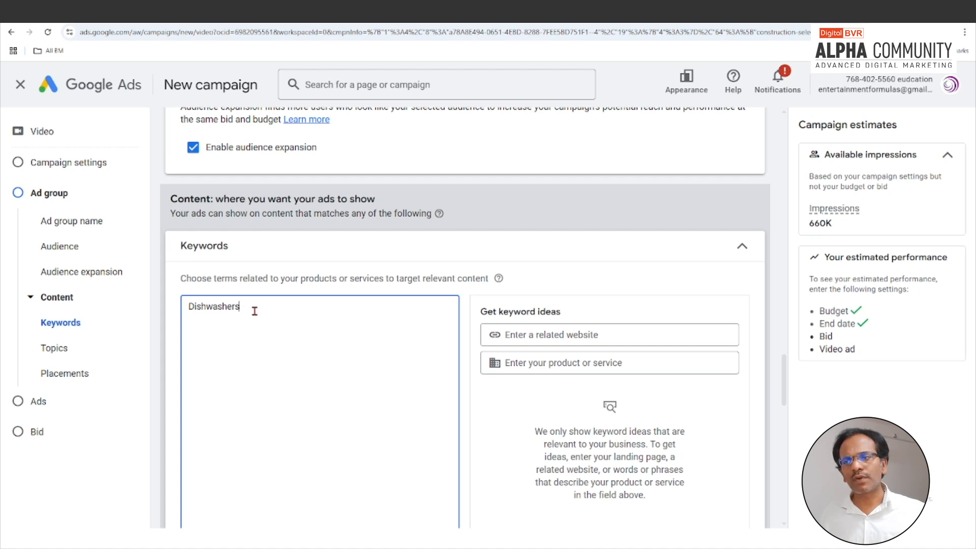
Step: Undo the "Dishwashers" keyword entry and check the available impressions estimate without any keyword
{"action": "scroll", "coordinate": [254, 311], "scroll_direction": "up", "scroll_amount": 1}
{"action": "key", "text": "ctrl+z"}
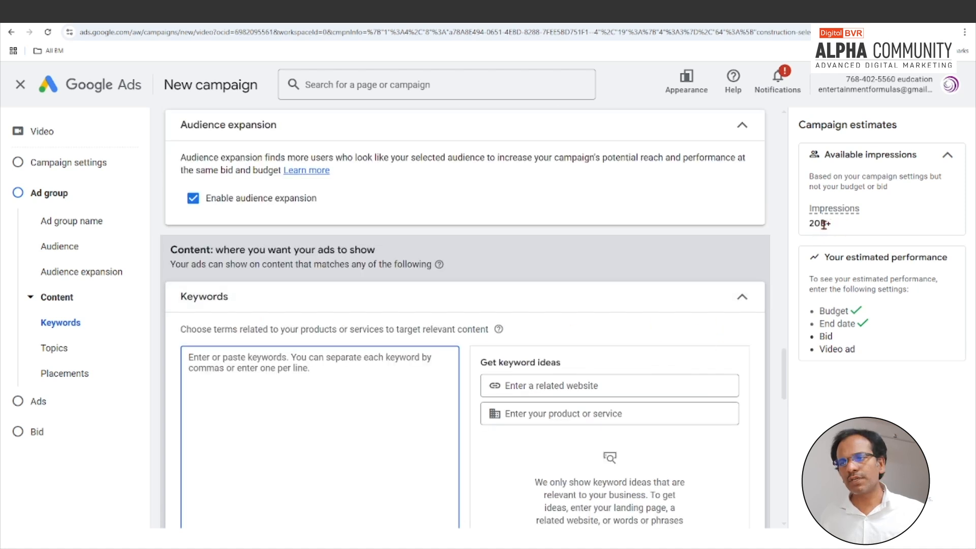
{"action": "left_click_drag", "start_coordinate": [808, 223], "coordinate": [839, 229]}
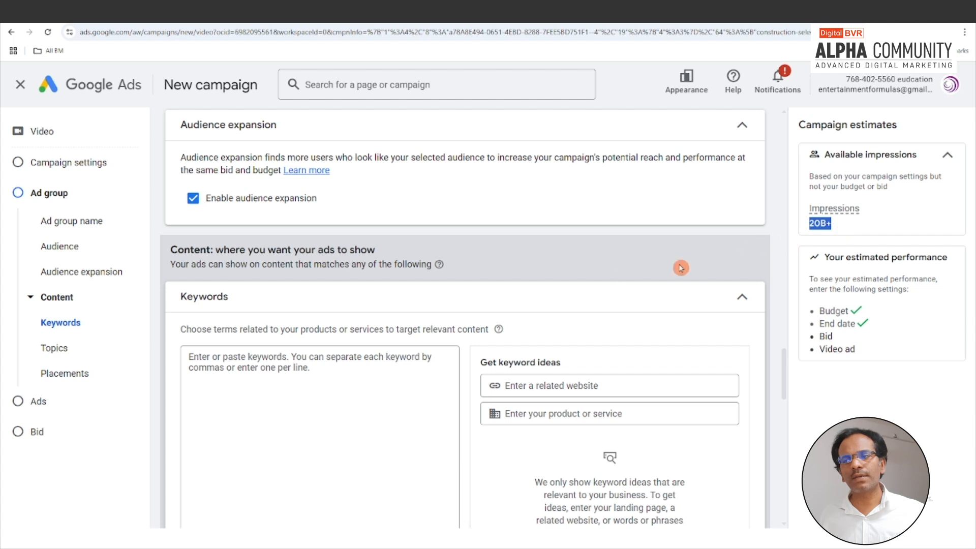
Step: Enter "Dishwashers" in the empty keyword list again and check its available impressions estimate
{"action": "left_click", "coordinate": [294, 364]}
{"action": "type", "text": "Dishwashers"}
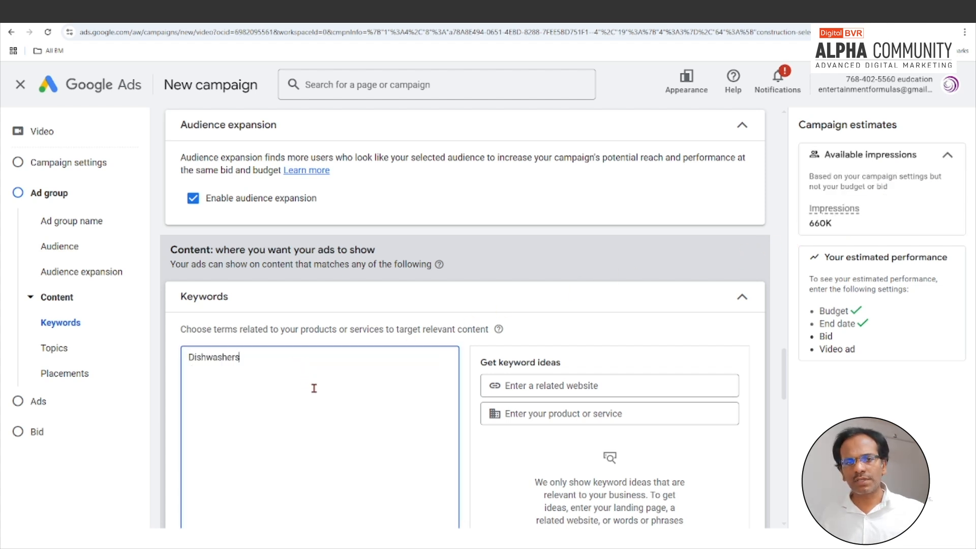
{"action": "left_click_drag", "start_coordinate": [830, 224], "coordinate": [809, 222]}
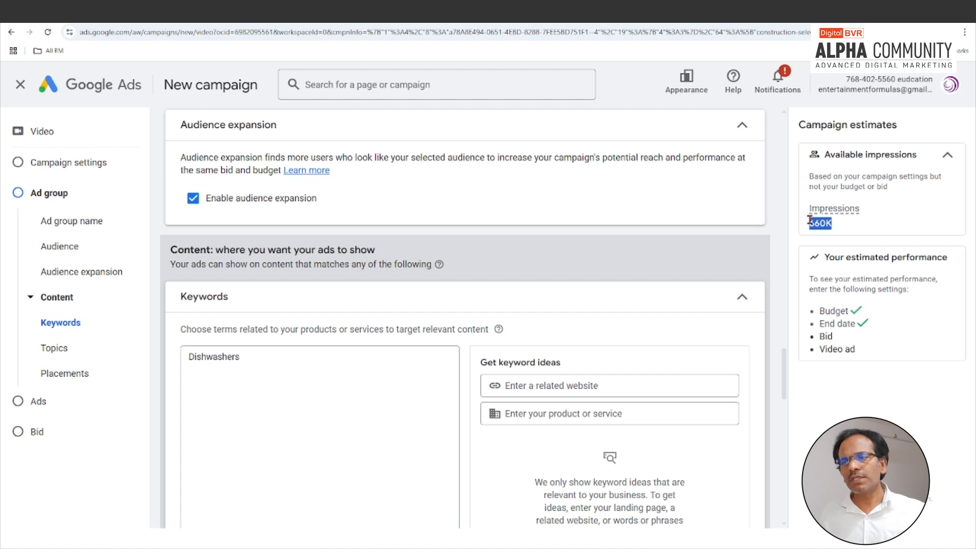
{"action": "left_click", "coordinate": [833, 234]}
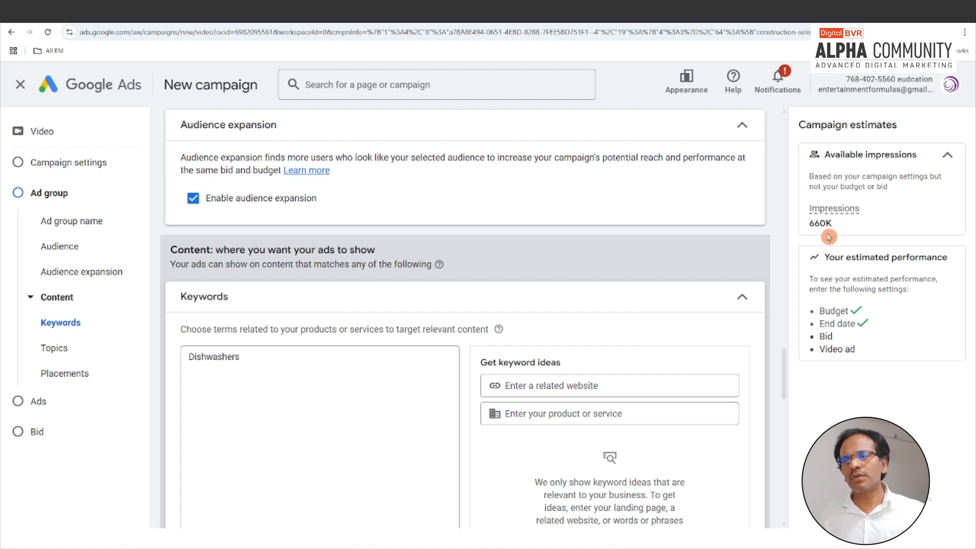
{"action": "left_click_drag", "start_coordinate": [833, 227], "coordinate": [806, 226]}
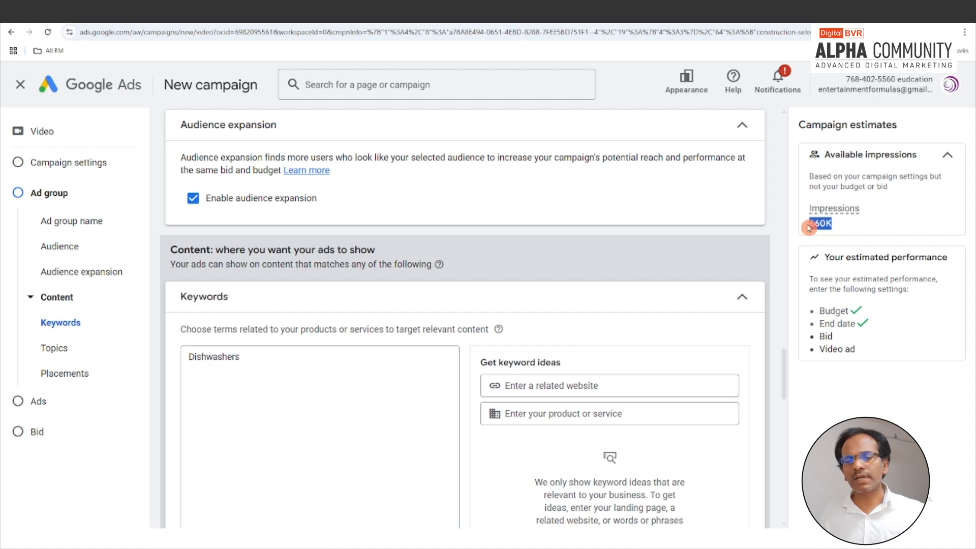
Step: Examine the Topics and Placements options under Content, and review the entered "Dishwashers" keyword
{"action": "left_click", "coordinate": [329, 360]}
{"action": "scroll", "coordinate": [370, 451], "scroll_direction": "down", "scroll_amount": 3}
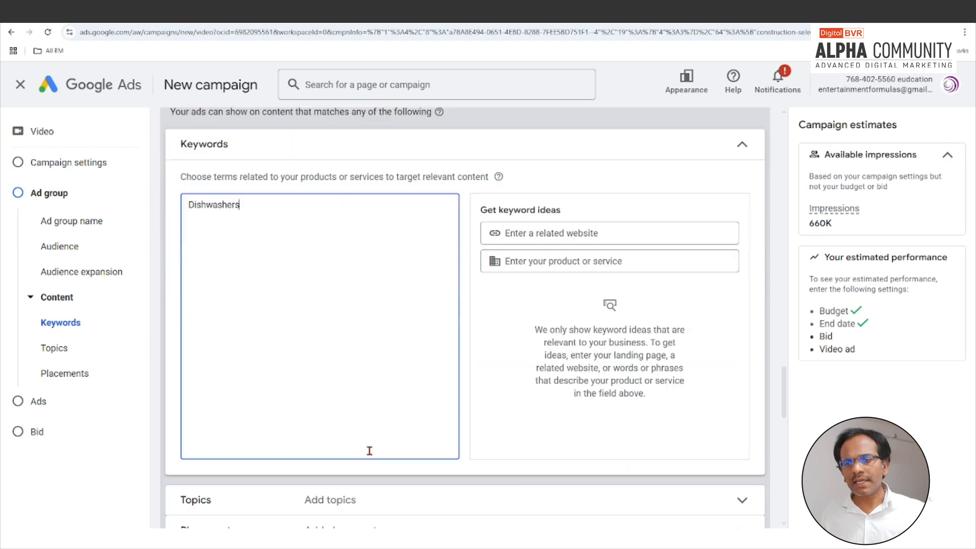
{"action": "scroll", "coordinate": [343, 350], "scroll_direction": "down", "scroll_amount": 2}
{"action": "scroll", "coordinate": [343, 349], "scroll_direction": "down", "scroll_amount": 1}
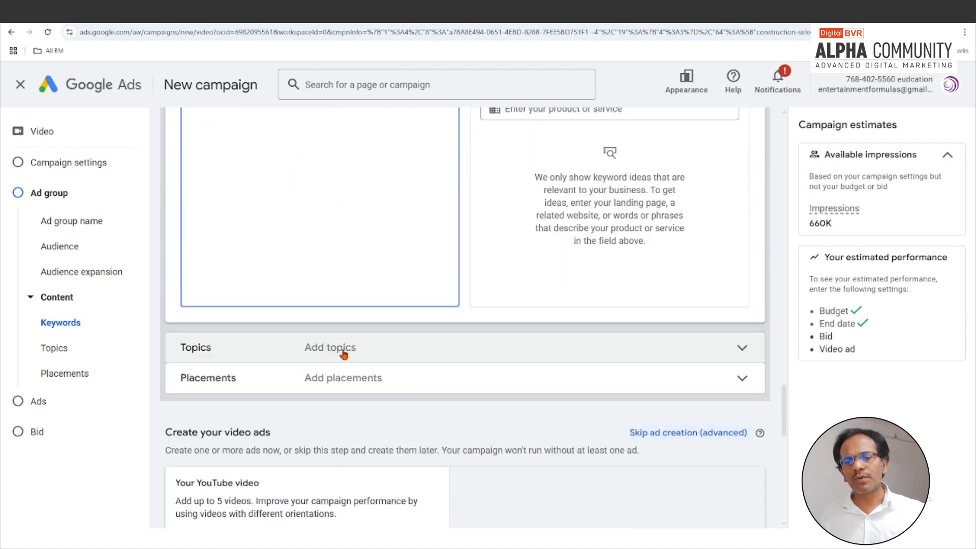
{"action": "scroll", "coordinate": [343, 354], "scroll_direction": "up", "scroll_amount": 4}
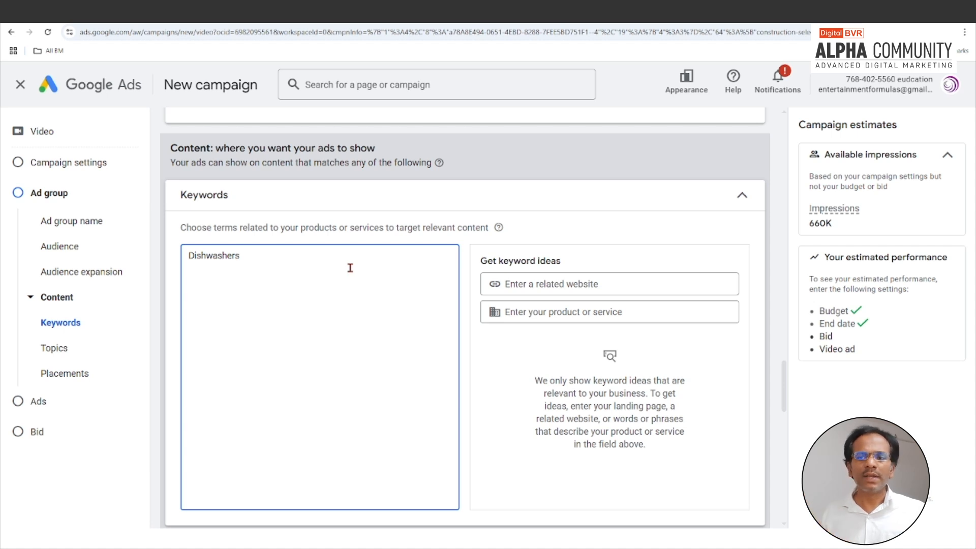
{"action": "left_click_drag", "start_coordinate": [238, 256], "coordinate": [175, 257]}
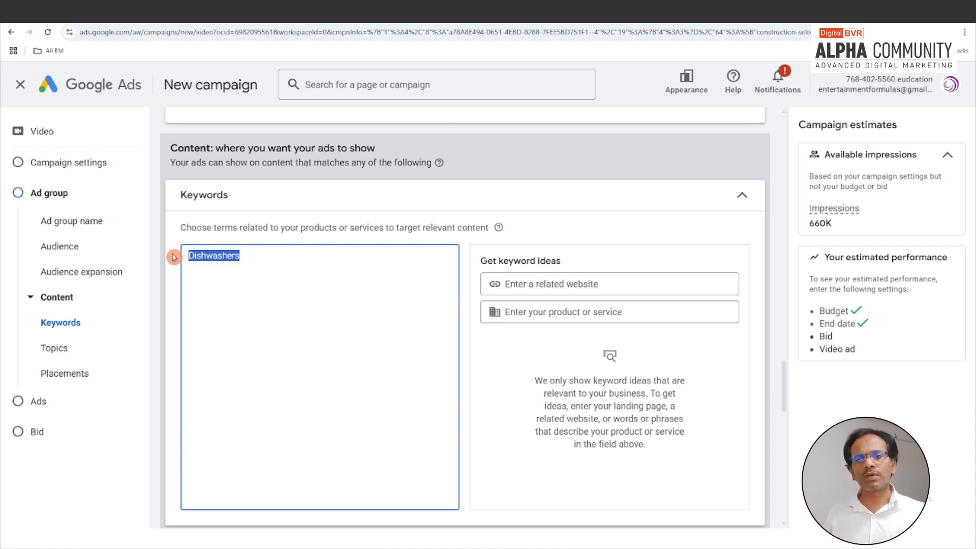
Step: Add "home appliances" as a second keyword and get keyword ideas for it as the product or service
{"action": "left_click", "coordinate": [276, 256]}
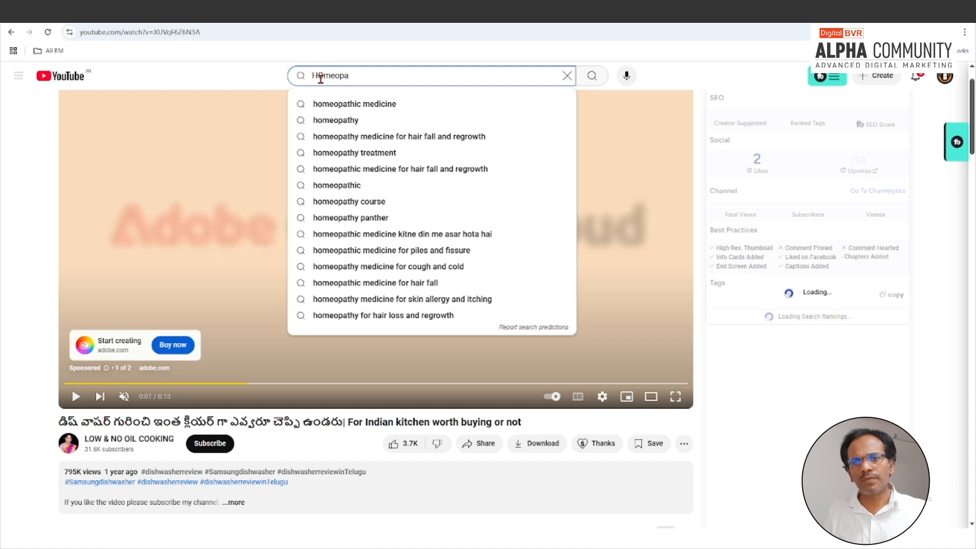
{"action": "key", "text": "Down"}
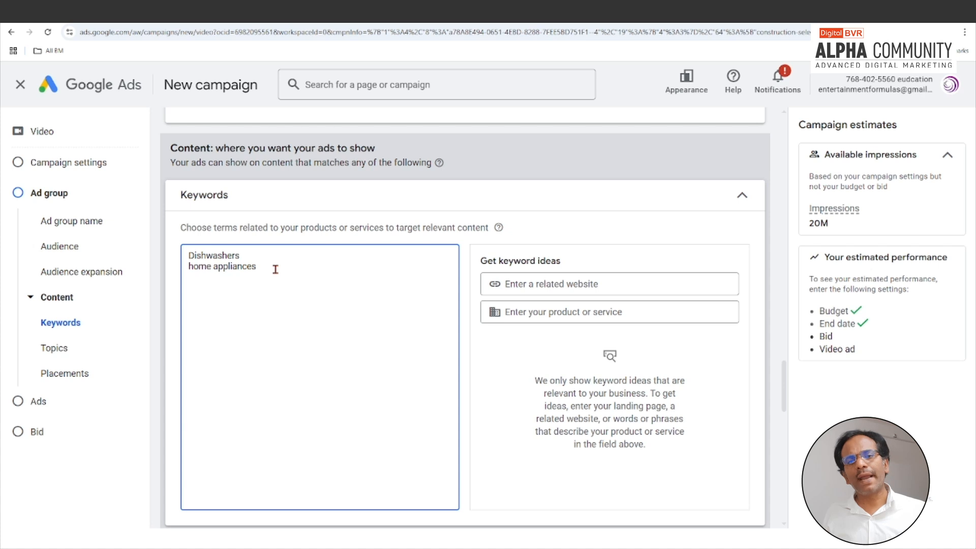
{"action": "left_click_drag", "start_coordinate": [275, 269], "coordinate": [187, 268]}
{"action": "key", "text": "ctrl+c"}
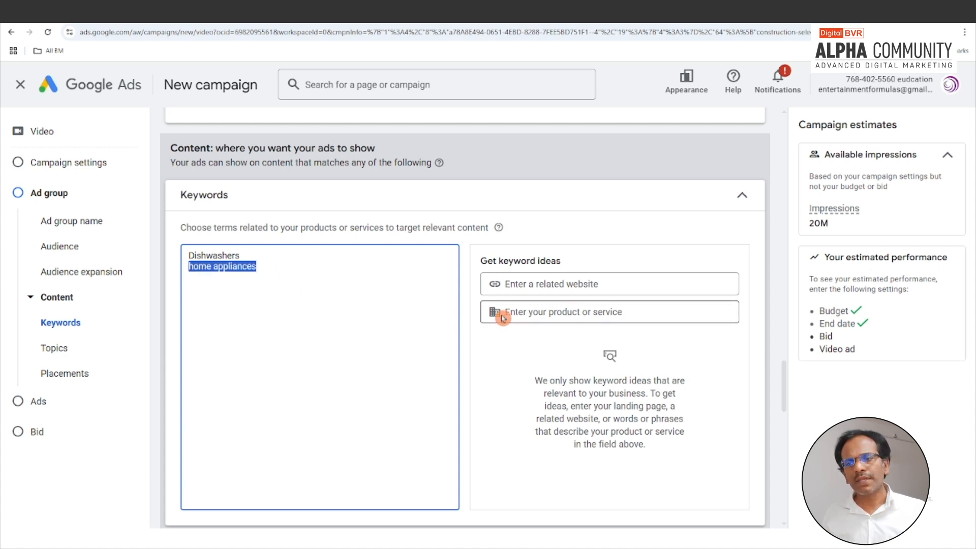
{"action": "left_click", "coordinate": [553, 312]}
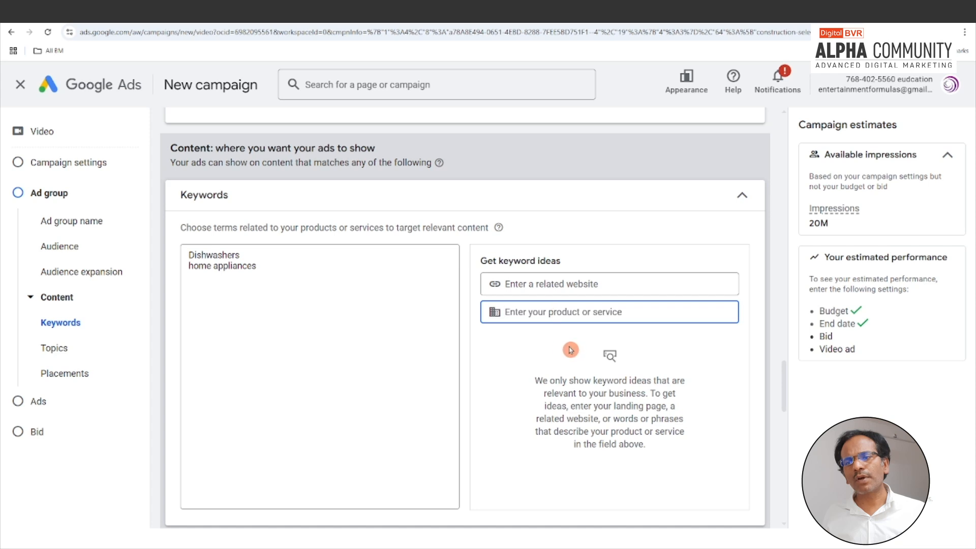
{"action": "key", "text": "ctrl+v"}
{"action": "key", "text": "Return"}
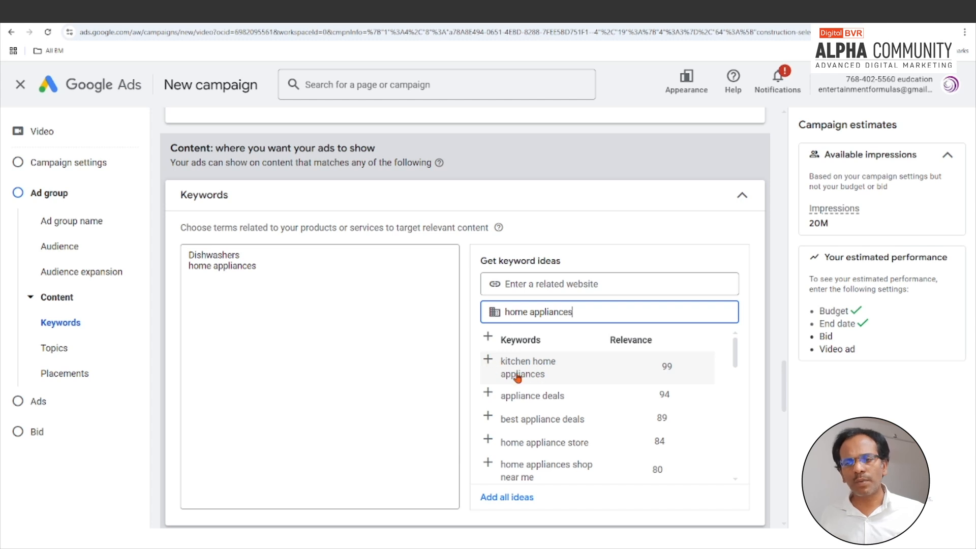
Step: Add the ideas "kitchen home appliances", "best appliance deals", "home appliances shop near me", "appliance store" and "discount appliance store" to the keywords
{"action": "left_click", "coordinate": [487, 360]}
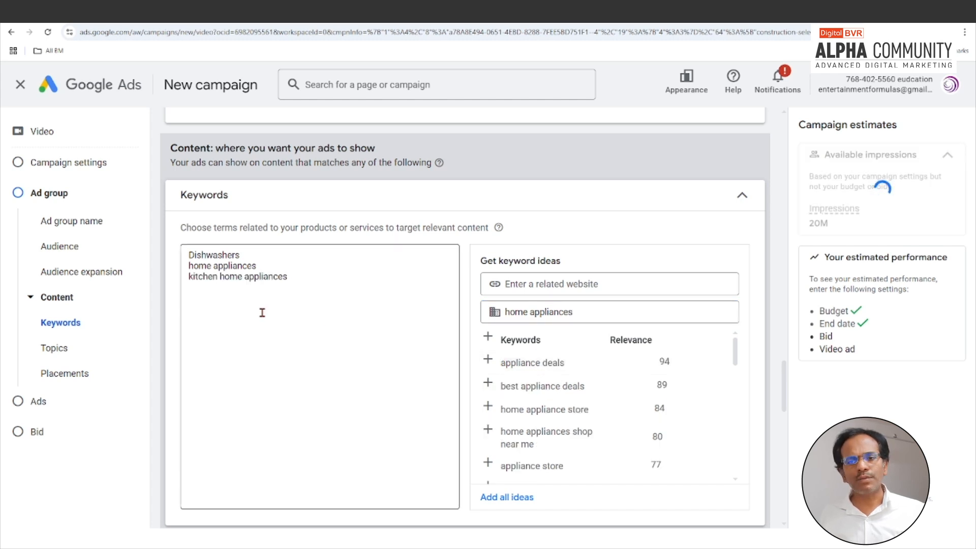
{"action": "left_click", "coordinate": [485, 389]}
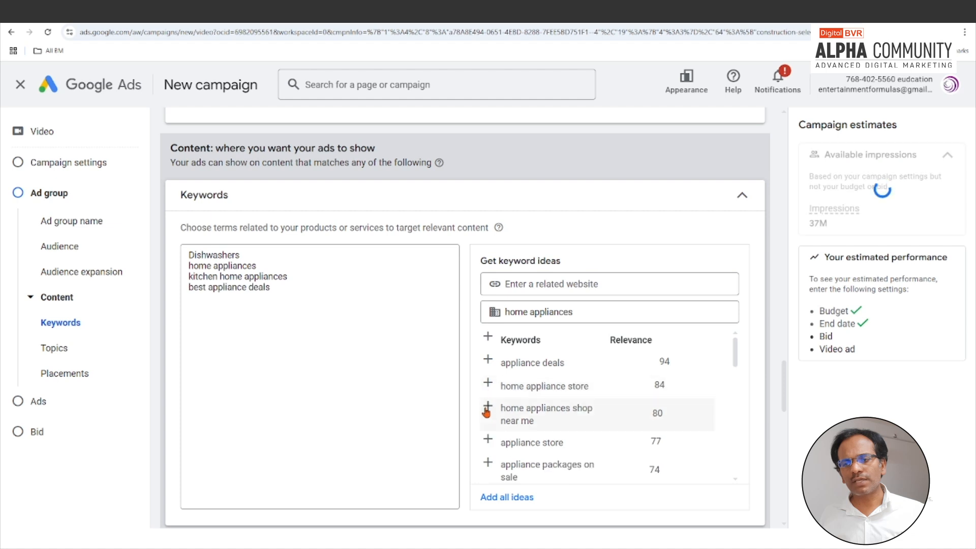
{"action": "left_click", "coordinate": [488, 410]}
{"action": "left_click", "coordinate": [488, 409]}
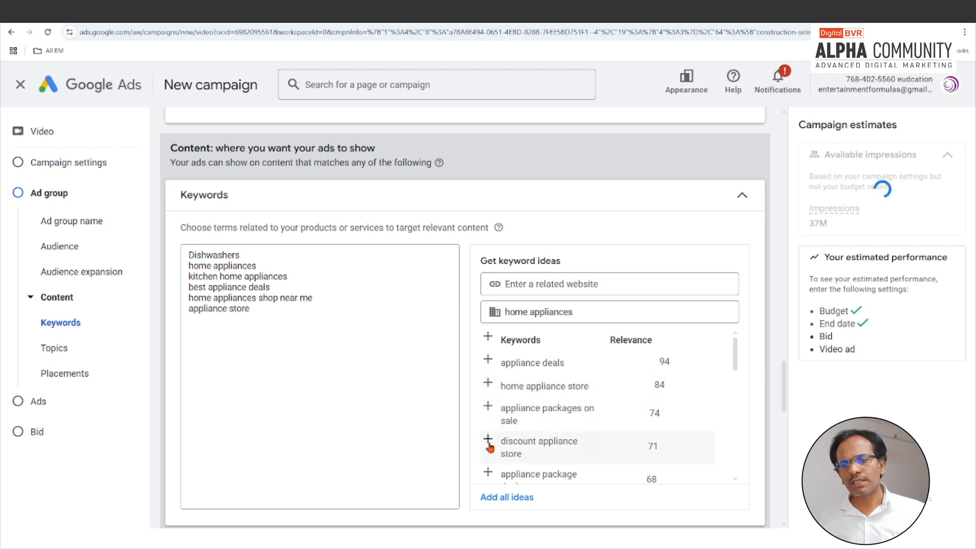
{"action": "left_click", "coordinate": [488, 444]}
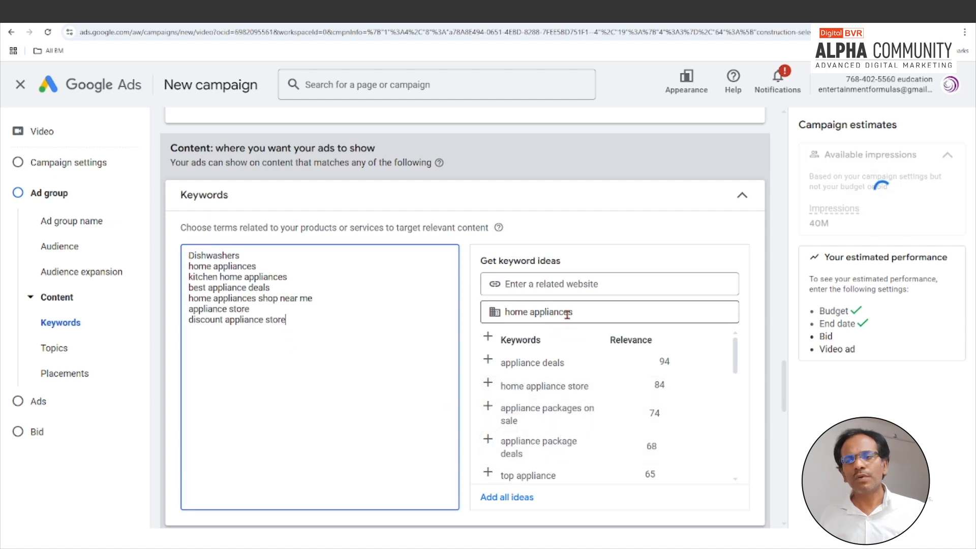
Step: Get keyword ideas for "Washing machine" and add "best washing machine", "speed queen coin laundry" and "automatic washing machine"
{"action": "left_click_drag", "start_coordinate": [506, 312], "coordinate": [567, 314]}
{"action": "type", "text": "Washing machine"}
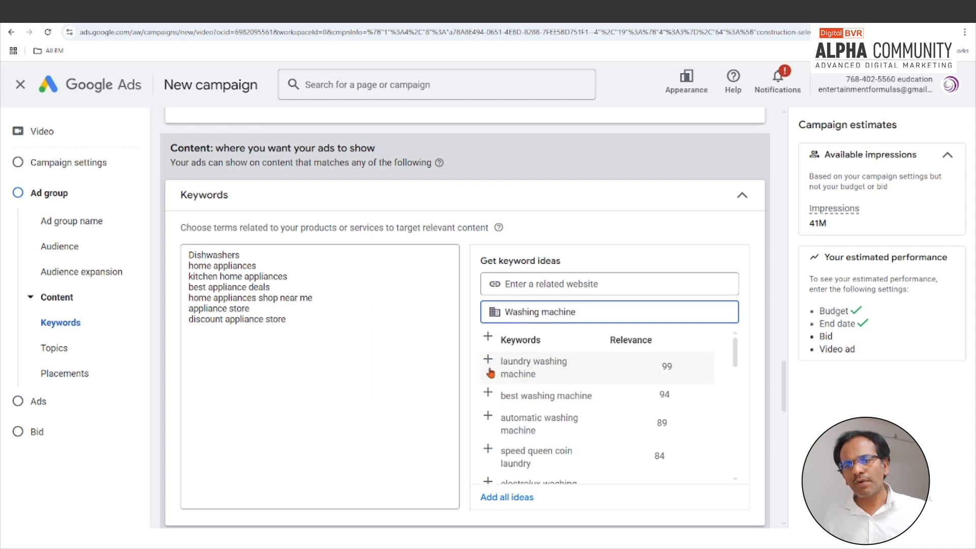
{"action": "left_click", "coordinate": [488, 396]}
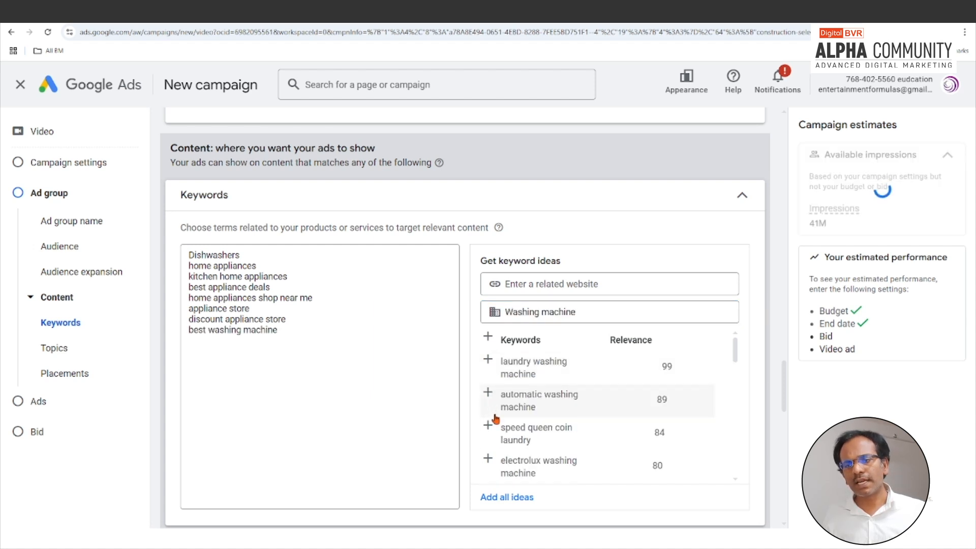
{"action": "left_click", "coordinate": [487, 427]}
{"action": "left_click", "coordinate": [486, 396]}
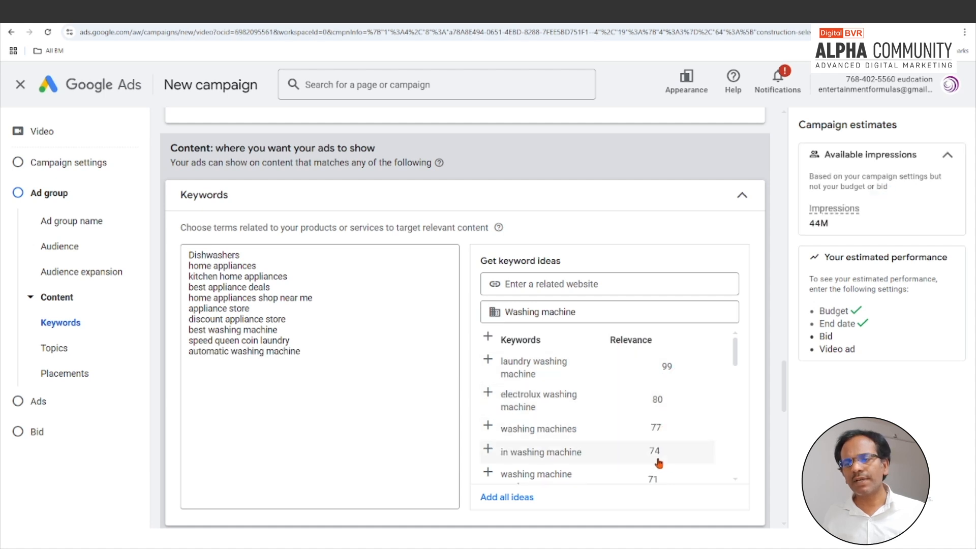
Step: Look through the remaining washing machine ideas, add all of them to the keywords and review the full list
{"action": "scroll", "coordinate": [659, 462], "scroll_direction": "down", "scroll_amount": 8}
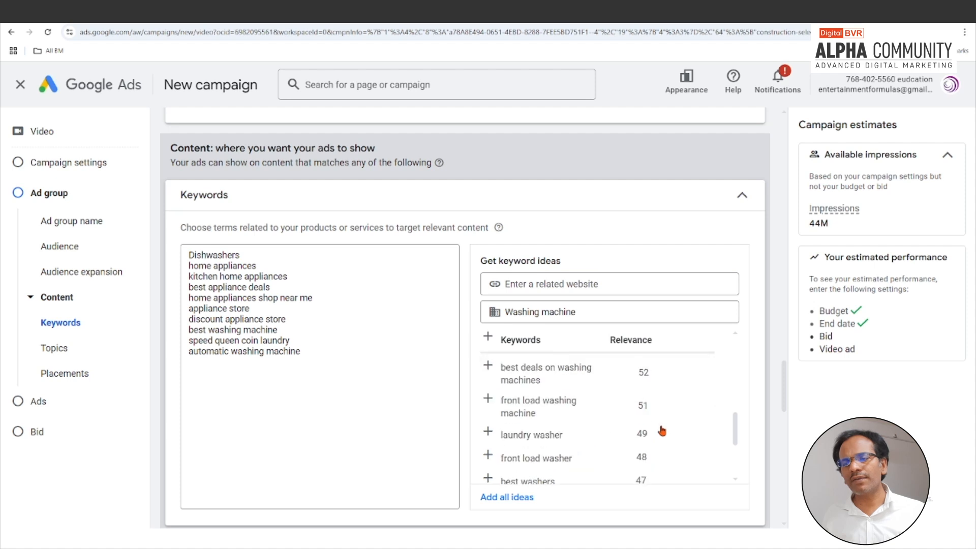
{"action": "scroll", "coordinate": [662, 431], "scroll_direction": "up", "scroll_amount": 5}
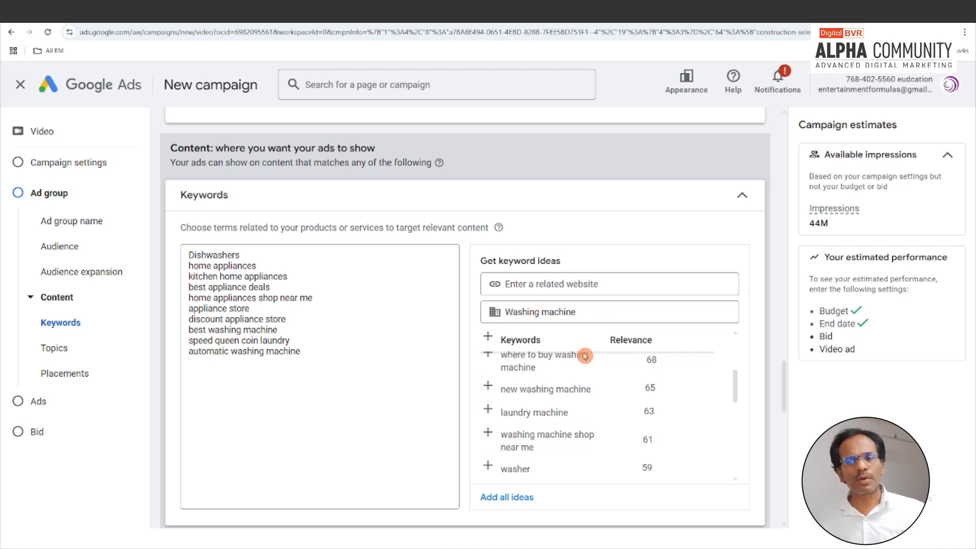
{"action": "left_click", "coordinate": [581, 307]}
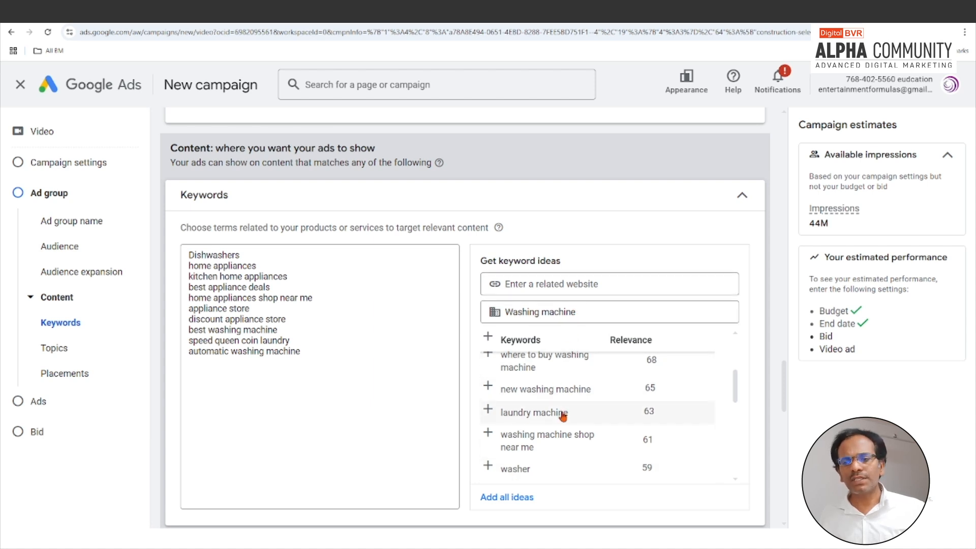
{"action": "left_click", "coordinate": [511, 500]}
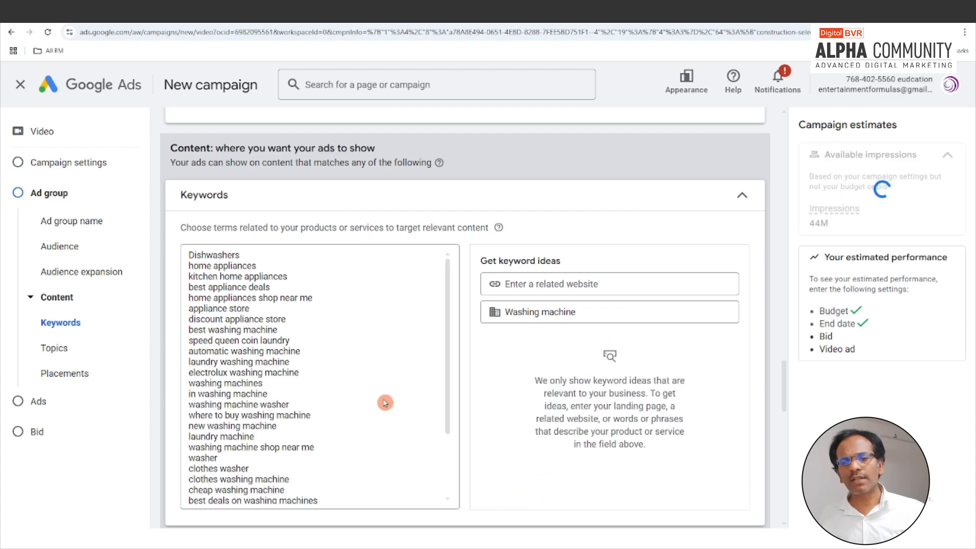
{"action": "scroll", "coordinate": [307, 371], "scroll_direction": "down", "scroll_amount": 5}
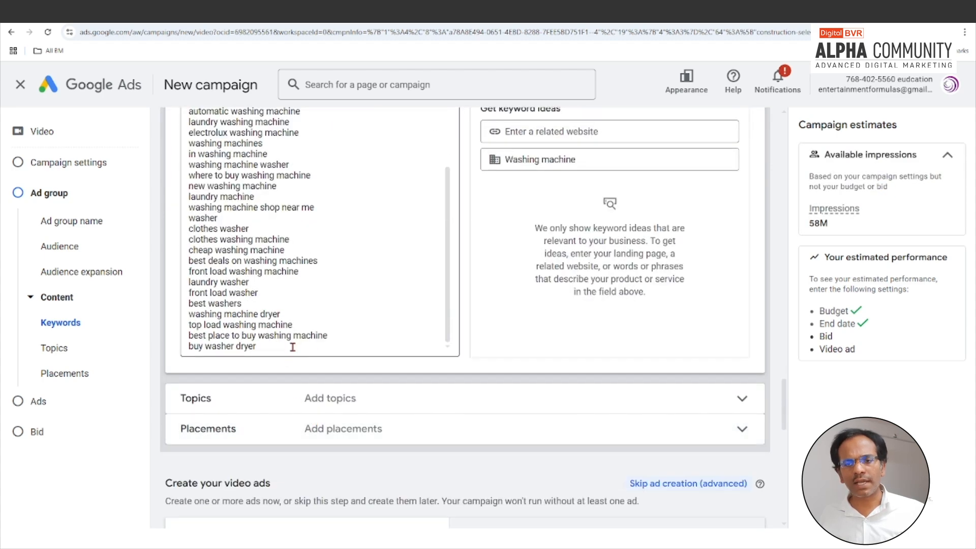
{"action": "scroll", "coordinate": [289, 344], "scroll_direction": "up", "scroll_amount": 10}
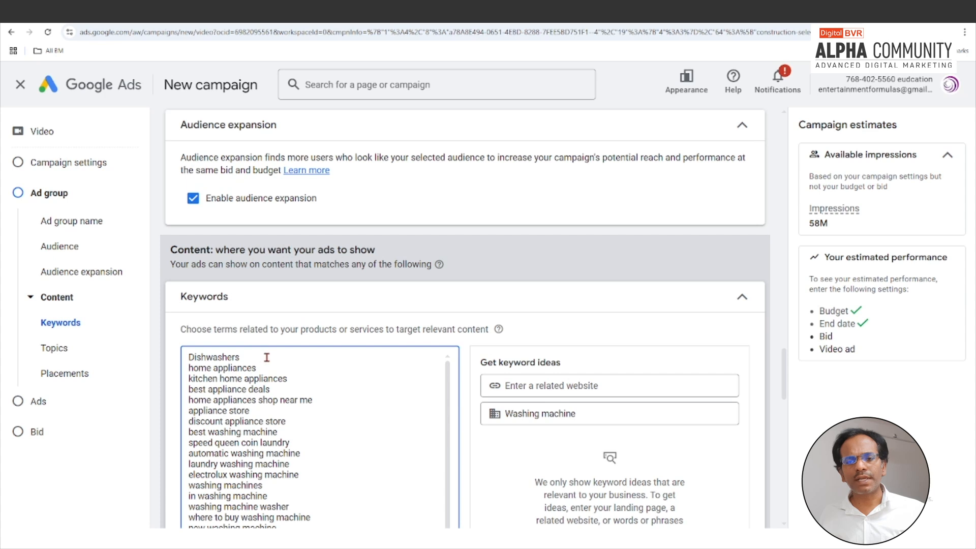
Step: Rearrange the start of the keyword list into one comma-separated line with Dishwashers, home appliances, kitchen home appliances and best appliance deals
{"action": "scroll", "coordinate": [264, 363], "scroll_direction": "down", "scroll_amount": 2}
{"action": "scroll", "coordinate": [268, 365], "scroll_direction": "up", "scroll_amount": 1}
{"action": "scroll", "coordinate": [268, 365], "scroll_direction": "up", "scroll_amount": 1}
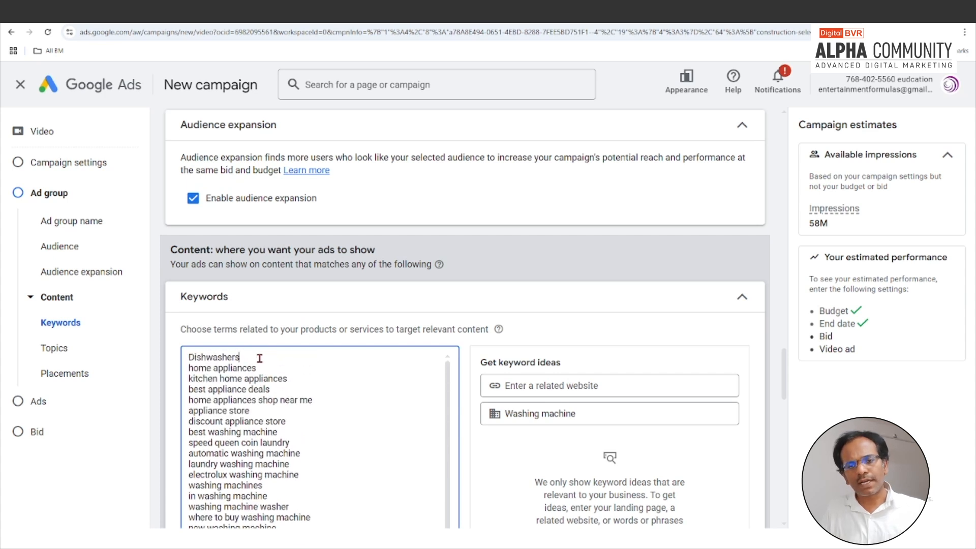
{"action": "key", "text": "Down"}
{"action": "key", "text": "End"}
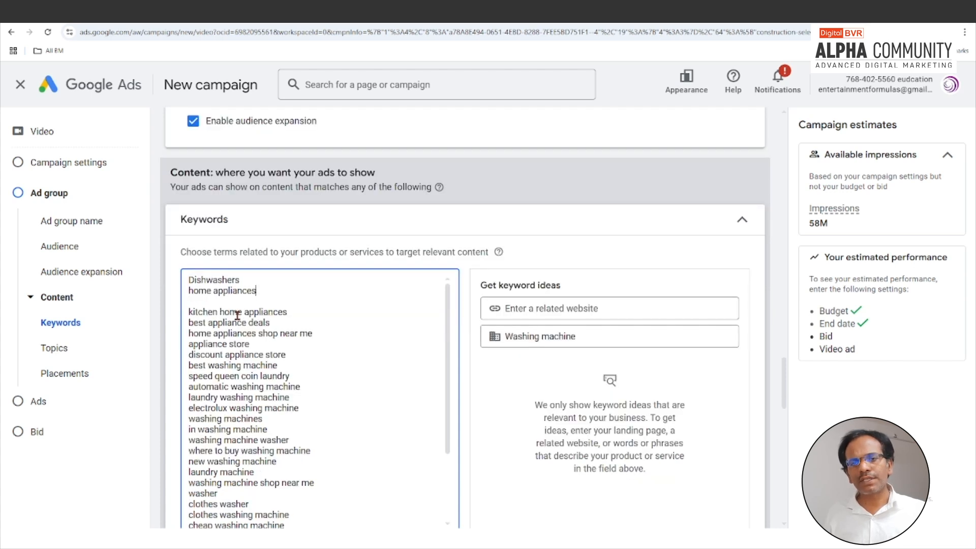
{"action": "key", "text": "Delete"}
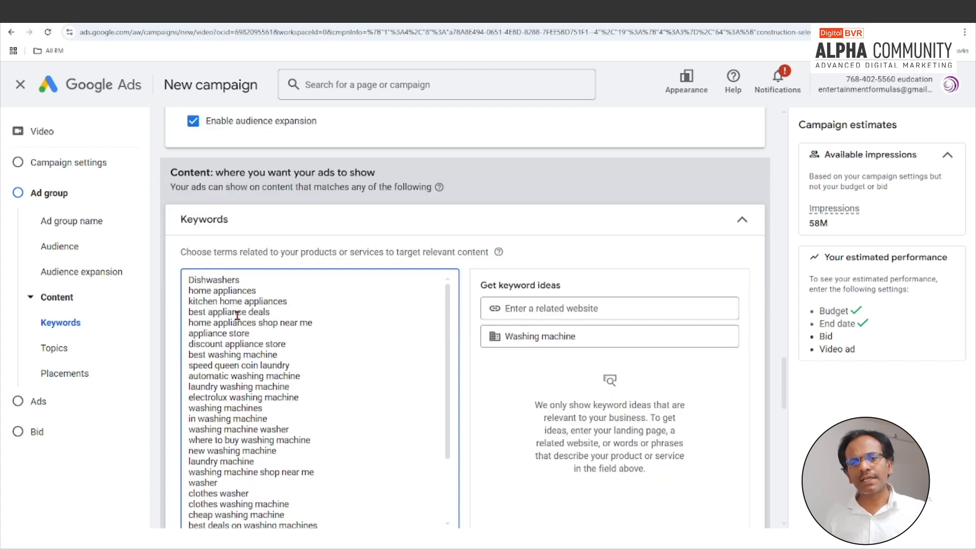
{"action": "type", "text": ","}
{"action": "key", "text": "Delete"}
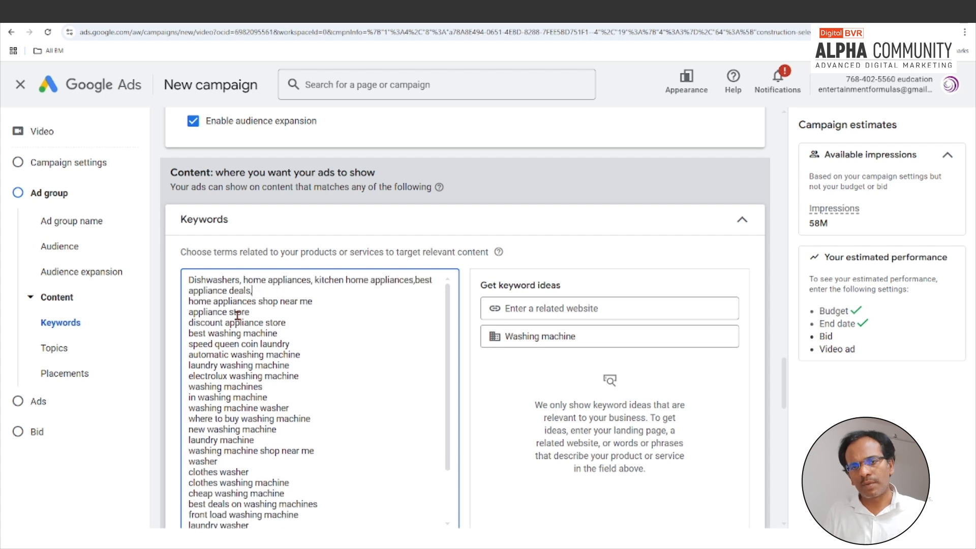
{"action": "type", "text": ","}
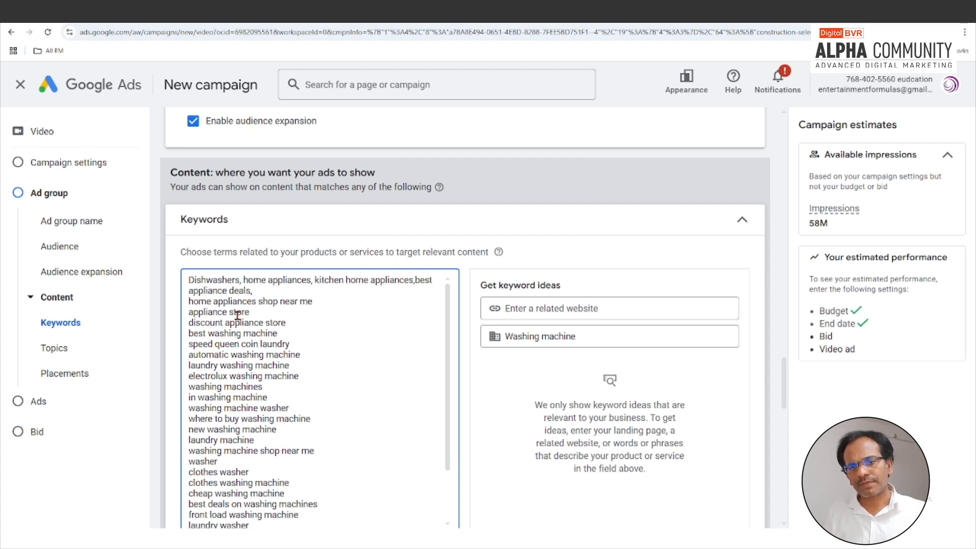
{"action": "key", "text": "Delete"}
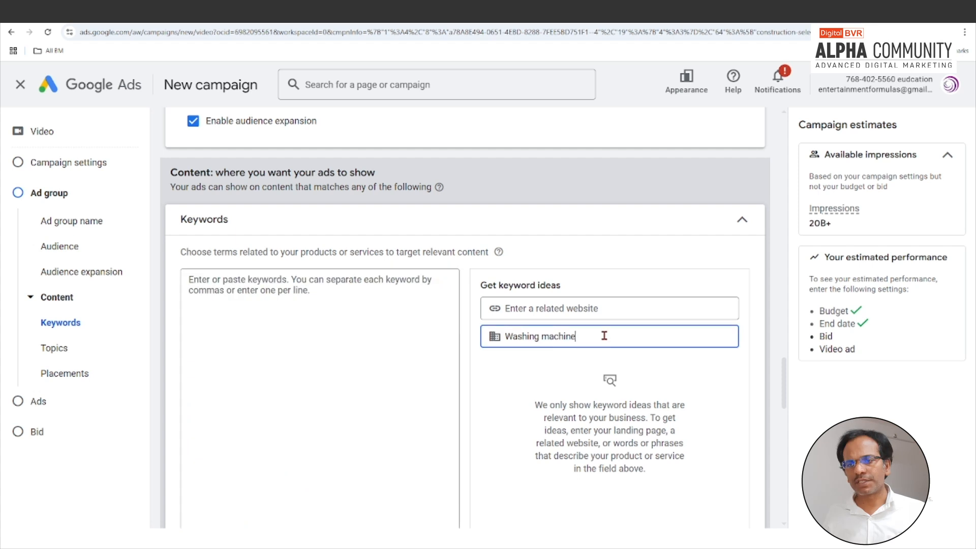
Step: Replace the entire keyword list with the single keyword "Washing machine"
{"action": "type", "text": "Washing machine"}
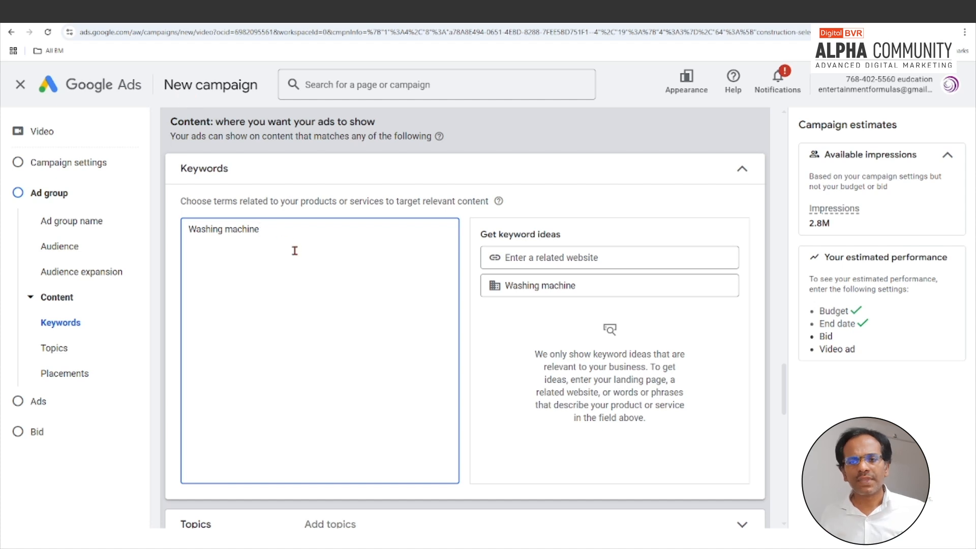
{"action": "left_click", "coordinate": [519, 267]}
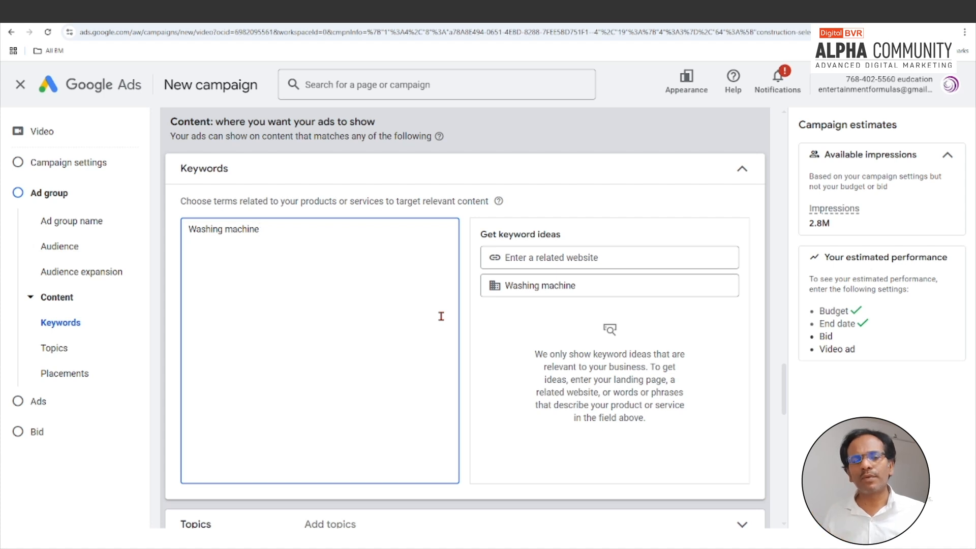
{"action": "left_click", "coordinate": [756, 95]}
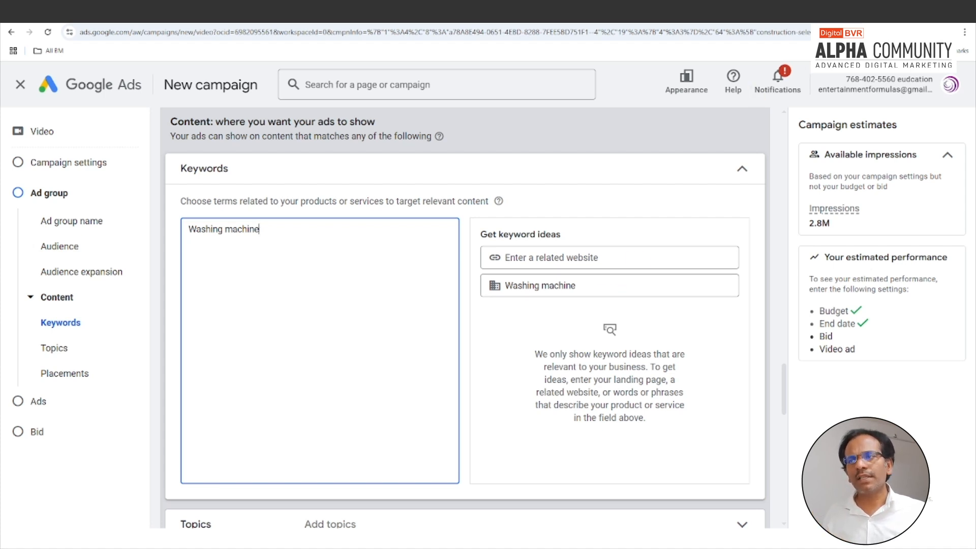
Step: Search Google for "lg washing machine" in a new browser tab
{"action": "key", "text": "ctrl+t"}
{"action": "type", "text": "lgo"}
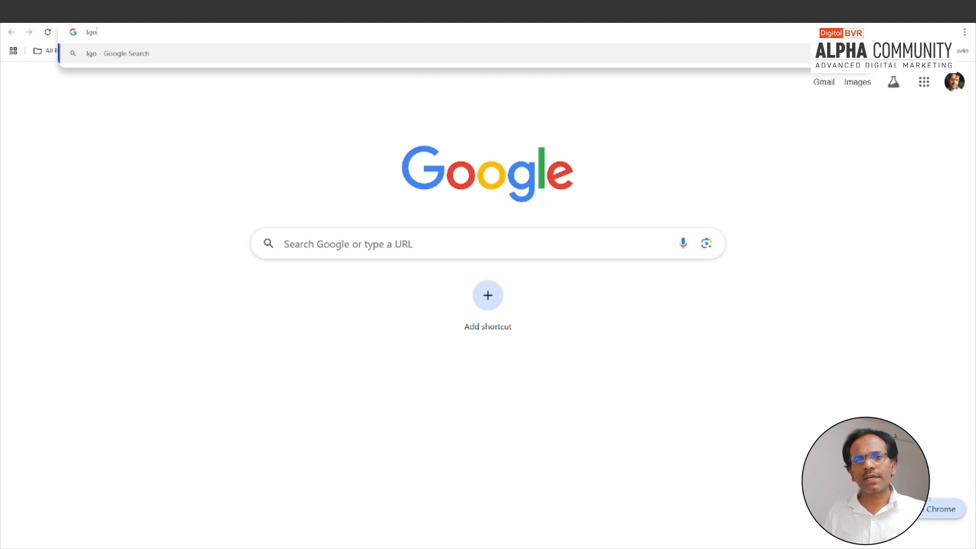
{"action": "key", "text": "BackSpace"}
{"action": "type", "text": "washine"}
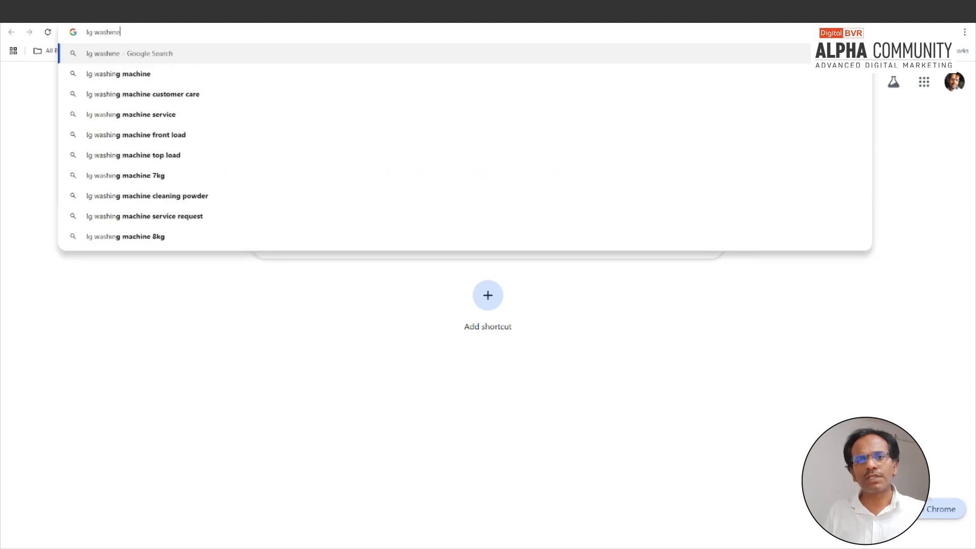
{"action": "key", "text": "Down"}
{"action": "key", "text": "Return"}
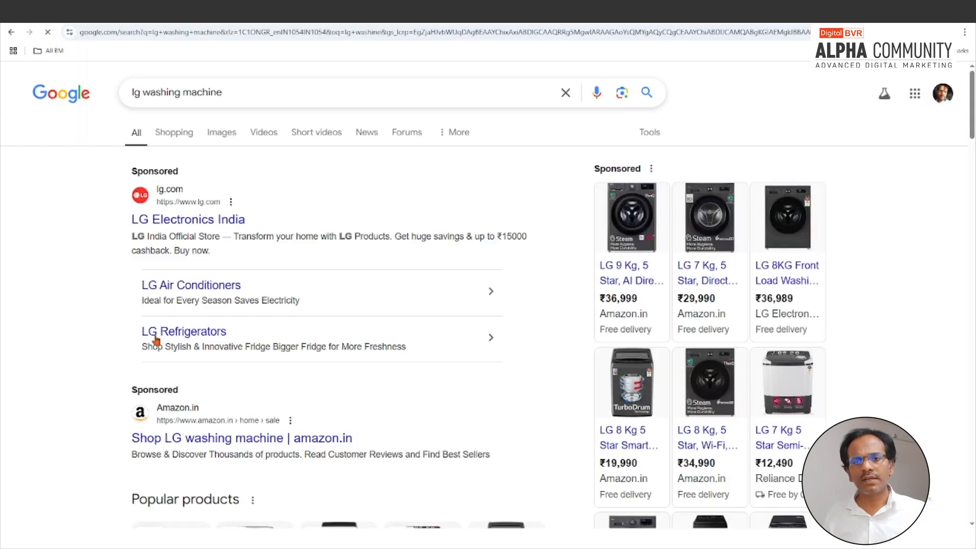
Step: Open LG's own search result "Buy Latest LG Washing Machine Online at Best Price in India" and copy the page address
{"action": "scroll", "coordinate": [156, 340], "scroll_direction": "down", "scroll_amount": 15}
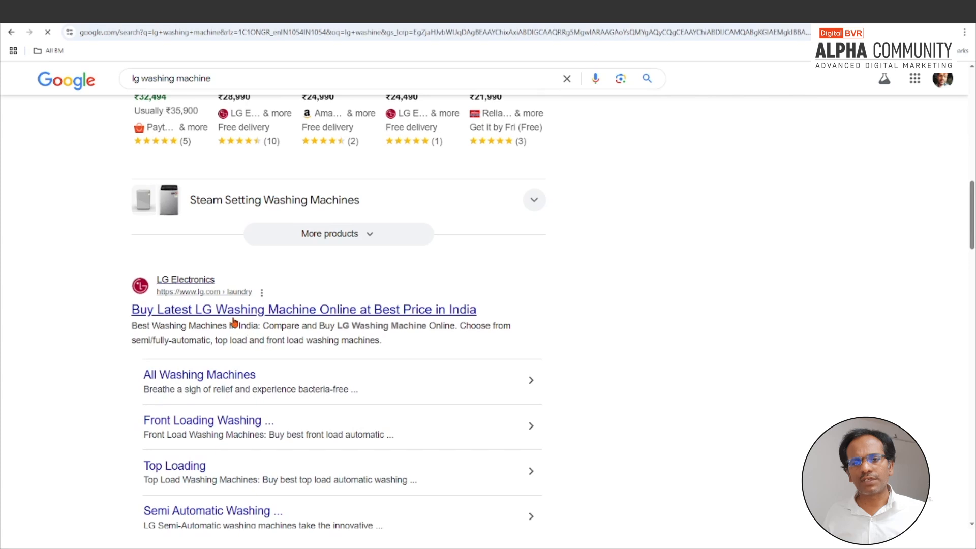
{"action": "left_click", "coordinate": [246, 311]}
{"action": "left_click", "coordinate": [284, 33]}
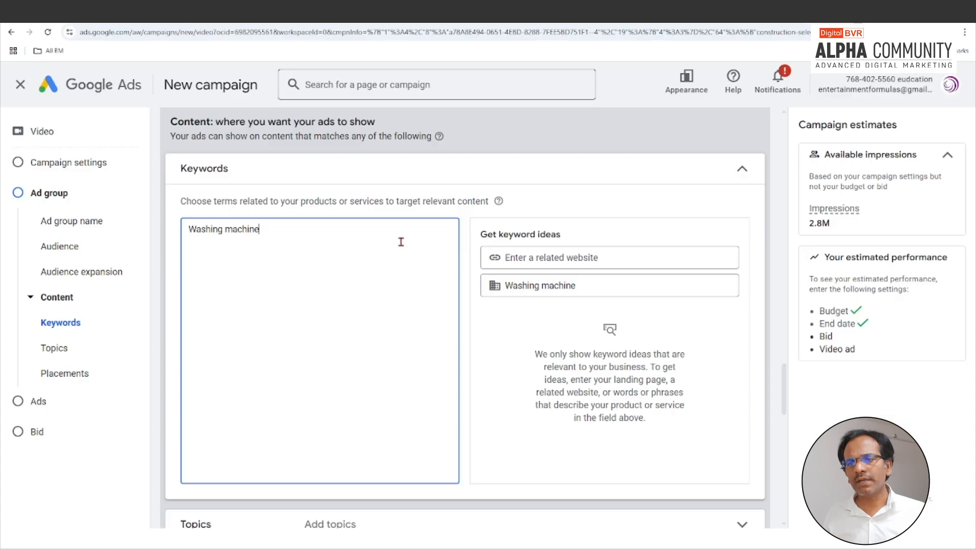
{"action": "left_click", "coordinate": [570, 258]}
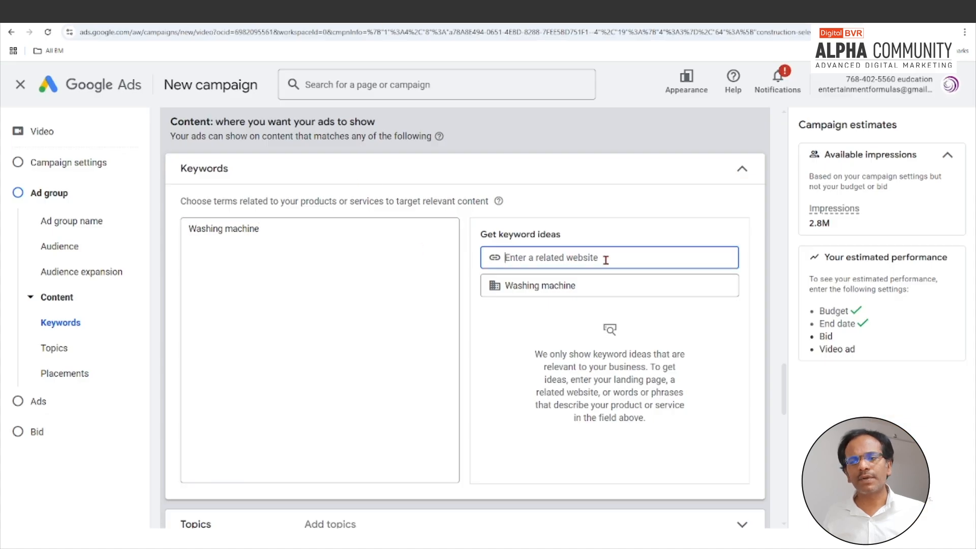
{"action": "type", "text": "https://www.lg.com/in/laundry/?srsltid=AfmBOopZdvdaPFyLTyKi5SNPkpjF8udp6rxv86TE4kMhB5uAIVVm0qj0"}
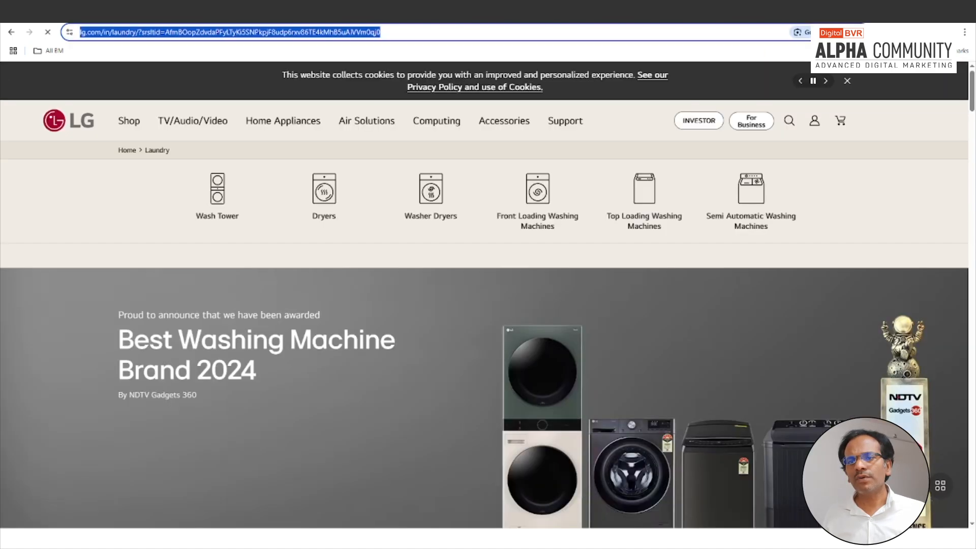
{"action": "scroll", "coordinate": [440, 379], "scroll_direction": "down", "scroll_amount": 4}
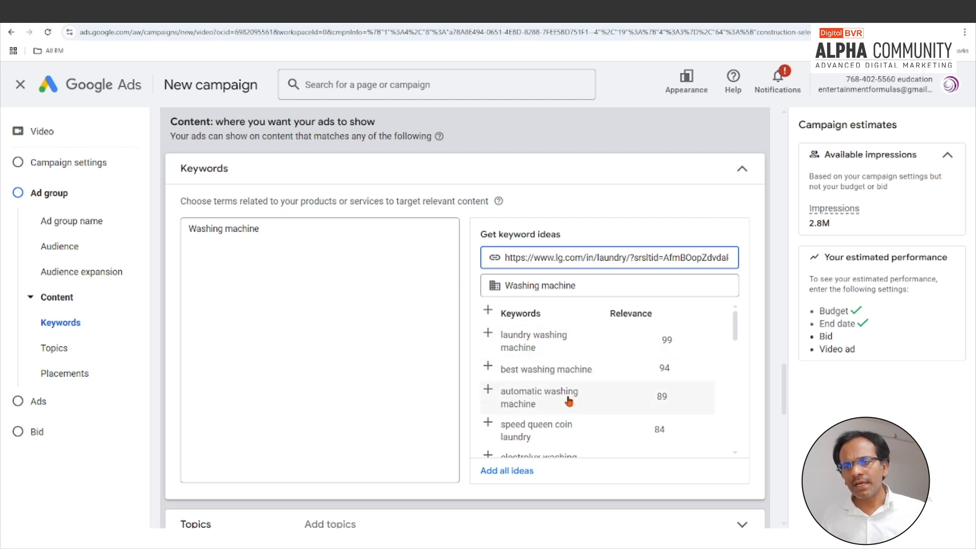
Step: Add the ideas "best washing machine", "automatic washing machine", "washing machines", "in washing machine" and "where to buy washing machine" to the keywords
{"action": "left_click", "coordinate": [488, 367]}
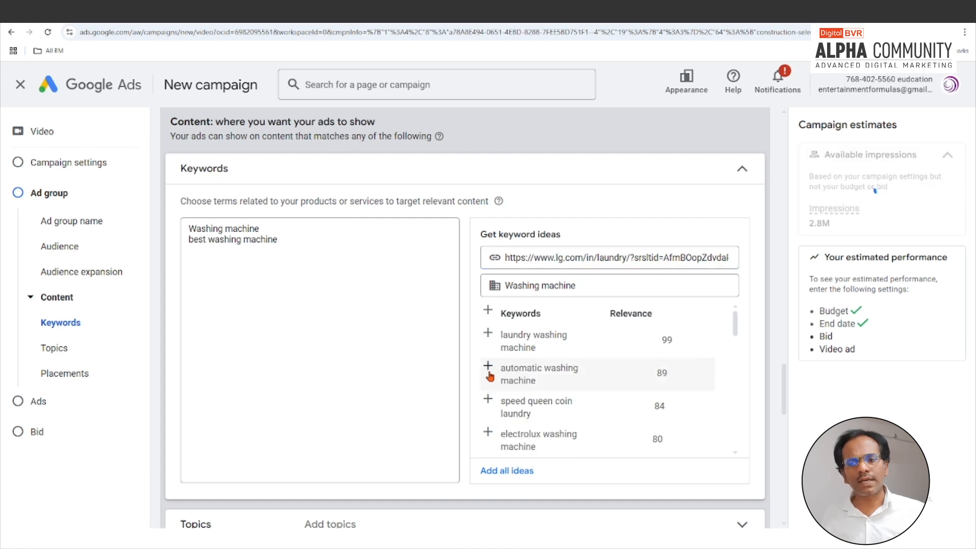
{"action": "left_click", "coordinate": [489, 372]}
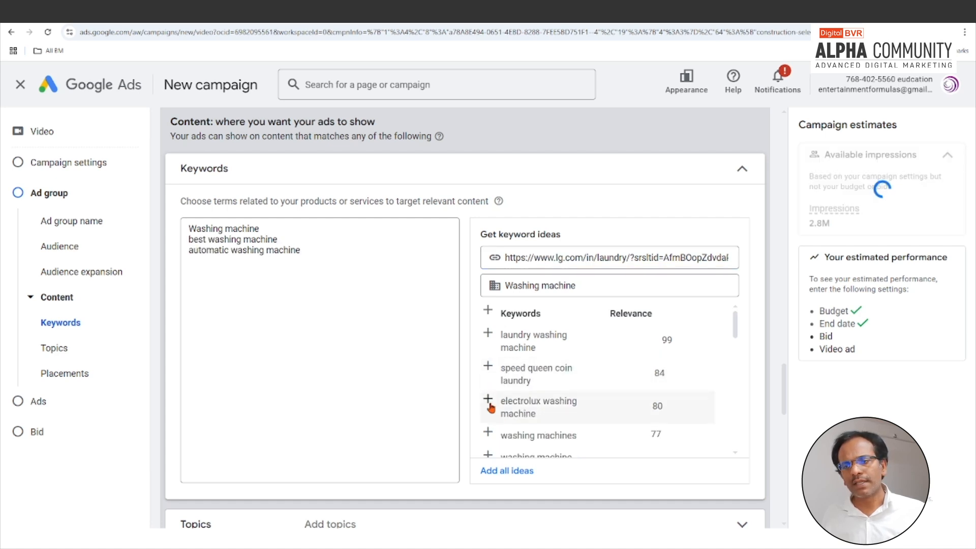
{"action": "scroll", "coordinate": [489, 401], "scroll_direction": "down", "scroll_amount": 2}
{"action": "left_click", "coordinate": [488, 332]}
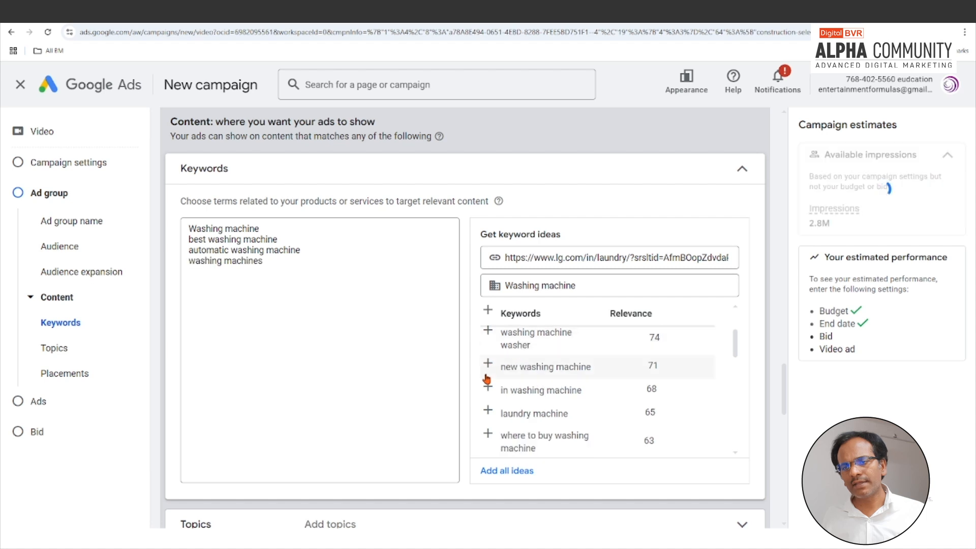
{"action": "left_click", "coordinate": [488, 387]}
{"action": "left_click", "coordinate": [488, 411]}
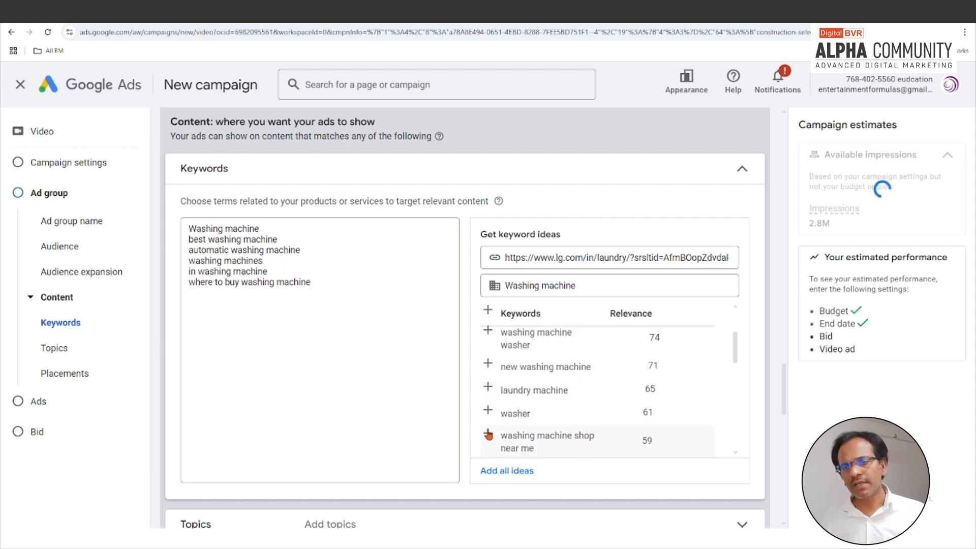
{"action": "left_click", "coordinate": [359, 286]}
{"action": "scroll", "coordinate": [388, 322], "scroll_direction": "up", "scroll_amount": 2}
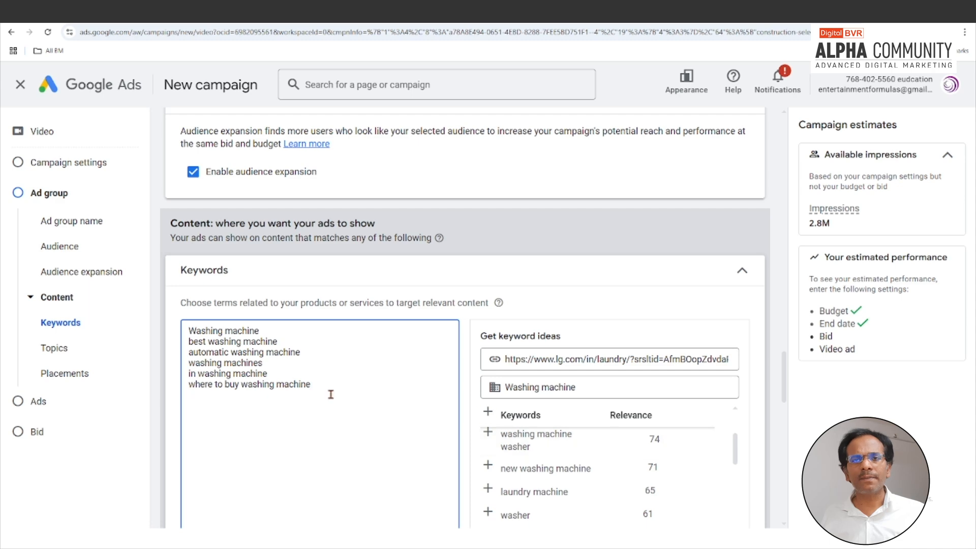
Step: Look over the dishwasher video page on YouTube, and review the Google Ads ad group's audience segments and keywords
{"action": "left_click", "coordinate": [66, 12]}
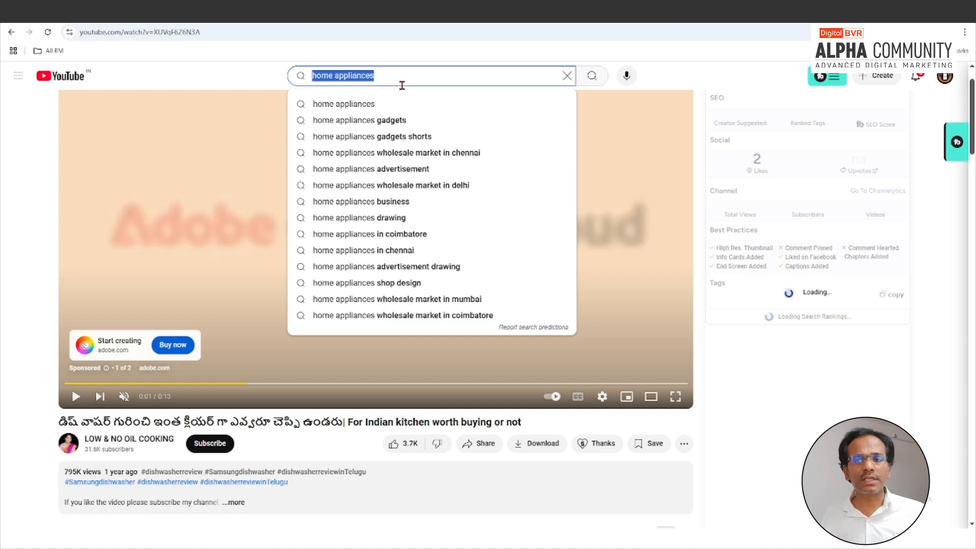
{"action": "scroll", "coordinate": [616, 380], "scroll_direction": "down", "scroll_amount": 5}
{"action": "scroll", "coordinate": [616, 380], "scroll_direction": "down", "scroll_amount": 8}
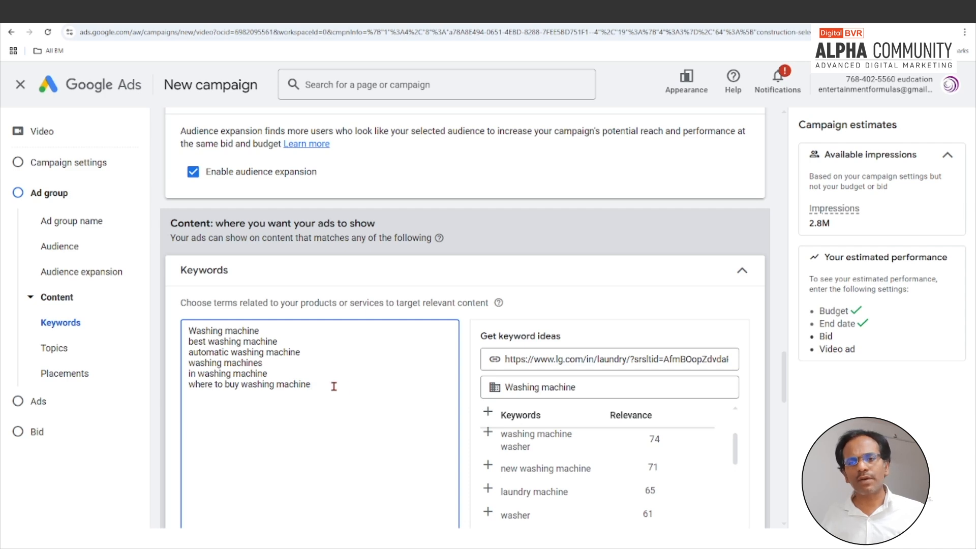
{"action": "scroll", "coordinate": [334, 386], "scroll_direction": "up", "scroll_amount": 15}
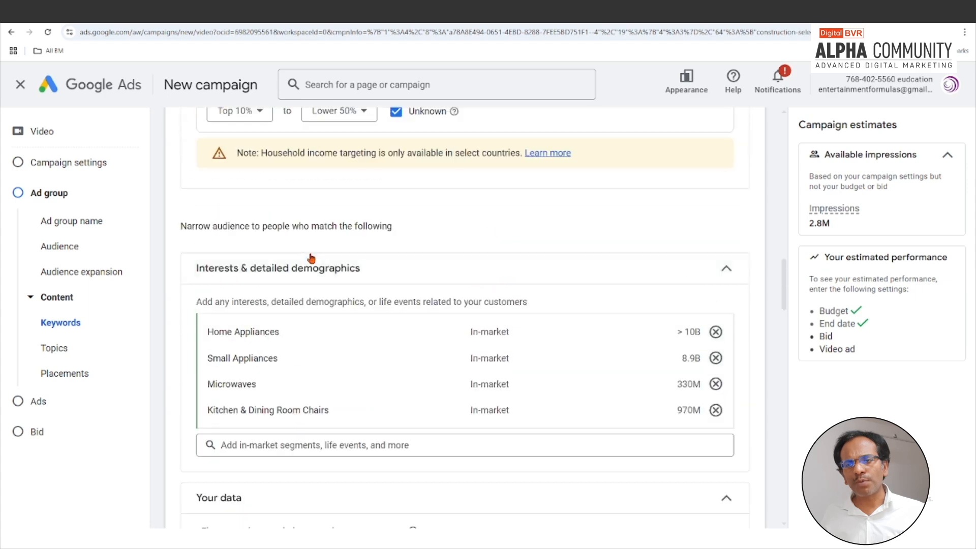
{"action": "scroll", "coordinate": [366, 492], "scroll_direction": "up", "scroll_amount": 10}
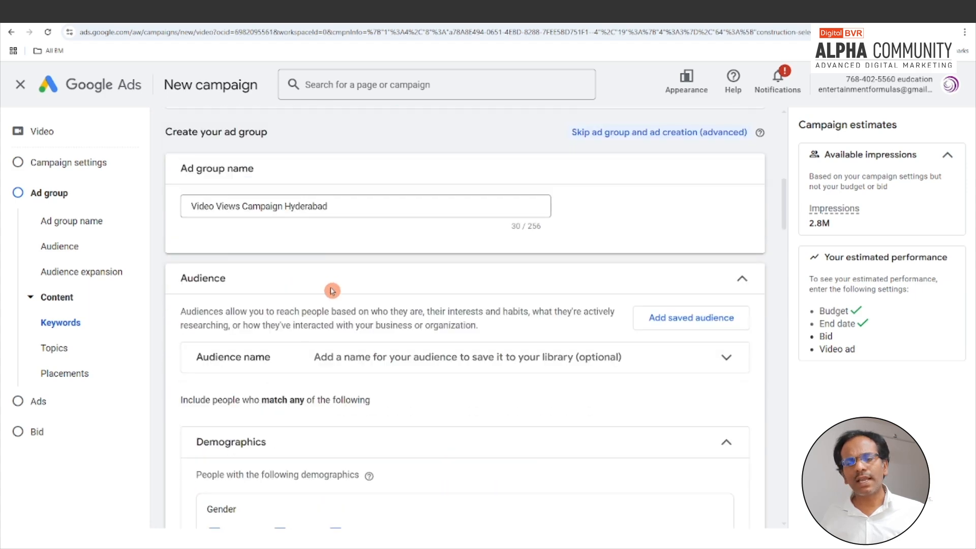
{"action": "scroll", "coordinate": [331, 290], "scroll_direction": "down", "scroll_amount": 4}
{"action": "scroll", "coordinate": [343, 366], "scroll_direction": "down", "scroll_amount": 10}
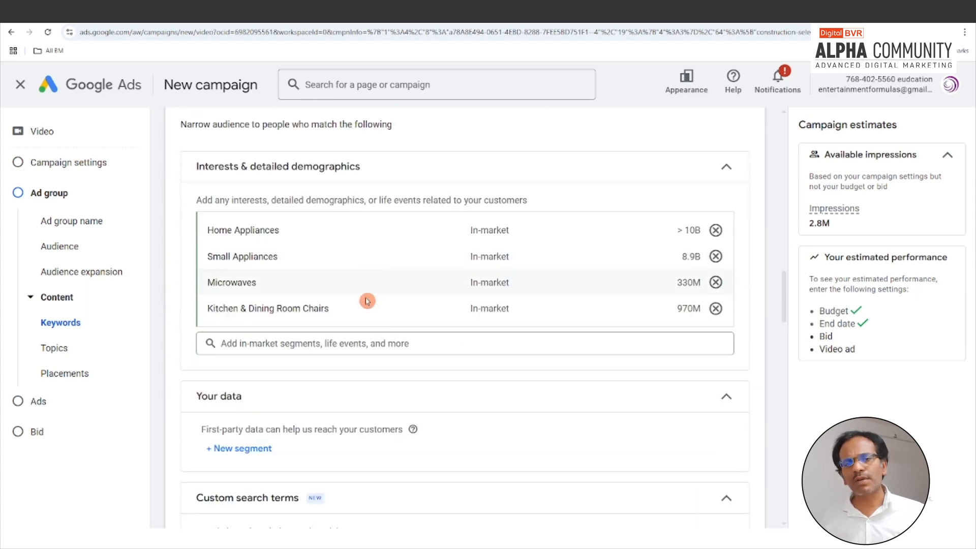
{"action": "scroll", "coordinate": [366, 300], "scroll_direction": "up", "scroll_amount": 4}
{"action": "scroll", "coordinate": [379, 252], "scroll_direction": "down", "scroll_amount": 10}
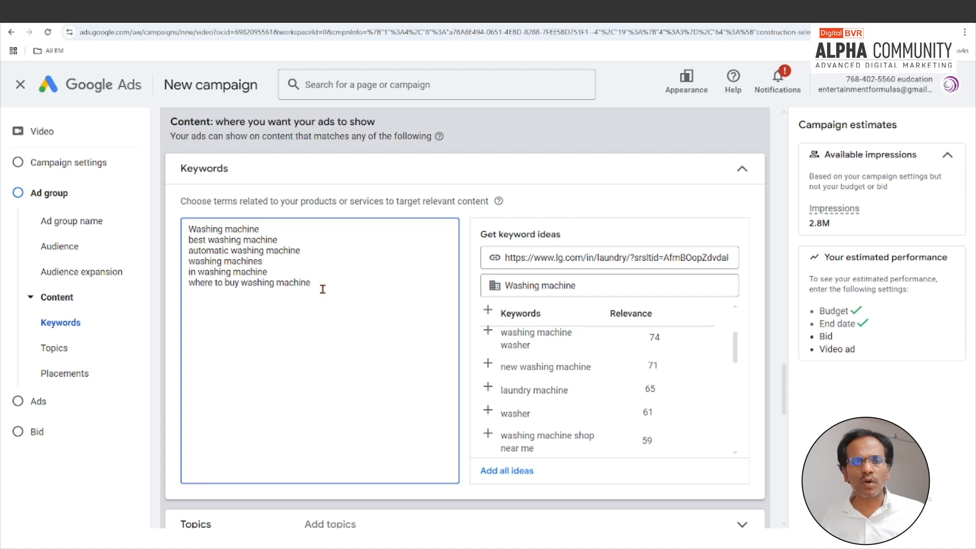
Step: Search the content topics for "home app" and select the Home Appliances topic under Home & Garden
{"action": "scroll", "coordinate": [322, 288], "scroll_direction": "down", "scroll_amount": 3}
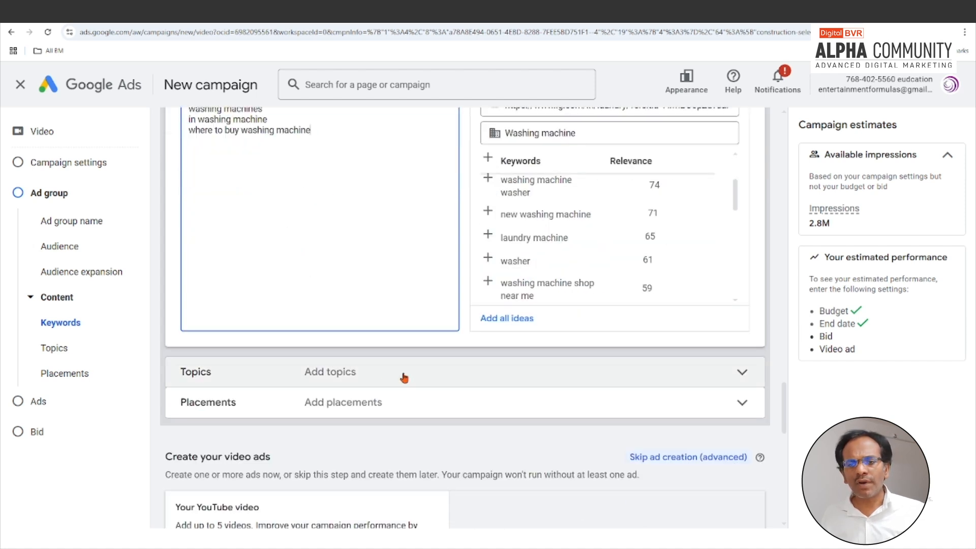
{"action": "left_click", "coordinate": [404, 377]}
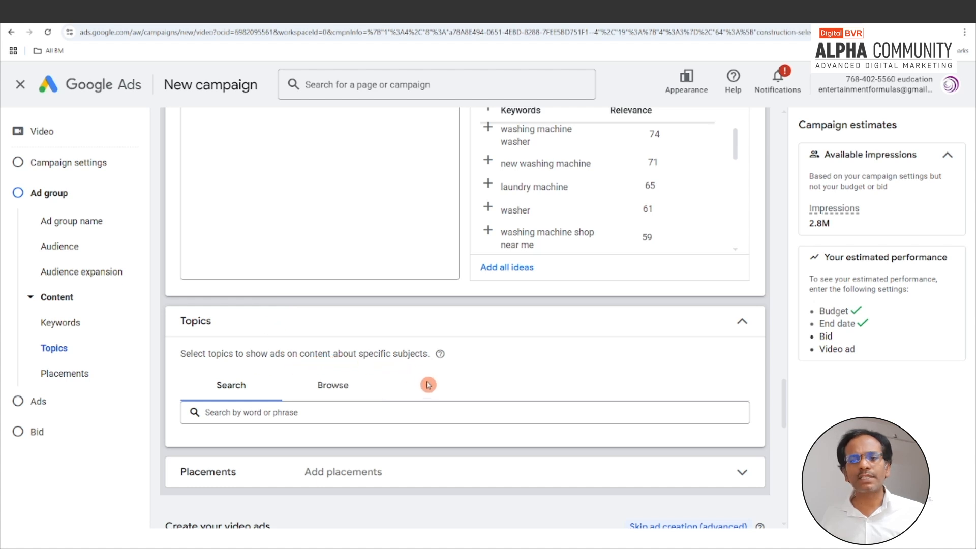
{"action": "scroll", "coordinate": [249, 276], "scroll_direction": "up", "scroll_amount": 5}
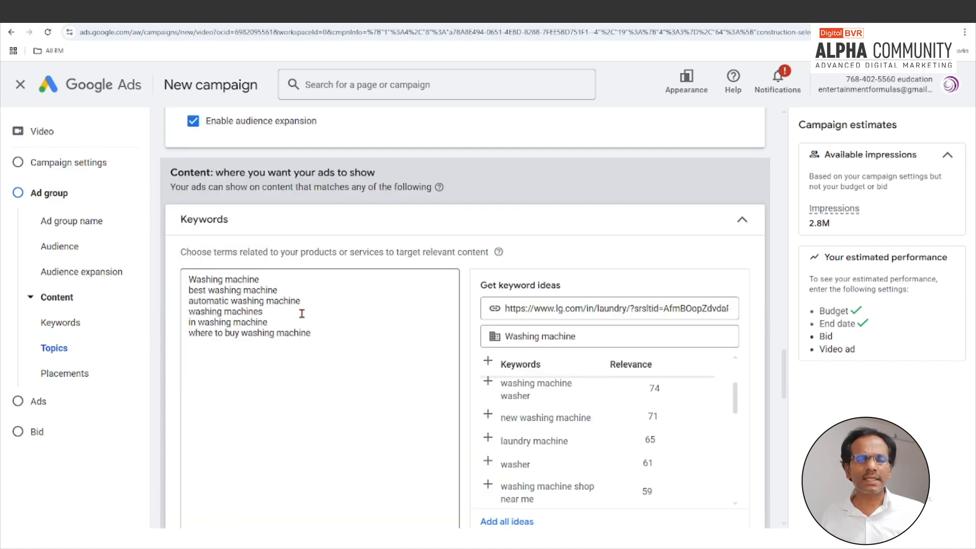
{"action": "scroll", "coordinate": [326, 321], "scroll_direction": "down", "scroll_amount": 5}
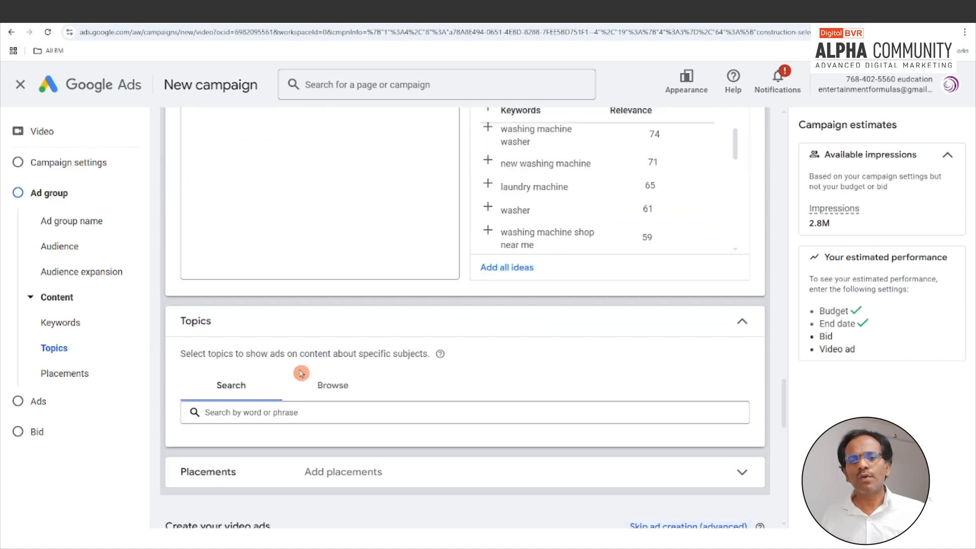
{"action": "left_click", "coordinate": [290, 410]}
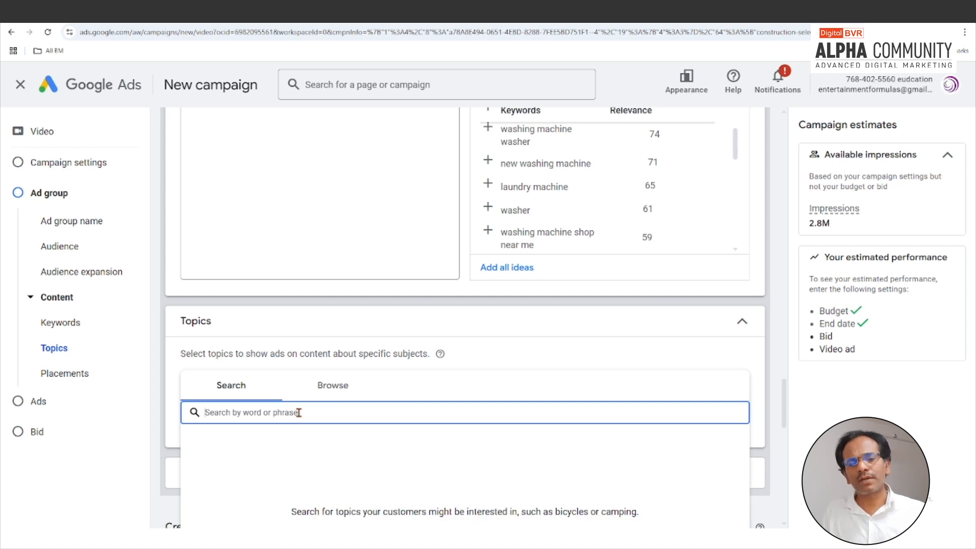
{"action": "type", "text": "home app"}
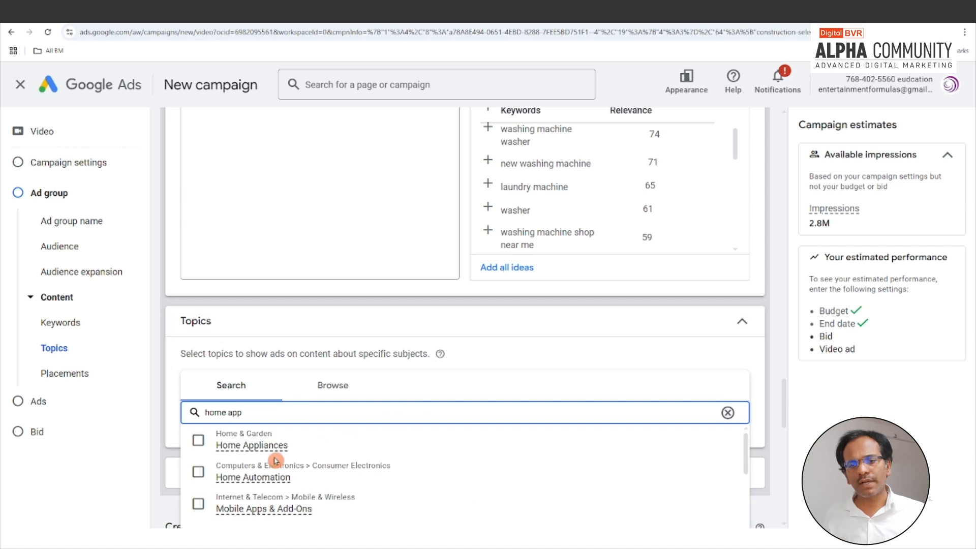
{"action": "left_click", "coordinate": [200, 444]}
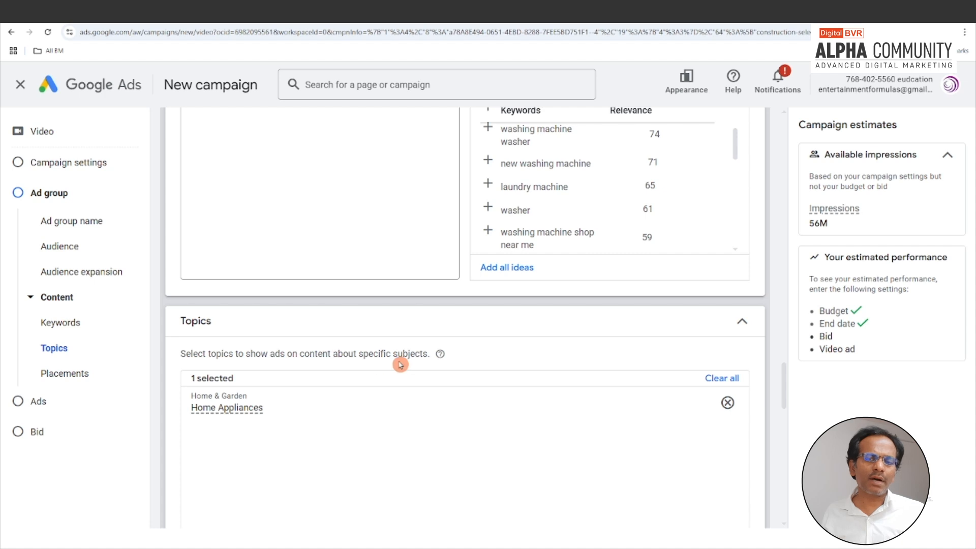
Step: Review the washing machine keywords, the remaining keyword ideas and the selected Home Appliances topic in the content targeting
{"action": "scroll", "coordinate": [399, 356], "scroll_direction": "up", "scroll_amount": 2}
{"action": "scroll", "coordinate": [373, 350], "scroll_direction": "up", "scroll_amount": 2}
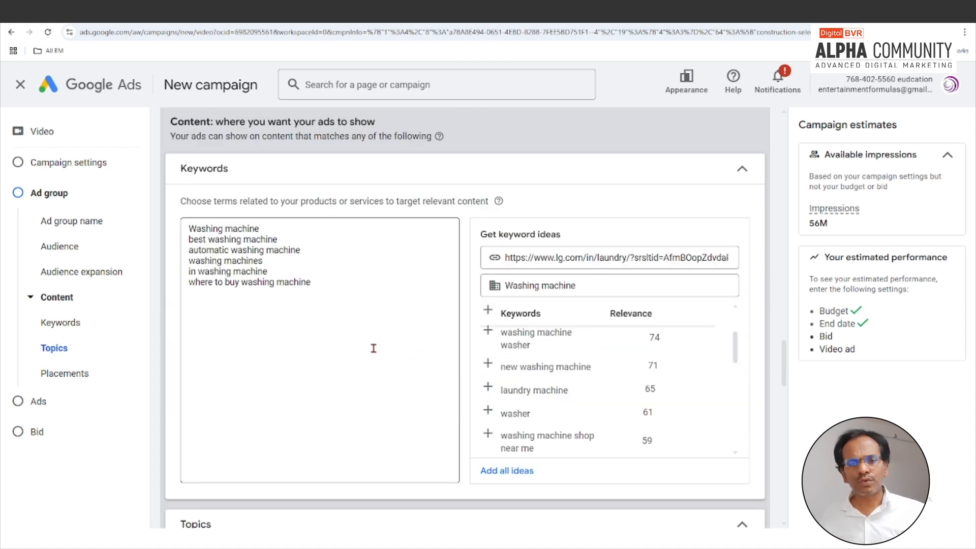
{"action": "scroll", "coordinate": [373, 348], "scroll_direction": "down", "scroll_amount": 2}
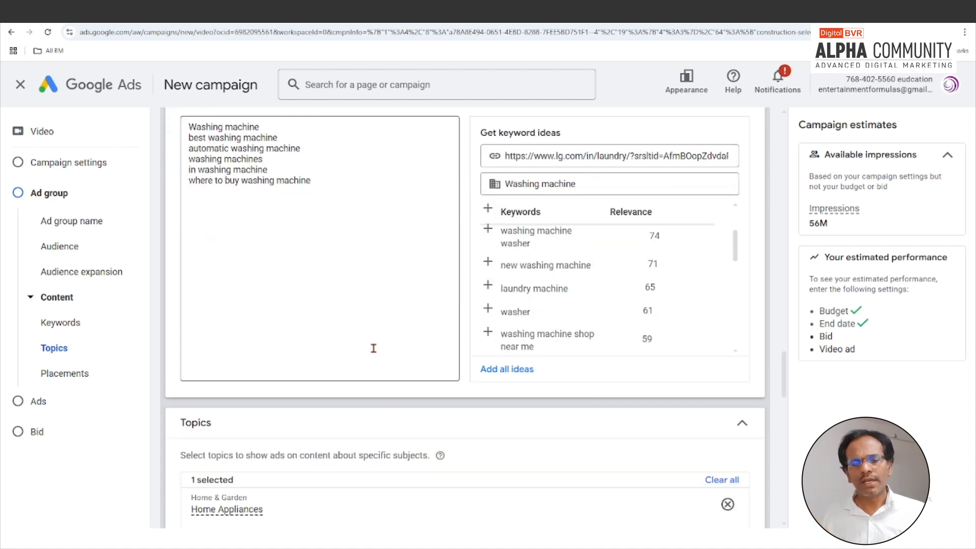
{"action": "scroll", "coordinate": [528, 310], "scroll_direction": "down", "scroll_amount": 2}
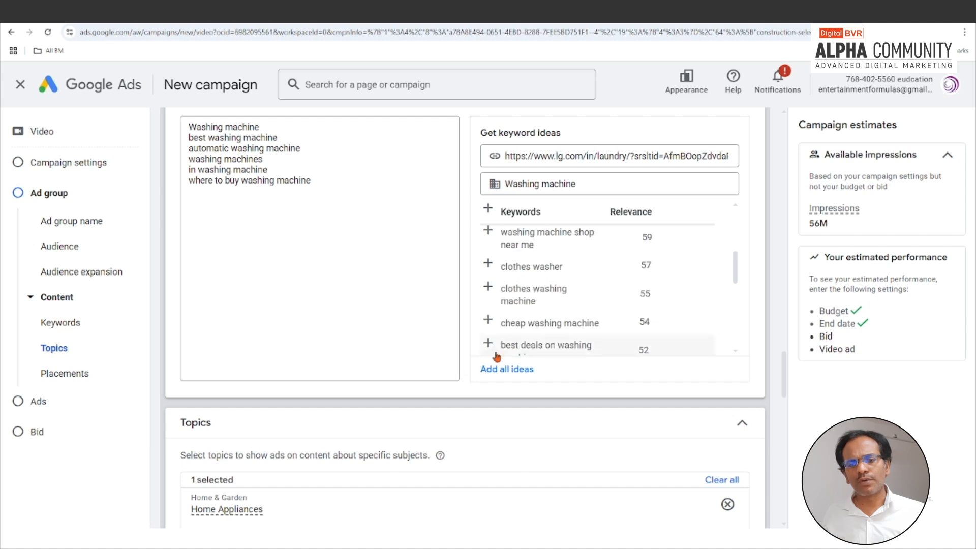
{"action": "scroll", "coordinate": [478, 457], "scroll_direction": "down", "scroll_amount": 1}
{"action": "scroll", "coordinate": [310, 239], "scroll_direction": "up", "scroll_amount": 3}
{"action": "left_click", "coordinate": [305, 232]}
{"action": "scroll", "coordinate": [335, 270], "scroll_direction": "down", "scroll_amount": 5}
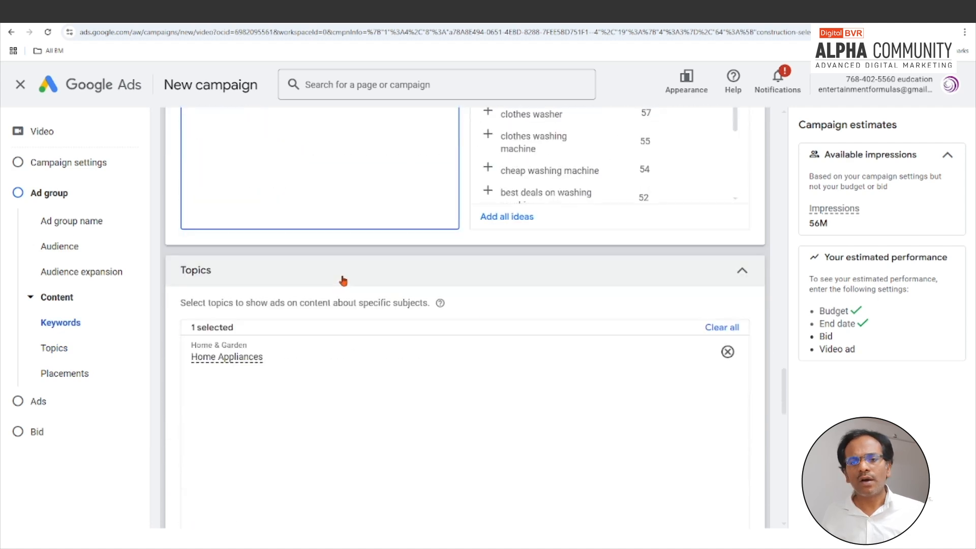
{"action": "scroll", "coordinate": [327, 397], "scroll_direction": "up", "scroll_amount": 4}
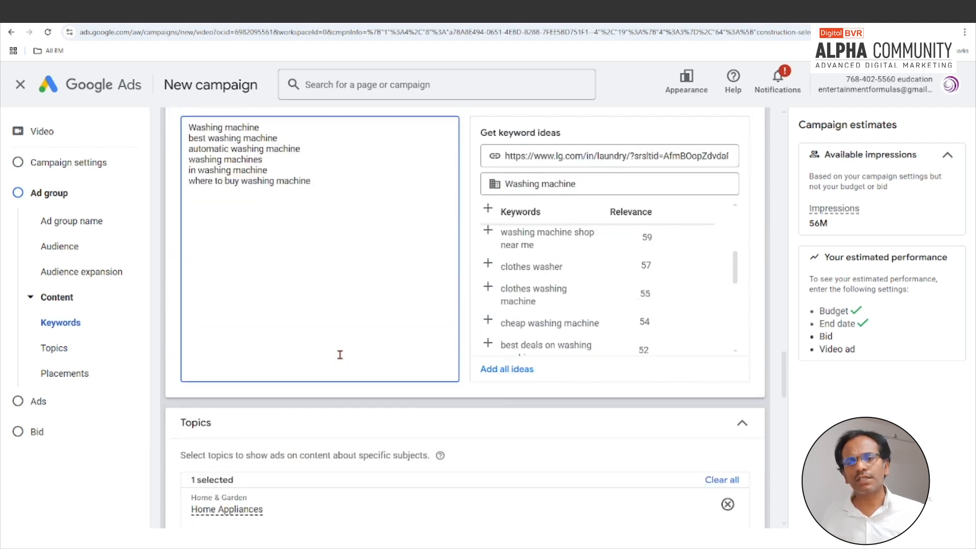
{"action": "scroll", "coordinate": [379, 477], "scroll_direction": "down", "scroll_amount": 1}
{"action": "scroll", "coordinate": [397, 438], "scroll_direction": "up", "scroll_amount": 1}
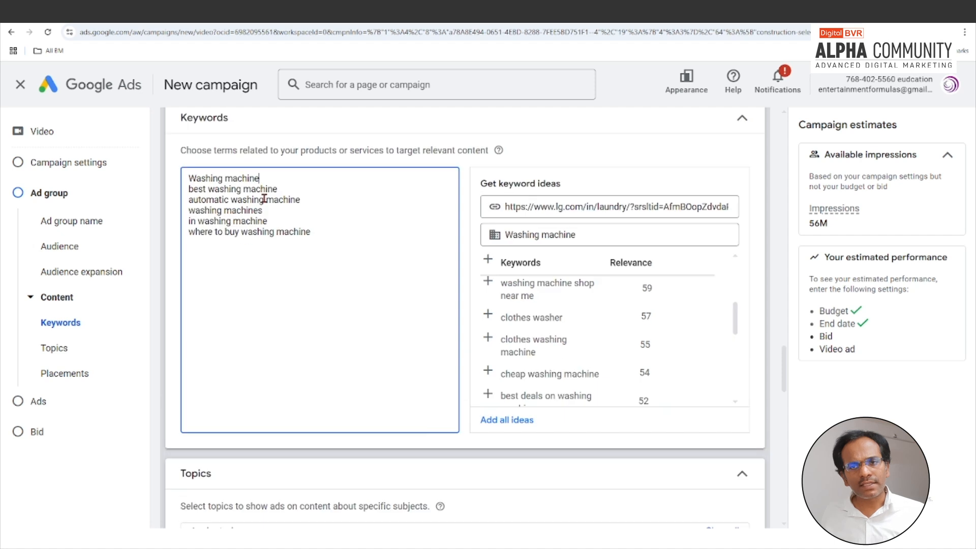
{"action": "scroll", "coordinate": [255, 216], "scroll_direction": "down", "scroll_amount": 3}
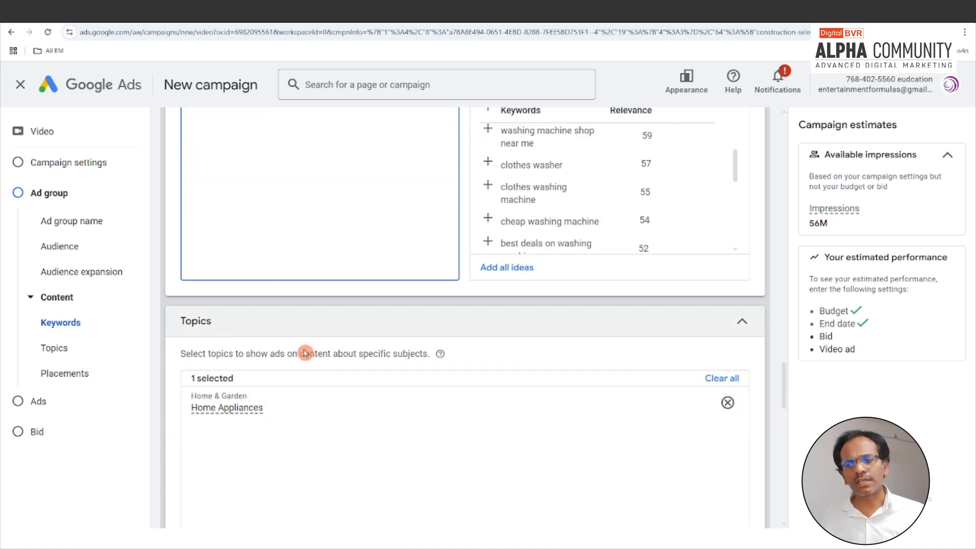
Step: Remove the Home Appliances topic from the selected topics and check the washing machine keywords
{"action": "left_click", "coordinate": [727, 402]}
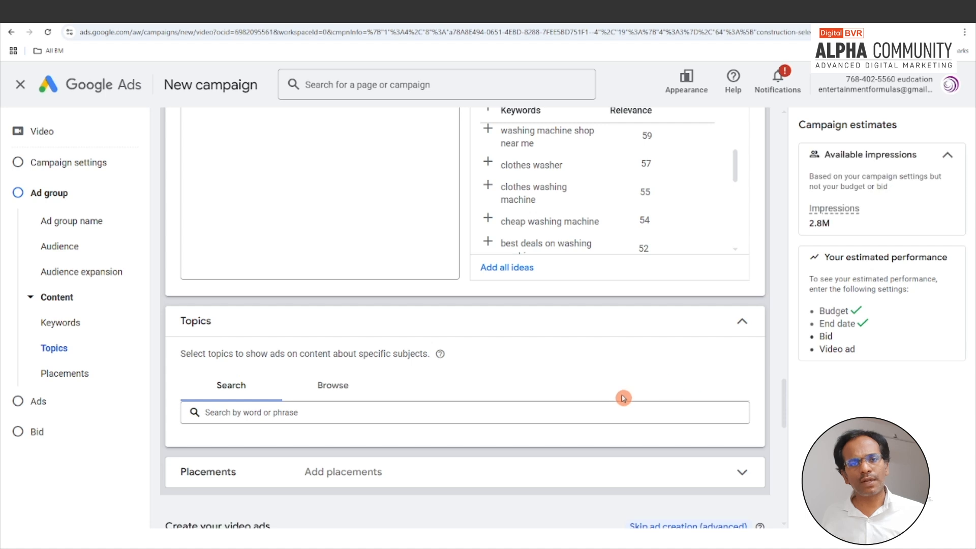
{"action": "scroll", "coordinate": [357, 296], "scroll_direction": "up", "scroll_amount": 3}
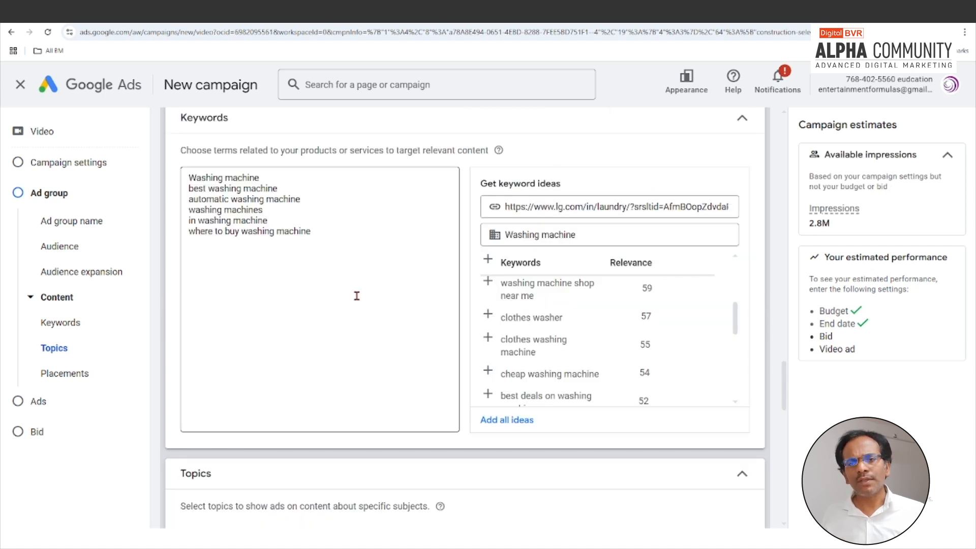
{"action": "left_click", "coordinate": [282, 178]}
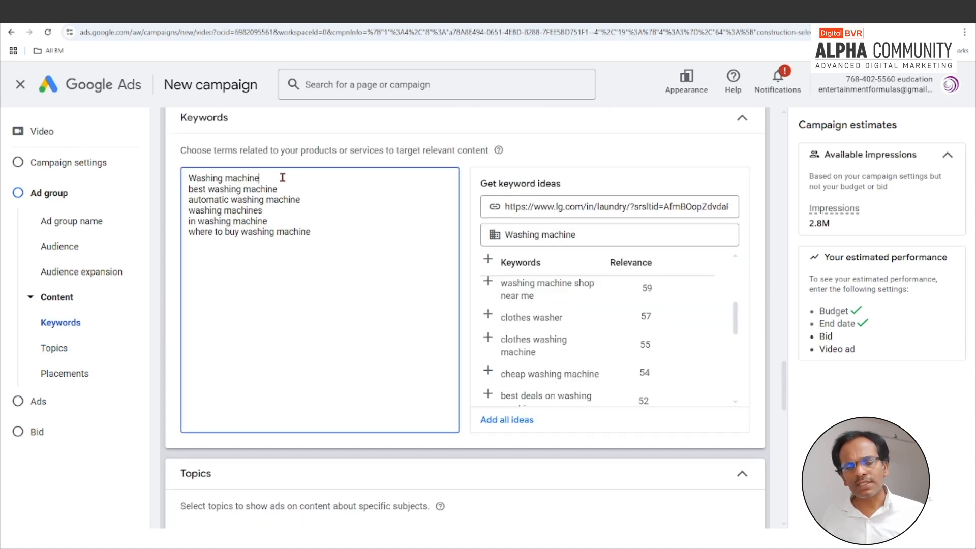
{"action": "scroll", "coordinate": [330, 254], "scroll_direction": "down", "scroll_amount": 3}
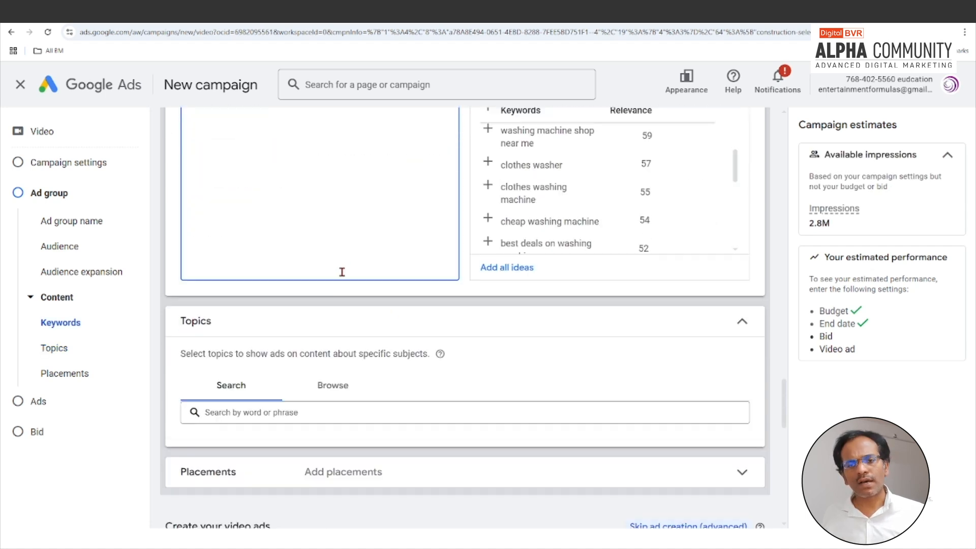
Step: Search the content topics for "home ap" and select Home Appliances under Home & Garden
{"action": "left_click", "coordinate": [290, 413]}
{"action": "type", "text": "t"}
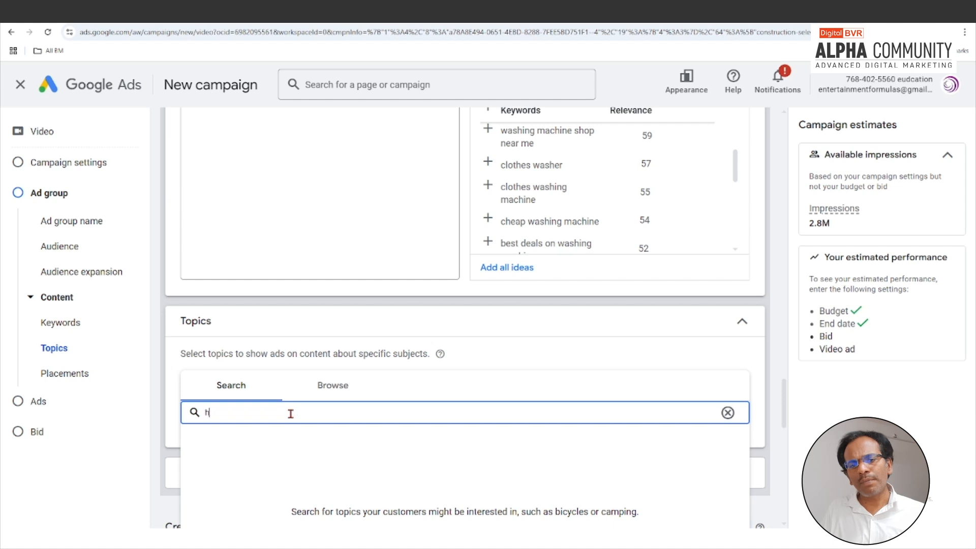
{"action": "type", "text": "ome ap"}
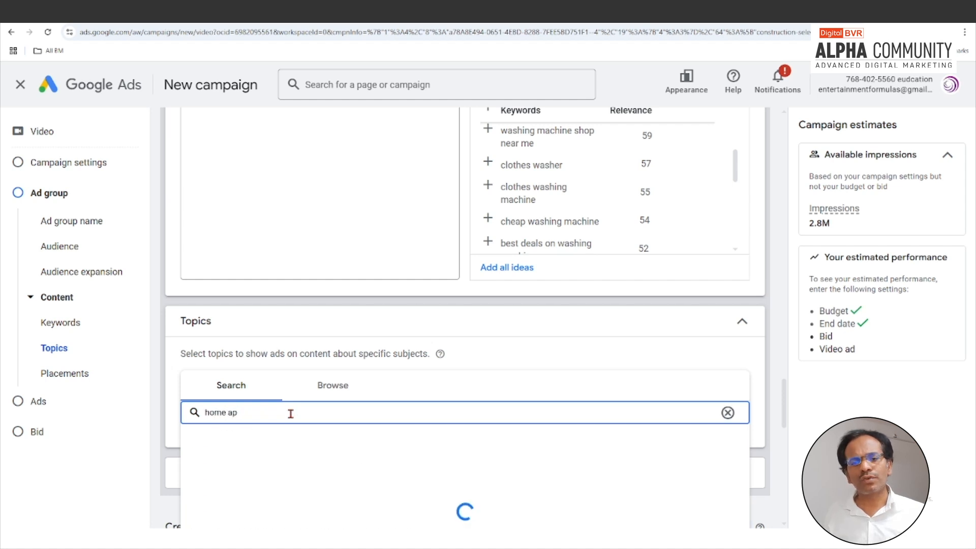
{"action": "left_click", "coordinate": [272, 432]}
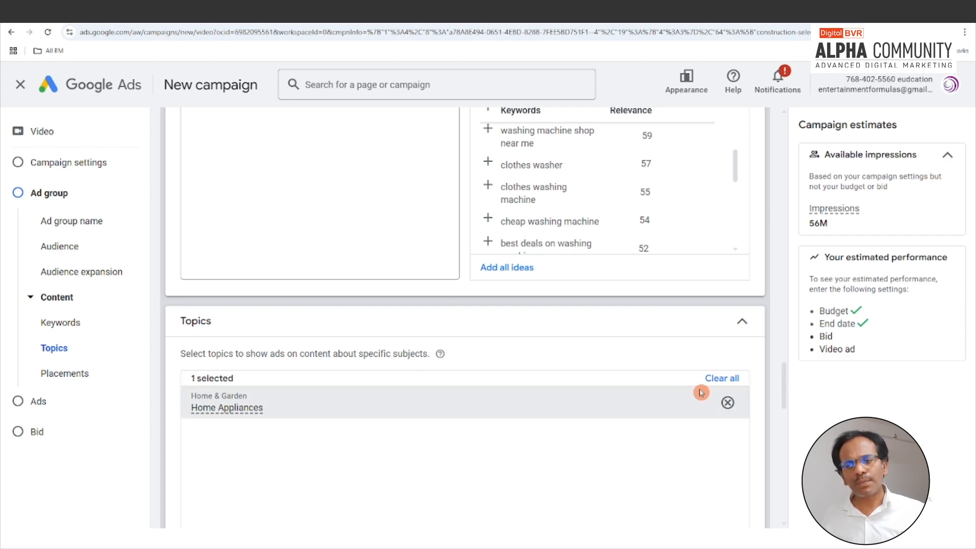
Step: Review the keywords and clear all selected content topics
{"action": "scroll", "coordinate": [387, 306], "scroll_direction": "up", "scroll_amount": 2}
{"action": "scroll", "coordinate": [256, 235], "scroll_direction": "up", "scroll_amount": 2}
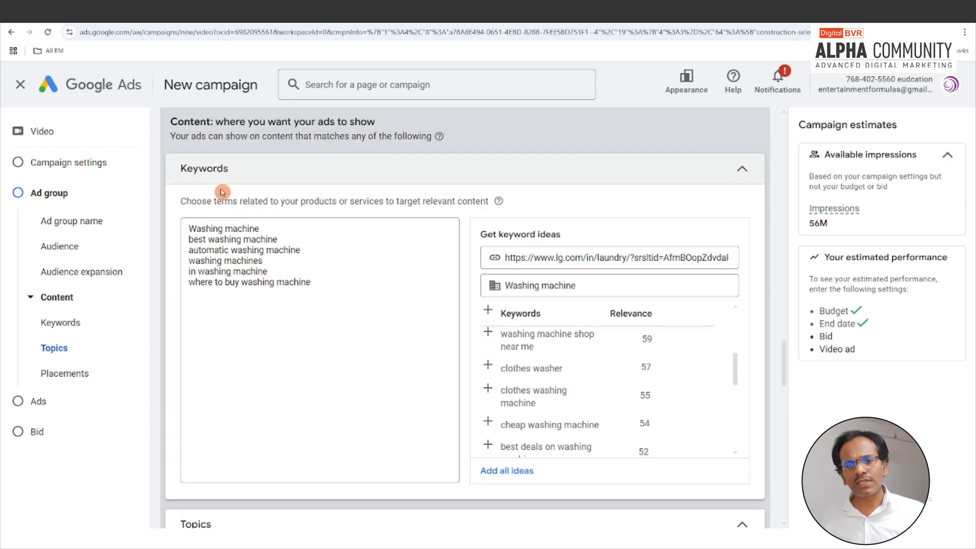
{"action": "scroll", "coordinate": [219, 213], "scroll_direction": "down", "scroll_amount": 6}
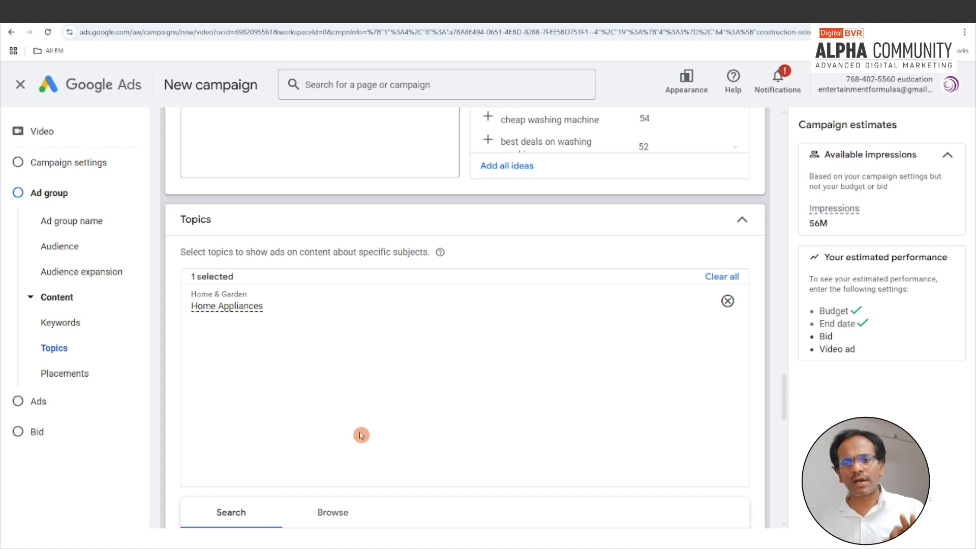
{"action": "left_click", "coordinate": [728, 279]}
Step: Browse the content topic categories, looking through the subtopics of Arts & Entertainment and Autos & Vehicles
{"action": "left_click", "coordinate": [335, 285]}
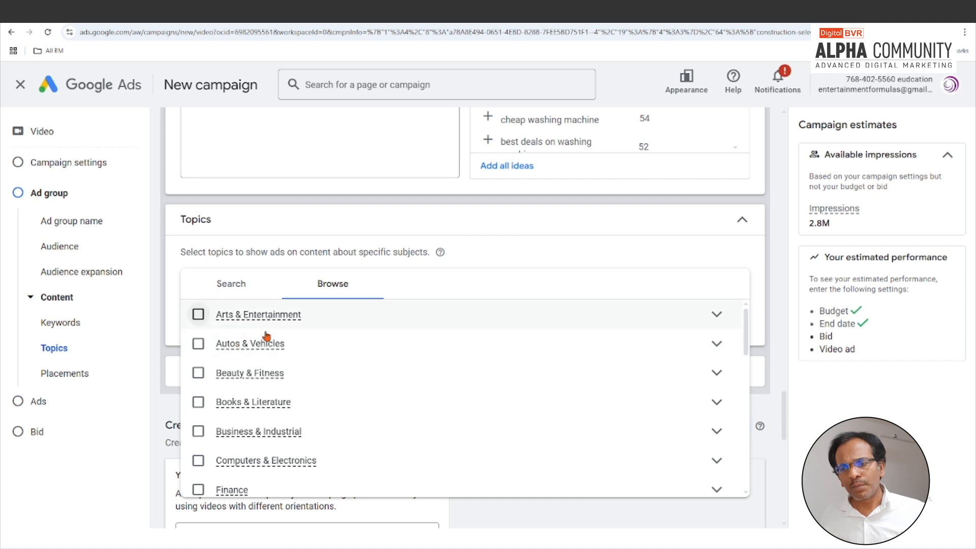
{"action": "scroll", "coordinate": [274, 356], "scroll_direction": "down", "scroll_amount": 2}
{"action": "scroll", "coordinate": [297, 351], "scroll_direction": "up", "scroll_amount": 2}
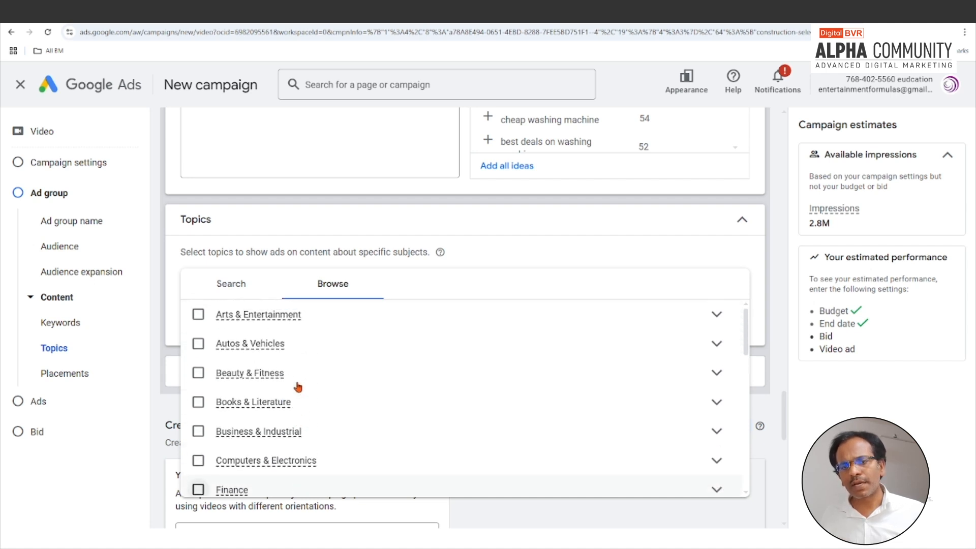
{"action": "left_click", "coordinate": [716, 314]}
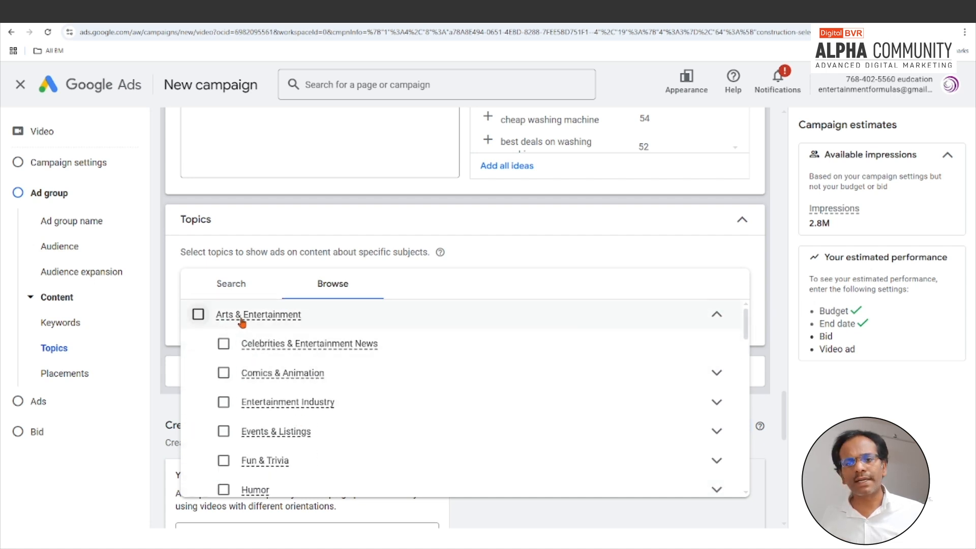
{"action": "scroll", "coordinate": [295, 427], "scroll_direction": "down", "scroll_amount": 2}
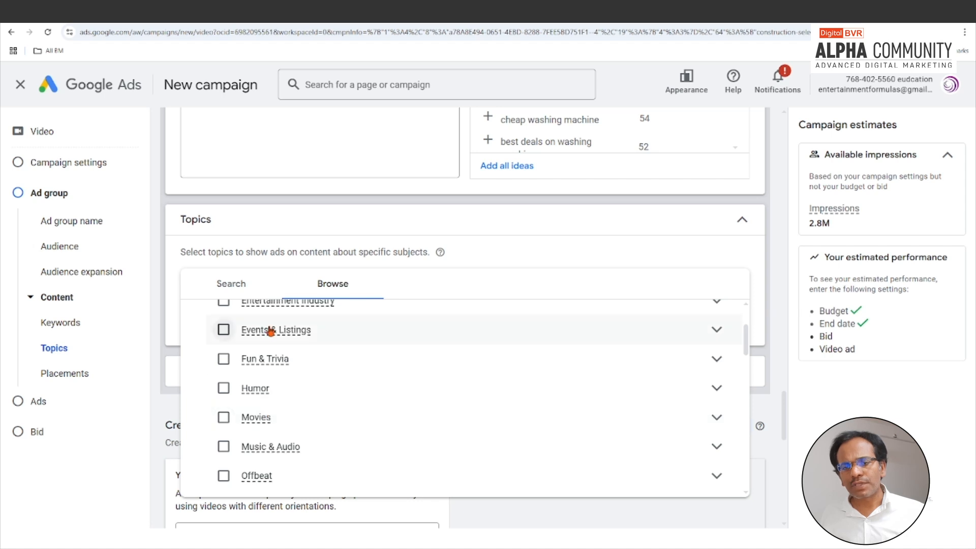
{"action": "scroll", "coordinate": [276, 406], "scroll_direction": "down", "scroll_amount": 5}
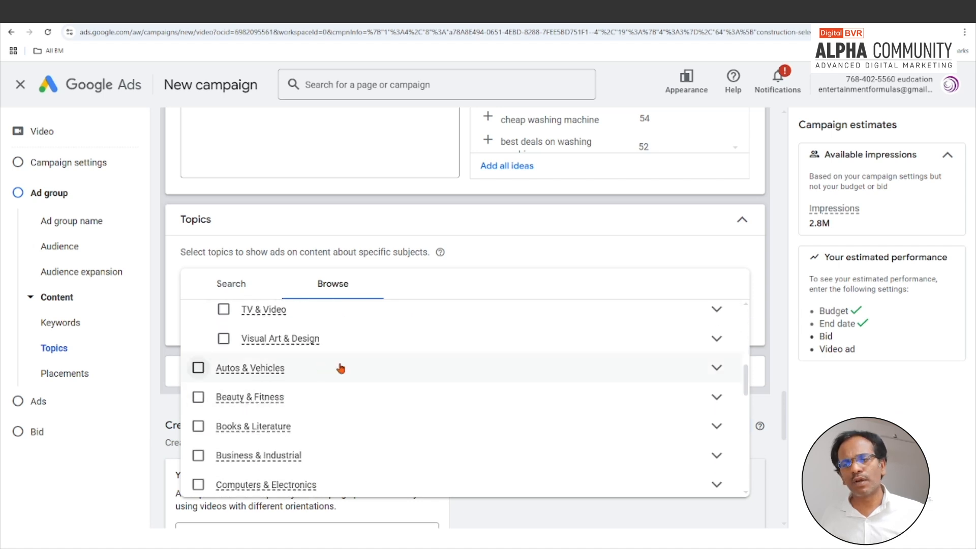
{"action": "left_click", "coordinate": [716, 367]}
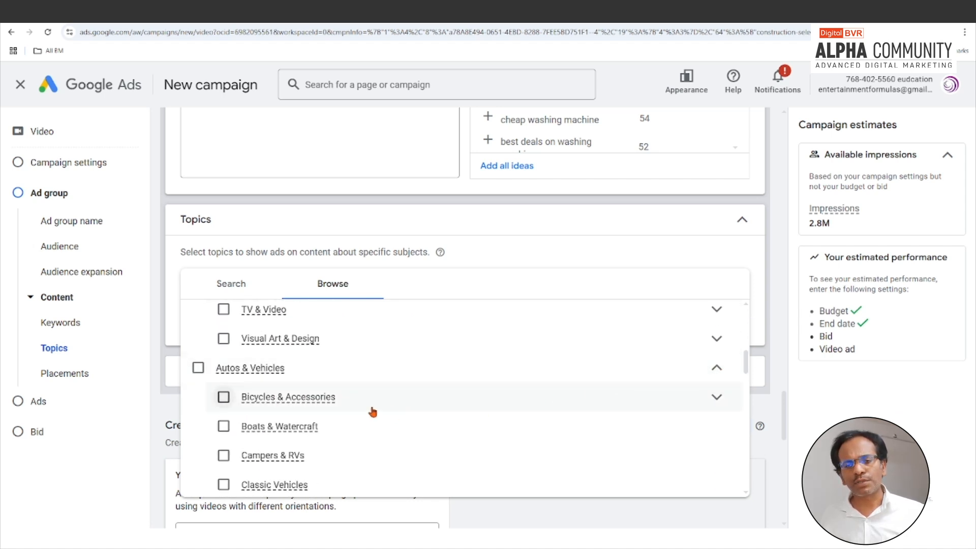
{"action": "scroll", "coordinate": [304, 402], "scroll_direction": "down", "scroll_amount": 1}
{"action": "scroll", "coordinate": [302, 381], "scroll_direction": "down", "scroll_amount": 2}
{"action": "scroll", "coordinate": [315, 386], "scroll_direction": "down", "scroll_amount": 4}
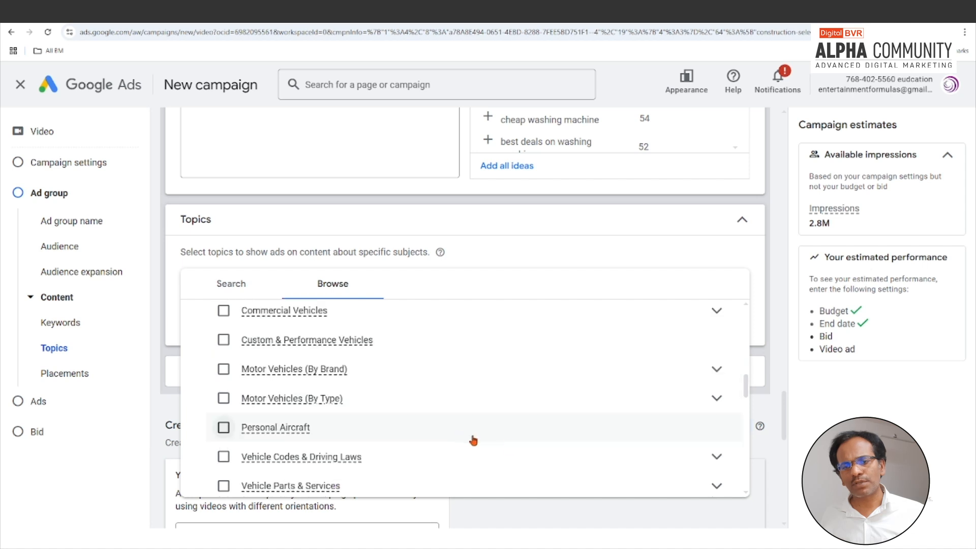
{"action": "left_click", "coordinate": [228, 285]}
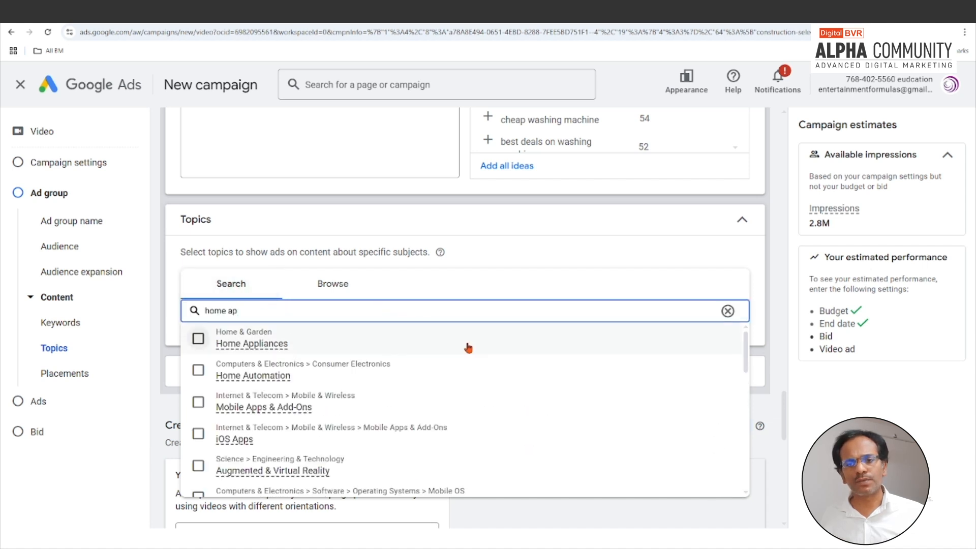
Step: Open the placement targeting options and look over the available placement types
{"action": "left_click", "coordinate": [396, 374]}
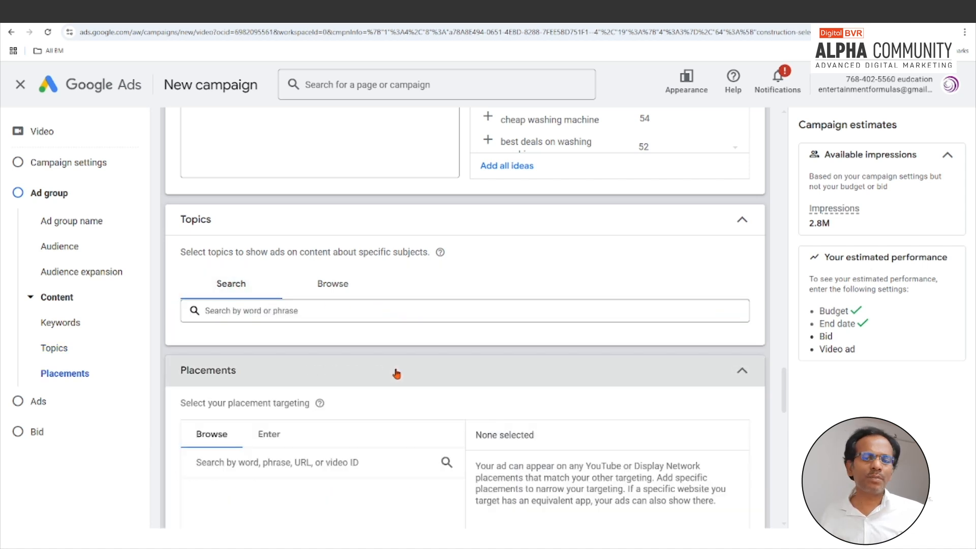
{"action": "scroll", "coordinate": [397, 372], "scroll_direction": "down", "scroll_amount": 1}
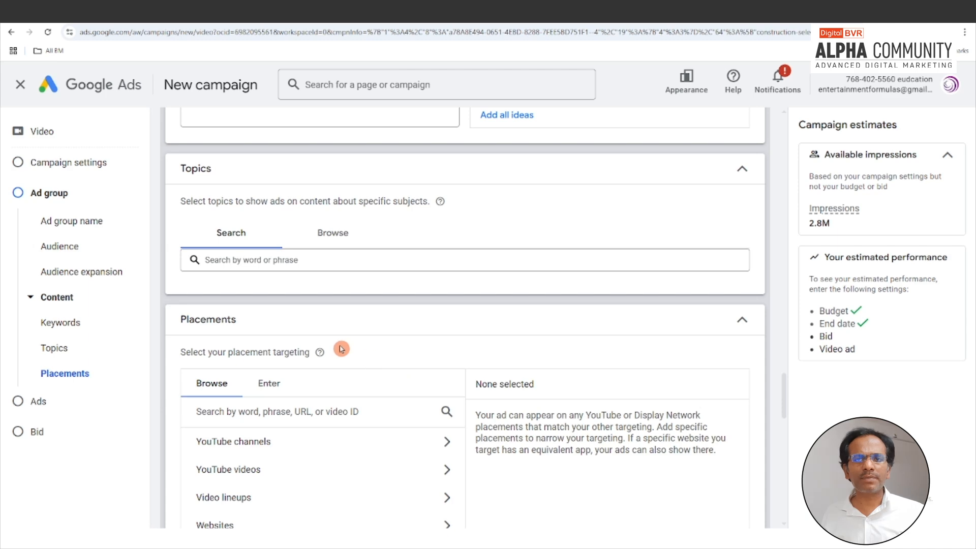
{"action": "left_click", "coordinate": [133, 12]}
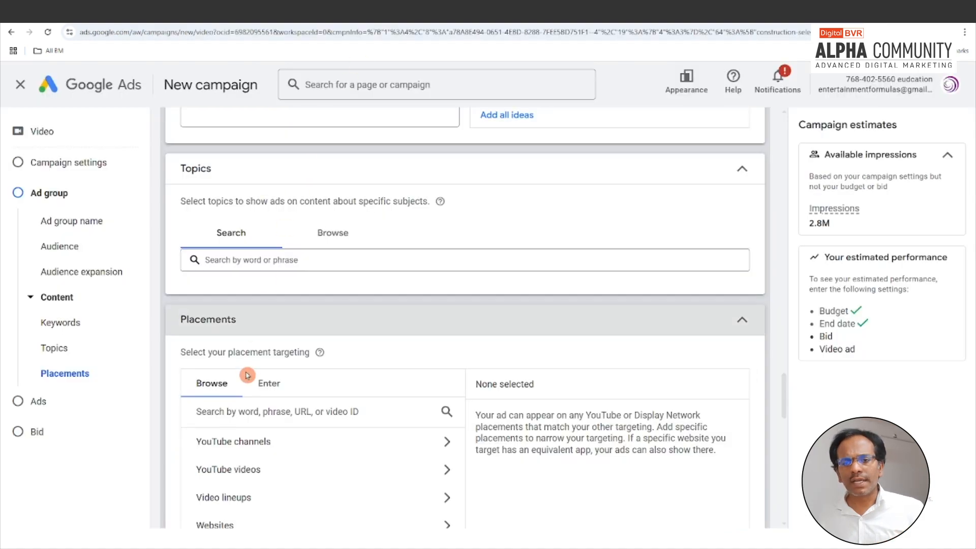
{"action": "scroll", "coordinate": [305, 388], "scroll_direction": "down", "scroll_amount": 1}
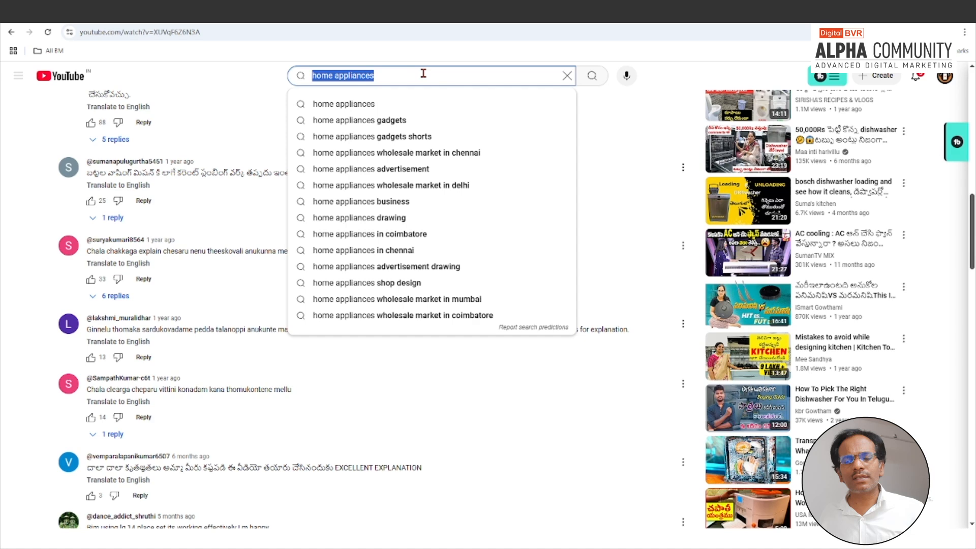
Step: Switch to YouTube and search for "gaming channels in telugu"
{"action": "type", "text": "gami"}
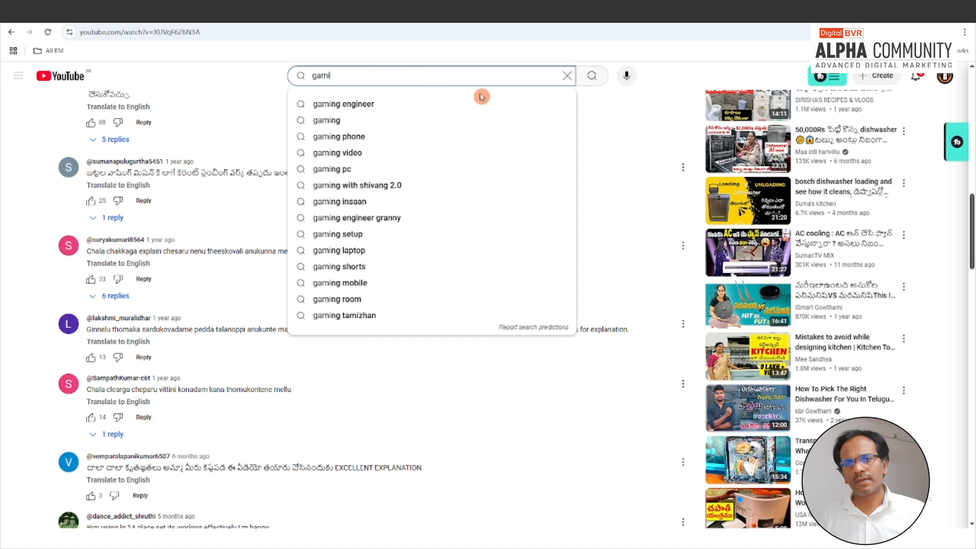
{"action": "type", "text": "ng co"}
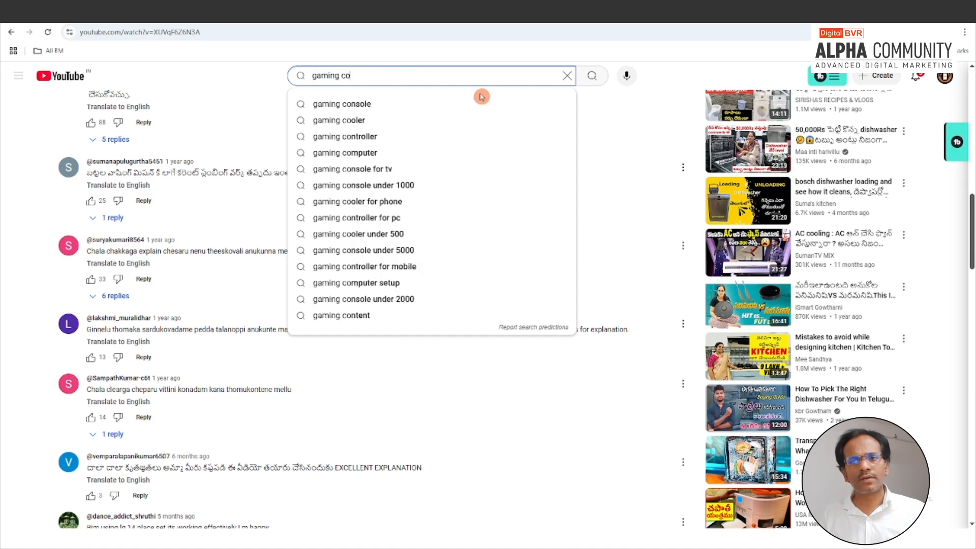
{"action": "key", "text": "BackSpace"}
{"action": "key", "text": "BackSpace"}
{"action": "type", "text": "channel"}
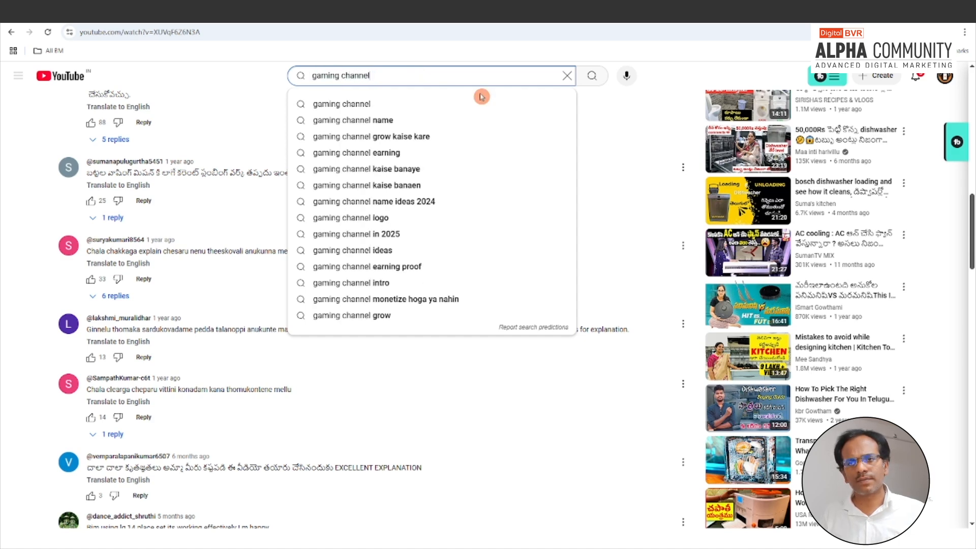
{"action": "type", "text": "s in telugu"}
{"action": "key", "text": "Return"}
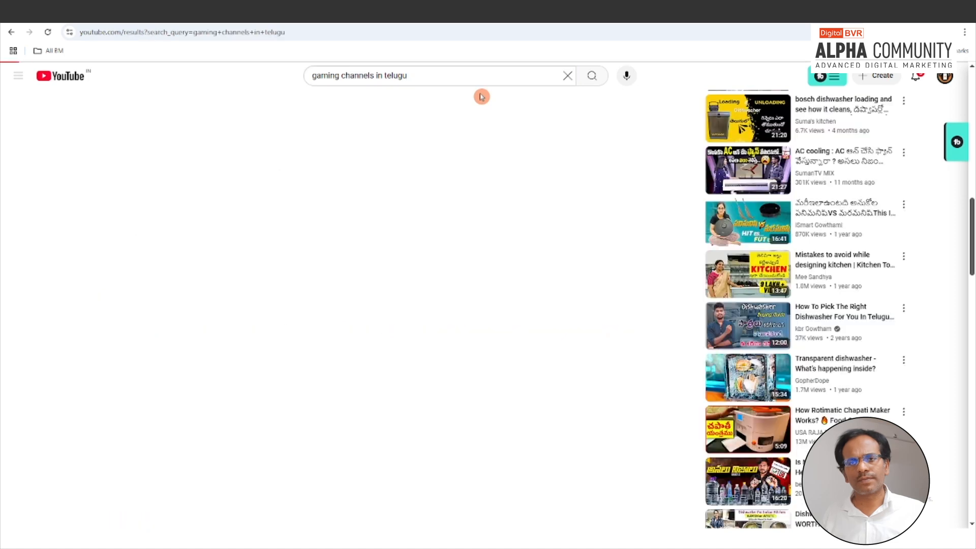
Step: Open the first channel in the search results, show its videos and highlight its video count
{"action": "left_click", "coordinate": [451, 176]}
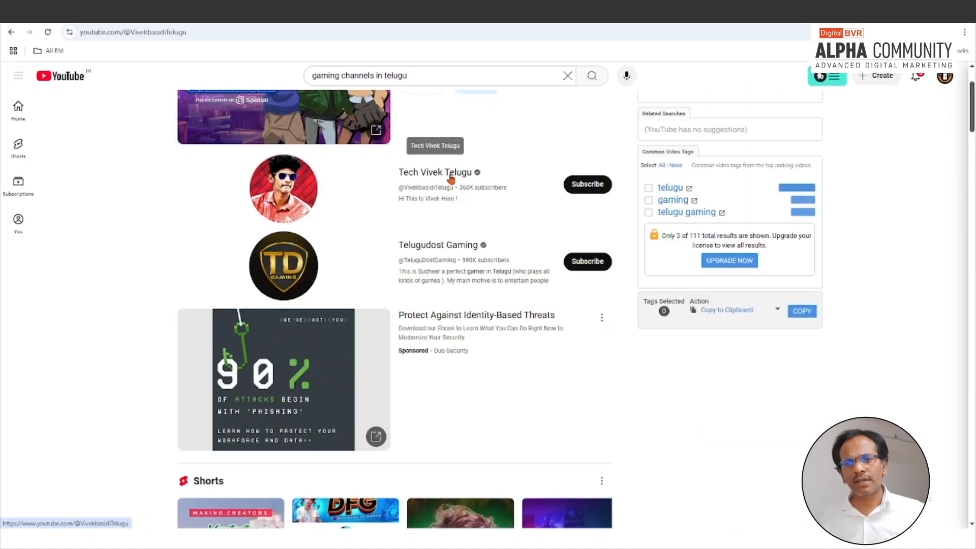
{"action": "left_click", "coordinate": [225, 301]}
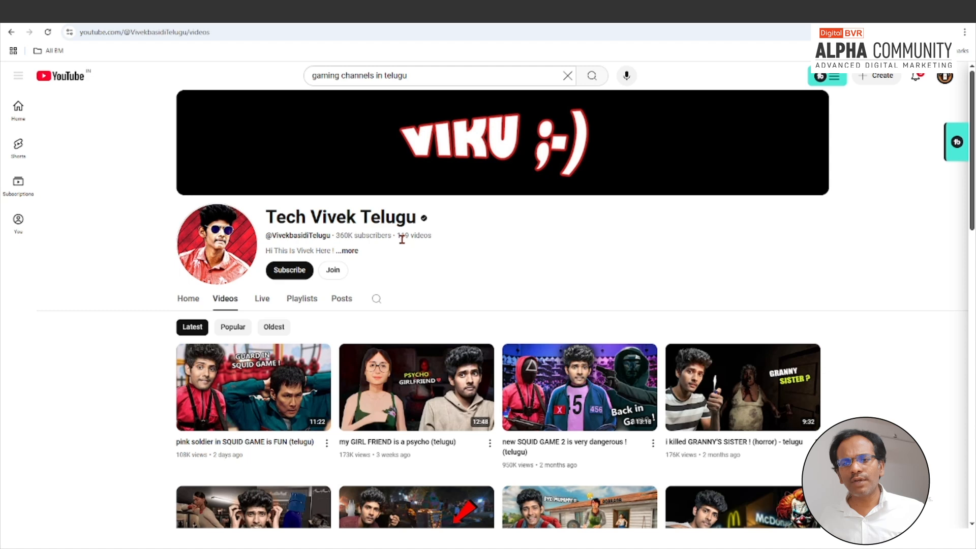
{"action": "left_click_drag", "start_coordinate": [403, 239], "coordinate": [433, 238]}
{"action": "left_click", "coordinate": [422, 243]}
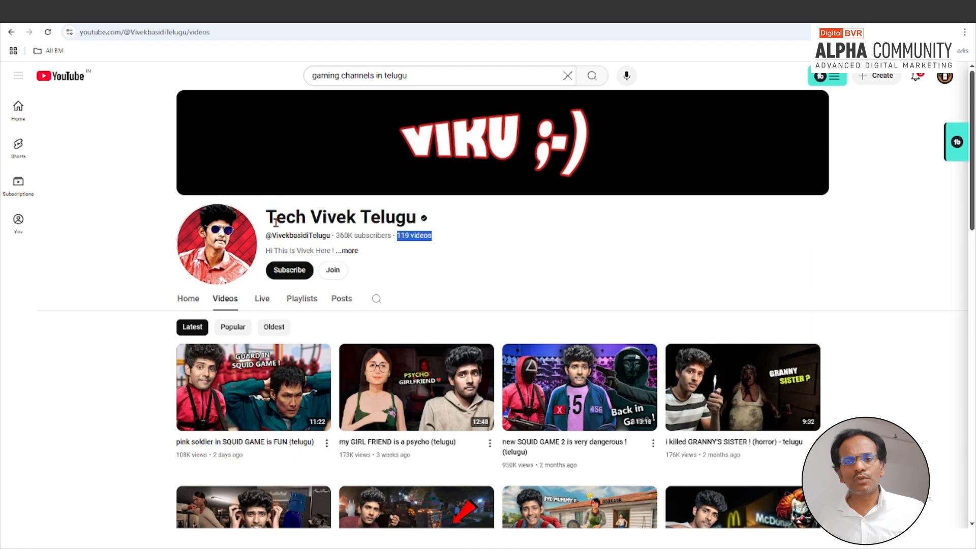
Step: Copy the Tech Vivek Telugu channel's URL from YouTube and enter it in the placement search in Google Ads
{"action": "triple_click", "coordinate": [420, 236]}
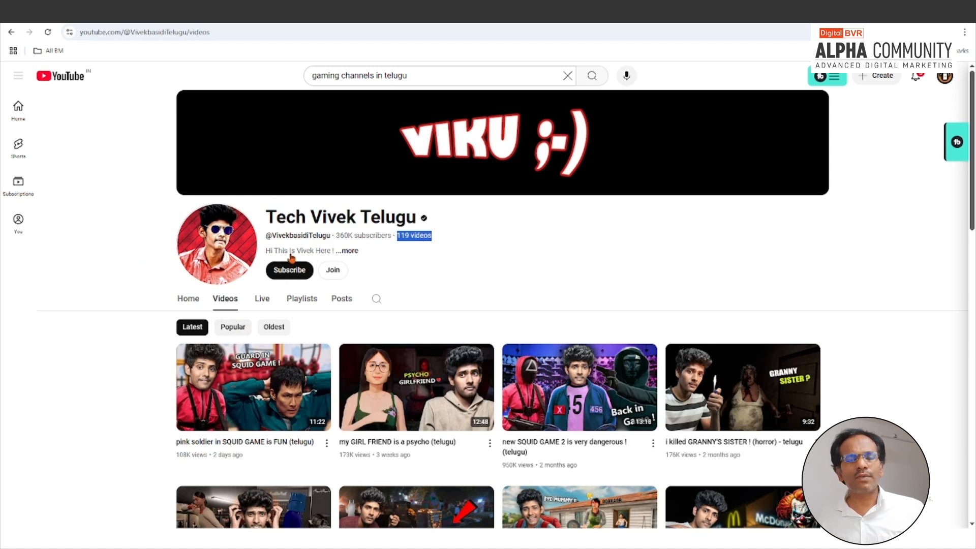
{"action": "left_click_drag", "start_coordinate": [235, 34], "coordinate": [58, 35]}
{"action": "key", "text": "ctrl+c"}
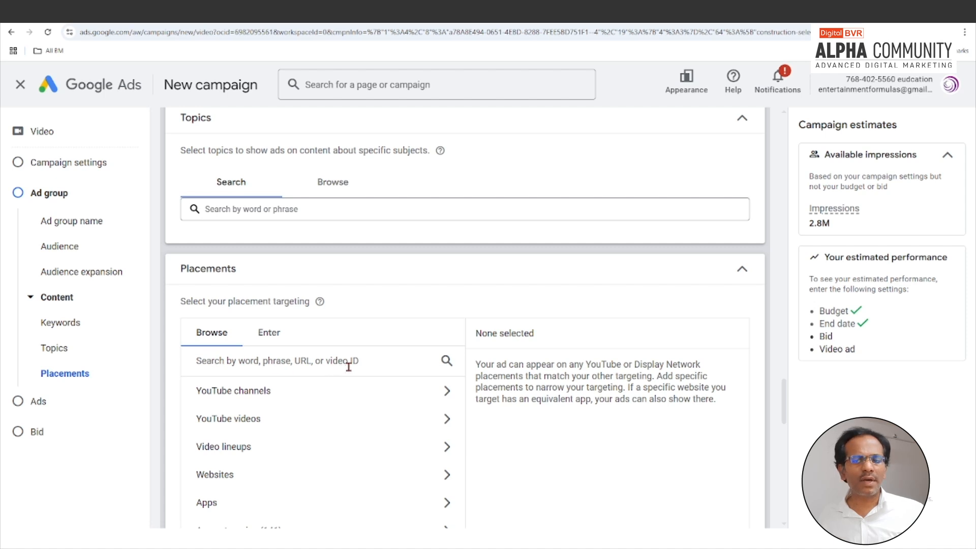
{"action": "left_click", "coordinate": [364, 363]}
{"action": "key", "text": "ctrl+v"}
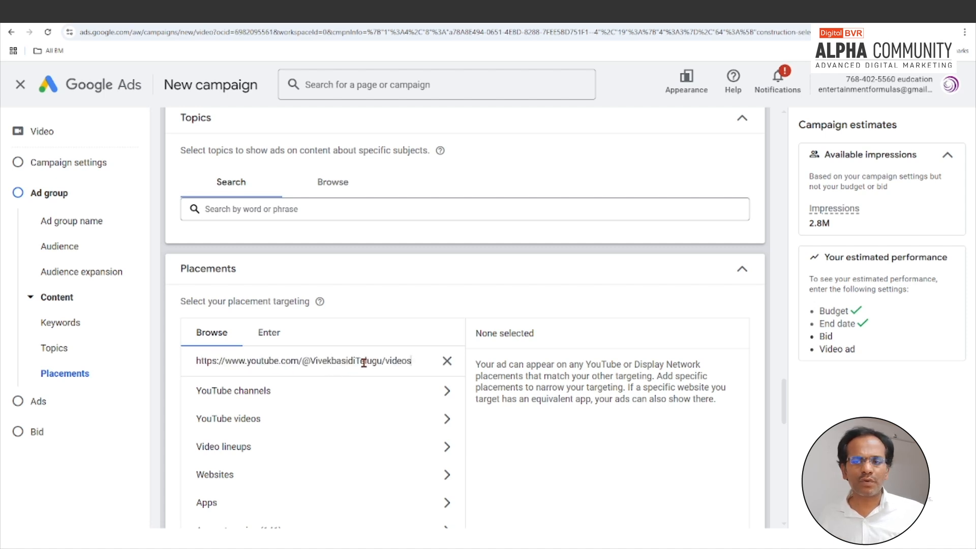
Step: Switch back to YouTube, open the channel's home page and look over its statistics and videos
{"action": "left_click", "coordinate": [83, 12]}
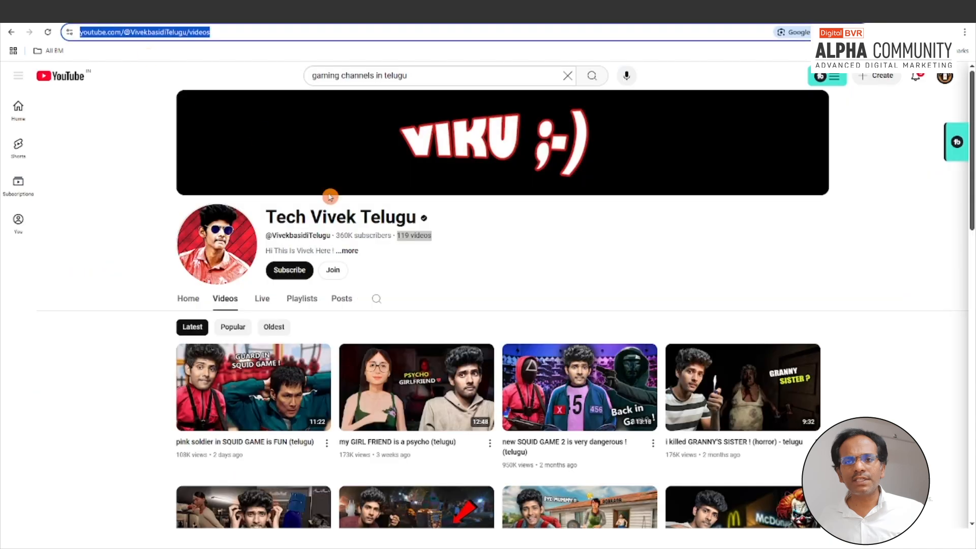
{"action": "left_click", "coordinate": [238, 32]}
{"action": "left_click_drag", "start_coordinate": [248, 30], "coordinate": [28, 37]}
{"action": "left_click", "coordinate": [192, 303]}
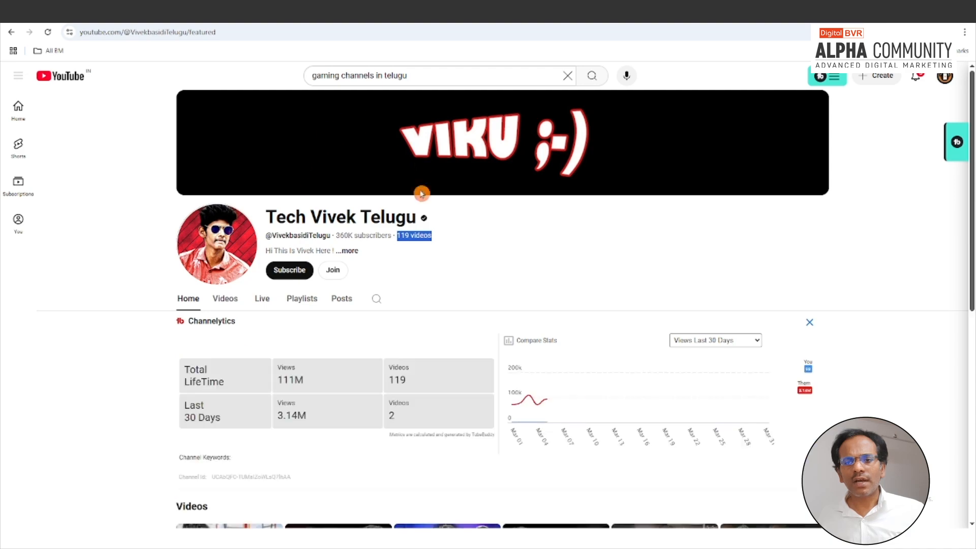
{"action": "scroll", "coordinate": [344, 366], "scroll_direction": "down", "scroll_amount": 6}
{"action": "scroll", "coordinate": [343, 363], "scroll_direction": "up", "scroll_amount": 5}
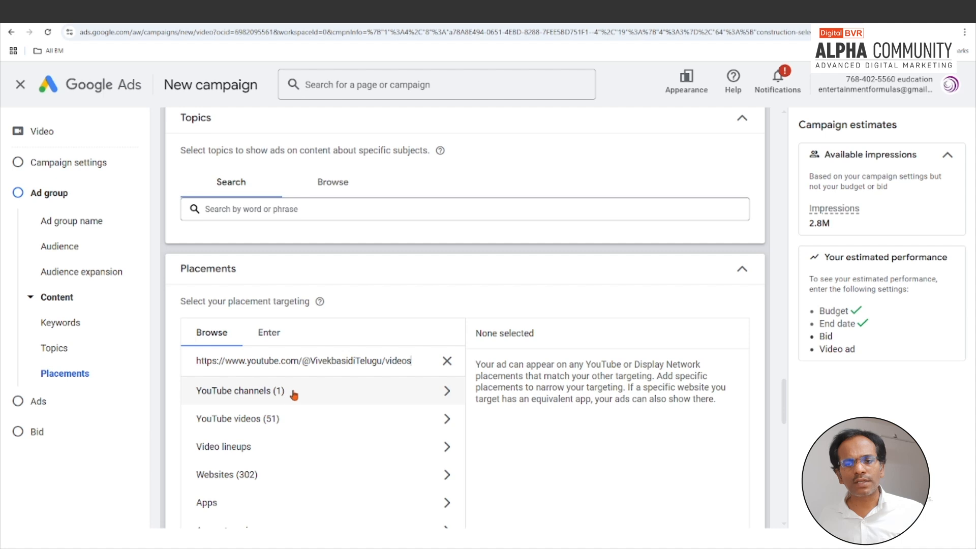
Step: Return to Google Ads and add the Tech Vivek Telugu channel from the YouTube channel results as a placement
{"action": "left_click", "coordinate": [288, 396]}
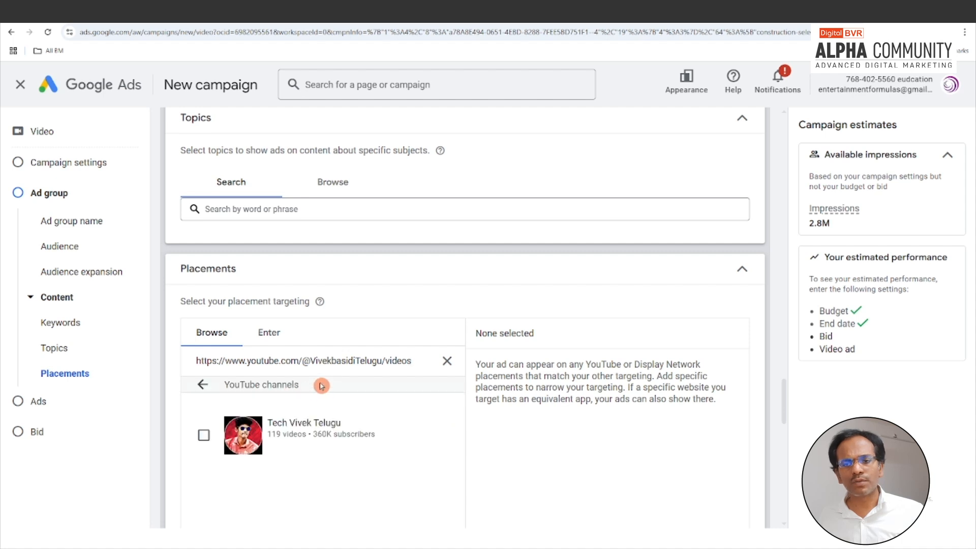
{"action": "left_click", "coordinate": [204, 435]}
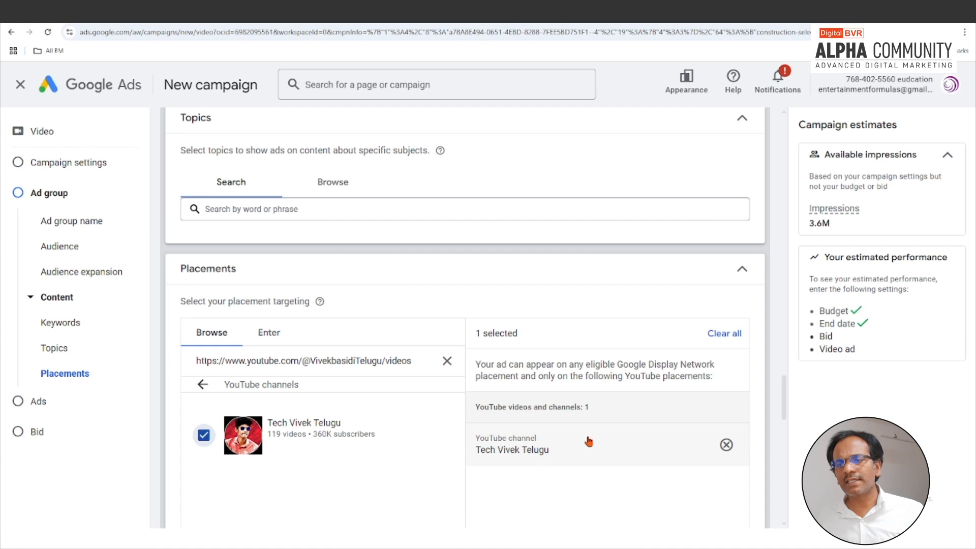
{"action": "scroll", "coordinate": [511, 394], "scroll_direction": "down", "scroll_amount": 1}
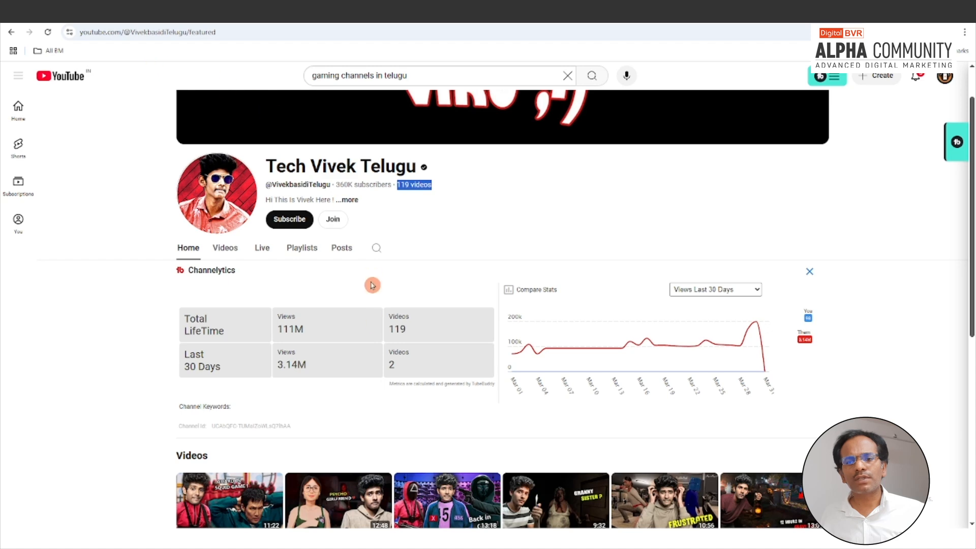
Step: Switch to YouTube and view the channel's videos and the LG webOS gaming video as placement examples
{"action": "left_click", "coordinate": [225, 247]}
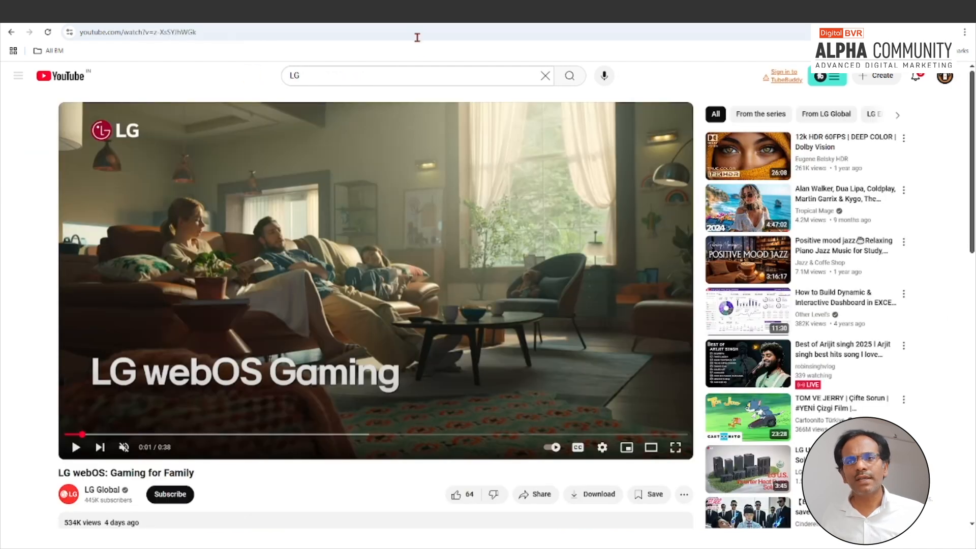
{"action": "left_click", "coordinate": [404, 21]}
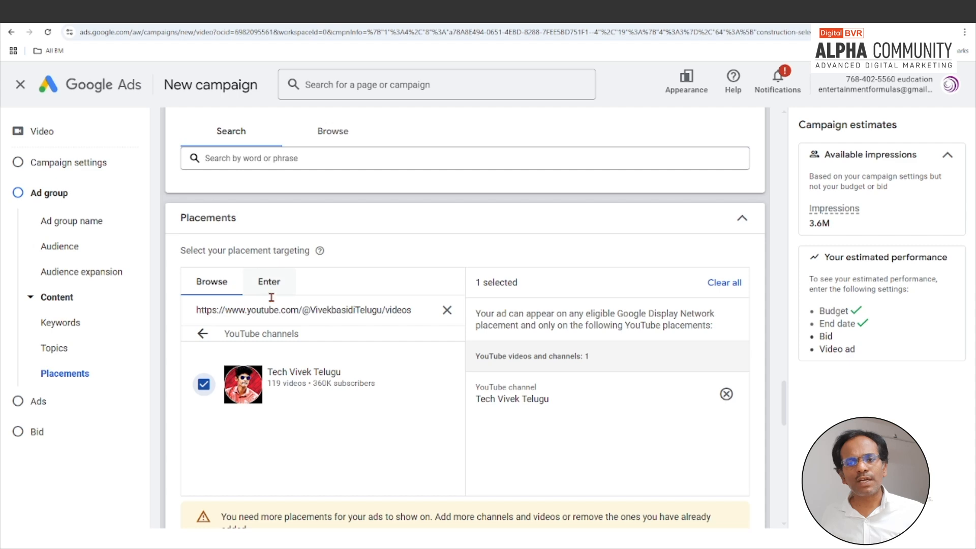
Step: Return to Google Ads, clear the channel URL from the placement search and search for "telugu gaming"
{"action": "left_click", "coordinate": [447, 311]}
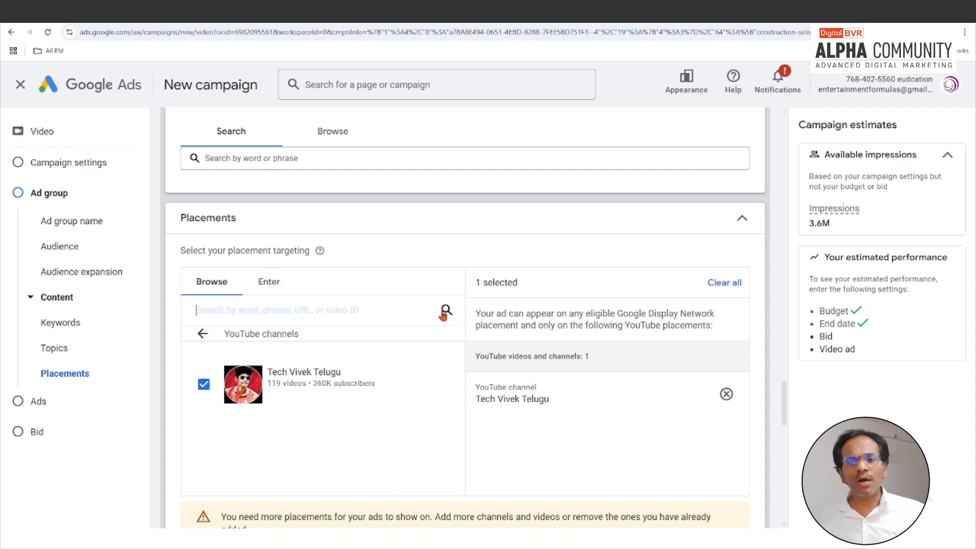
{"action": "scroll", "coordinate": [386, 330], "scroll_direction": "down", "scroll_amount": 3}
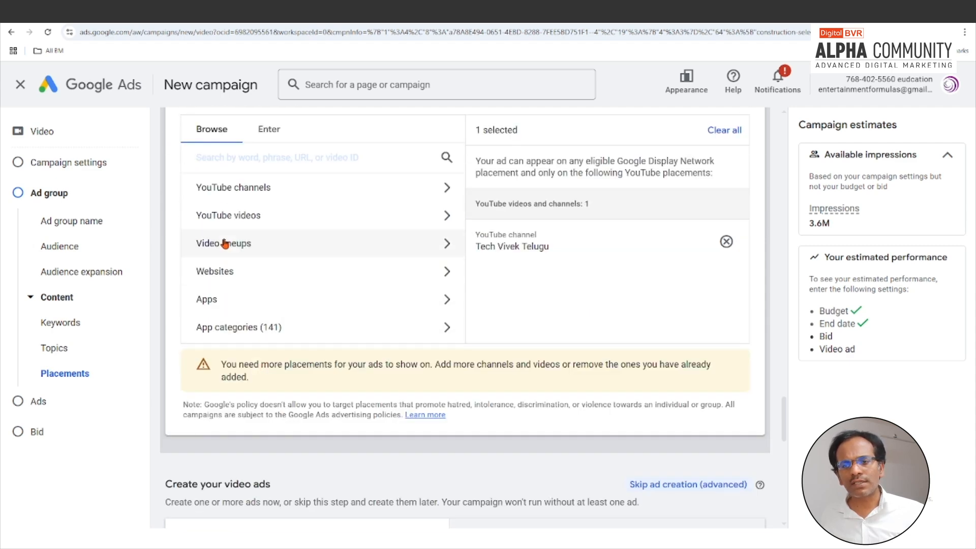
{"action": "scroll", "coordinate": [279, 279], "scroll_direction": "up", "scroll_amount": 2}
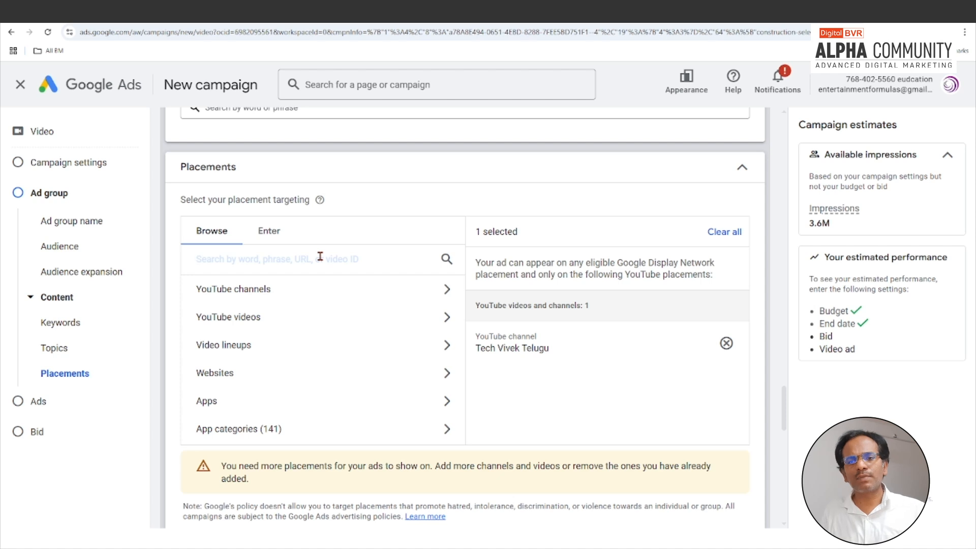
{"action": "type", "text": "l"}
{"action": "type", "text": "e"}
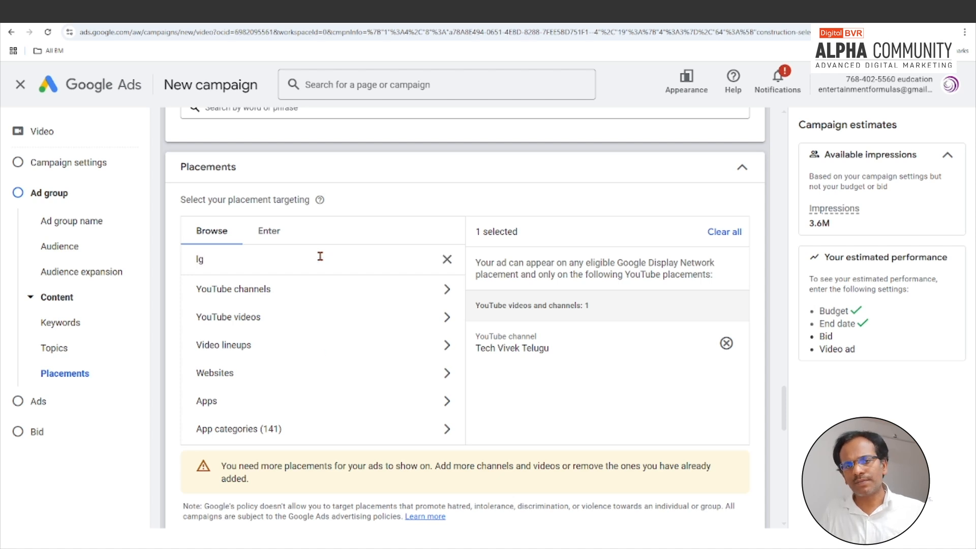
{"action": "type", "text": "lugu gaming"}
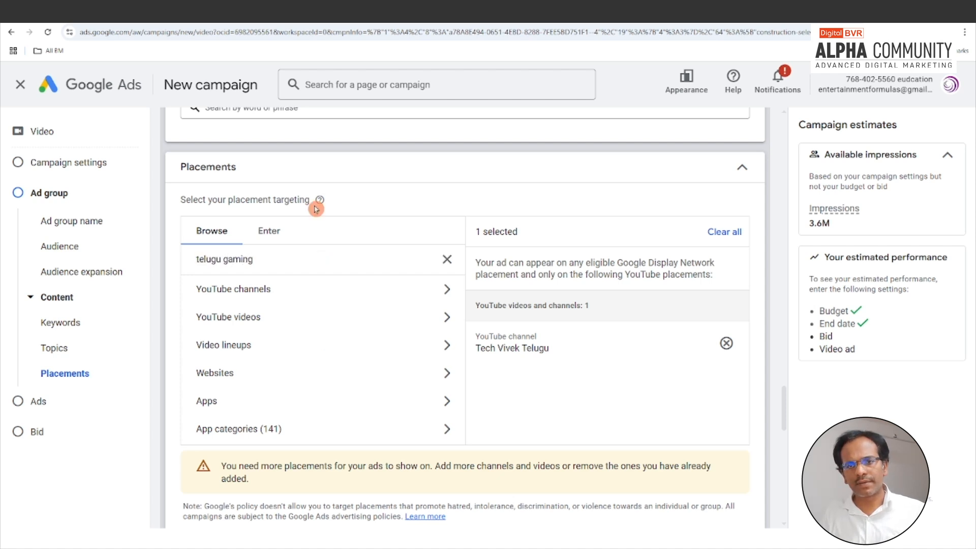
Step: Add the PrasadTheGamer, Telugu Gaming Zone, Telugu Gaming and Mastaru Gaming Telugu channels from the YouTube channel results as placements
{"action": "left_click", "coordinate": [291, 294]}
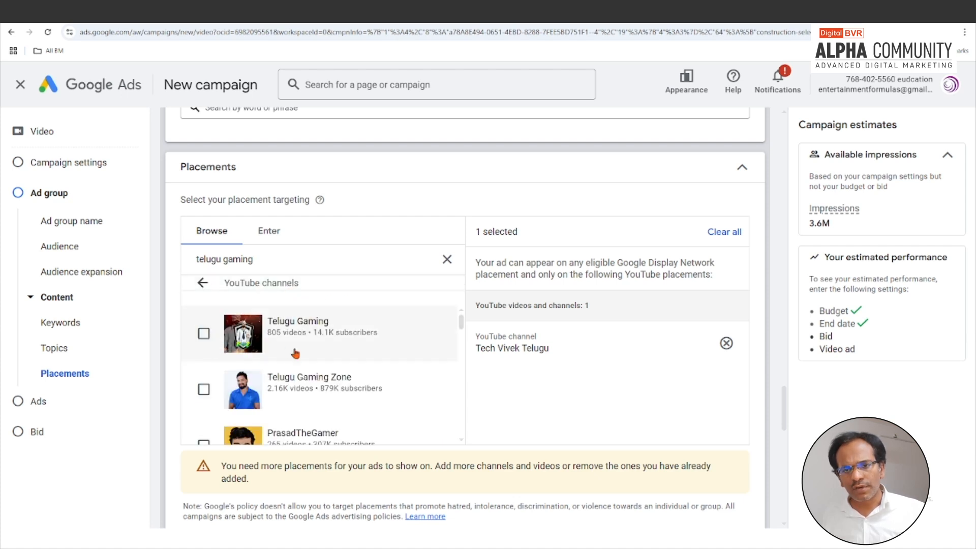
{"action": "scroll", "coordinate": [295, 353], "scroll_direction": "down", "scroll_amount": 3}
{"action": "scroll", "coordinate": [295, 353], "scroll_direction": "up", "scroll_amount": 2}
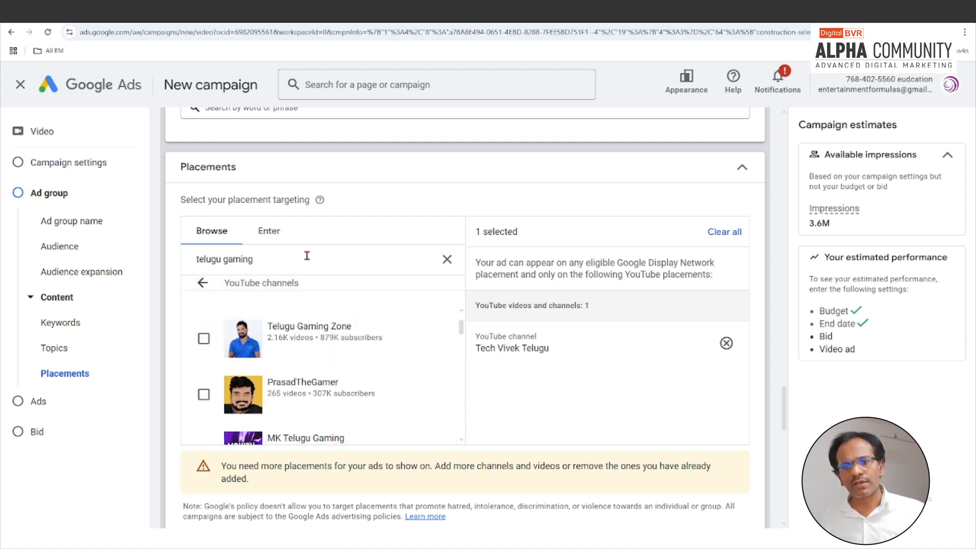
{"action": "left_click", "coordinate": [203, 395]}
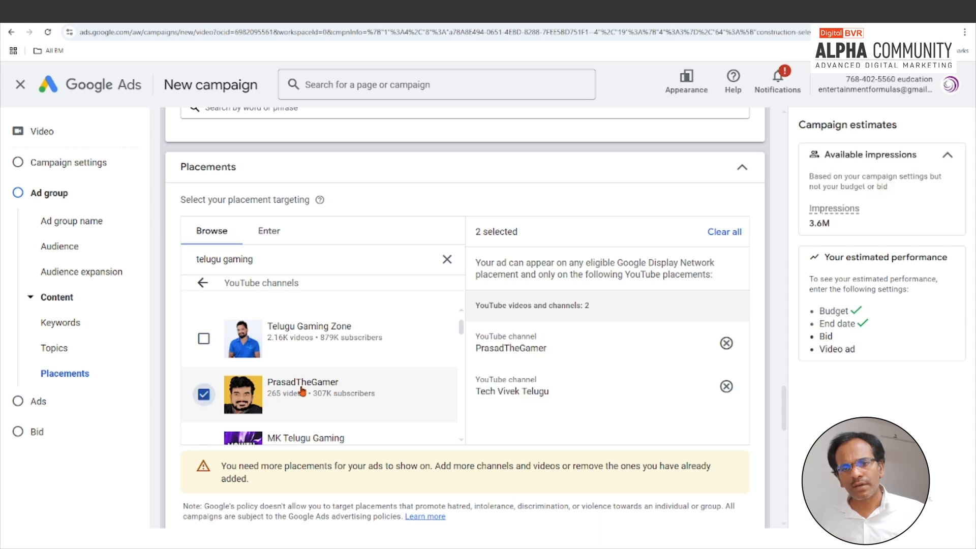
{"action": "left_click", "coordinate": [203, 339]}
{"action": "scroll", "coordinate": [203, 339], "scroll_direction": "up", "scroll_amount": 1}
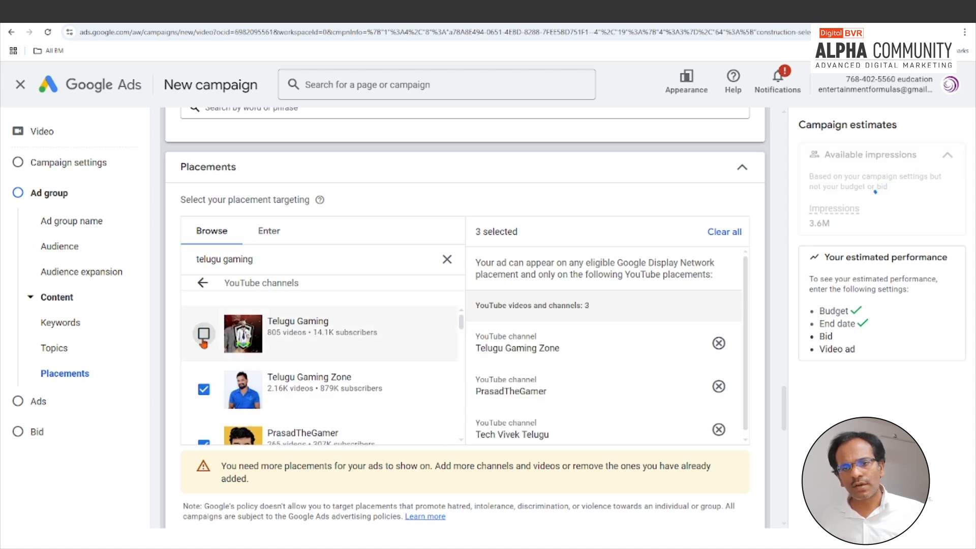
{"action": "left_click", "coordinate": [203, 332]}
{"action": "scroll", "coordinate": [336, 357], "scroll_direction": "down", "scroll_amount": 3}
{"action": "left_click", "coordinate": [336, 357]}
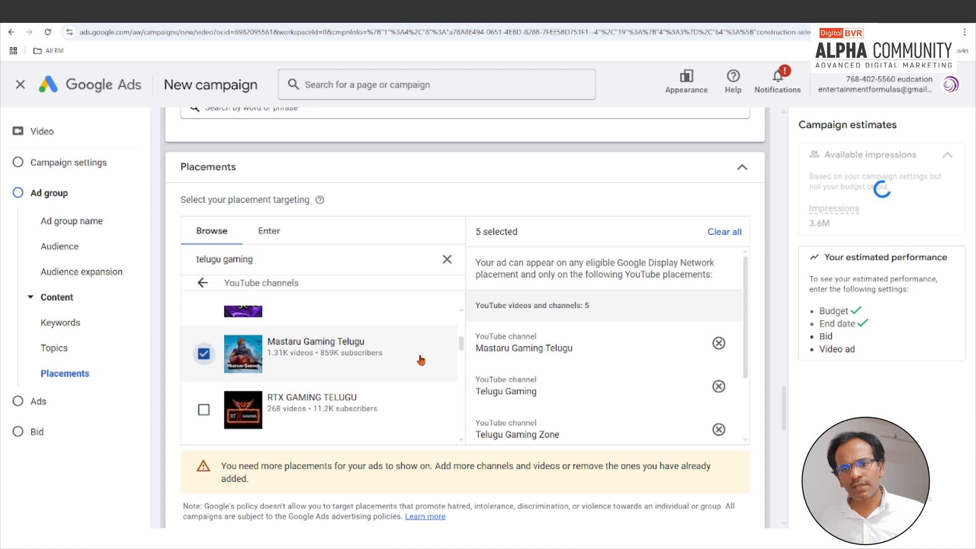
{"action": "scroll", "coordinate": [297, 325], "scroll_direction": "down", "scroll_amount": 2}
{"action": "scroll", "coordinate": [296, 325], "scroll_direction": "down", "scroll_amount": 3}
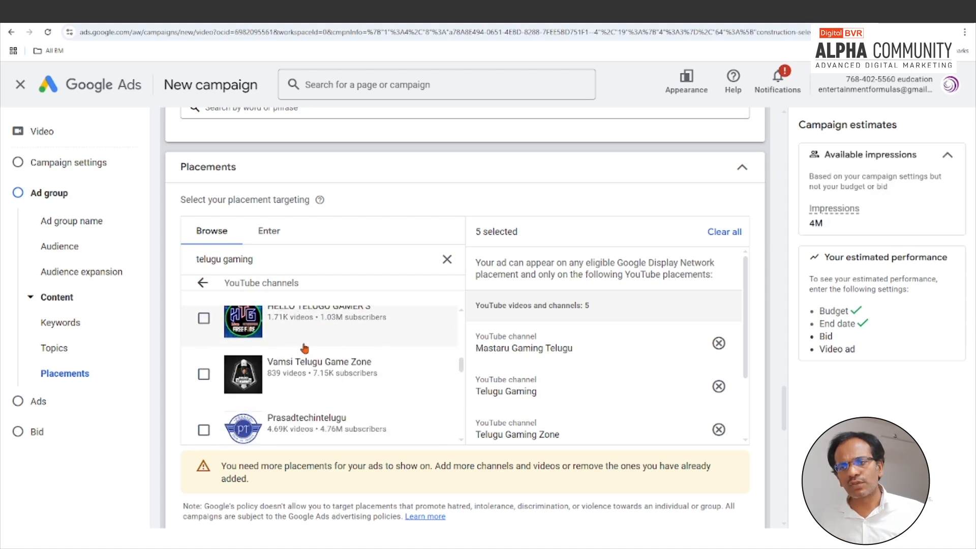
{"action": "scroll", "coordinate": [605, 338], "scroll_direction": "down", "scroll_amount": 3}
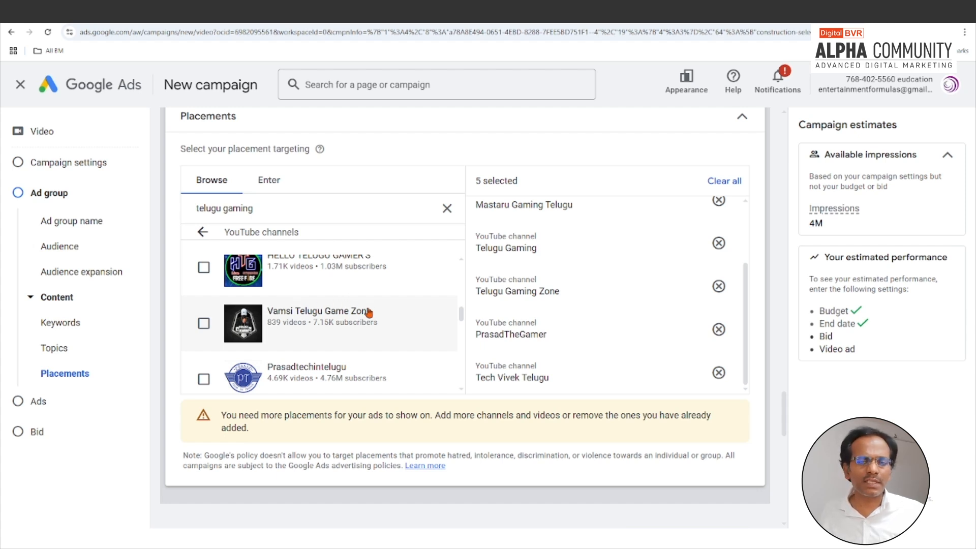
{"action": "scroll", "coordinate": [365, 315], "scroll_direction": "up", "scroll_amount": 5}
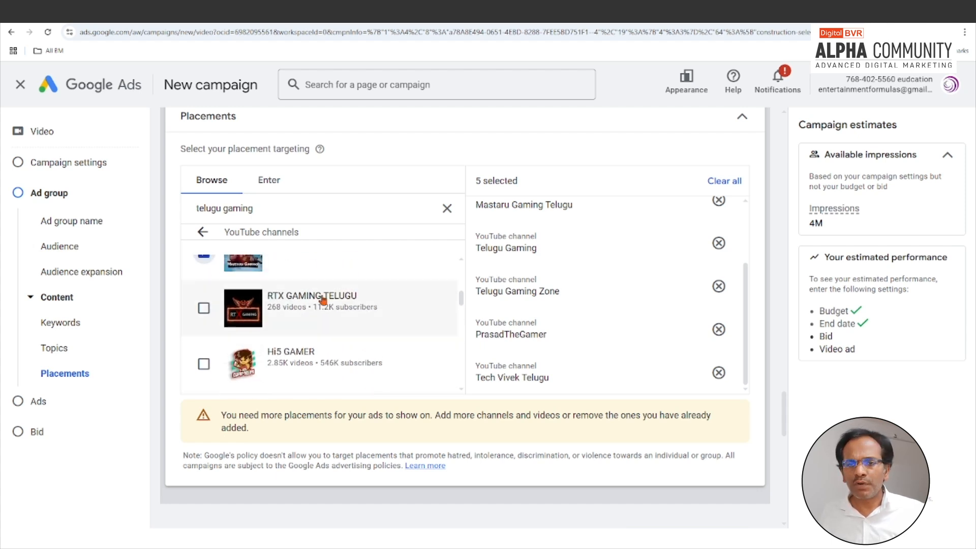
Step: Add the first five YouTube video results, from "Blindfold Escape Challenge" to "Live Lo Ha*k Dorikina", as placements
{"action": "left_click", "coordinate": [203, 232]}
{"action": "left_click", "coordinate": [240, 269]}
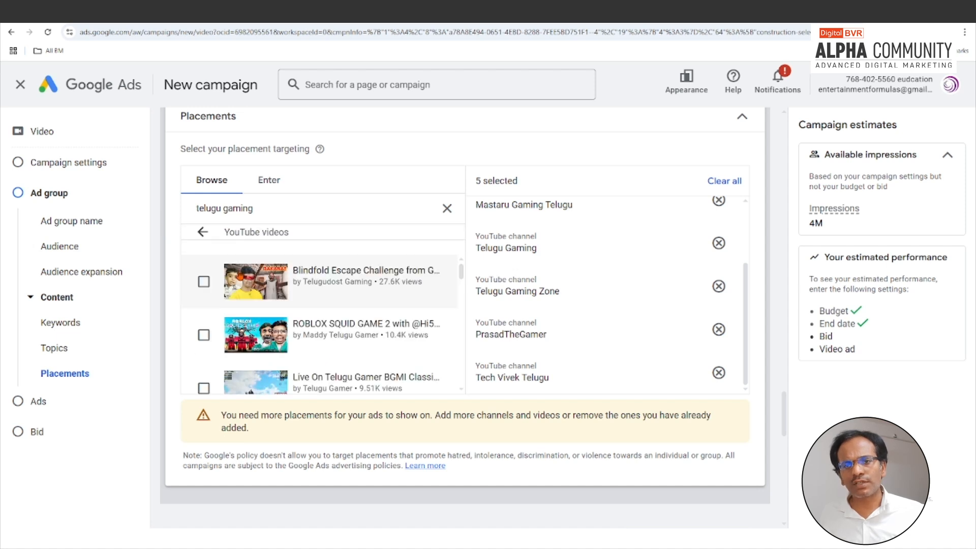
{"action": "left_click", "coordinate": [203, 281]}
{"action": "left_click", "coordinate": [203, 334]}
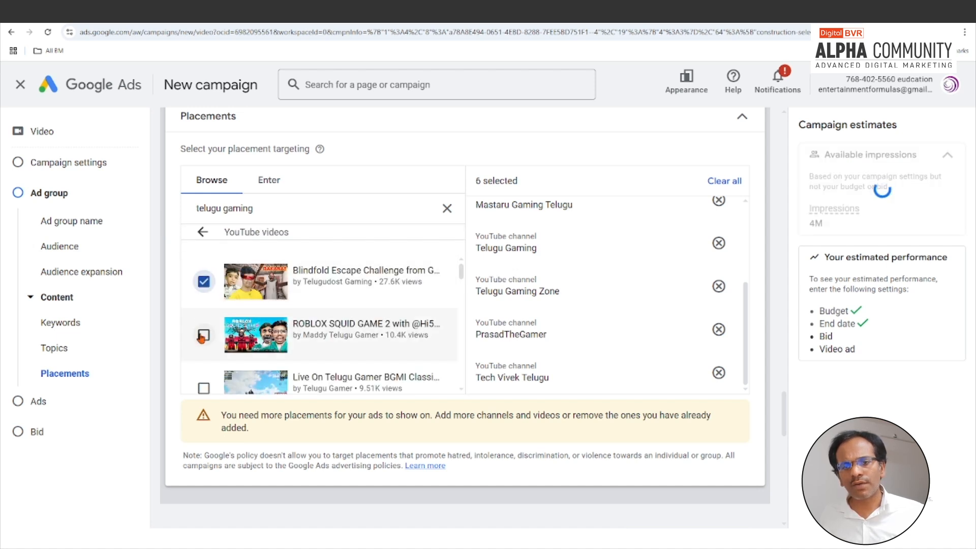
{"action": "scroll", "coordinate": [212, 375], "scroll_direction": "down", "scroll_amount": 1}
{"action": "left_click", "coordinate": [204, 337]}
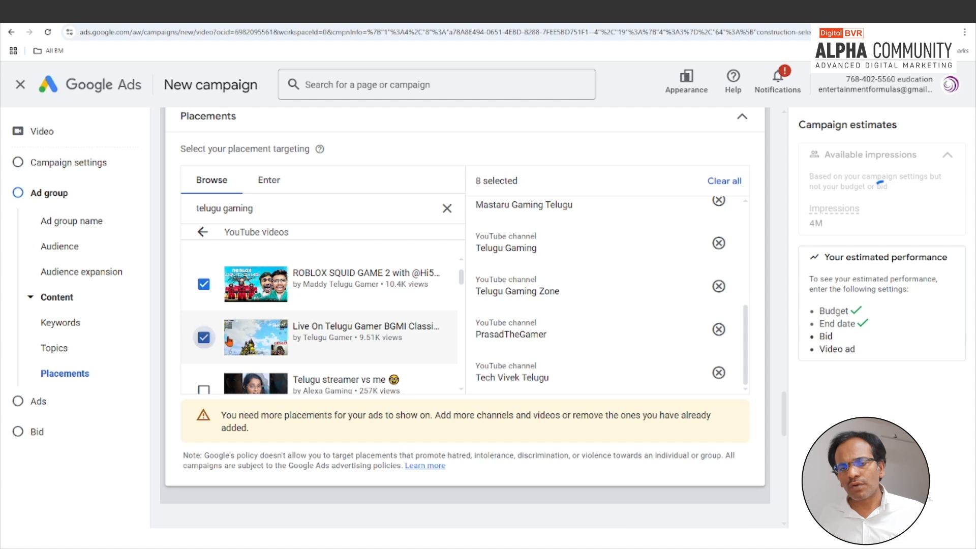
{"action": "scroll", "coordinate": [205, 370], "scroll_direction": "down", "scroll_amount": 1}
{"action": "left_click", "coordinate": [203, 339]}
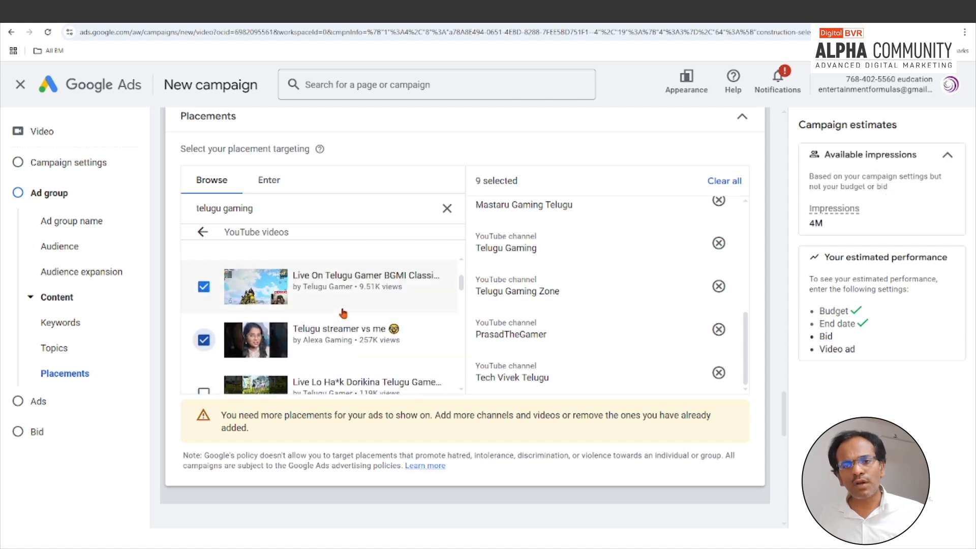
{"action": "scroll", "coordinate": [343, 313], "scroll_direction": "down", "scroll_amount": 1}
{"action": "left_click", "coordinate": [203, 342]}
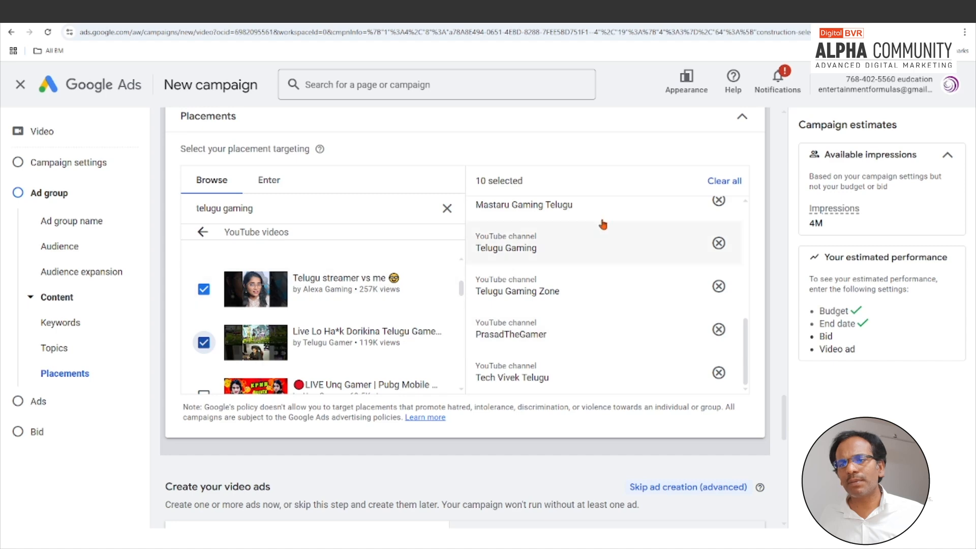
{"action": "scroll", "coordinate": [539, 324], "scroll_direction": "down", "scroll_amount": 5}
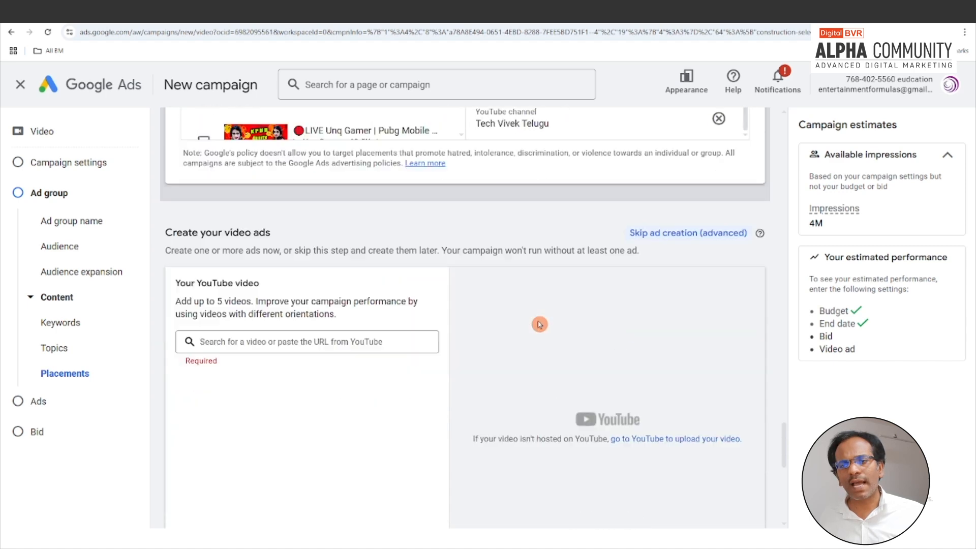
{"action": "scroll", "coordinate": [539, 324], "scroll_direction": "up", "scroll_amount": 4}
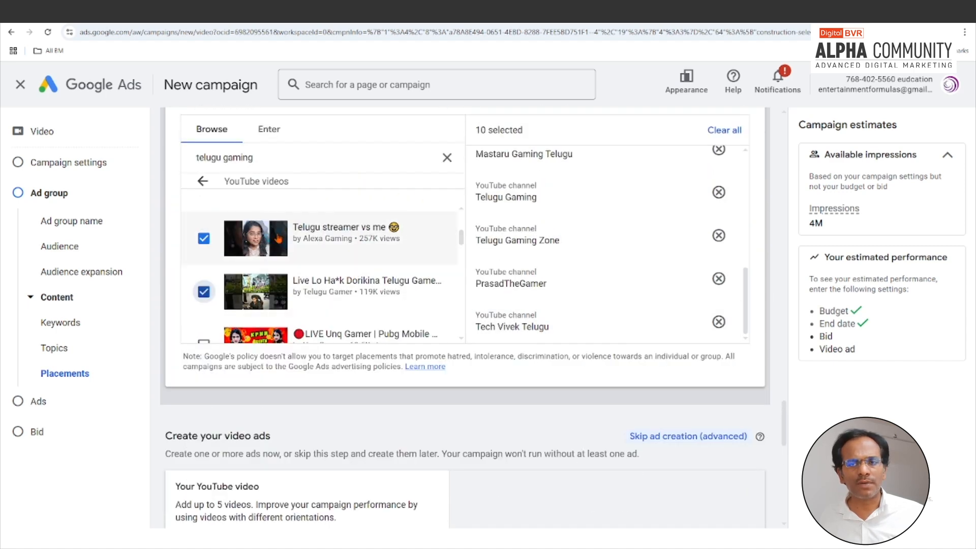
Step: Leave the video results and look through the websites offered as placements for the same search
{"action": "left_click", "coordinate": [203, 181]}
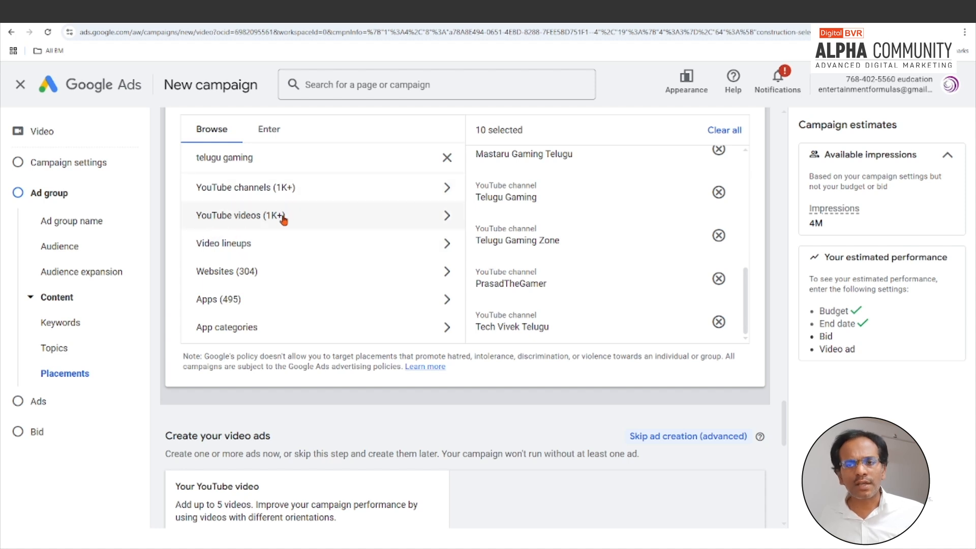
{"action": "left_click", "coordinate": [248, 275]}
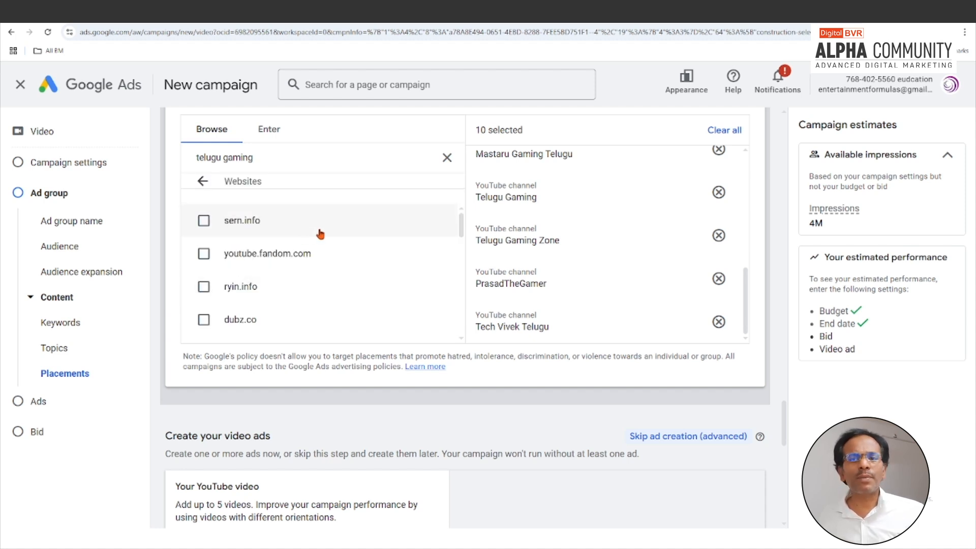
{"action": "scroll", "coordinate": [328, 288], "scroll_direction": "down", "scroll_amount": 3}
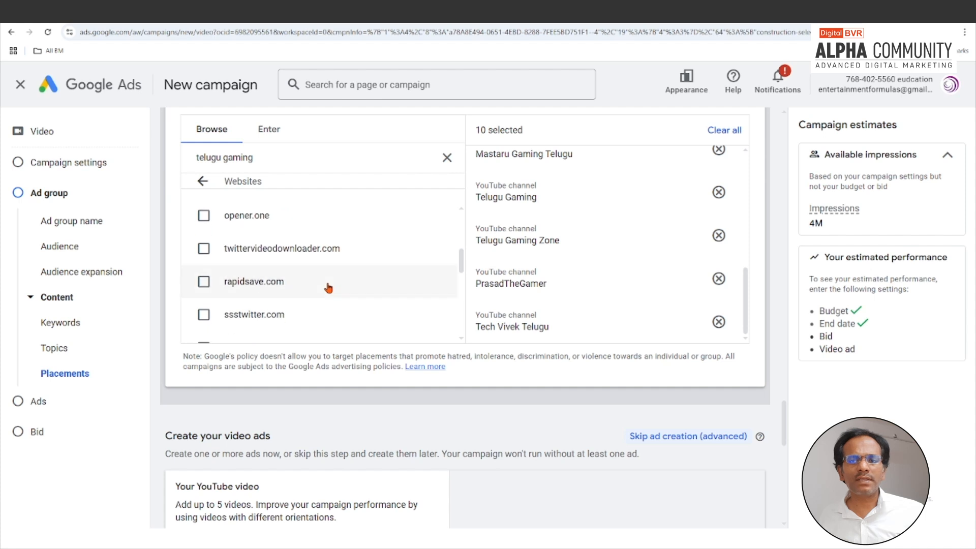
{"action": "scroll", "coordinate": [328, 287], "scroll_direction": "up", "scroll_amount": 5}
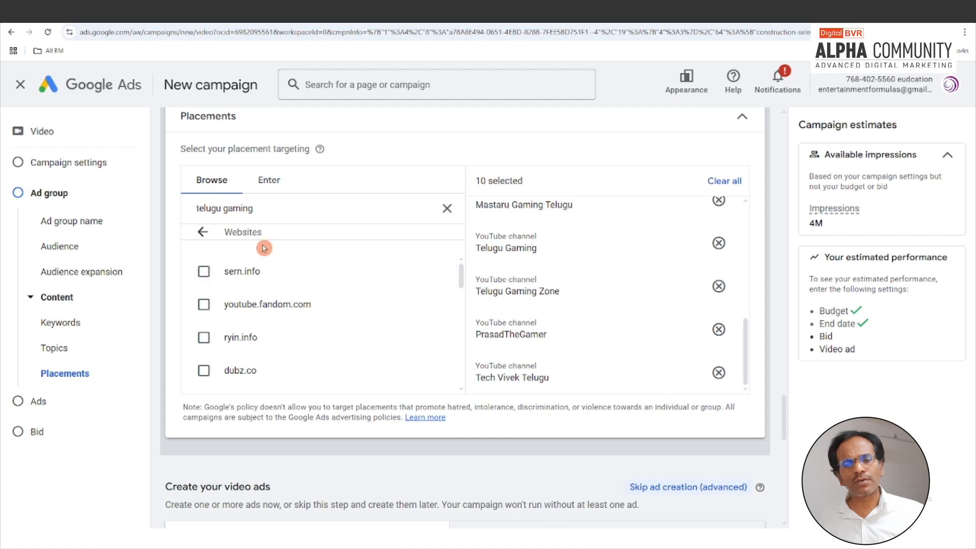
Step: Leave the website results and replace the placement search with "eenadu.net"
{"action": "scroll", "coordinate": [281, 247], "scroll_direction": "up", "scroll_amount": 1}
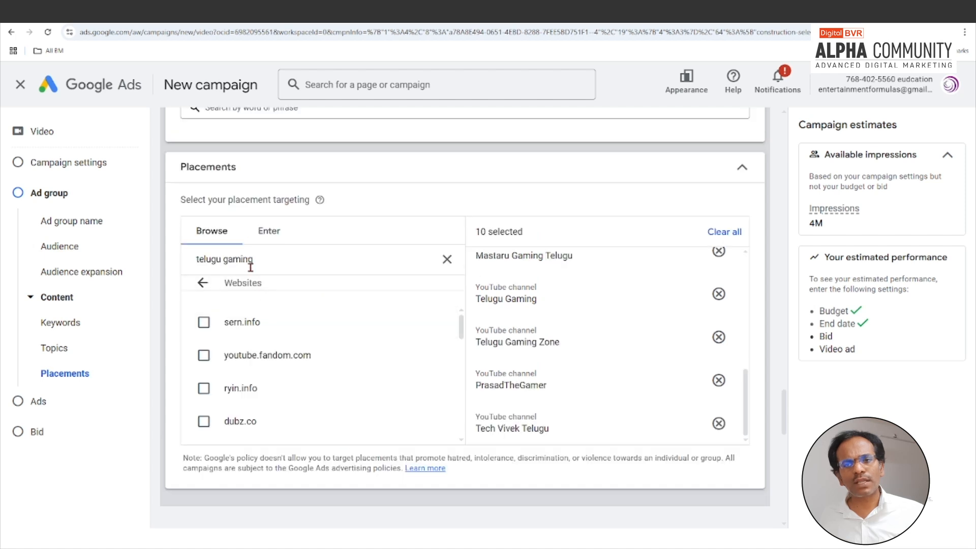
{"action": "left_click", "coordinate": [204, 282]}
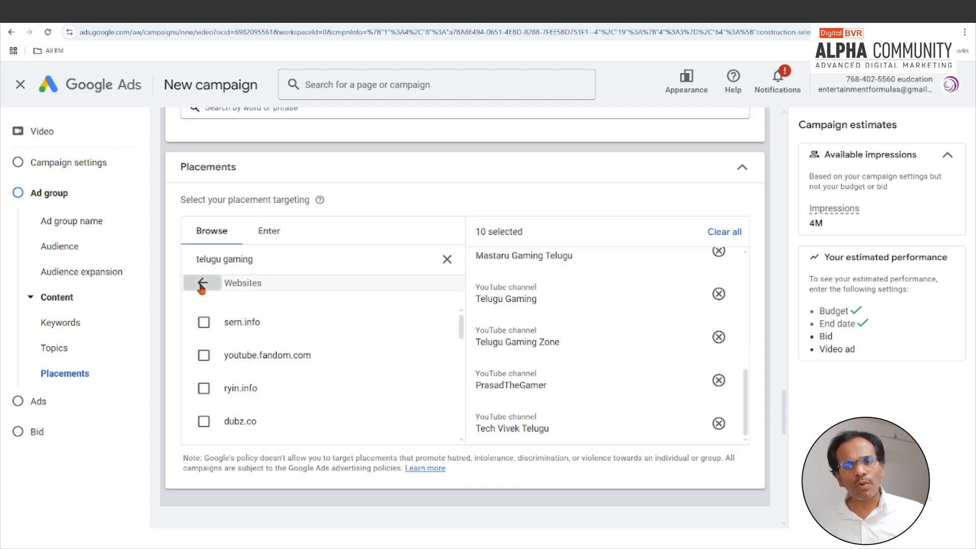
{"action": "triple_click", "coordinate": [276, 256]}
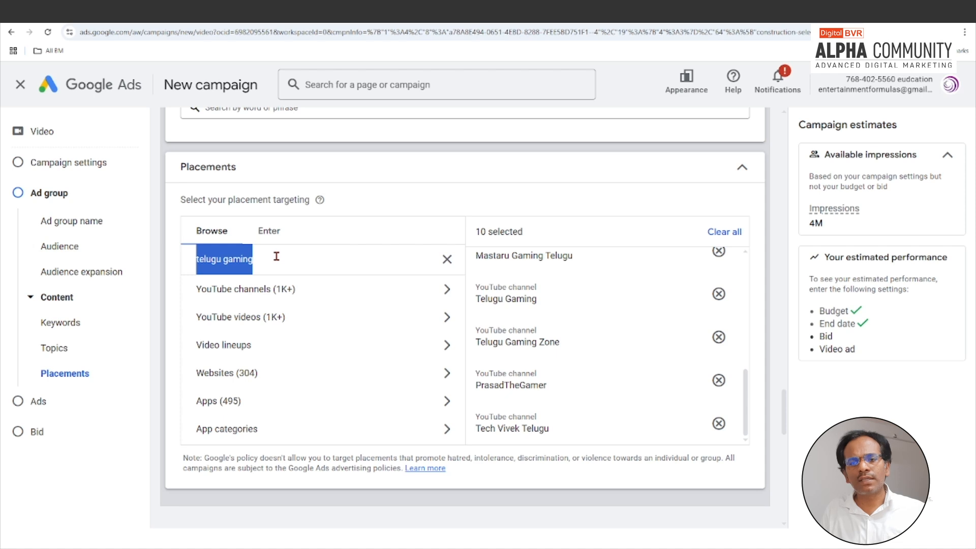
{"action": "type", "text": "eeenadu.net"}
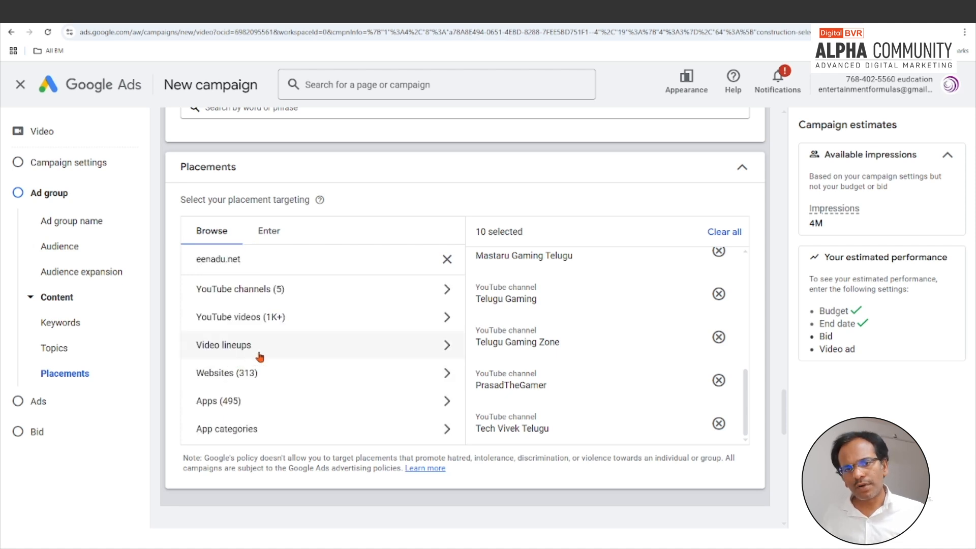
Step: Look through the websites offered as placements for "eenadu.net", loading more of the list
{"action": "left_click", "coordinate": [257, 375]}
{"action": "scroll", "coordinate": [320, 366], "scroll_direction": "down", "scroll_amount": 3}
{"action": "scroll", "coordinate": [366, 338], "scroll_direction": "down", "scroll_amount": 3}
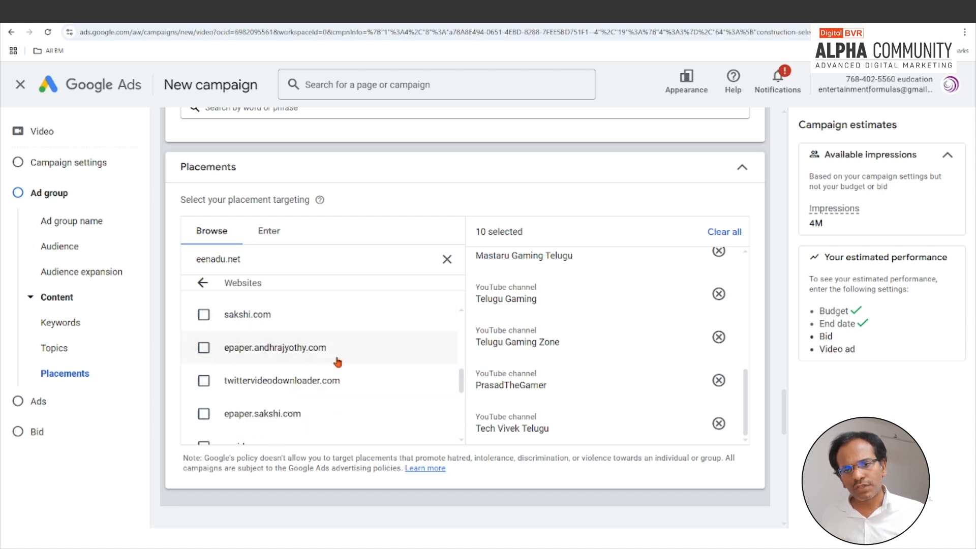
{"action": "scroll", "coordinate": [330, 366], "scroll_direction": "down", "scroll_amount": 5}
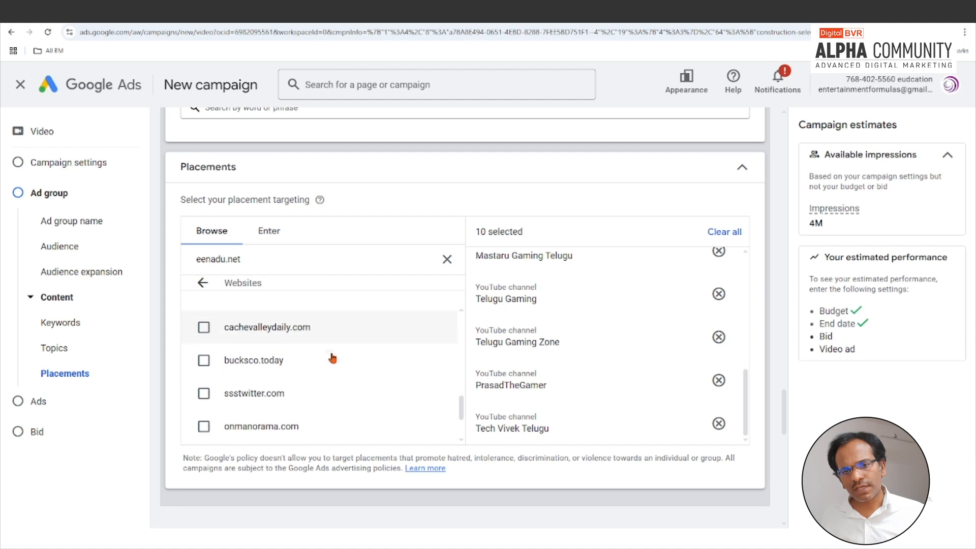
{"action": "scroll", "coordinate": [333, 359], "scroll_direction": "down", "scroll_amount": 5}
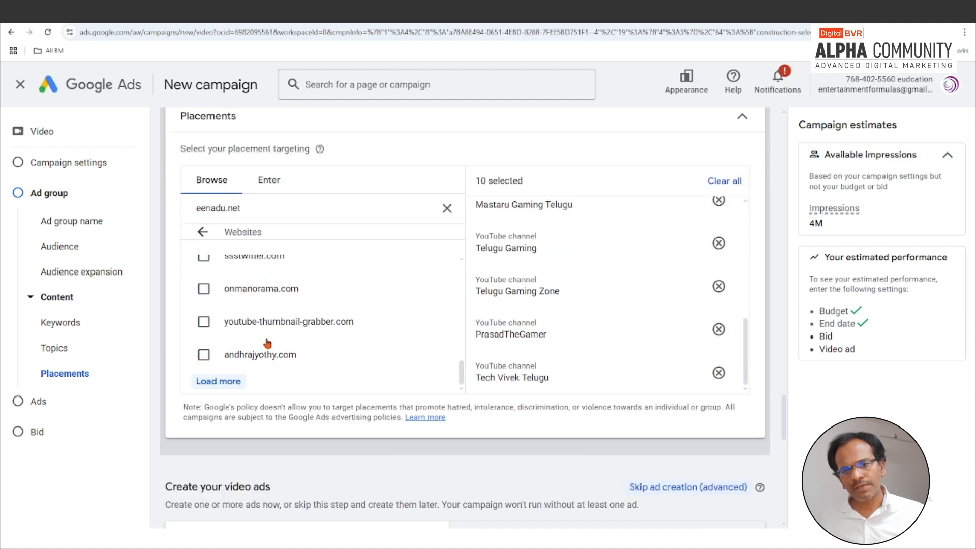
{"action": "scroll", "coordinate": [267, 343], "scroll_direction": "down", "scroll_amount": 2}
{"action": "scroll", "coordinate": [305, 244], "scroll_direction": "down", "scroll_amount": 4}
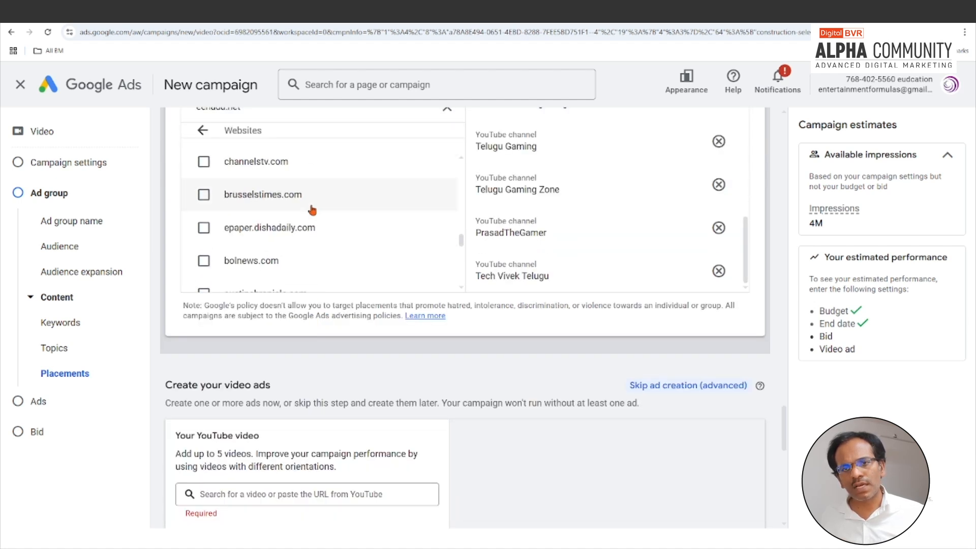
{"action": "scroll", "coordinate": [312, 210], "scroll_direction": "down", "scroll_amount": 5}
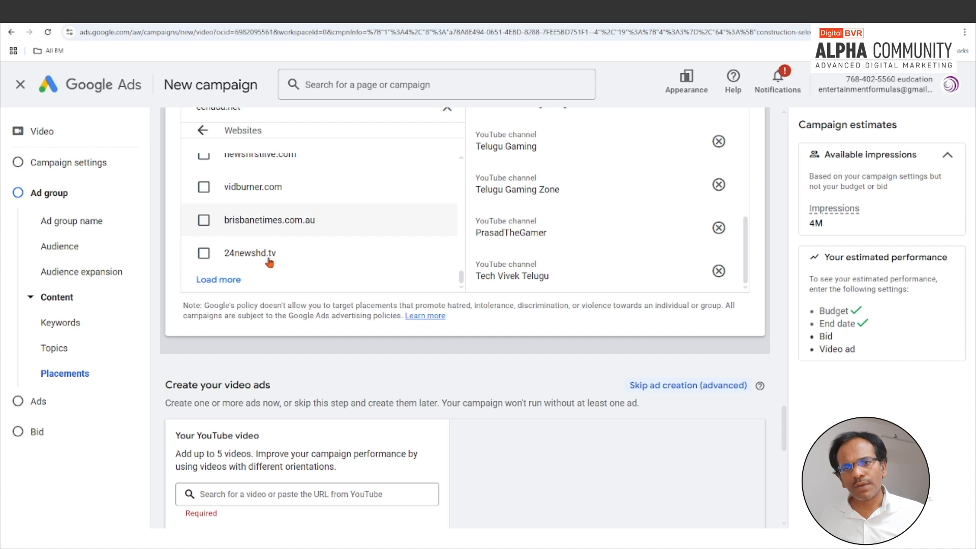
{"action": "scroll", "coordinate": [239, 251], "scroll_direction": "down", "scroll_amount": 10}
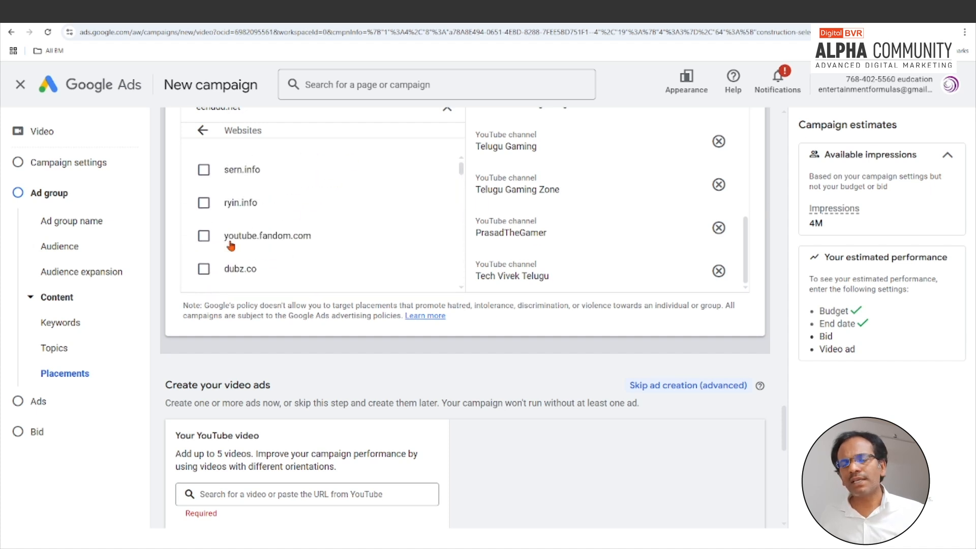
Step: Review the topics and keywords of the content targeting together with the estimated impressions
{"action": "scroll", "coordinate": [231, 245], "scroll_direction": "up", "scroll_amount": 10}
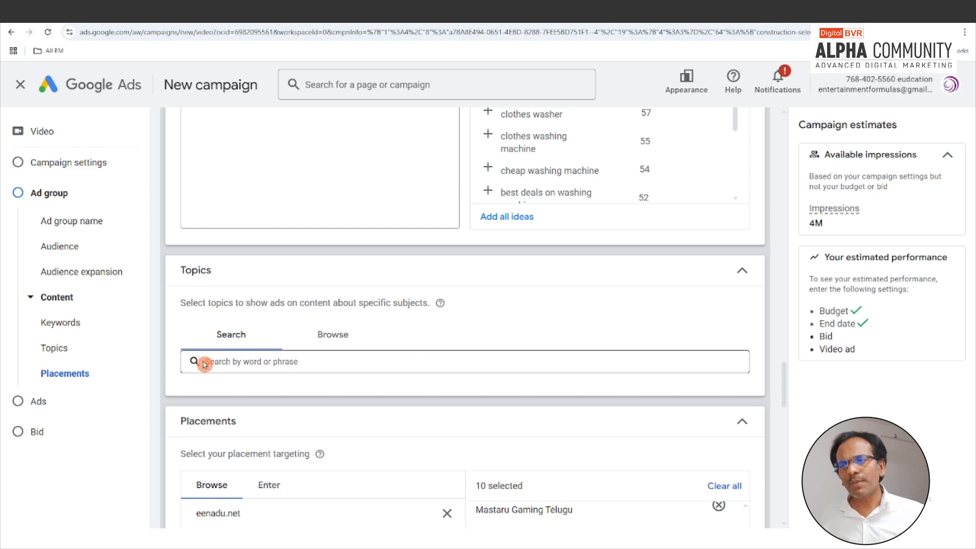
{"action": "scroll", "coordinate": [623, 379], "scroll_direction": "down", "scroll_amount": 3}
{"action": "scroll", "coordinate": [280, 504], "scroll_direction": "up", "scroll_amount": 2}
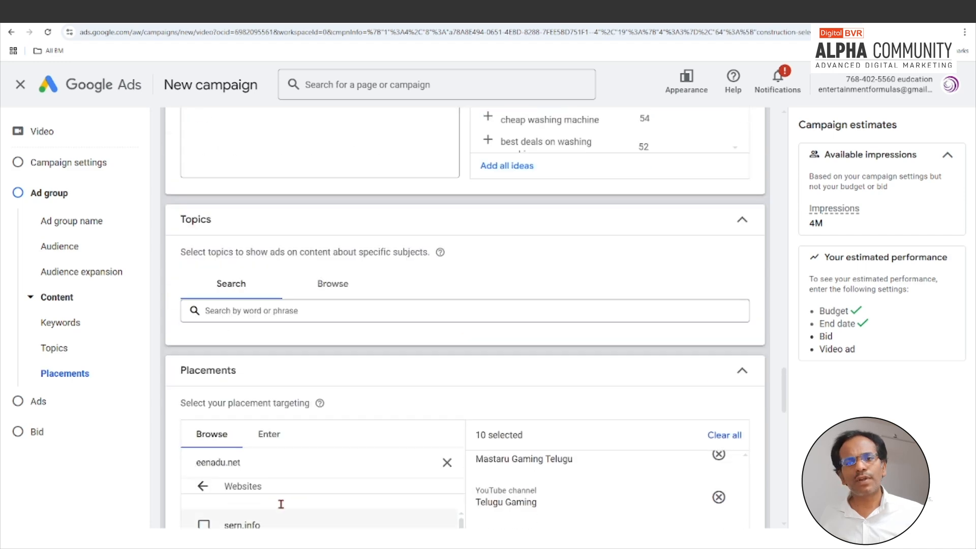
{"action": "scroll", "coordinate": [281, 504], "scroll_direction": "up", "scroll_amount": 2}
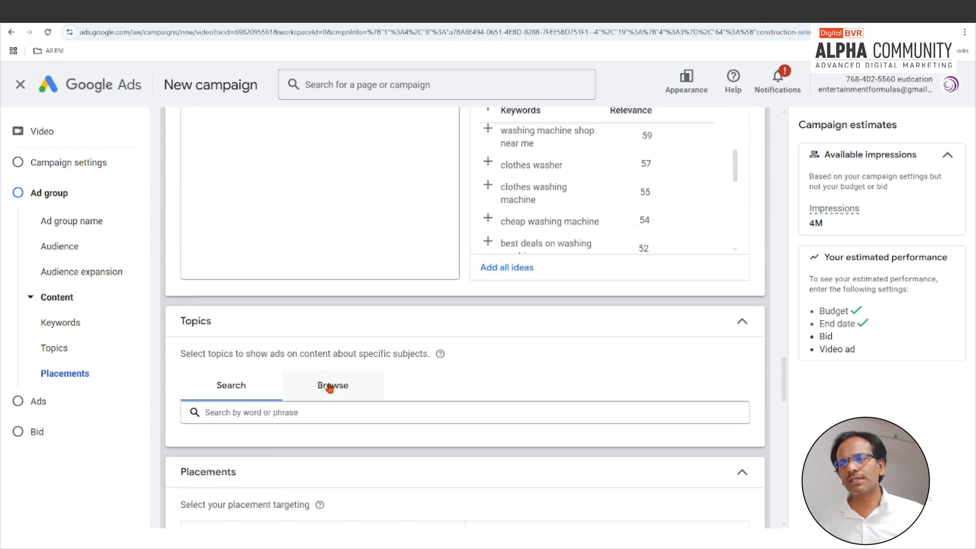
{"action": "scroll", "coordinate": [331, 388], "scroll_direction": "up", "scroll_amount": 3}
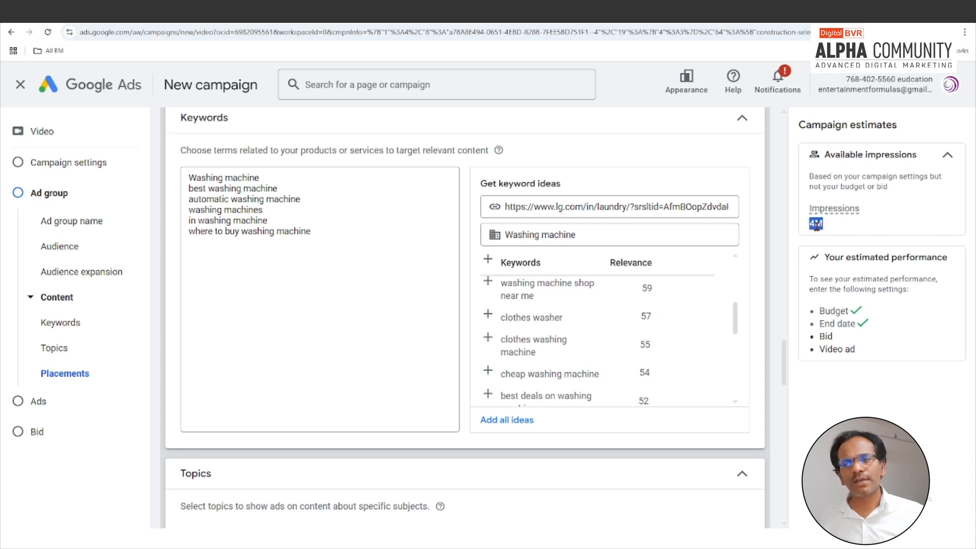
{"action": "scroll", "coordinate": [639, 366], "scroll_direction": "down", "scroll_amount": 15}
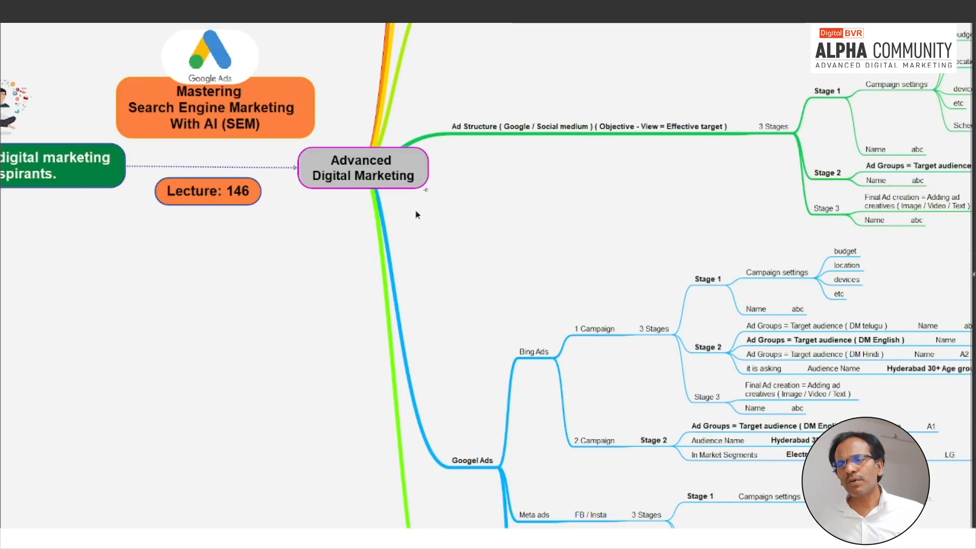
Step: Switch to the digital marketing mind map and review the three stages under the first Bing Ads campaign
{"action": "left_click_drag", "start_coordinate": [416, 215], "coordinate": [198, 213]}
{"action": "scroll", "coordinate": [477, 270], "scroll_direction": "up", "scroll_amount": 3}
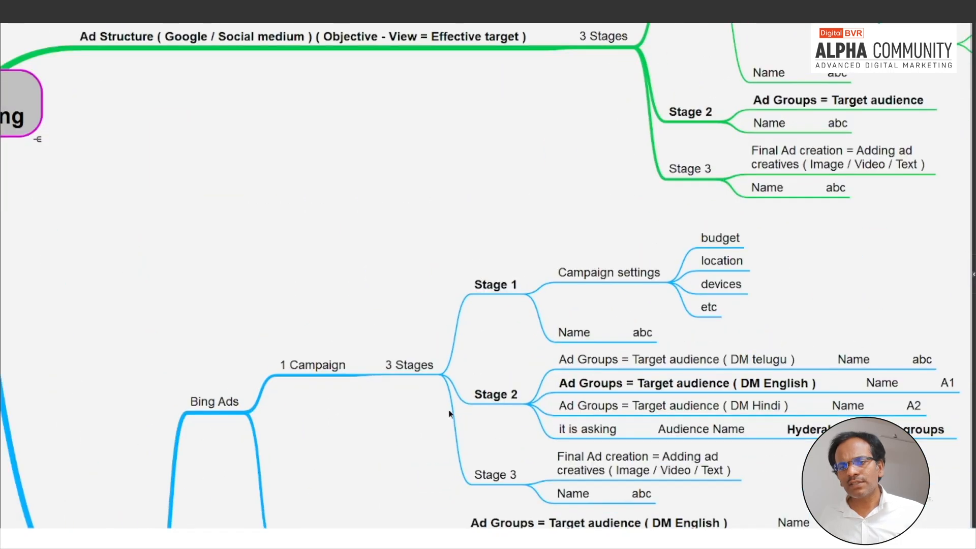
{"action": "left_click_drag", "start_coordinate": [321, 274], "coordinate": [200, 81]}
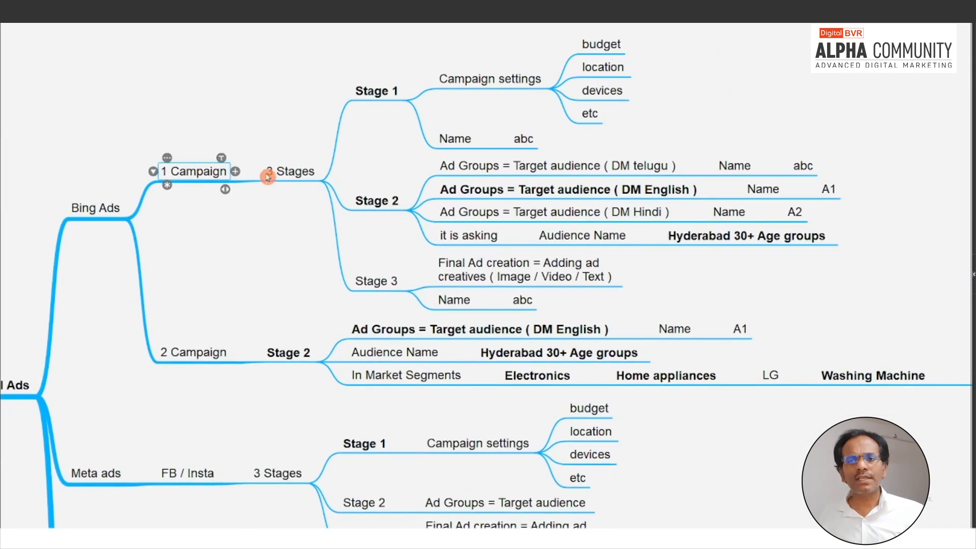
{"action": "scroll", "coordinate": [283, 174], "scroll_direction": "up", "scroll_amount": 3}
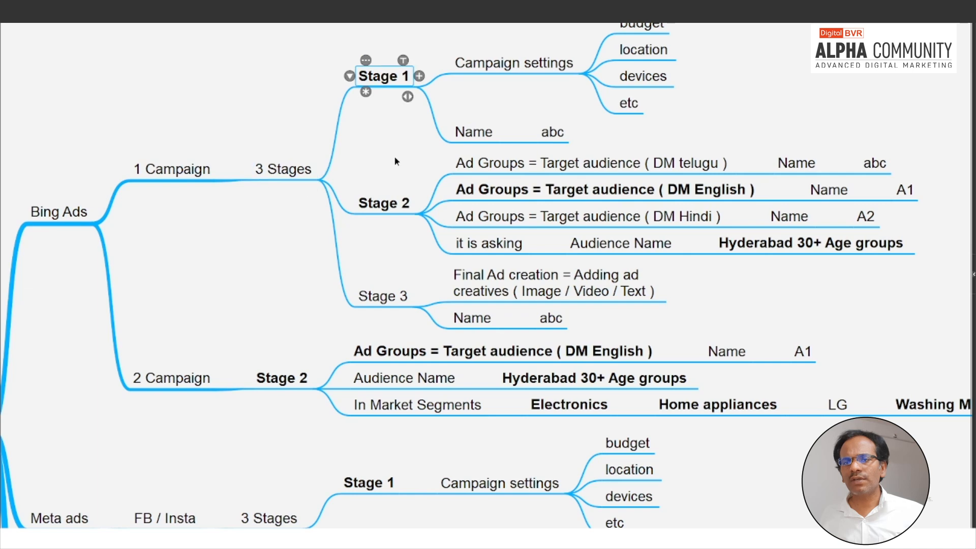
{"action": "scroll", "coordinate": [387, 293], "scroll_direction": "up", "scroll_amount": 1}
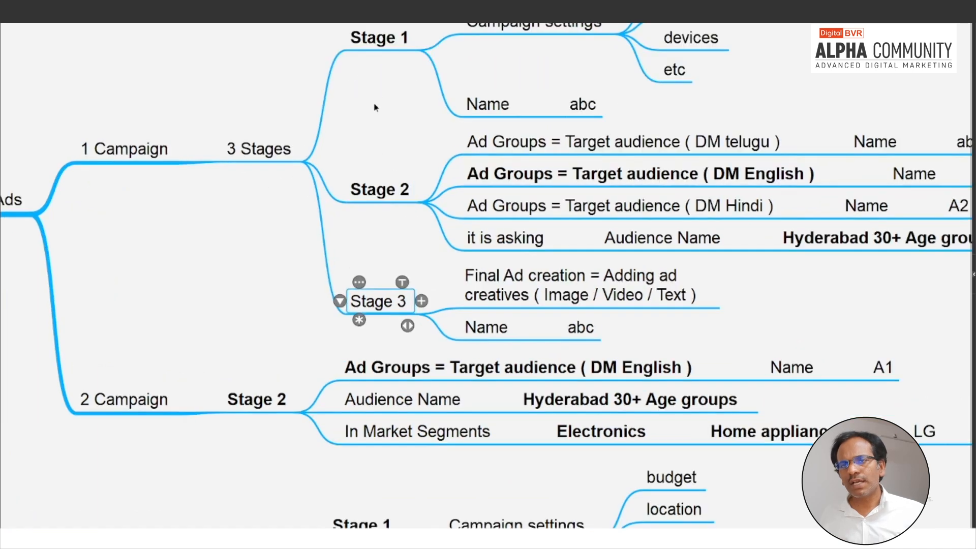
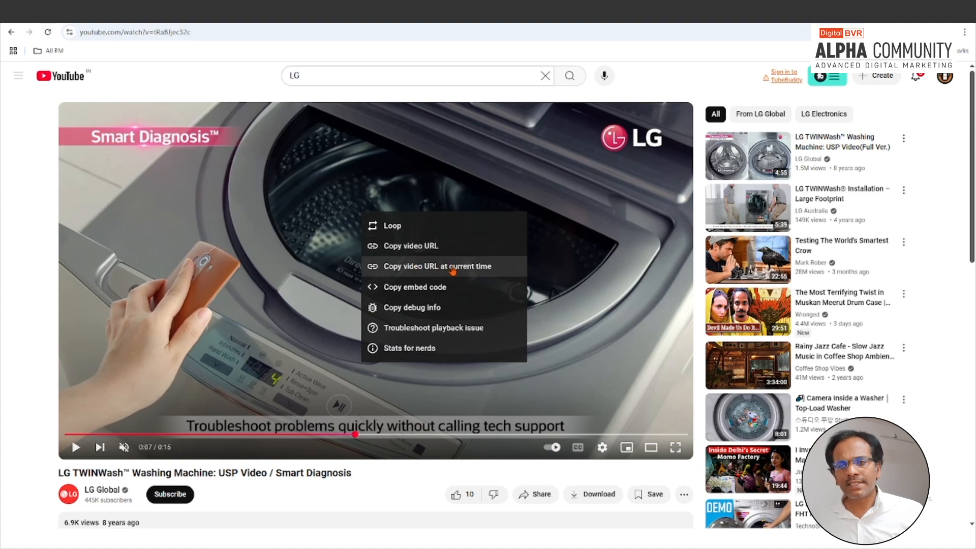
Step: Copy the LG video's URL at the current time and view the in-stream ad on Tech Vivek Telugu's "my GIRL FRIEND is a psycho (telugu)"
{"action": "left_click", "coordinate": [452, 269]}
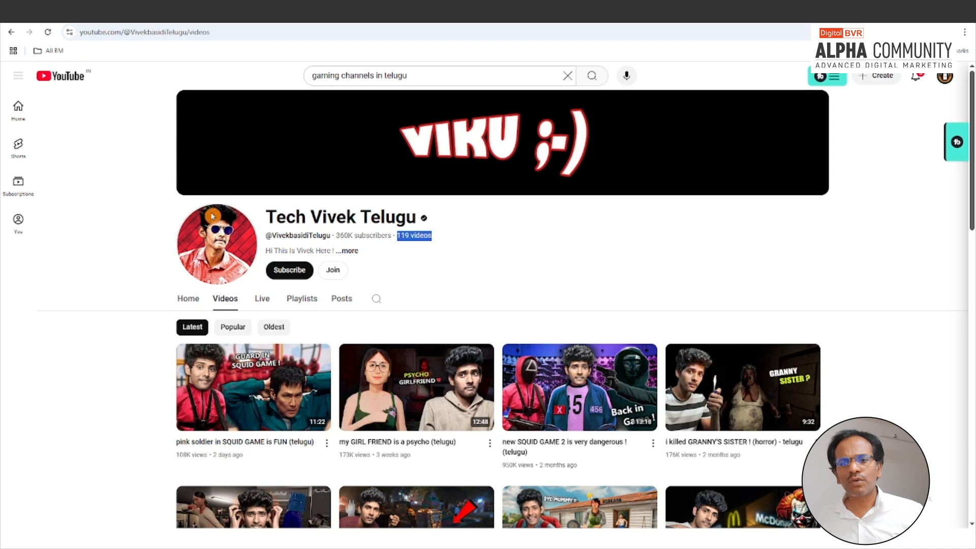
{"action": "left_click", "coordinate": [376, 402]}
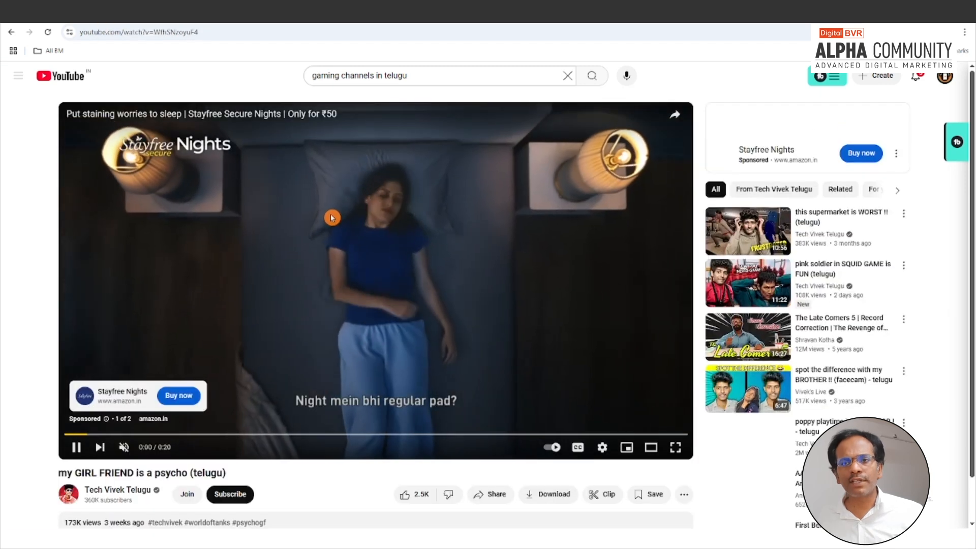
{"action": "left_click", "coordinate": [370, 322]}
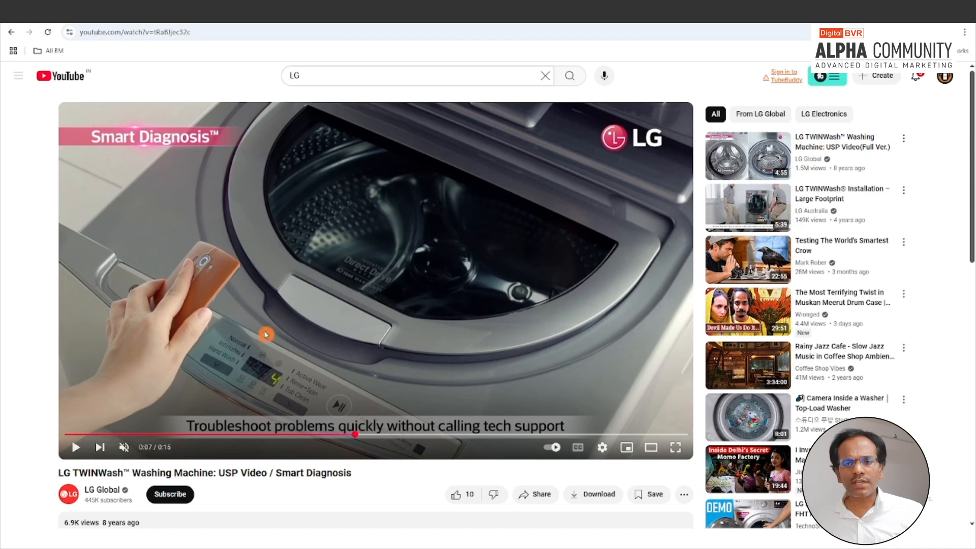
Step: Copy the URL of the LG TWINWash Smart Diagnosis video on YouTube and return to the video ad creation in Google Ads
{"action": "right_click", "coordinate": [302, 238]}
{"action": "left_click", "coordinate": [343, 273]}
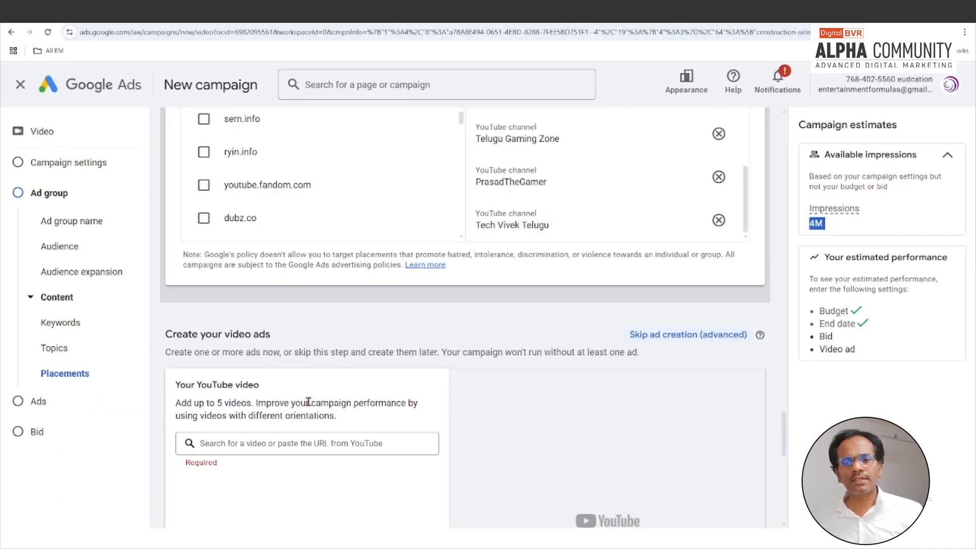
{"action": "scroll", "coordinate": [308, 401], "scroll_direction": "down", "scroll_amount": 1}
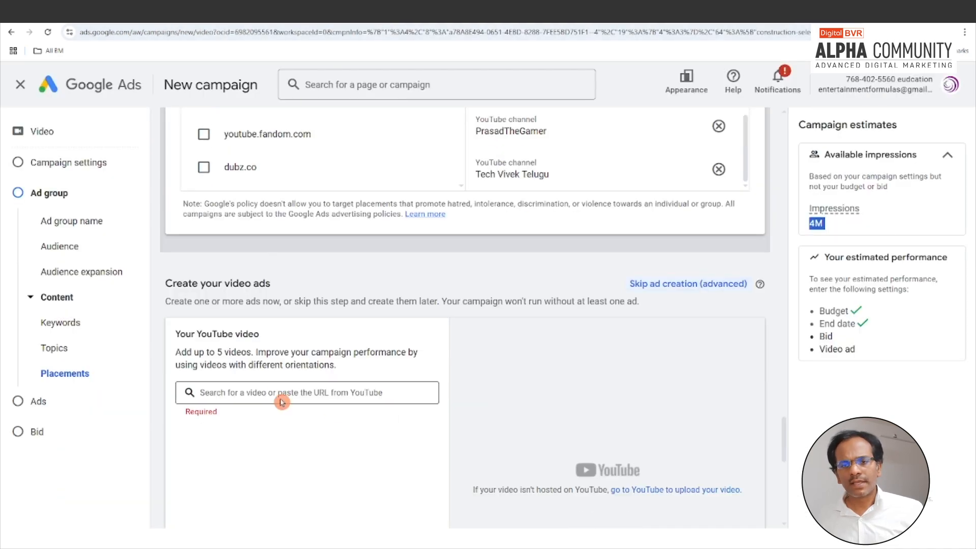
Step: Search the ad's YouTube videos for "lg washing machine", then replace the search with the copied LG TWINWash video URL to add that video
{"action": "left_click", "coordinate": [279, 396]}
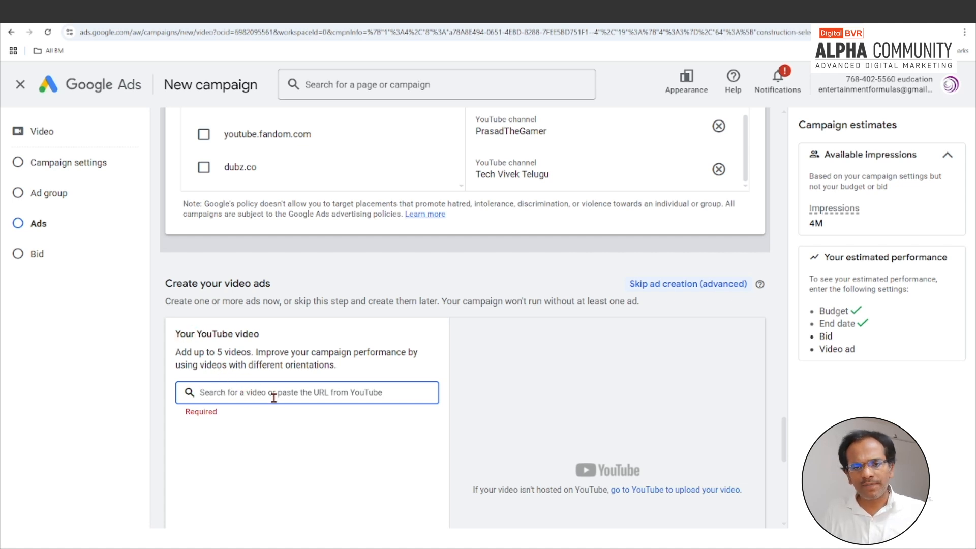
{"action": "type", "text": "lg was"}
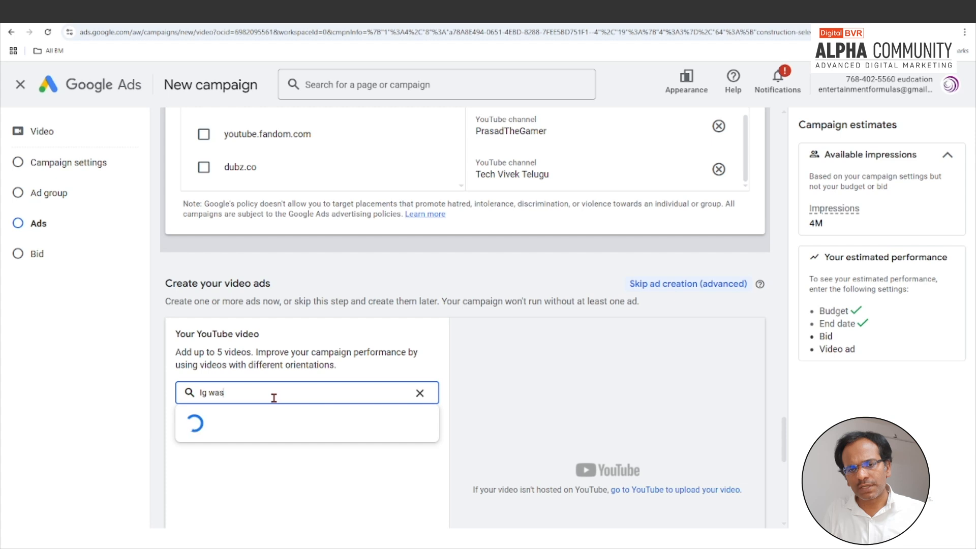
{"action": "type", "text": "hing machine"}
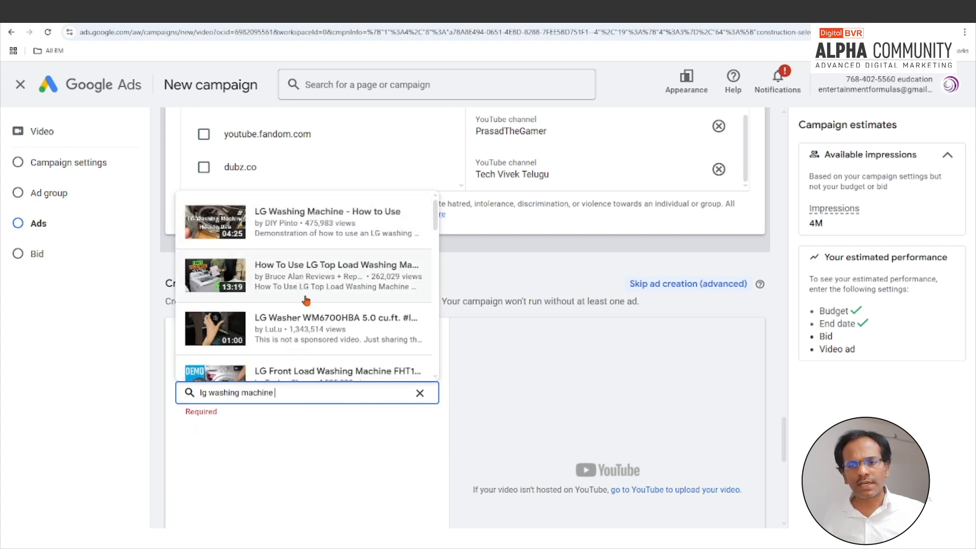
{"action": "left_click", "coordinate": [337, 372]}
{"action": "key", "text": "BackSpace"}
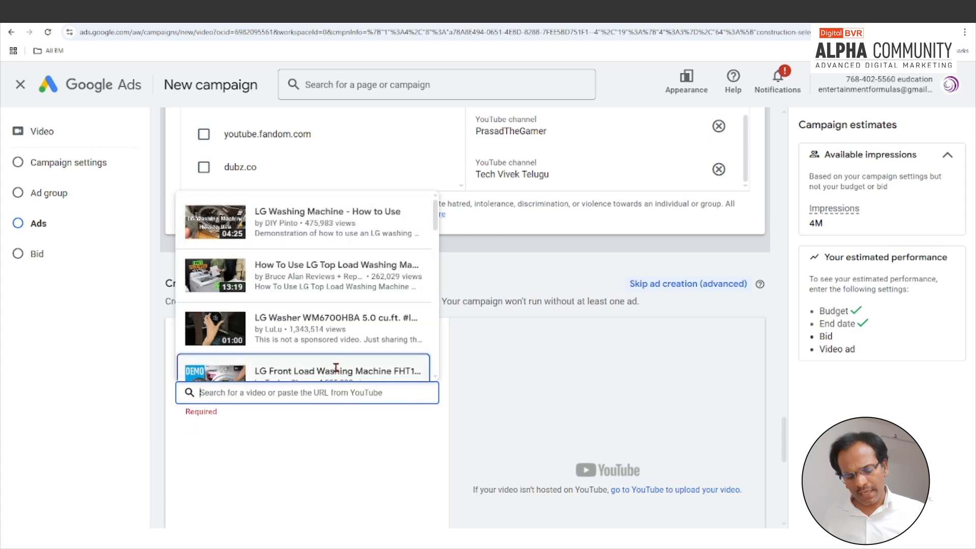
{"action": "key", "text": "ctrl+v"}
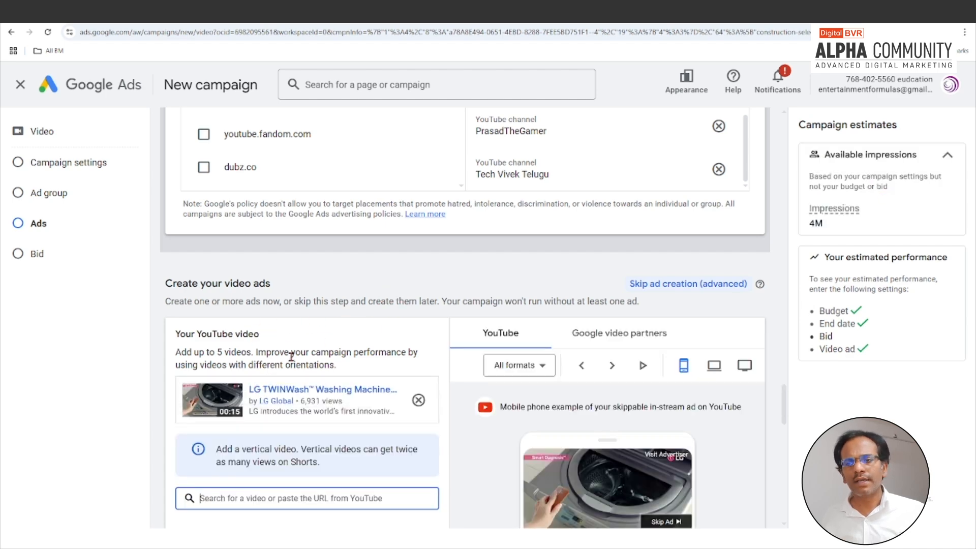
Step: Review the mobile preview of the video ad and its final URL, display URL, call-to-action, headline and description fields
{"action": "scroll", "coordinate": [355, 320], "scroll_direction": "down", "scroll_amount": 3}
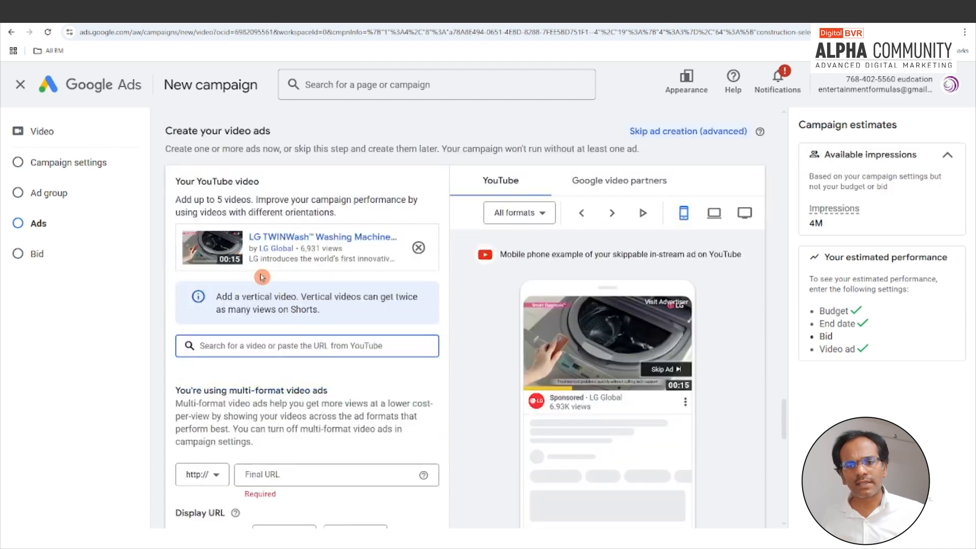
{"action": "scroll", "coordinate": [355, 315], "scroll_direction": "down", "scroll_amount": 1}
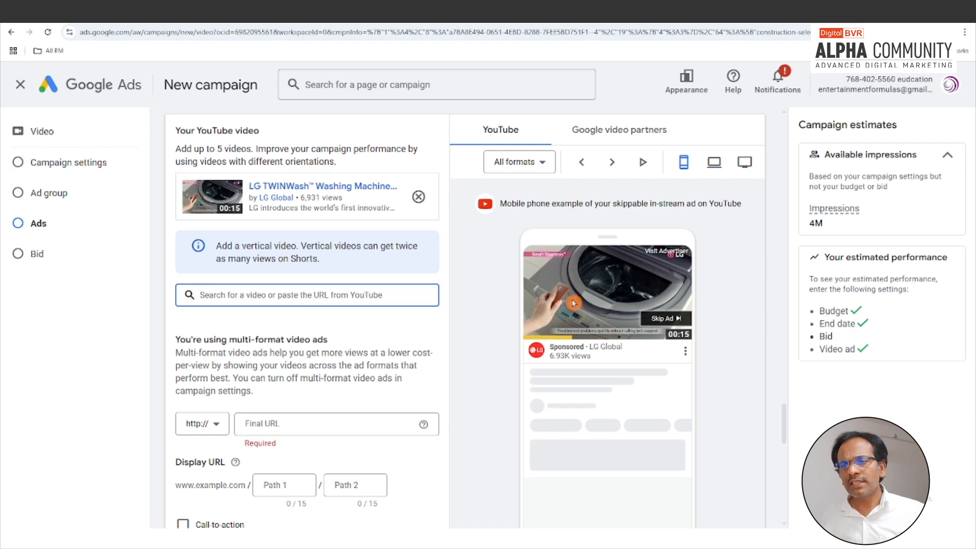
{"action": "scroll", "coordinate": [610, 300], "scroll_direction": "down", "scroll_amount": 2}
{"action": "scroll", "coordinate": [615, 277], "scroll_direction": "up", "scroll_amount": 1}
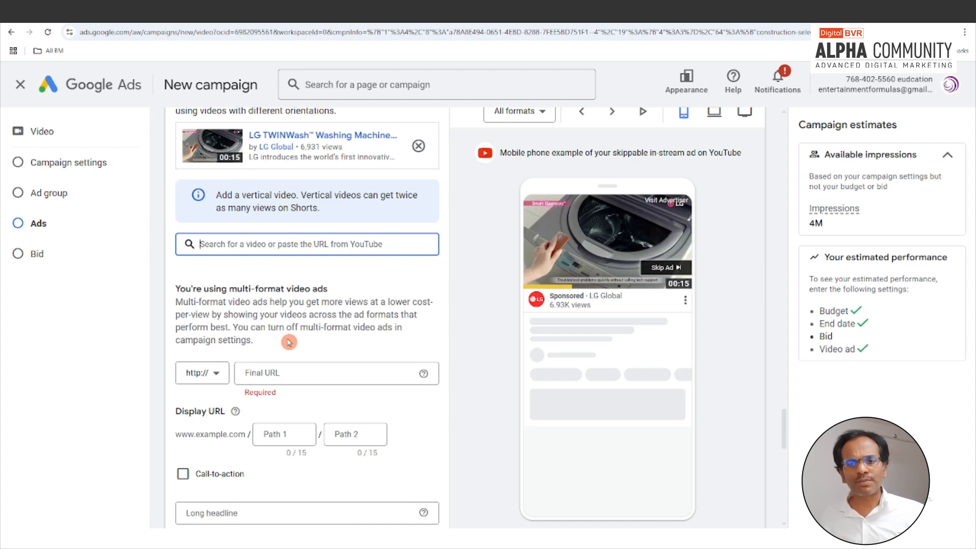
{"action": "scroll", "coordinate": [280, 338], "scroll_direction": "down", "scroll_amount": 1}
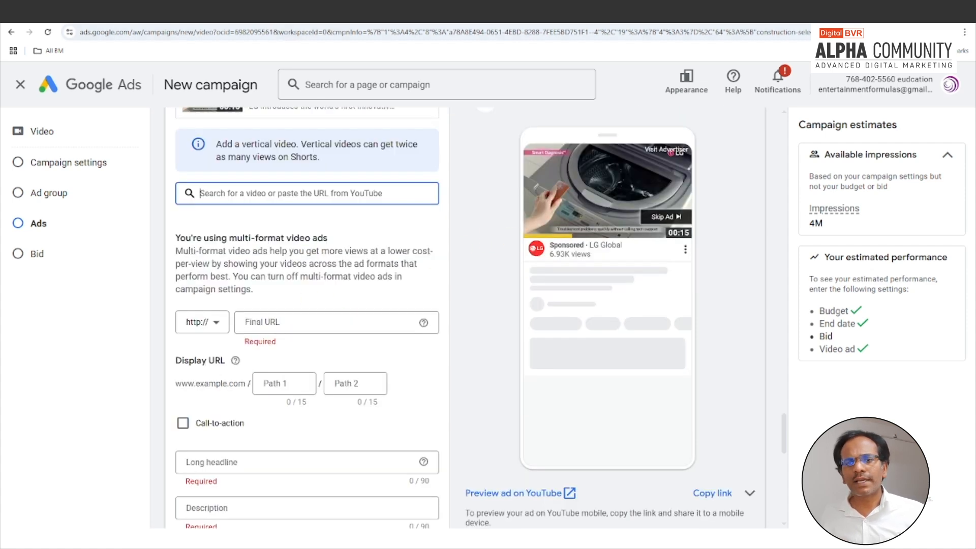
Step: View the Creative Cloud in-stream ad on the YouTube video "Hit Songs of Nani", including its advertiser domain, and return to the ad creation
{"action": "left_click", "coordinate": [231, 23]}
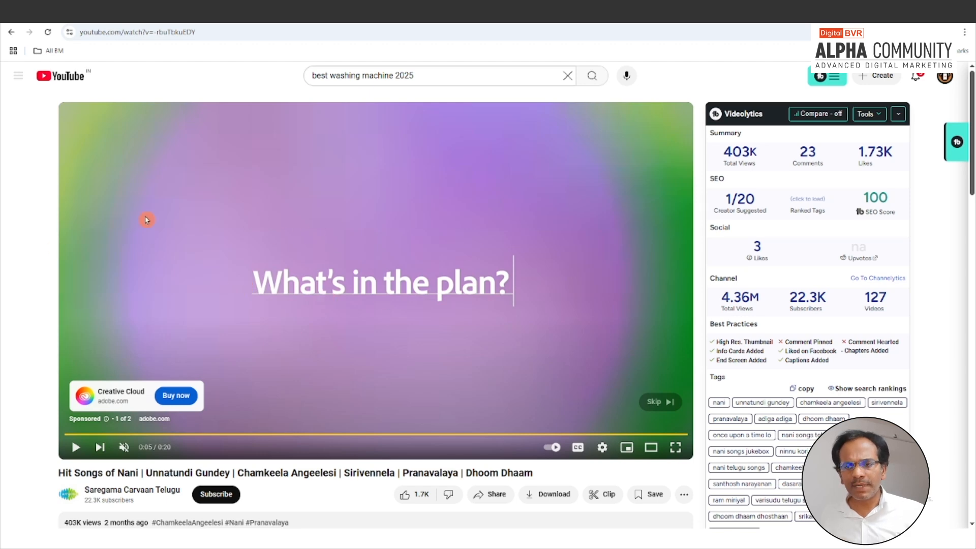
{"action": "left_click", "coordinate": [123, 404]}
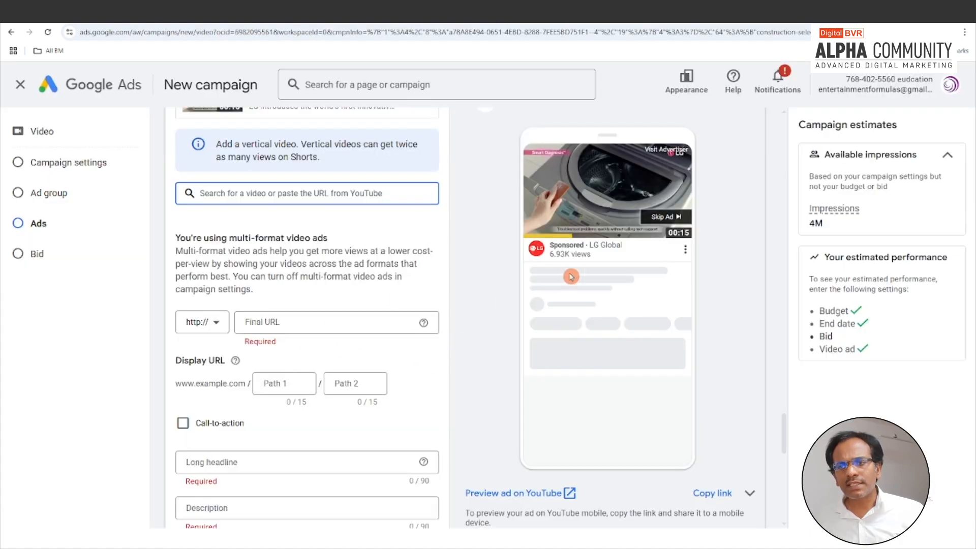
{"action": "scroll", "coordinate": [575, 276], "scroll_direction": "up", "scroll_amount": 1}
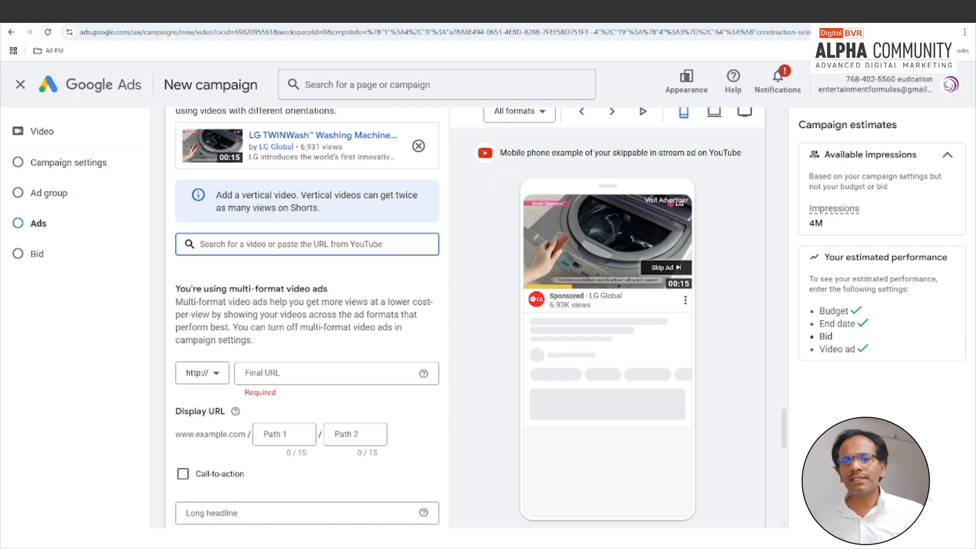
Step: Copy the LG TWINWash Smart Diagnosis video's URL from YouTube and enter it as the ad's final URL
{"action": "left_click", "coordinate": [313, 373]}
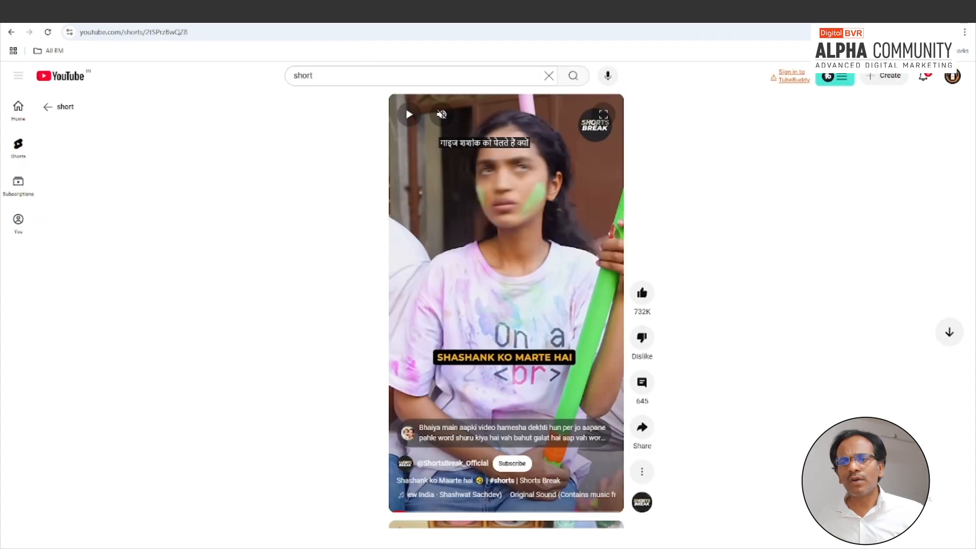
{"action": "left_click", "coordinate": [323, 57]}
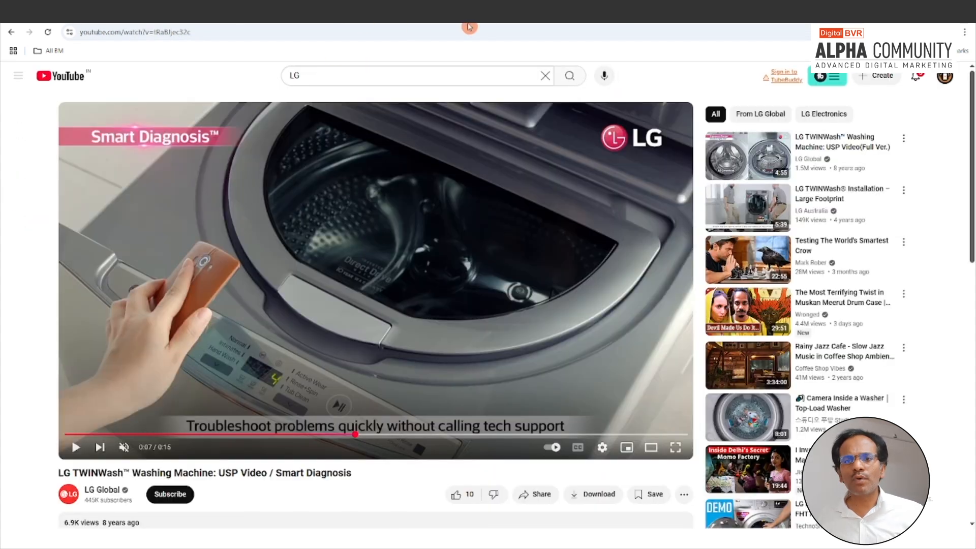
{"action": "left_click", "coordinate": [366, 56]}
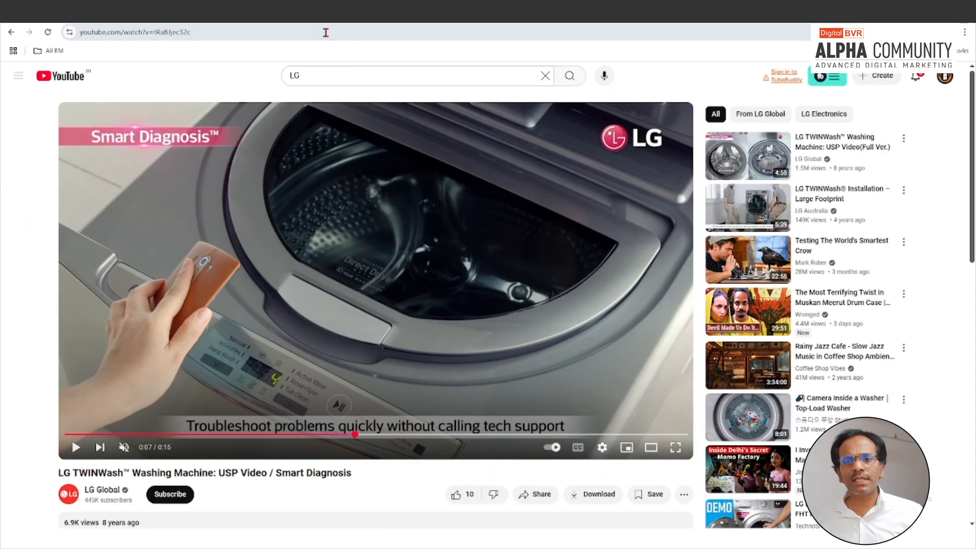
{"action": "right_click", "coordinate": [431, 204]}
{"action": "left_click", "coordinate": [489, 237]}
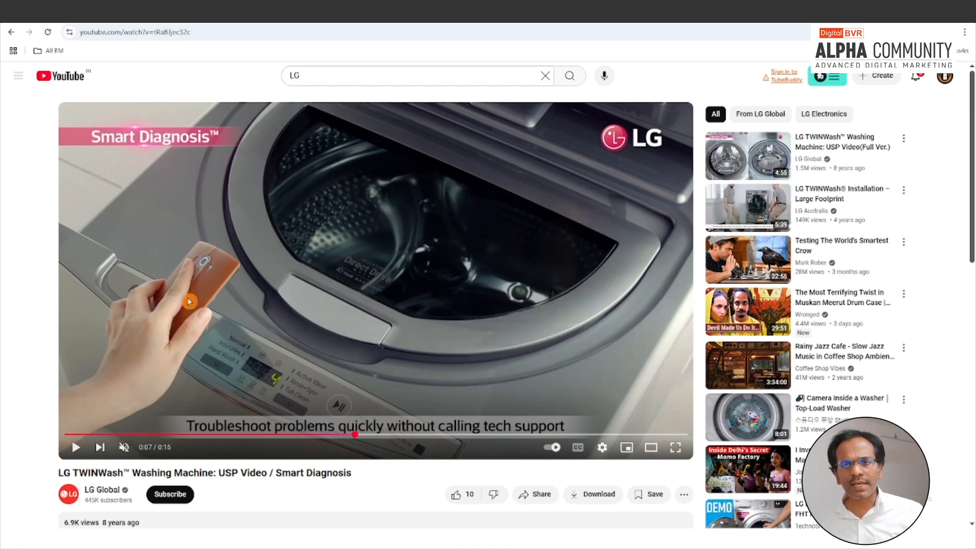
{"action": "left_click", "coordinate": [330, 13]}
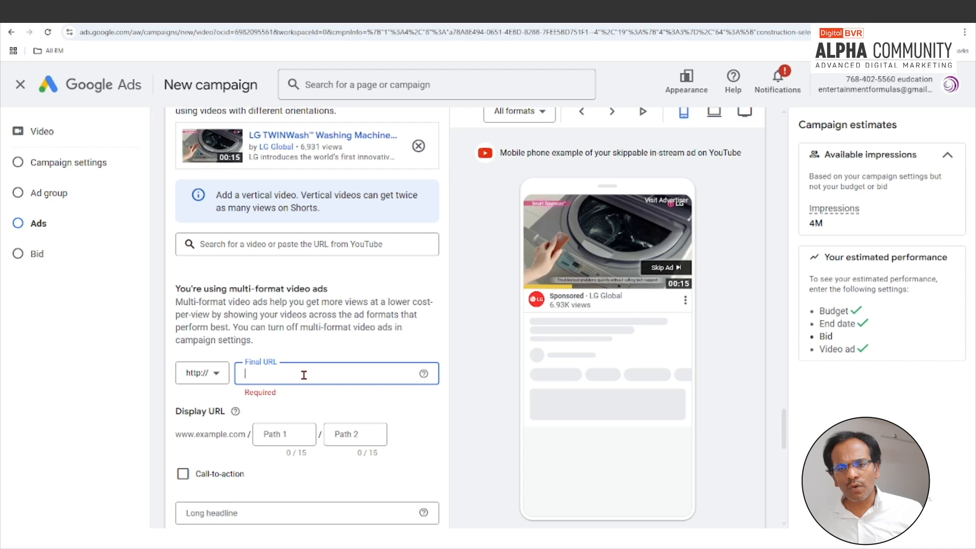
{"action": "key", "text": "ctrl+v"}
{"action": "left_click", "coordinate": [377, 355]}
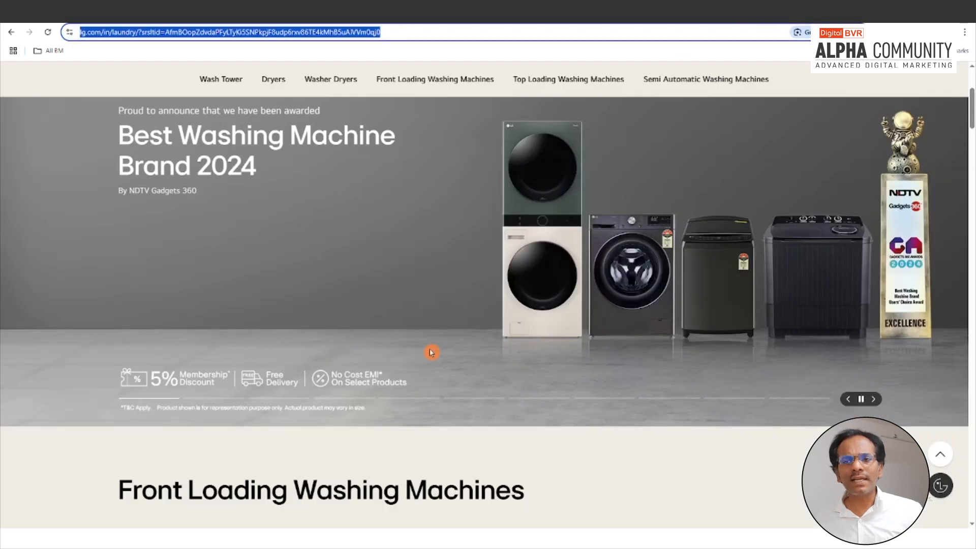
Step: Copy the LG India laundry page's address and replace the ad's final URL with it
{"action": "left_click", "coordinate": [360, 213]}
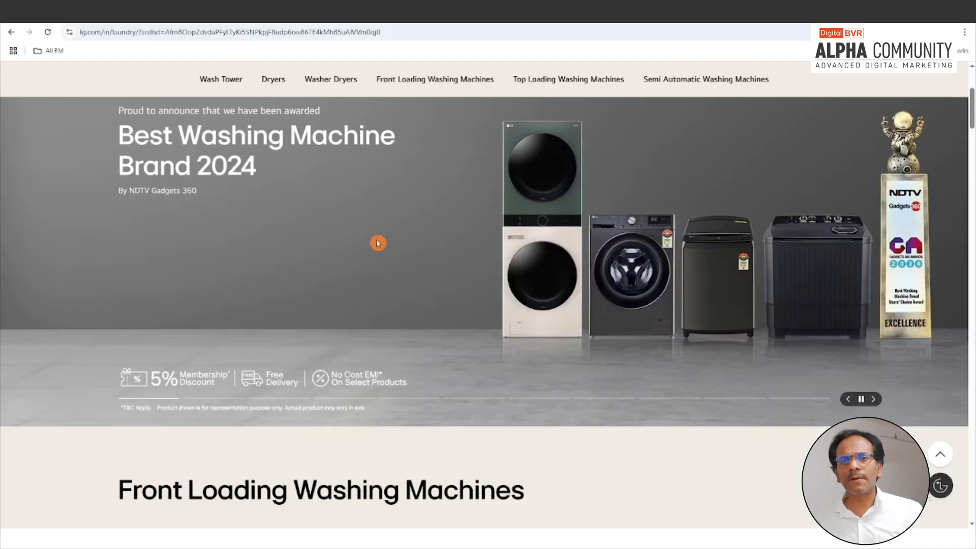
{"action": "left_click_drag", "start_coordinate": [442, 31], "coordinate": [46, 34]}
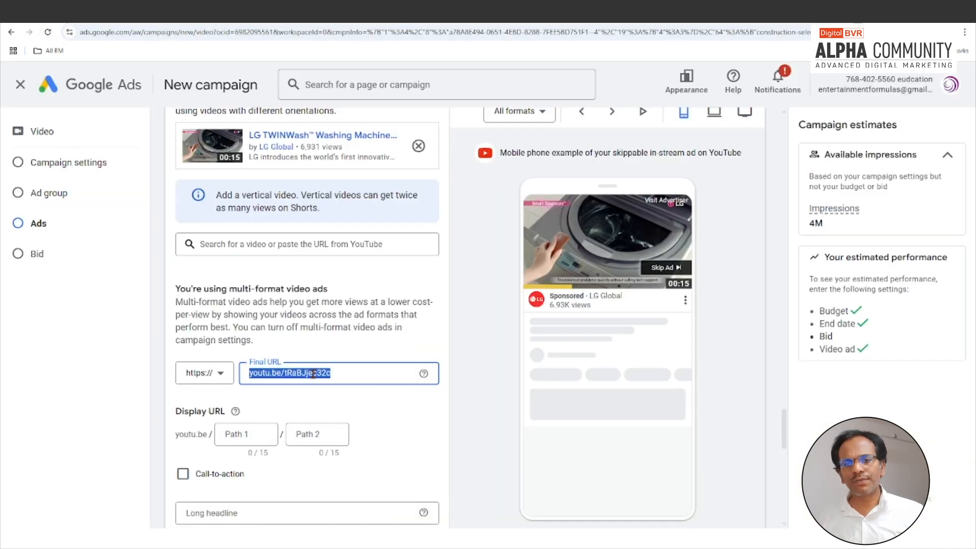
{"action": "key", "text": "BackSpace"}
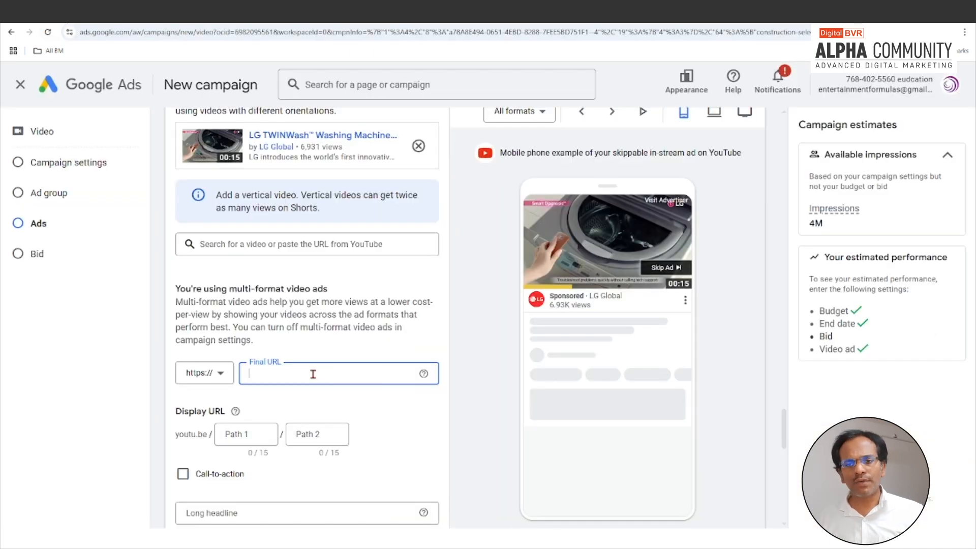
{"action": "key", "text": "ctrl+v"}
{"action": "left_click", "coordinate": [326, 404]}
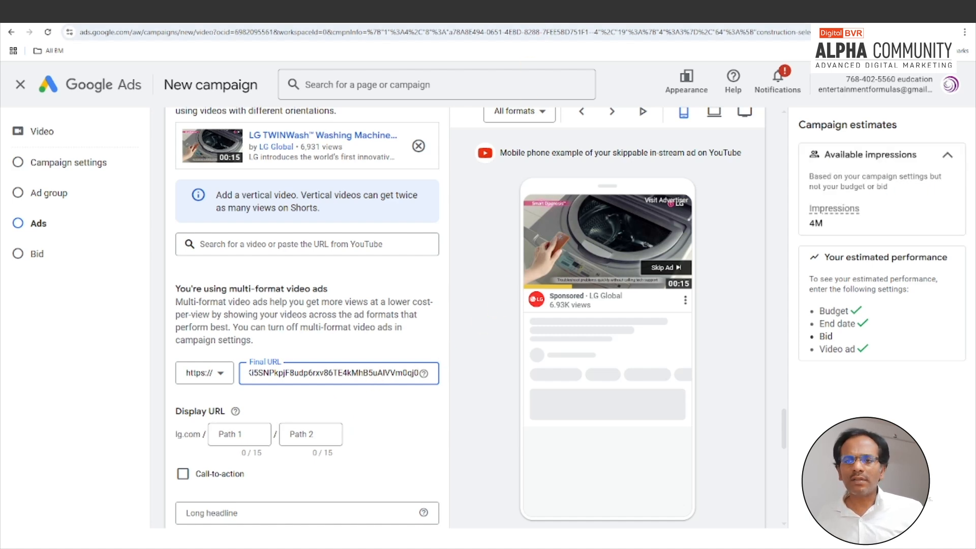
Step: Copy the LG TWINWash video's URL on YouTube again and set the ad's final URL to youtu.be/tRaBJjec32c
{"action": "left_click", "coordinate": [508, 14]}
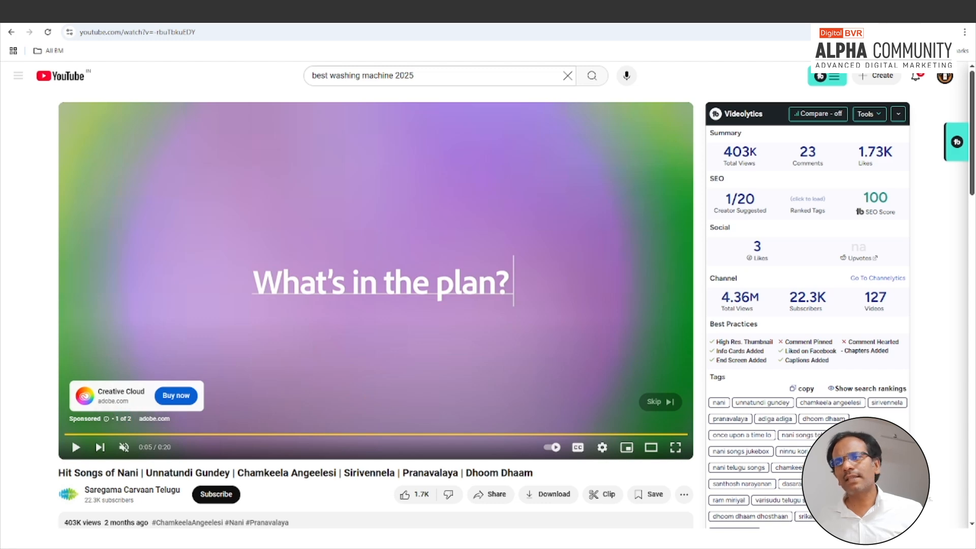
{"action": "left_click", "coordinate": [635, 14]}
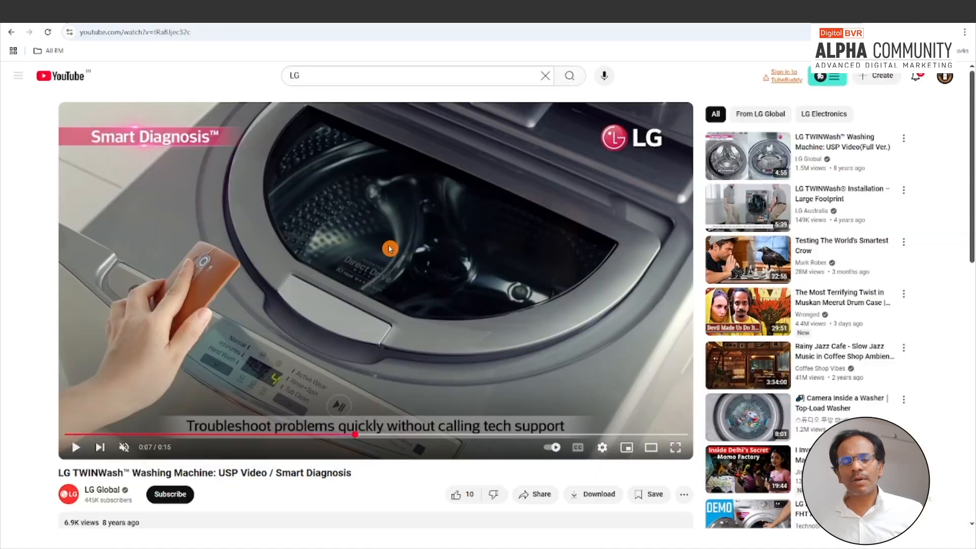
{"action": "right_click", "coordinate": [337, 213]}
{"action": "left_click", "coordinate": [371, 244]}
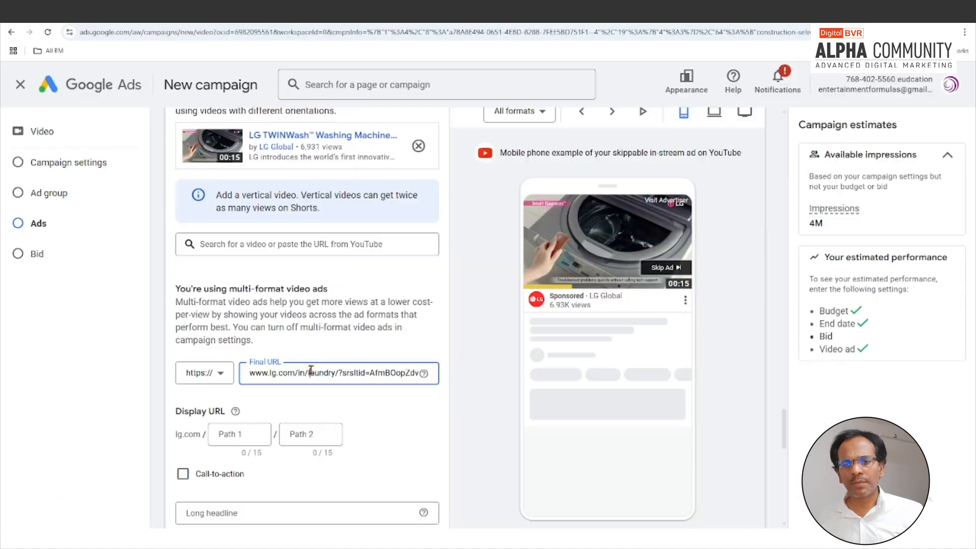
{"action": "double_click", "coordinate": [320, 372]}
{"action": "key", "text": "ctrl+a"}
{"action": "key", "text": "BackSpace"}
{"action": "type", "text": "youtu.be/tRaBJjec32c"}
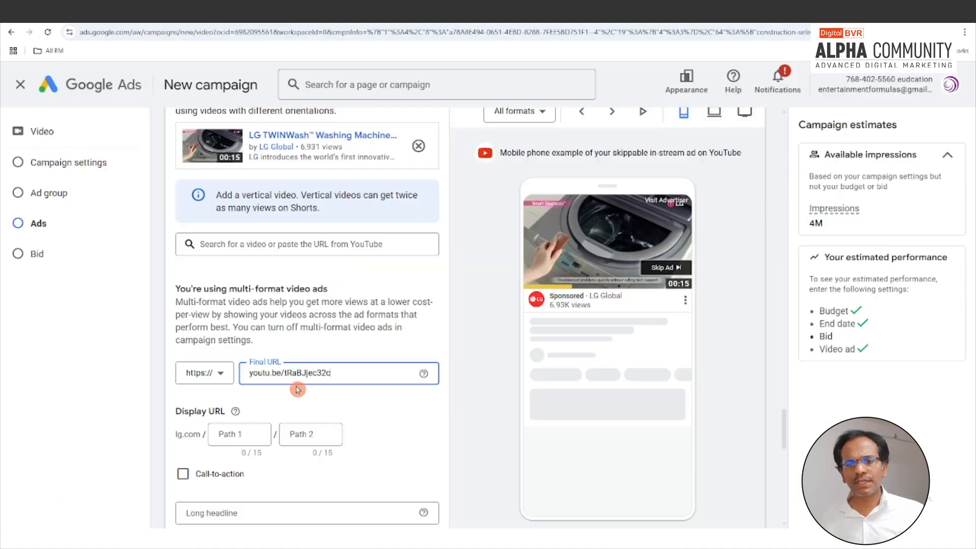
{"action": "left_click", "coordinate": [352, 417]}
Step: Set the first path of the display URL to "Lg Washing"
{"action": "scroll", "coordinate": [370, 399], "scroll_direction": "down", "scroll_amount": 2}
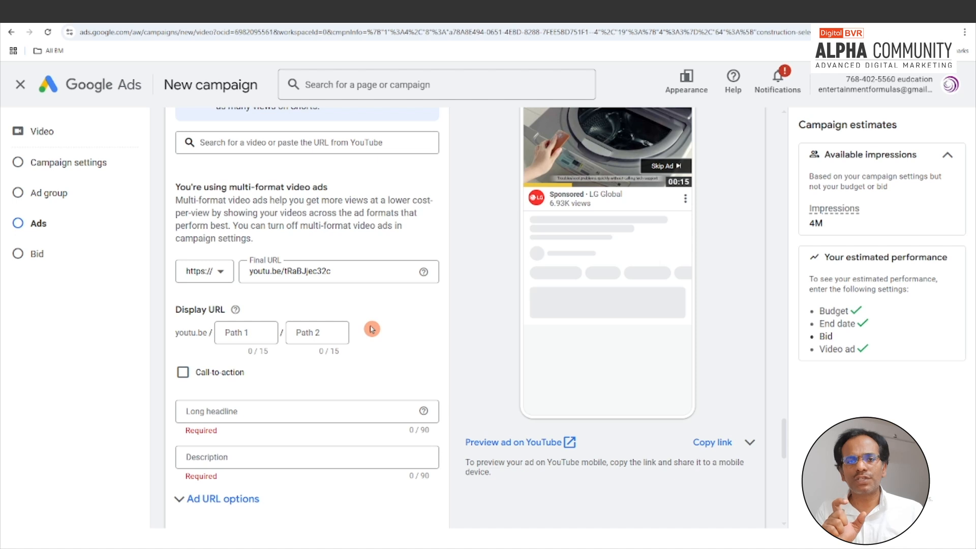
{"action": "left_click", "coordinate": [255, 335]}
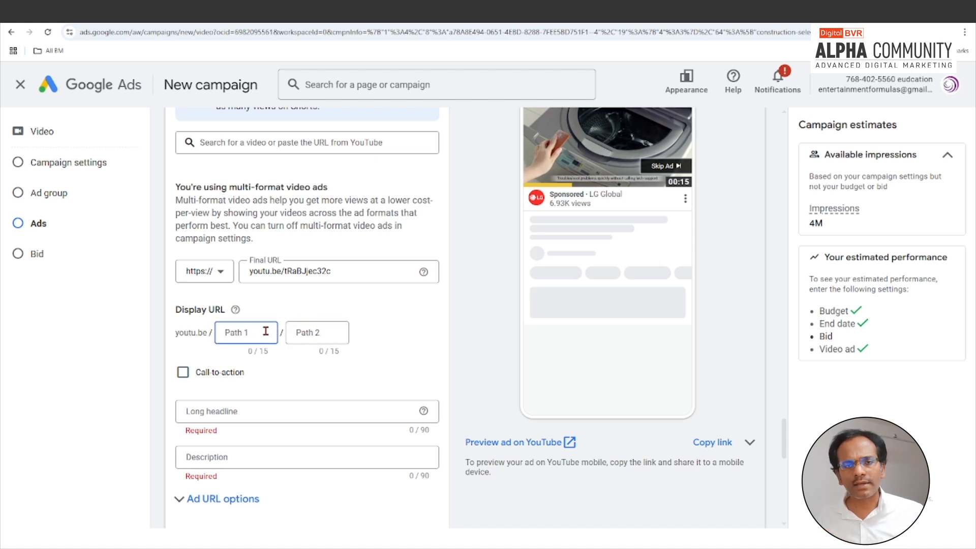
{"action": "left_click", "coordinate": [318, 333]}
{"action": "scroll", "coordinate": [484, 284], "scroll_direction": "up", "scroll_amount": 2}
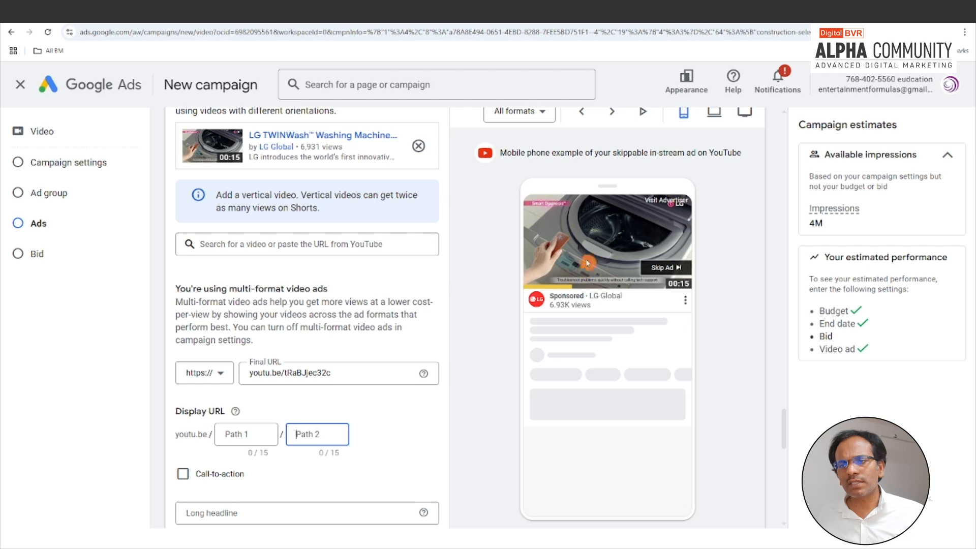
{"action": "scroll", "coordinate": [380, 325], "scroll_direction": "down", "scroll_amount": 3}
{"action": "left_click", "coordinate": [241, 280]}
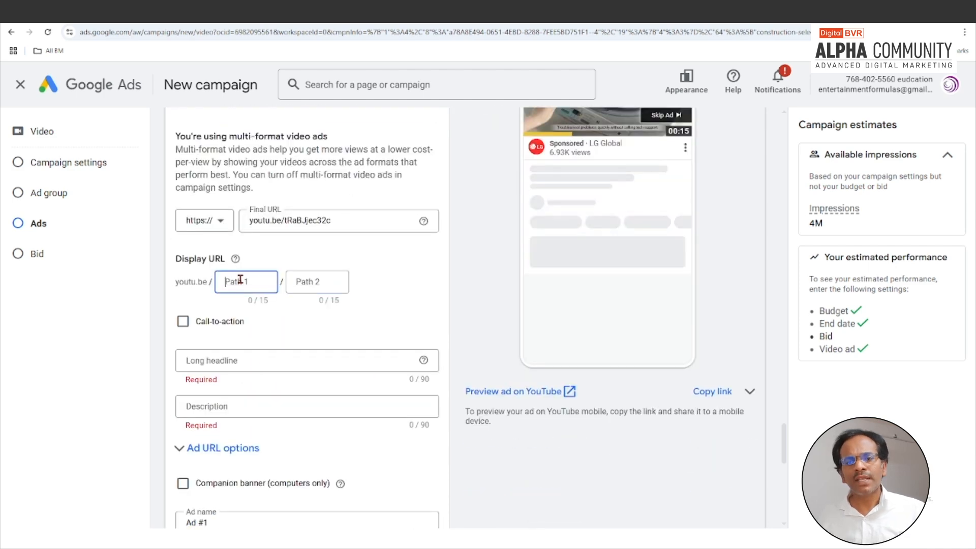
{"action": "type", "text": "Was"}
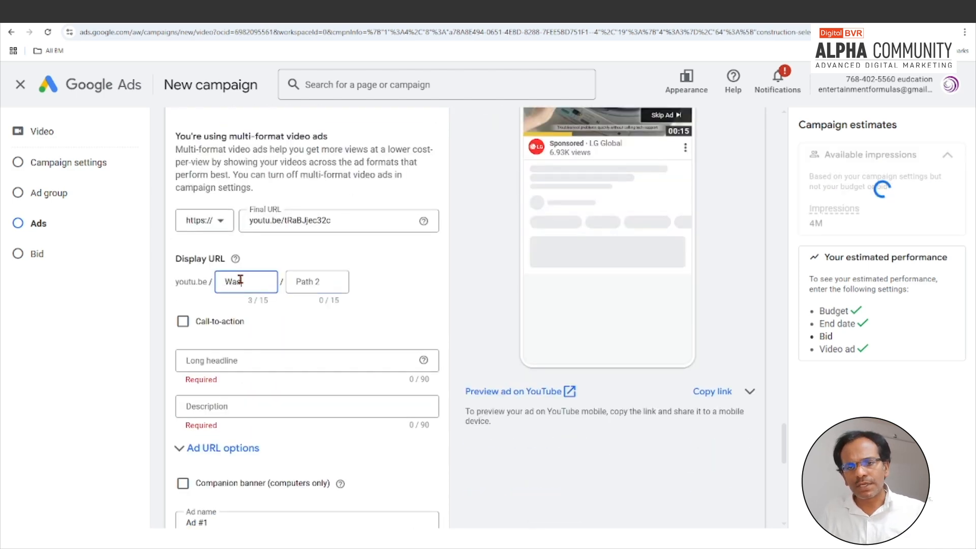
{"action": "type", "text": "hing"}
{"action": "key", "text": "Home"}
{"action": "type", "text": "Lg"}
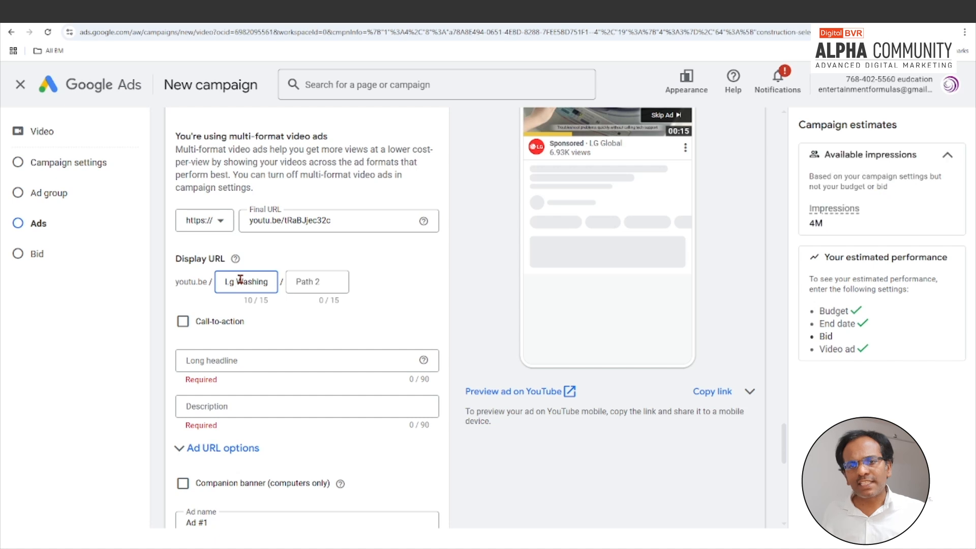
Step: Examine how the display URL combines its domain with the first and second path fields
{"action": "left_click", "coordinate": [317, 281]}
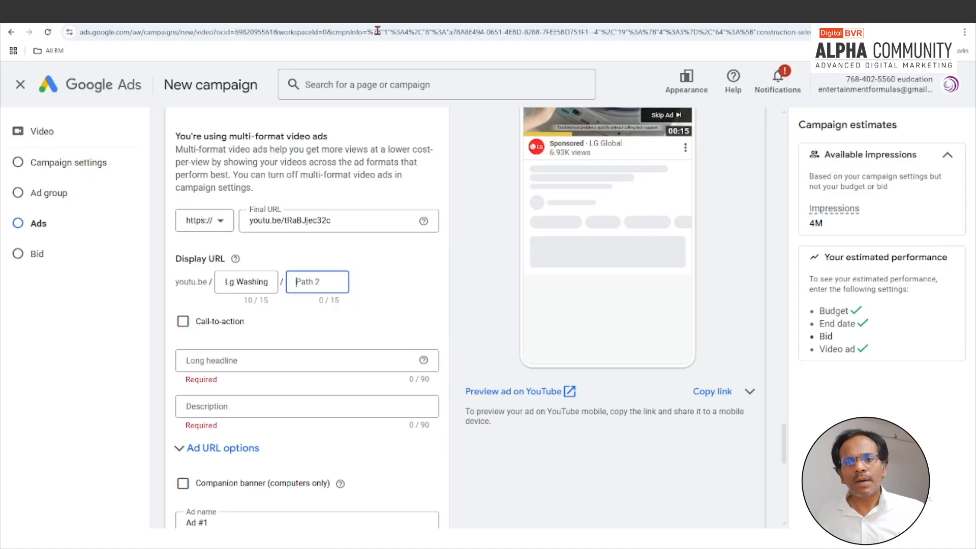
{"action": "left_click", "coordinate": [265, 281]}
{"action": "left_click", "coordinate": [235, 291]}
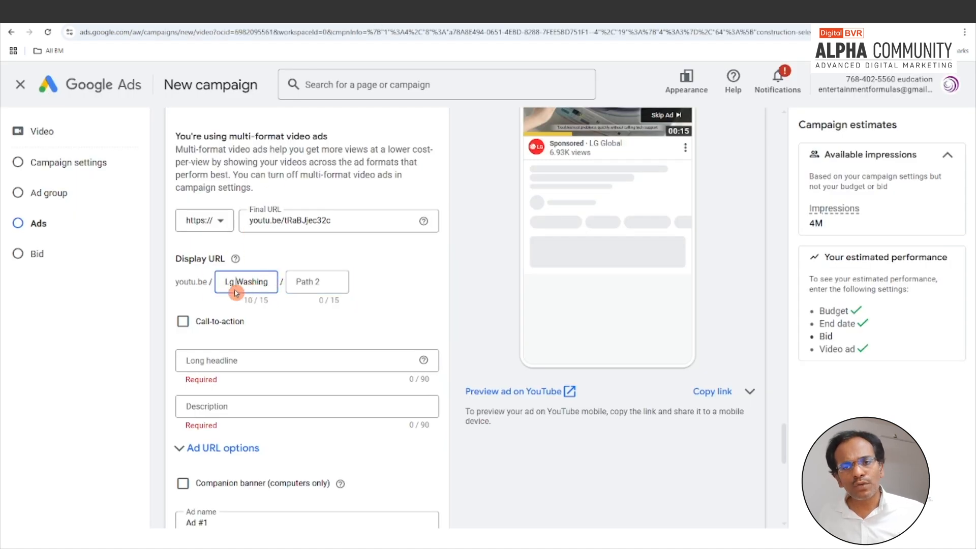
{"action": "left_click", "coordinate": [277, 284]}
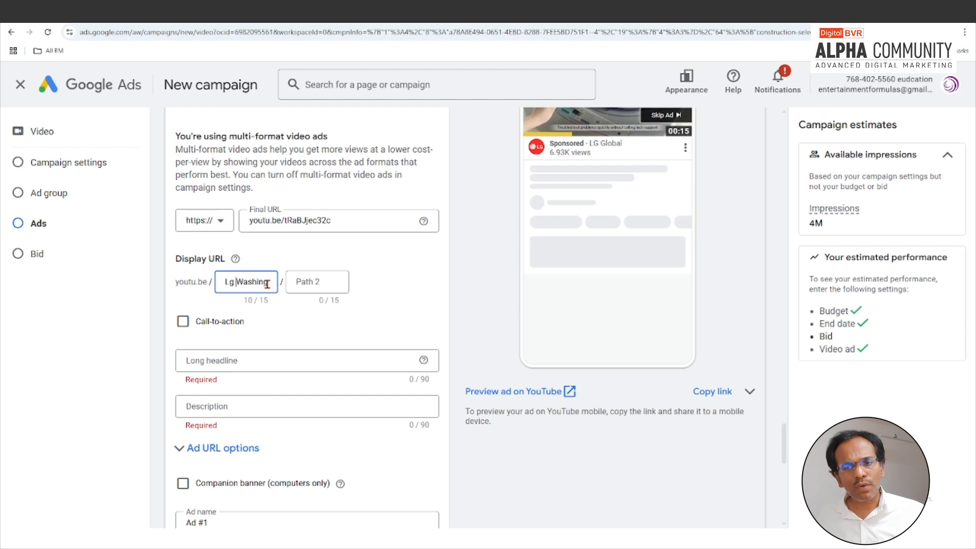
{"action": "left_click_drag", "start_coordinate": [264, 283], "coordinate": [224, 283]}
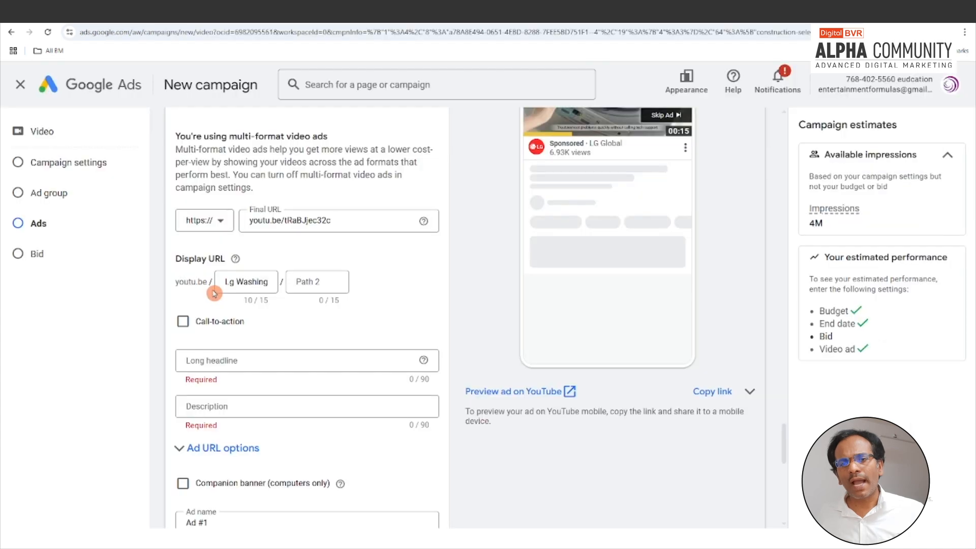
{"action": "left_click", "coordinate": [231, 284]}
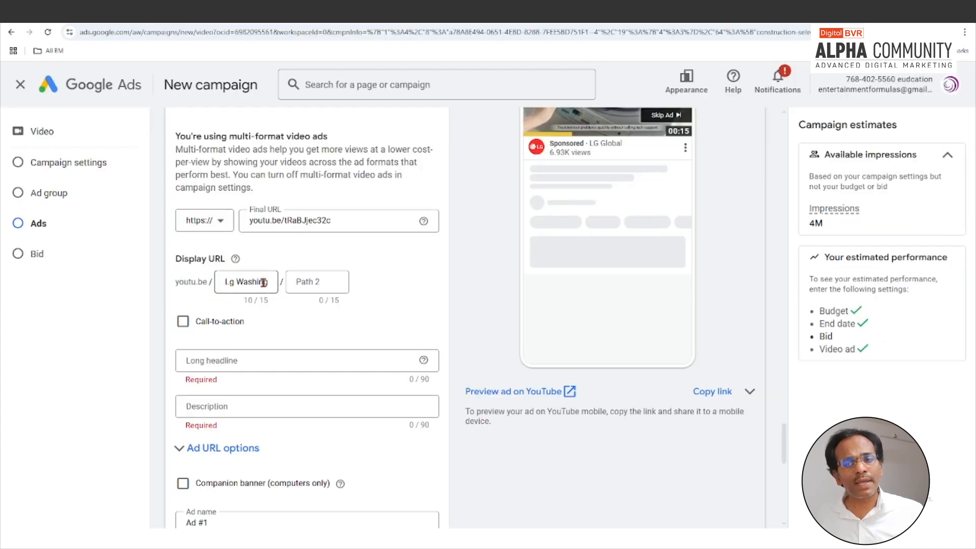
{"action": "left_click", "coordinate": [263, 282]}
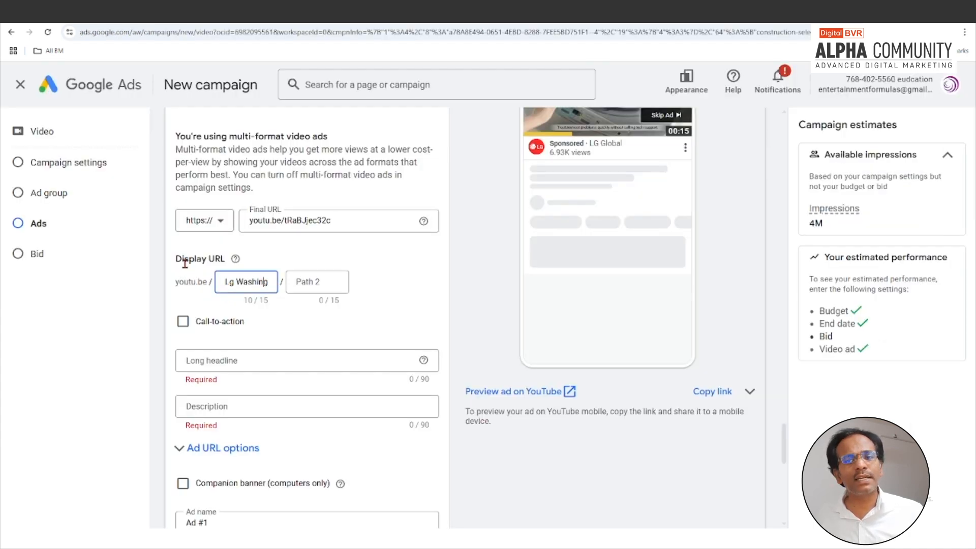
{"action": "triple_click", "coordinate": [246, 281]}
{"action": "left_click", "coordinate": [312, 283]}
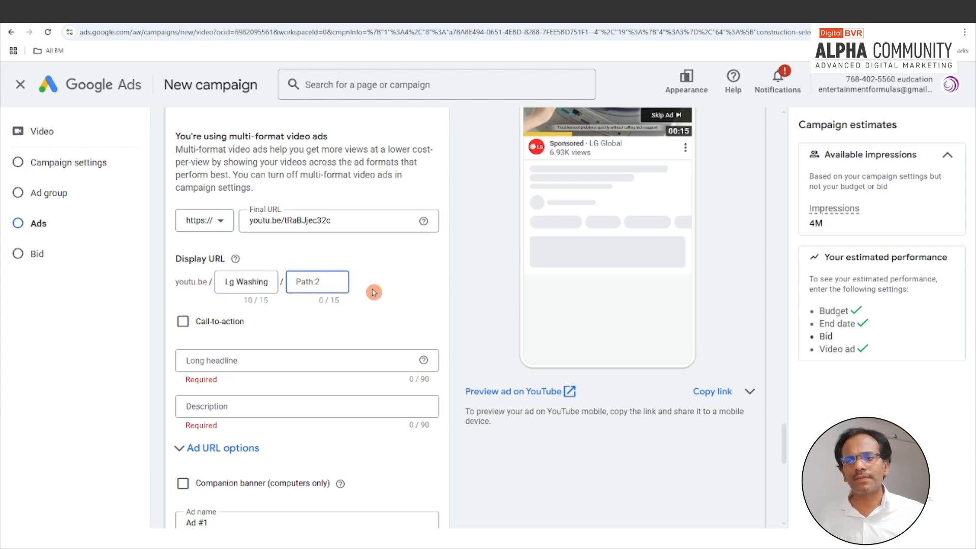
Step: Try "best washing machine" as the second display URL path, and clear the field
{"action": "type", "text": "best washing machine"}
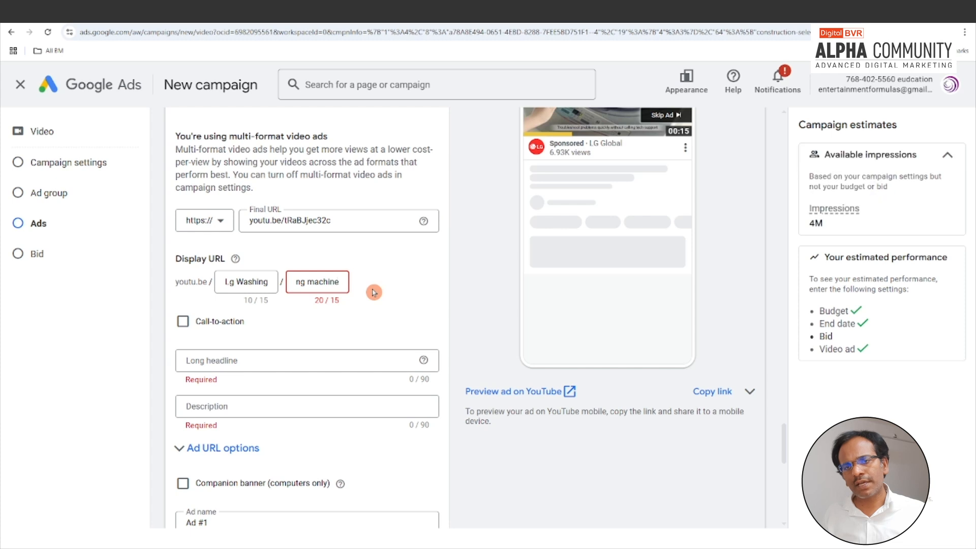
{"action": "key", "text": "ctrl+shift+Left"}
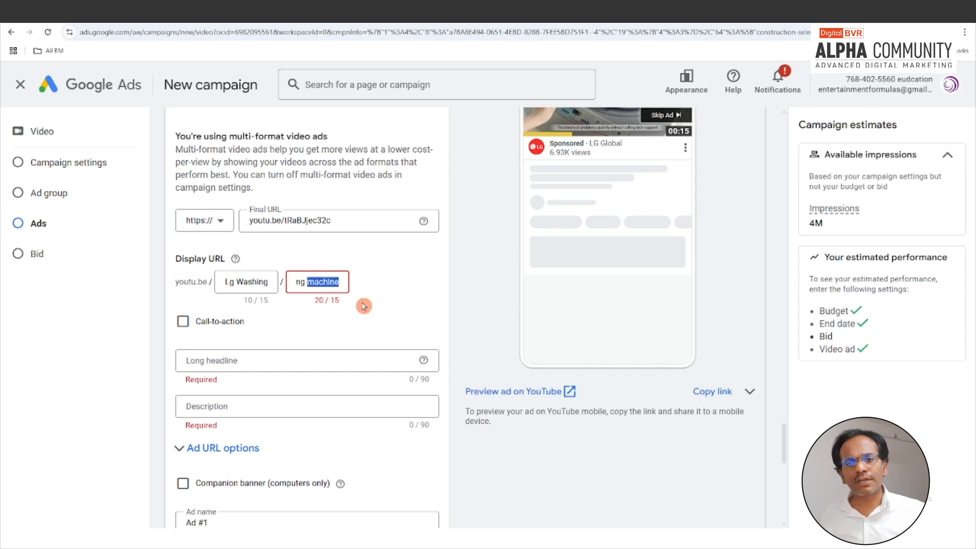
{"action": "left_click_drag", "start_coordinate": [361, 304], "coordinate": [316, 309]}
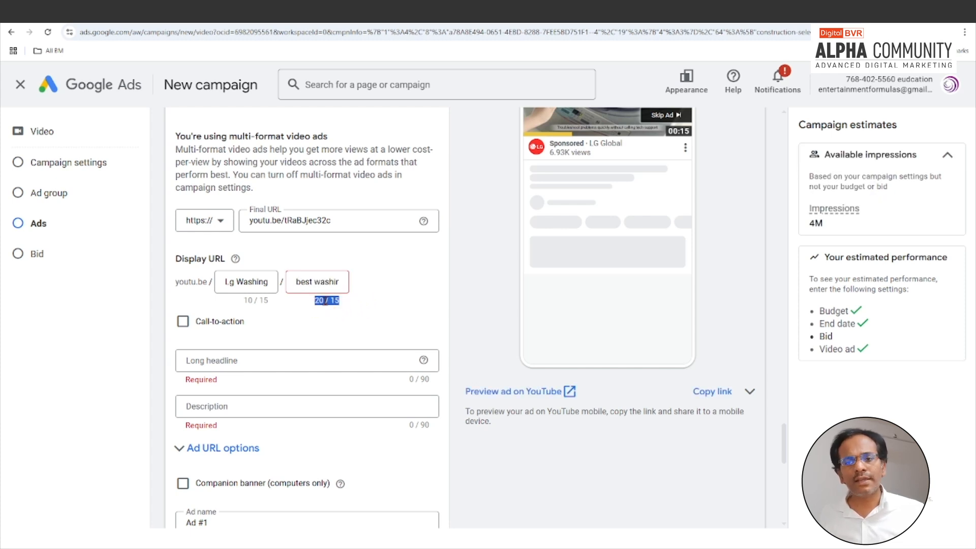
{"action": "left_click", "coordinate": [336, 282]}
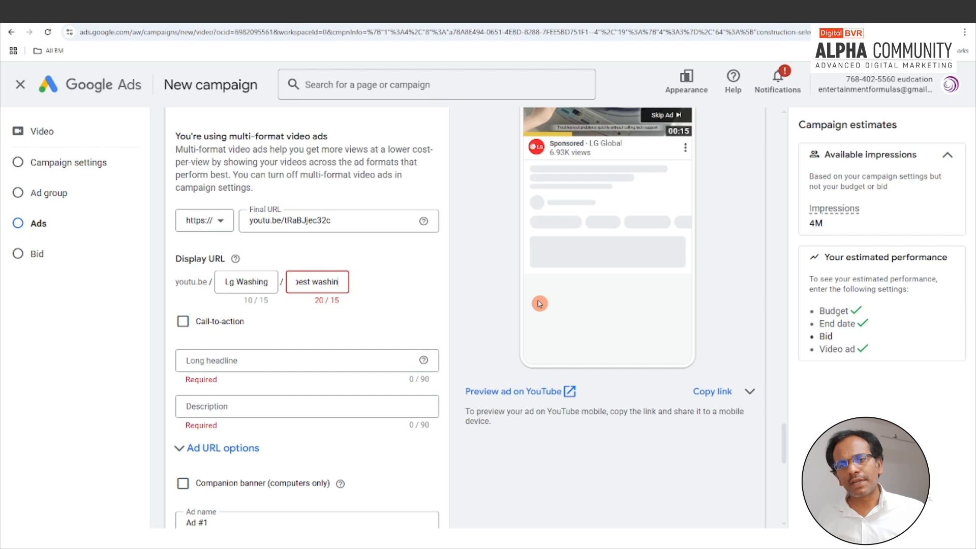
{"action": "key", "text": "ctrl+shift+Left"}
{"action": "key", "text": "BackSpace"}
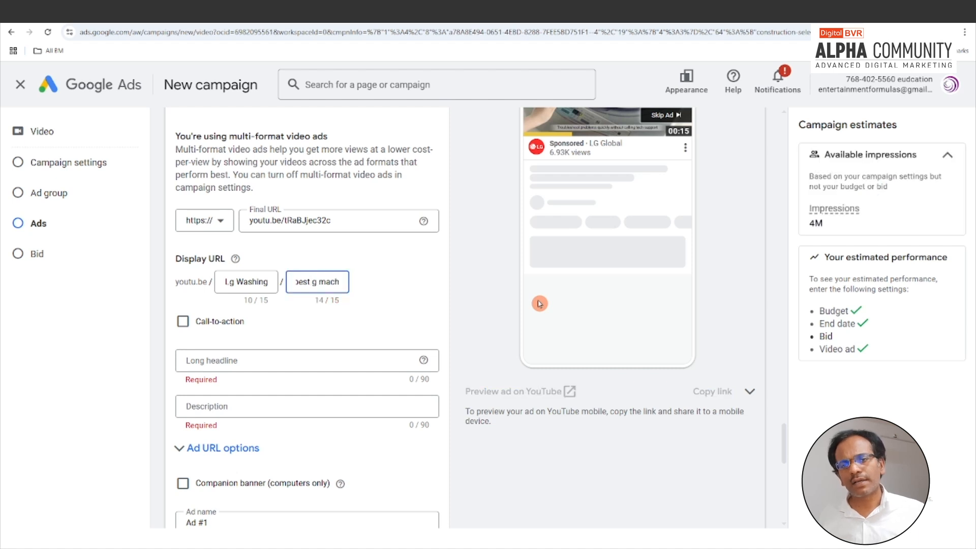
{"action": "key", "text": "ctrl+shift+Left"}
{"action": "key", "text": "ctrl+shift+Left"}
{"action": "key", "text": "BackSpace"}
{"action": "type", "text": "w"}
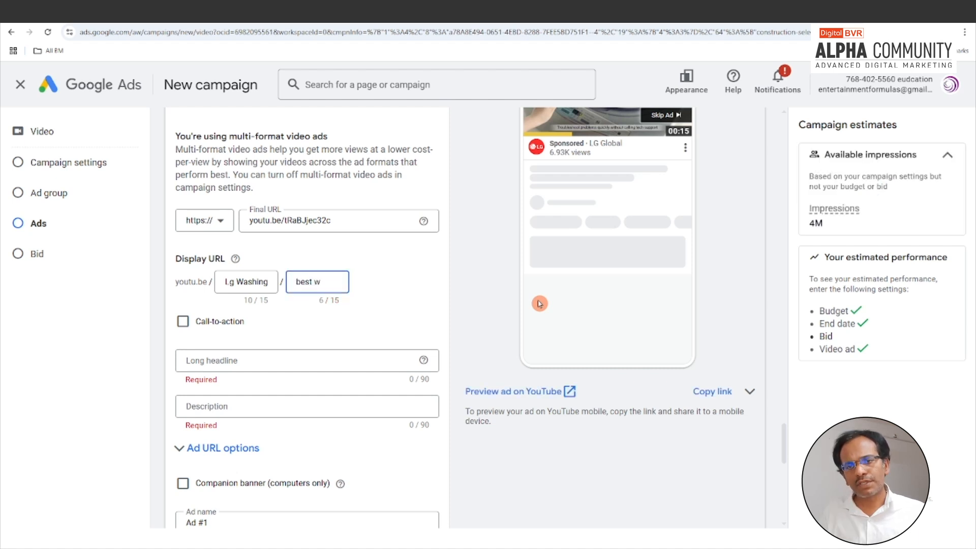
{"action": "key", "text": "ctrl+shift+Left"}
{"action": "key", "text": "ctrl+shift+Left"}
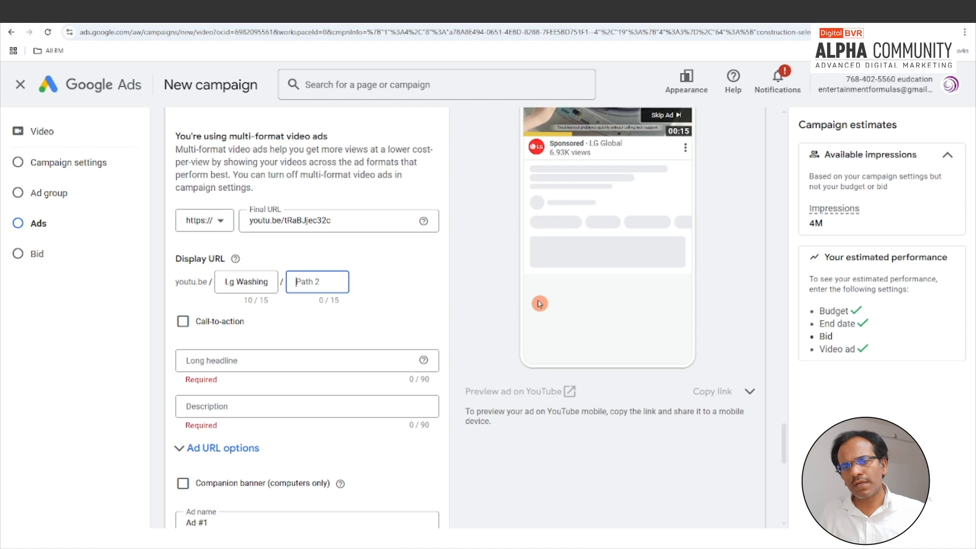
Step: Enter a second display URL path beginning with "washineMa", within the 15-character limit
{"action": "type", "text": "washi"}
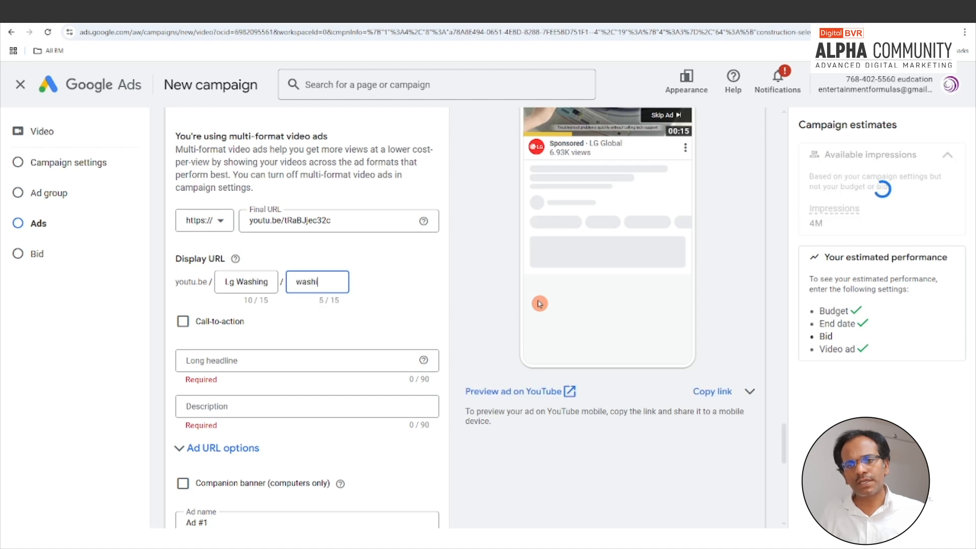
{"action": "type", "text": "ne manchin"}
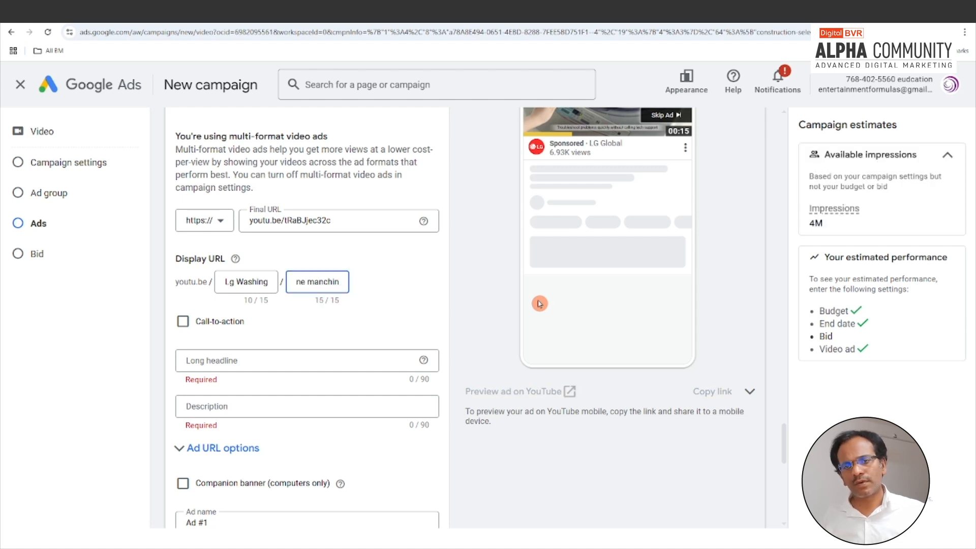
{"action": "left_click", "coordinate": [319, 319]}
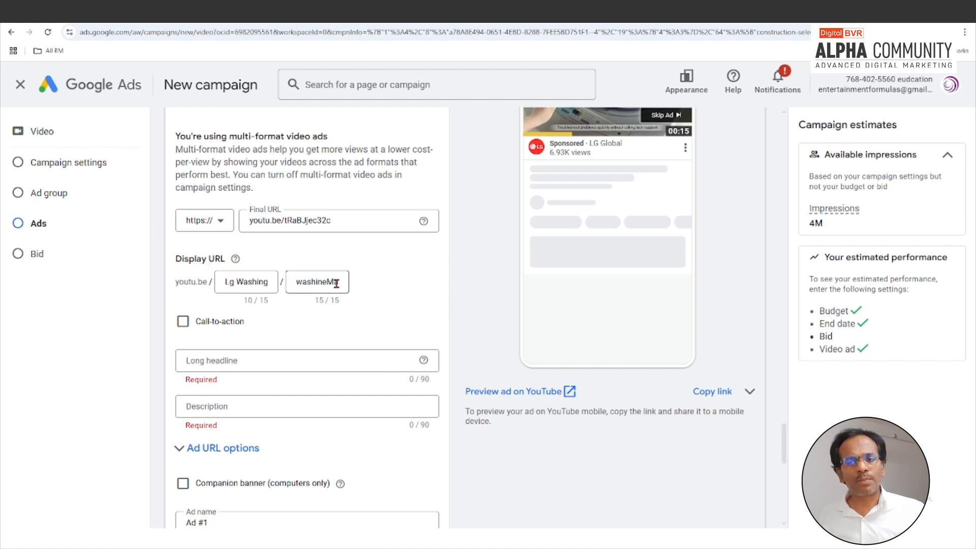
Step: Switch to the open YouTube video and examine the call-to-action on its sponsored ad
{"action": "scroll", "coordinate": [244, 285], "scroll_direction": "up", "scroll_amount": 1}
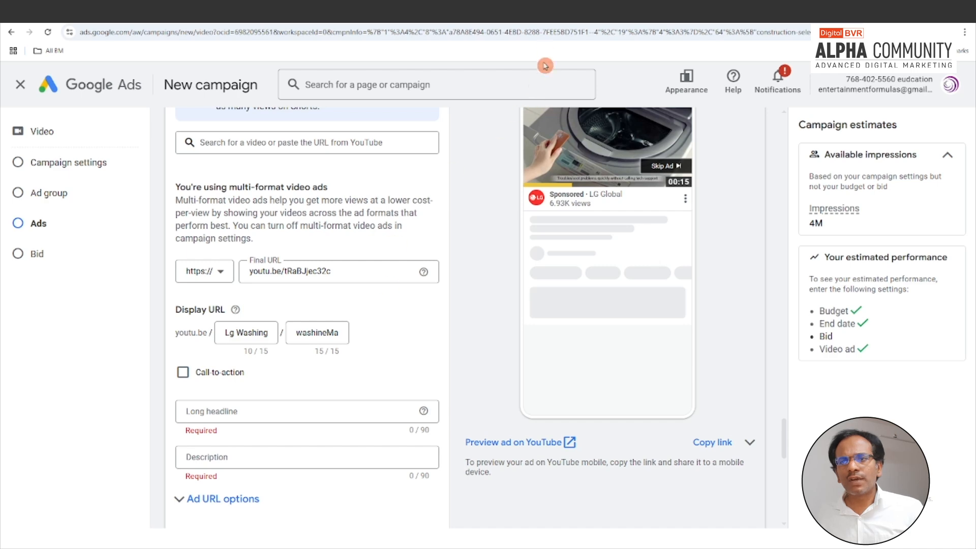
{"action": "left_click", "coordinate": [433, 15]}
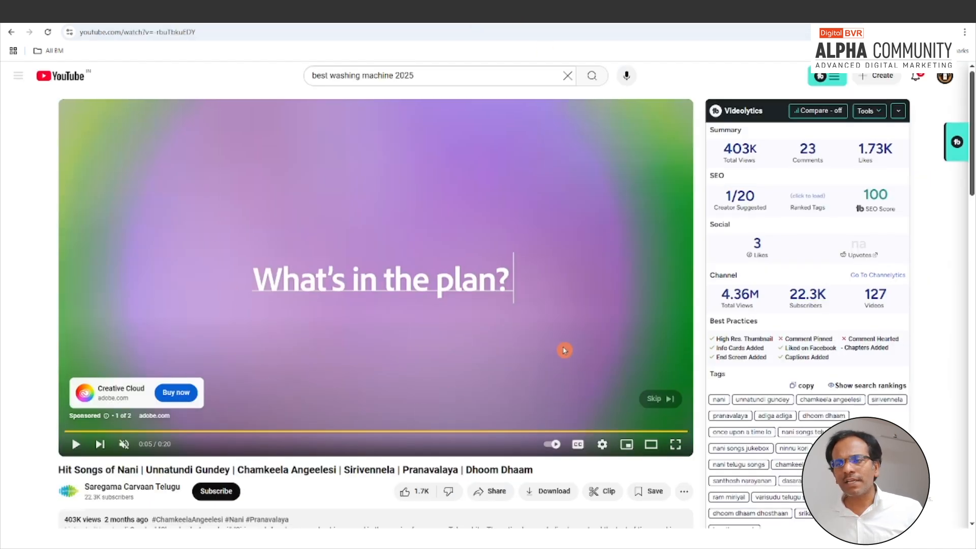
{"action": "scroll", "coordinate": [422, 371], "scroll_direction": "down", "scroll_amount": 2}
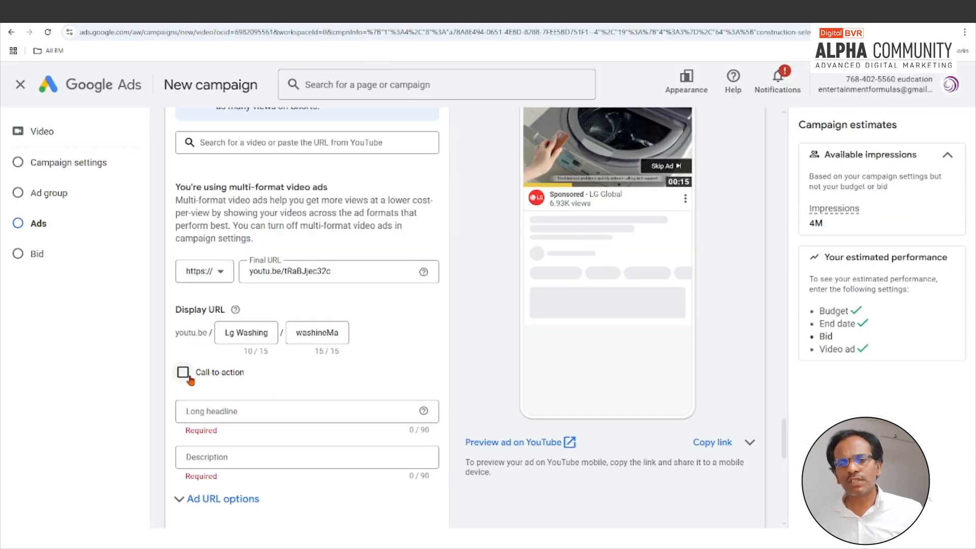
Step: Enable the call-to-action for the video ad in Google Ads and choose the Shop now option
{"action": "left_click", "coordinate": [185, 378]}
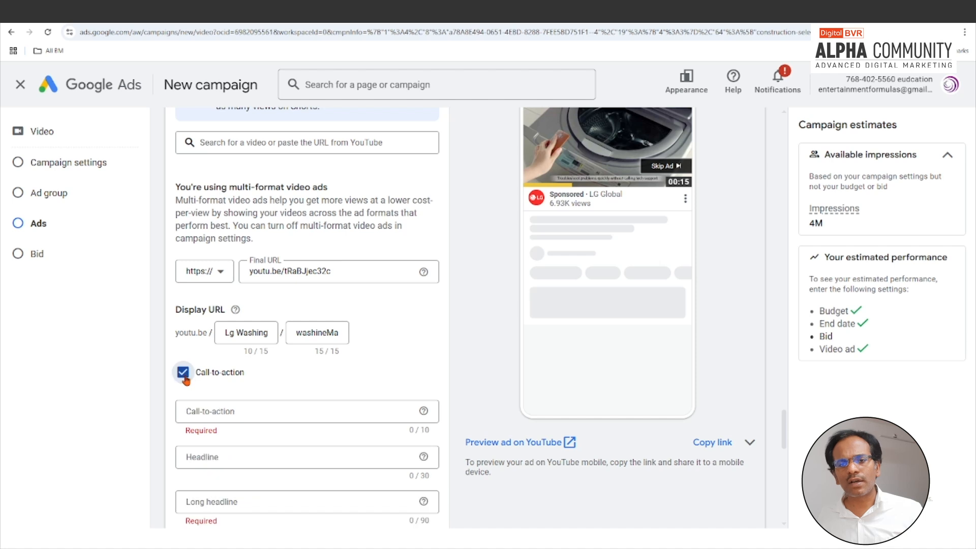
{"action": "scroll", "coordinate": [269, 379], "scroll_direction": "down", "scroll_amount": 1}
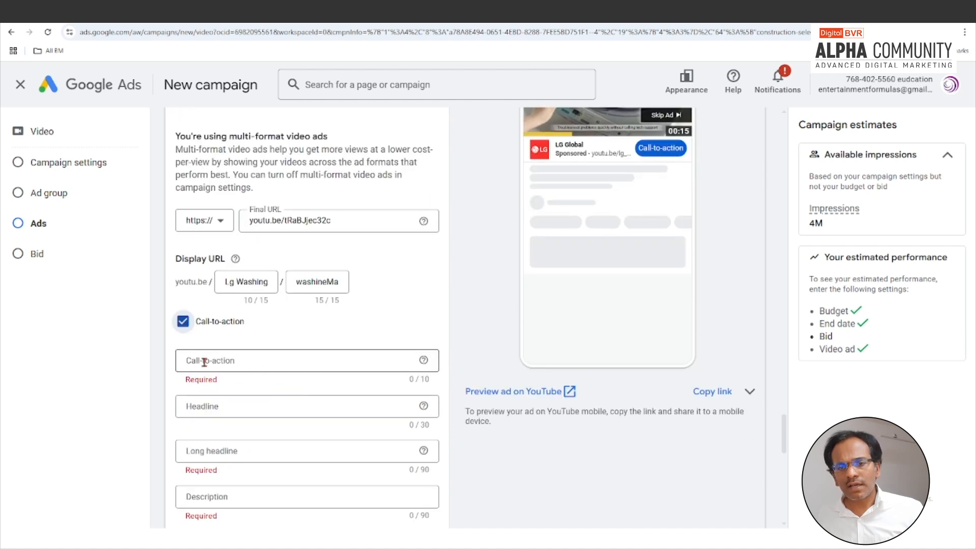
{"action": "left_click", "coordinate": [276, 363]}
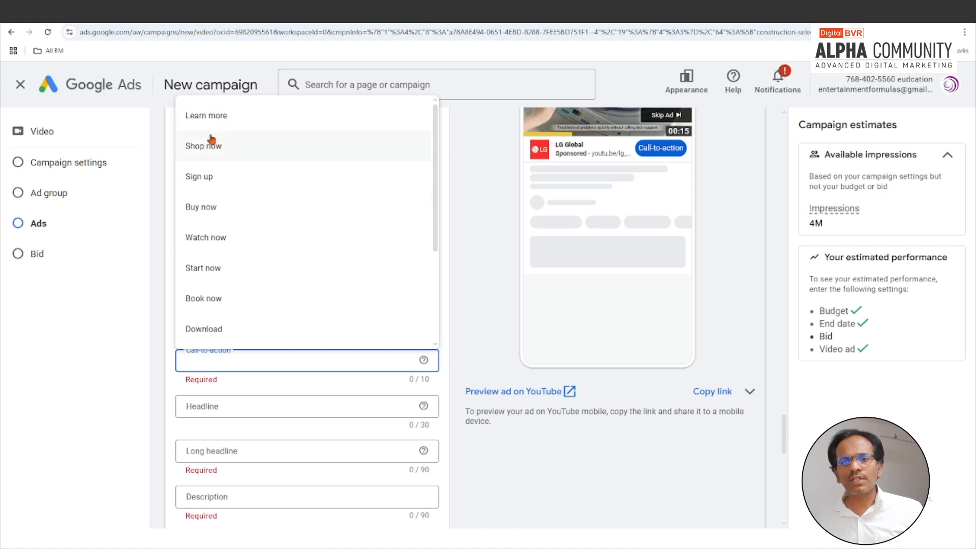
{"action": "scroll", "coordinate": [216, 295], "scroll_direction": "down", "scroll_amount": 3}
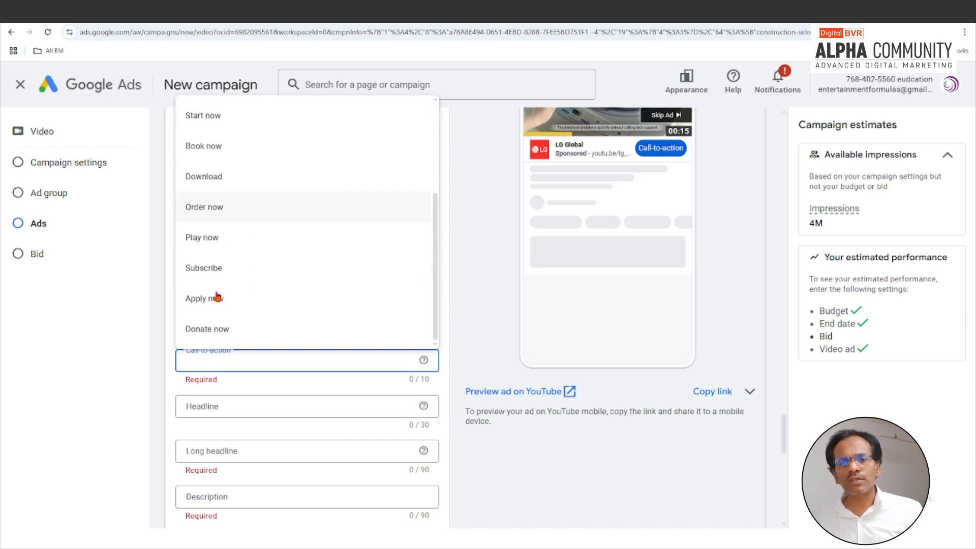
{"action": "scroll", "coordinate": [216, 295], "scroll_direction": "up", "scroll_amount": 3}
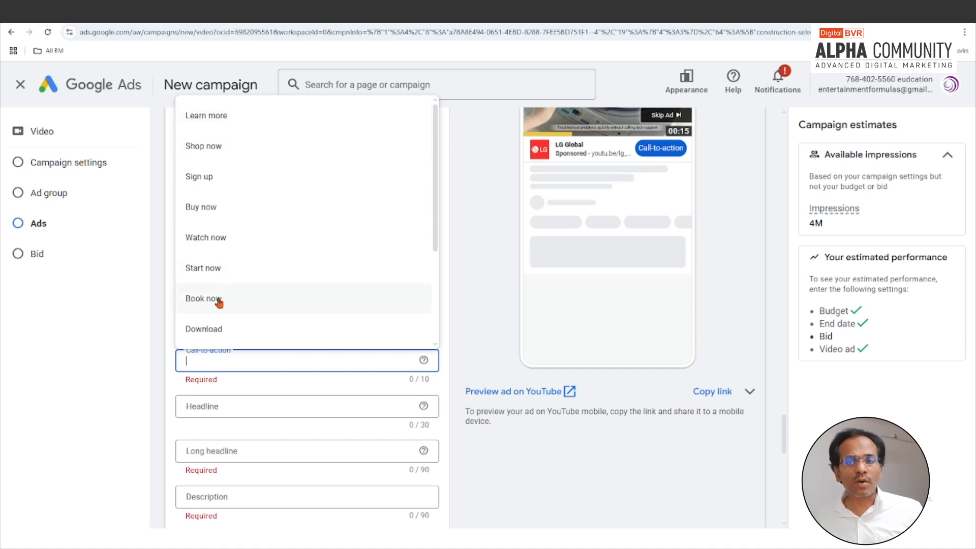
{"action": "scroll", "coordinate": [219, 302], "scroll_direction": "down", "scroll_amount": 1}
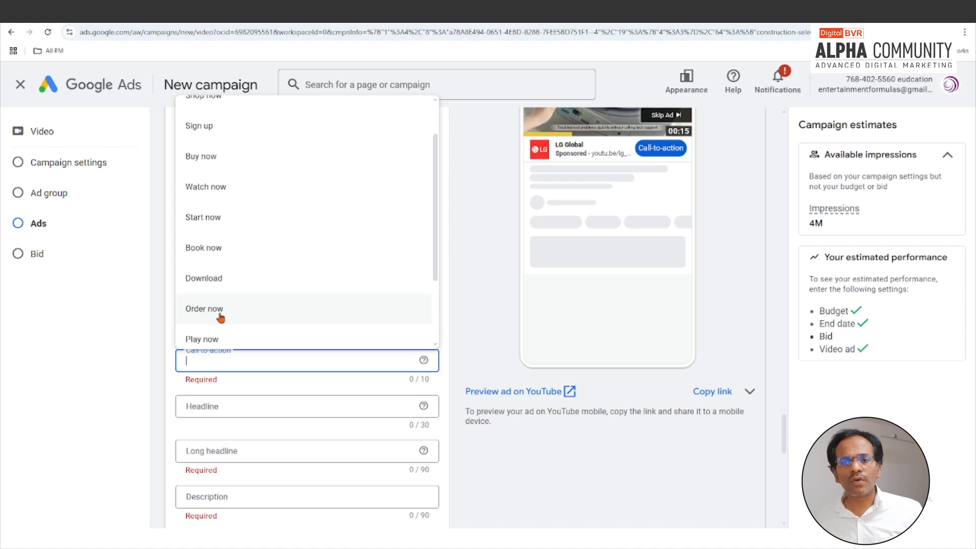
{"action": "scroll", "coordinate": [217, 315], "scroll_direction": "up", "scroll_amount": 2}
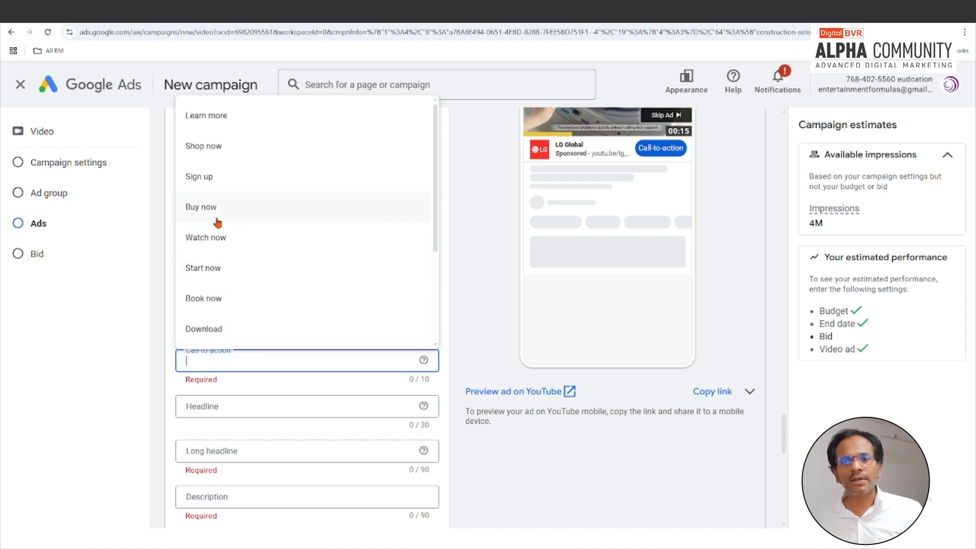
{"action": "left_click", "coordinate": [213, 151]}
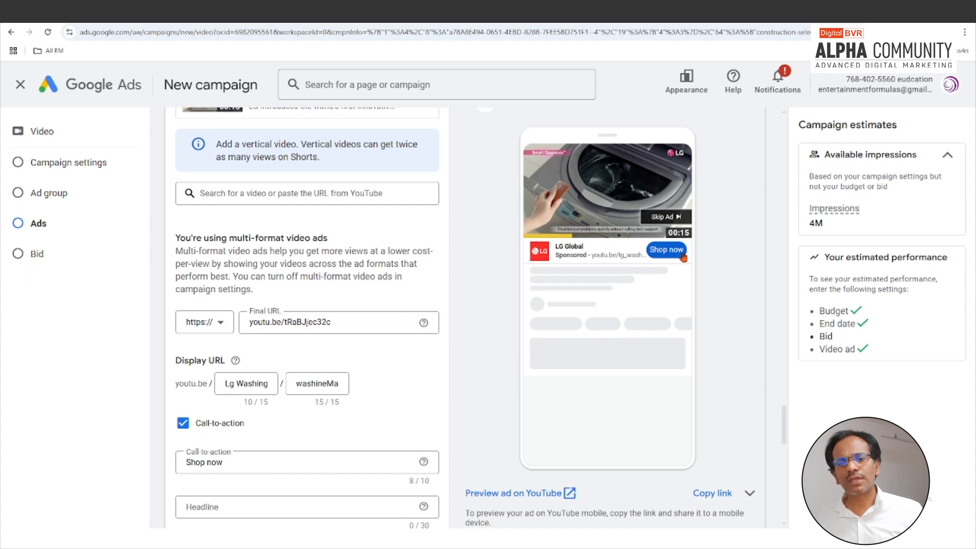
Step: Replace the ad's call-to-action with the text "Book Now"
{"action": "scroll", "coordinate": [318, 364], "scroll_direction": "down", "scroll_amount": 2}
{"action": "left_click", "coordinate": [300, 363]}
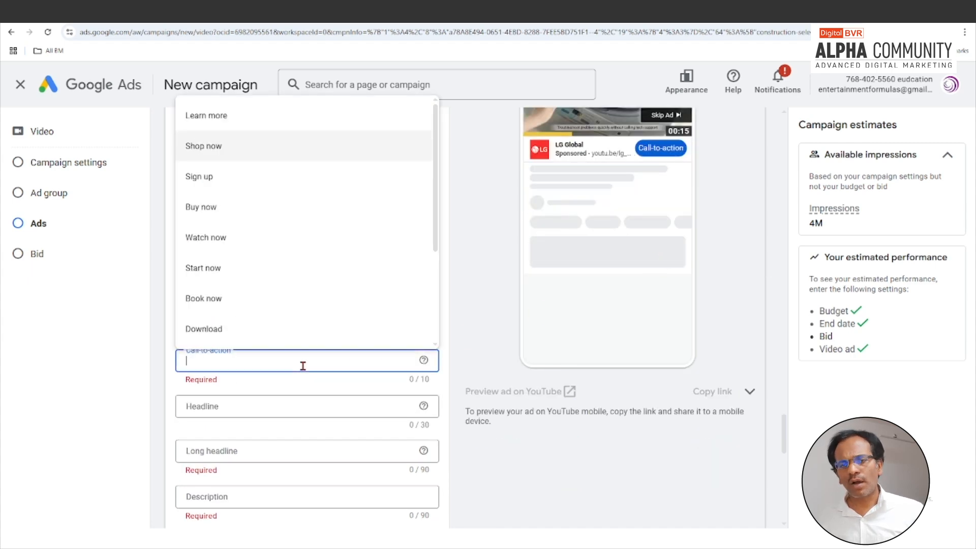
{"action": "left_click", "coordinate": [299, 378]}
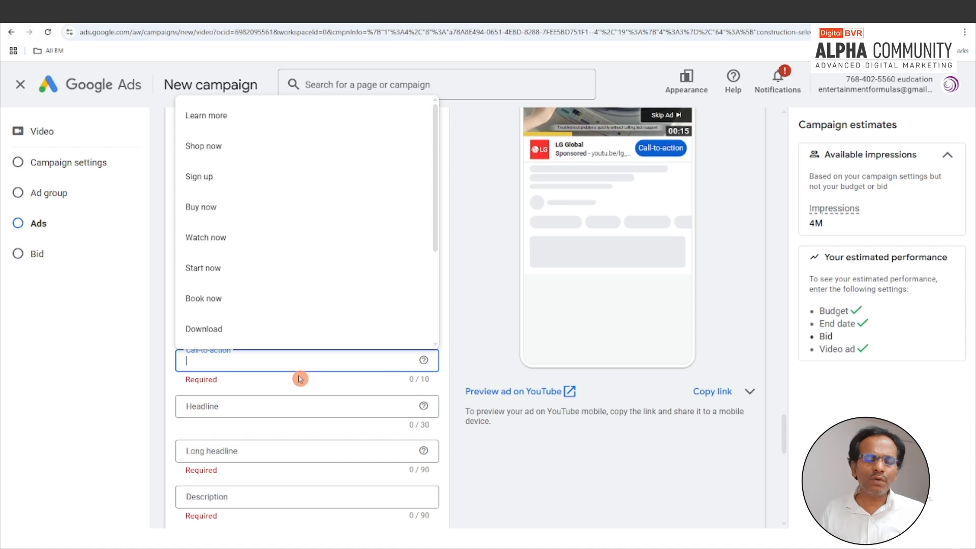
{"action": "type", "text": "Book Now"}
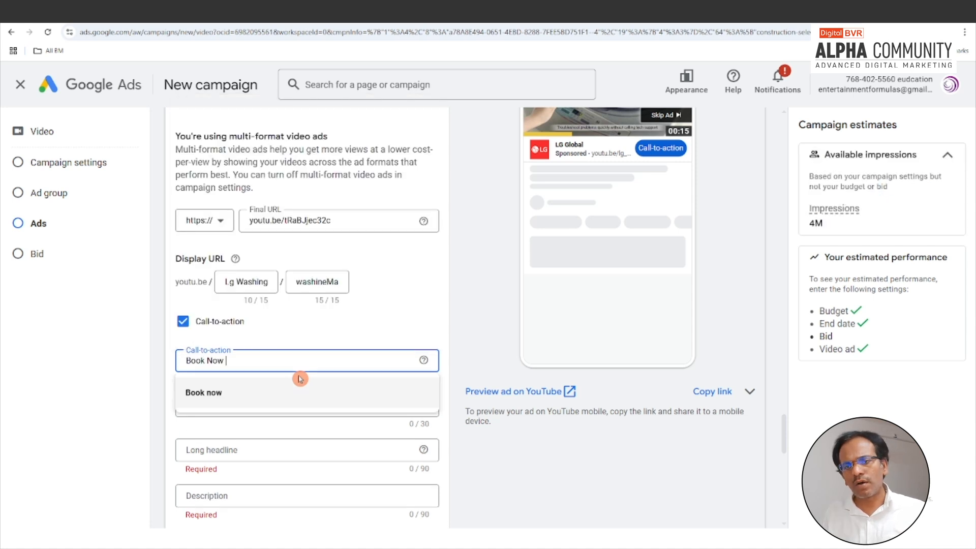
{"action": "type", "text": " Get"}
{"action": "key", "text": "ctrl+shift+Left"}
{"action": "key", "text": "BackSpace"}
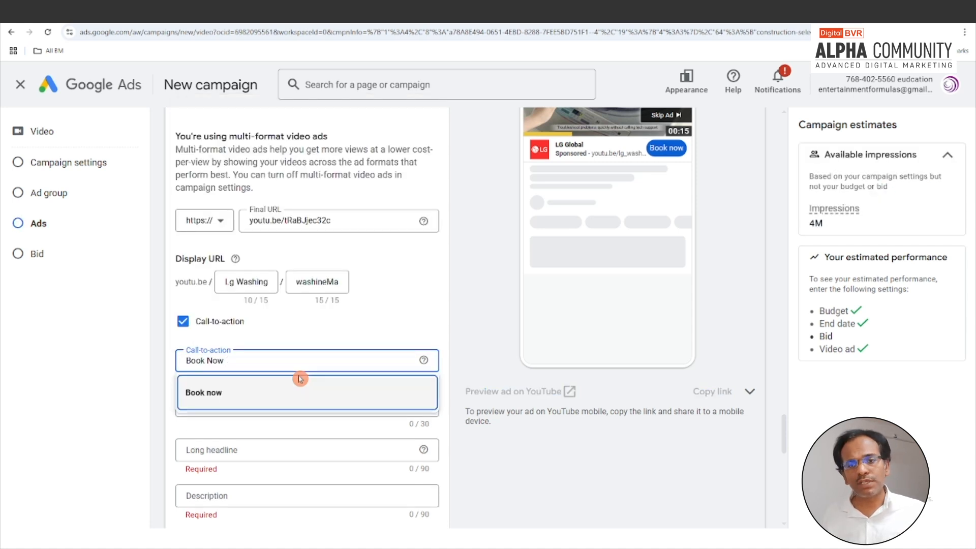
Step: Change the call-to-action to the custom text "Visit Now"
{"action": "left_click", "coordinate": [255, 370]}
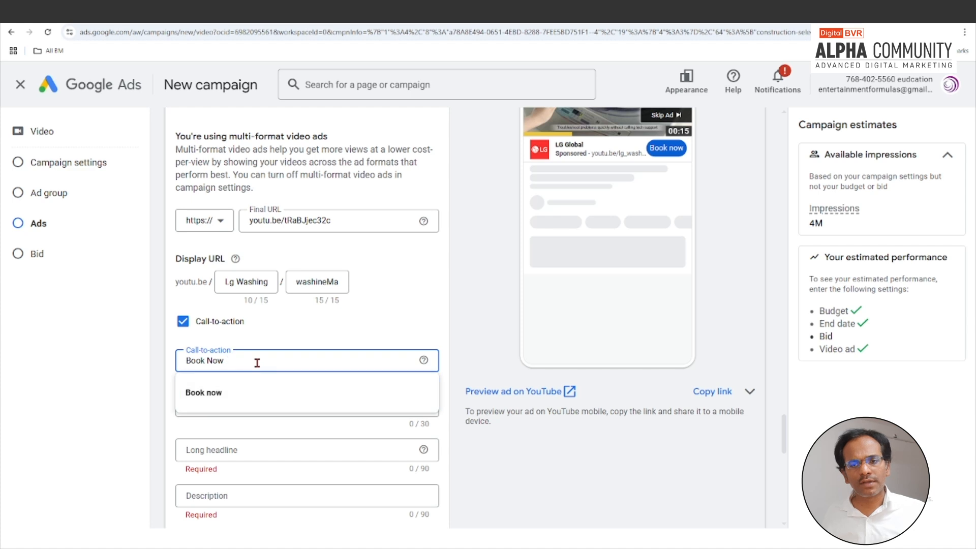
{"action": "key", "text": "ctrl+a"}
{"action": "type", "text": "Visit"}
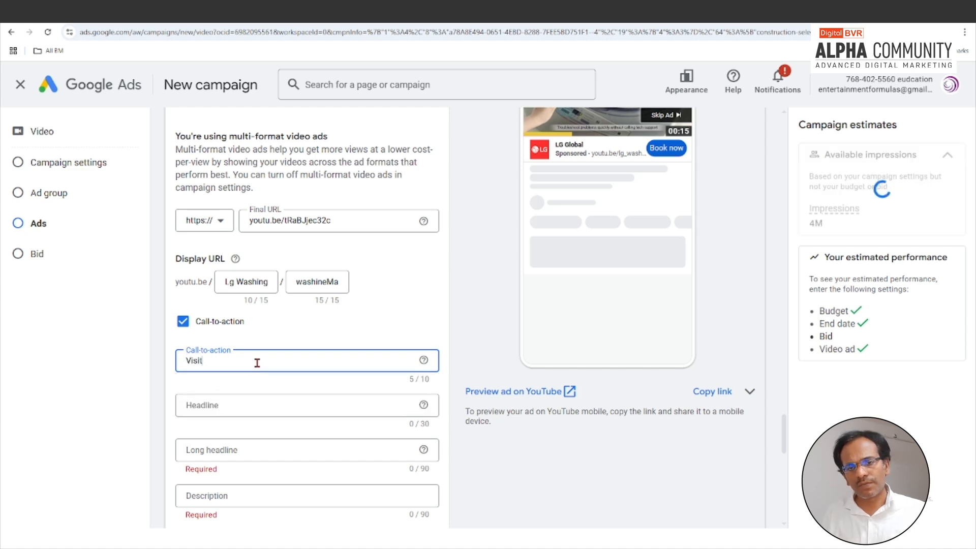
{"action": "type", "text": " Now"}
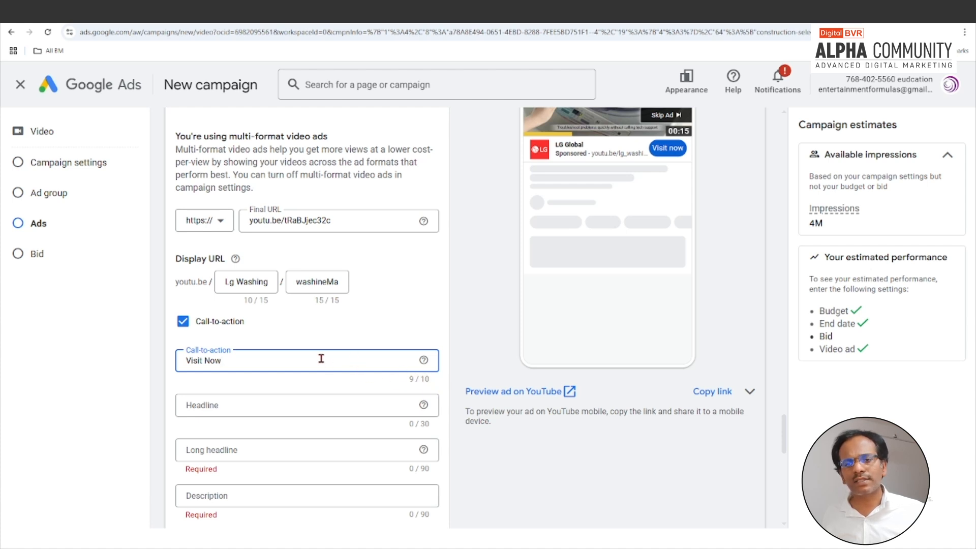
Step: Clear the custom call-to-action text and choose the suggested Shop now option instead
{"action": "left_click_drag", "start_coordinate": [321, 358], "coordinate": [146, 368]}
{"action": "key", "text": "BackSpace"}
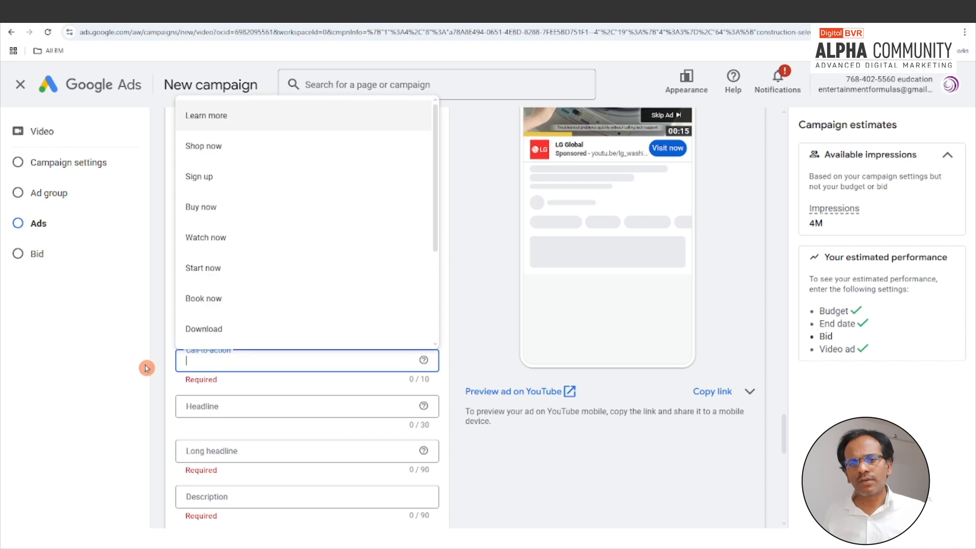
{"action": "left_click", "coordinate": [214, 146]}
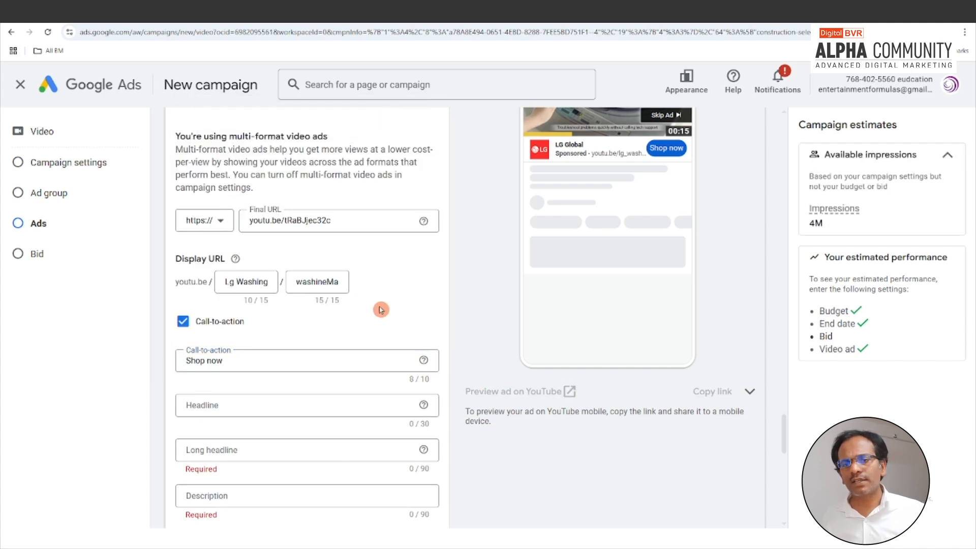
Step: Switch to YouTube, examine how call-to-actions appear on sponsored ads around gaming videos, and return to the Google Ads campaign
{"action": "scroll", "coordinate": [381, 310], "scroll_direction": "down", "scroll_amount": 2}
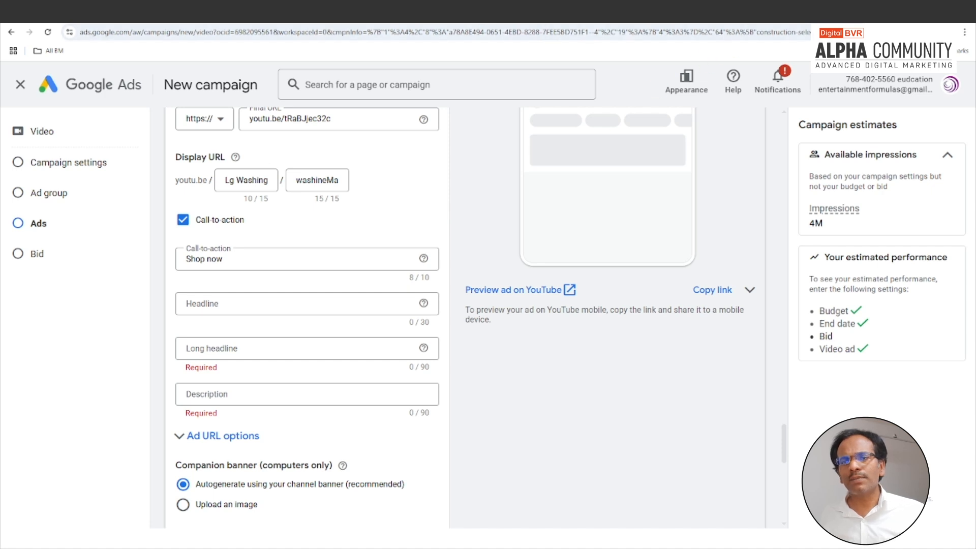
{"action": "left_click", "coordinate": [445, 14]}
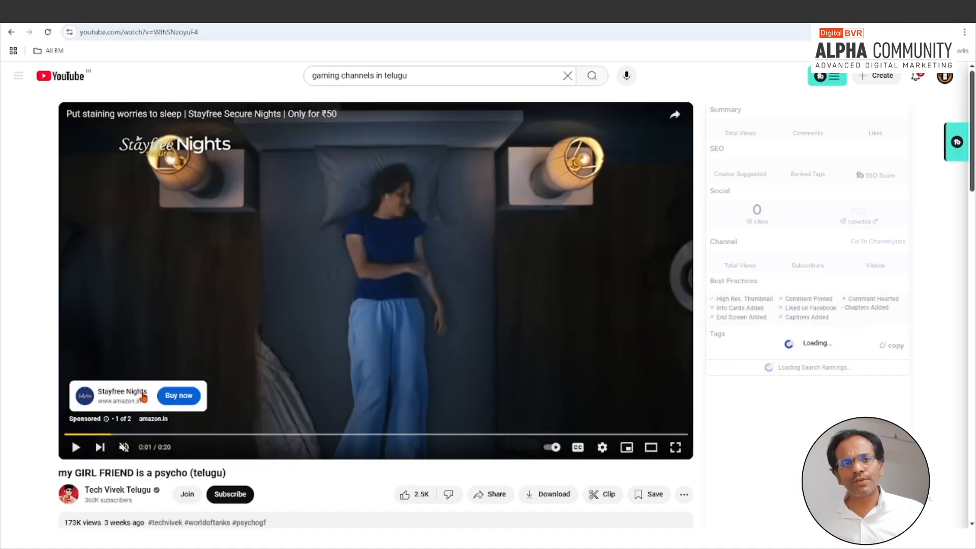
{"action": "scroll", "coordinate": [766, 351], "scroll_direction": "down", "scroll_amount": 10}
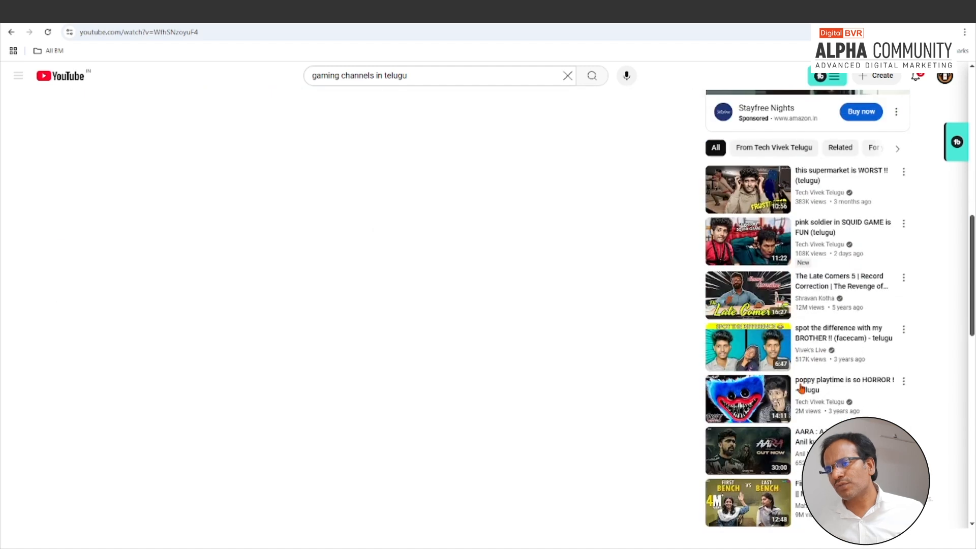
{"action": "scroll", "coordinate": [800, 388], "scroll_direction": "down", "scroll_amount": 3}
{"action": "scroll", "coordinate": [334, 352], "scroll_direction": "down", "scroll_amount": 1}
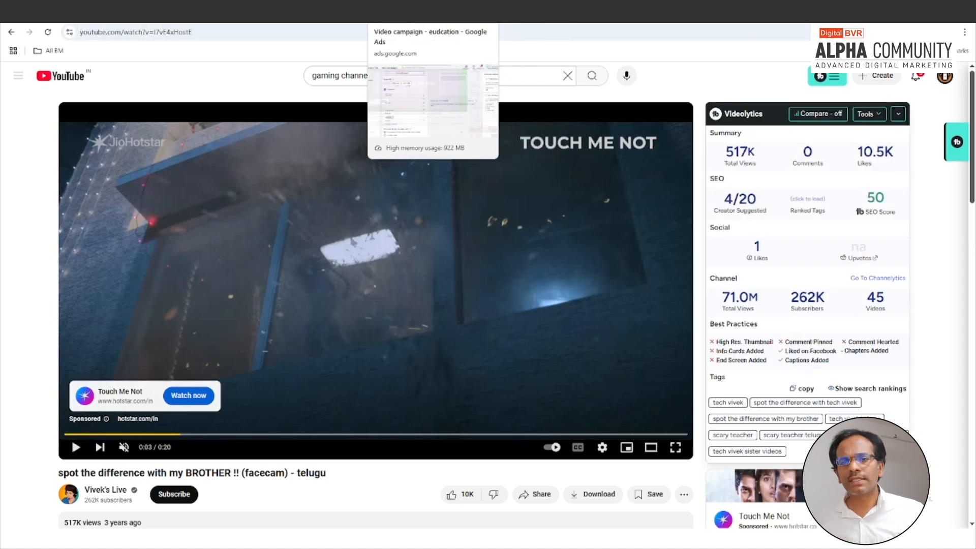
{"action": "left_click", "coordinate": [402, 13]}
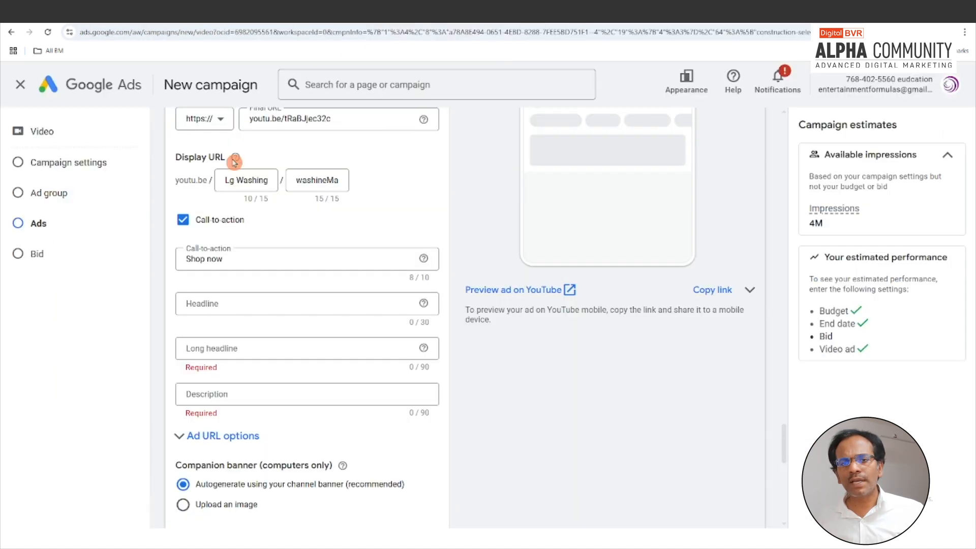
Step: Choose the suggested text "Washing Machine" as the ad's headline
{"action": "left_click", "coordinate": [265, 303]}
{"action": "scroll", "coordinate": [285, 301], "scroll_direction": "up", "scroll_amount": 3}
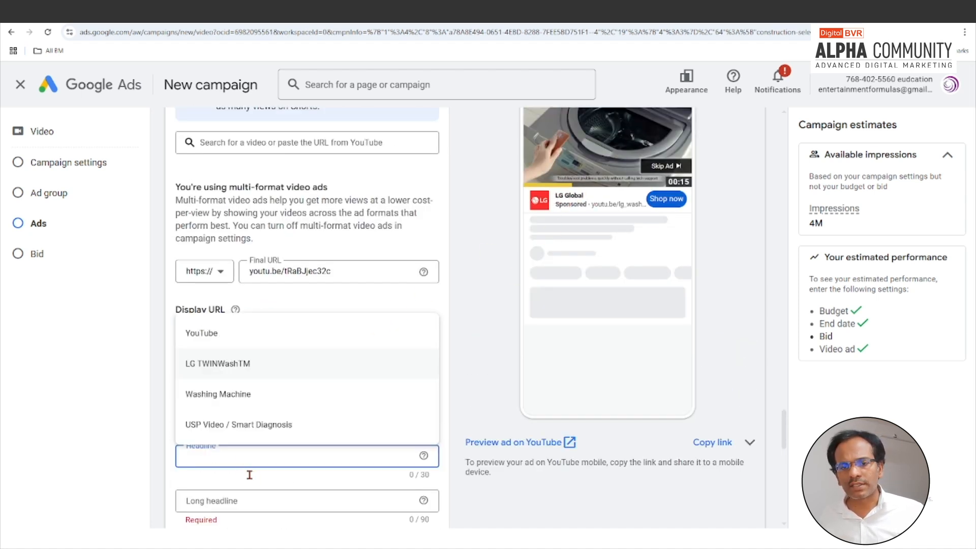
{"action": "left_click", "coordinate": [233, 394]}
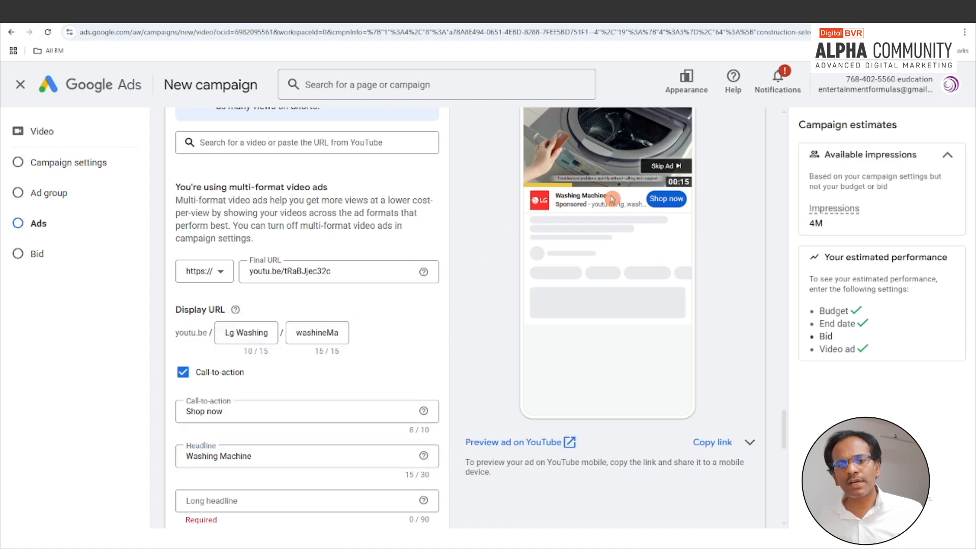
Step: Replace the ad's headline with "Get 50% Off"
{"action": "double_click", "coordinate": [254, 457]}
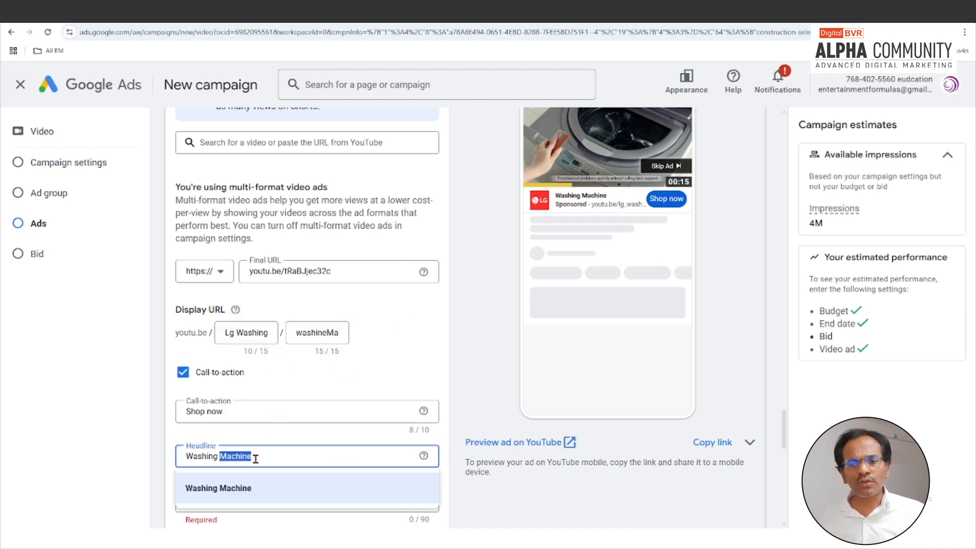
{"action": "triple_click", "coordinate": [255, 457]}
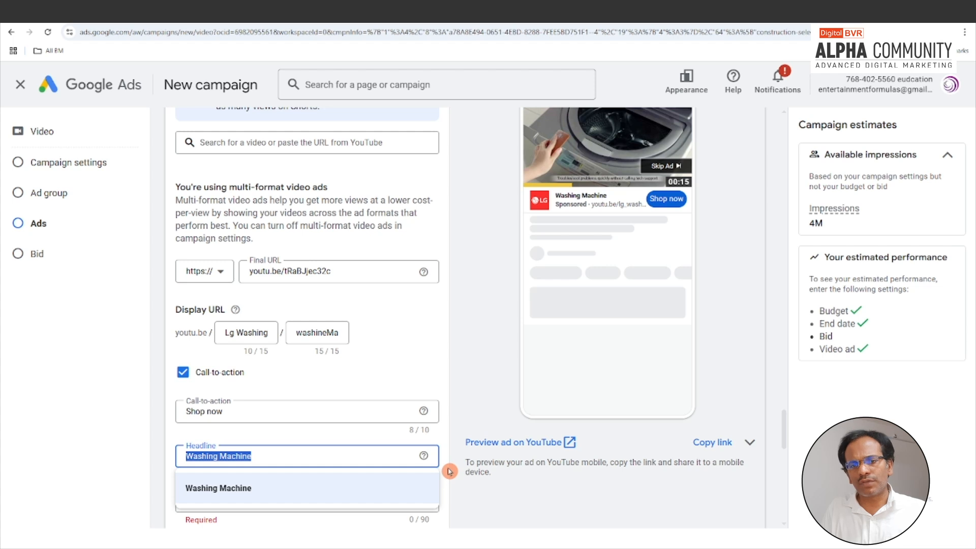
{"action": "type", "text": "Get 50% Off"}
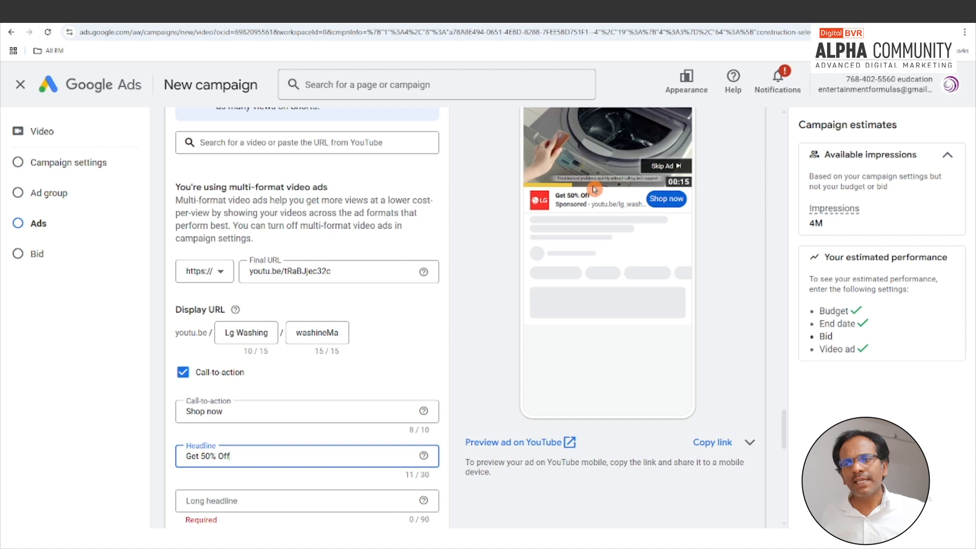
Step: Switch to YouTube and examine how the Creative Cloud sponsored ad shows its headlines on the player and above the suggested videos
{"action": "scroll", "coordinate": [611, 194], "scroll_direction": "down", "scroll_amount": 2}
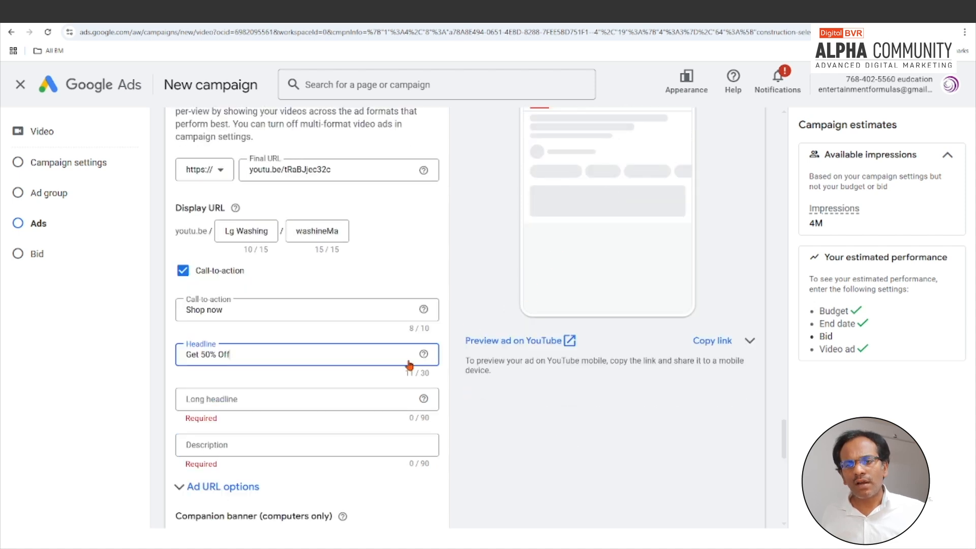
{"action": "left_click", "coordinate": [298, 398]}
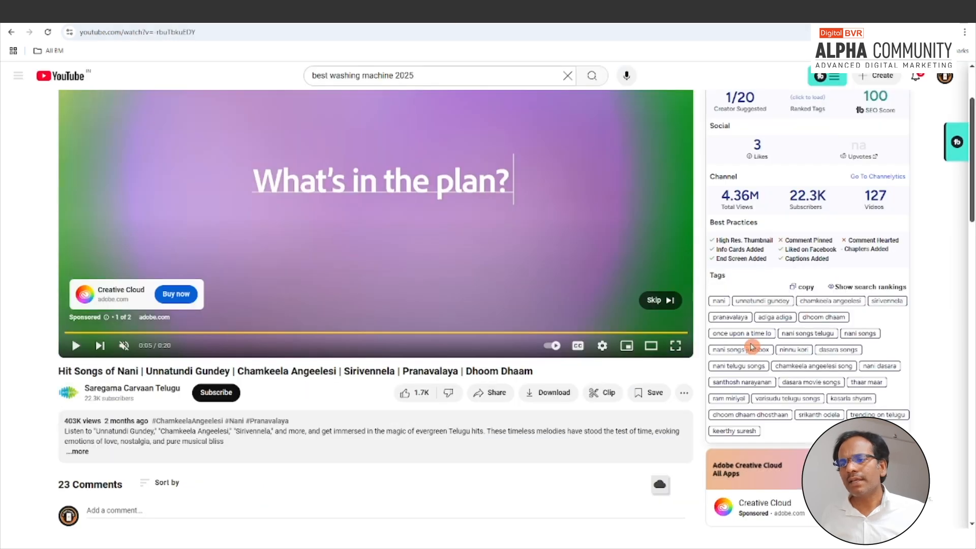
{"action": "scroll", "coordinate": [751, 347], "scroll_direction": "down", "scroll_amount": 3}
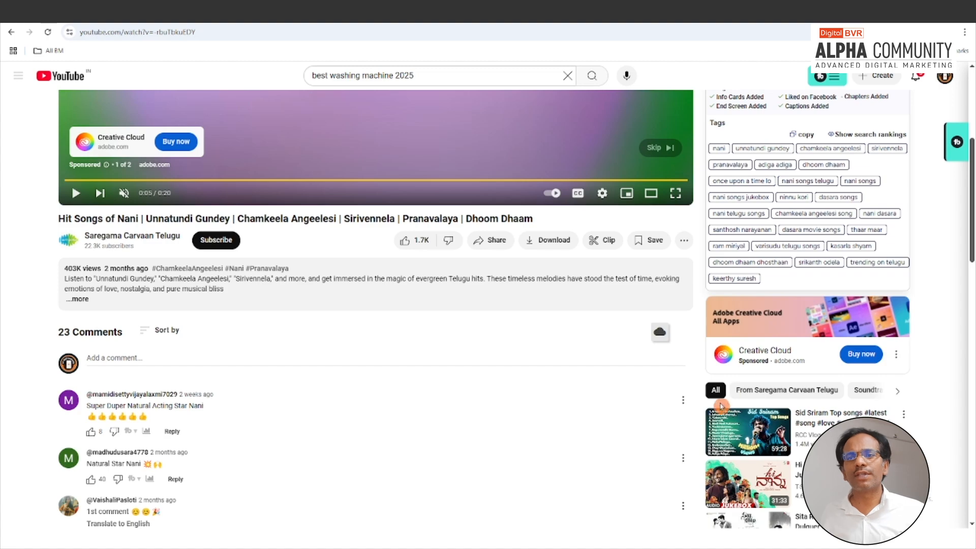
{"action": "scroll", "coordinate": [564, 432], "scroll_direction": "up", "scroll_amount": 5}
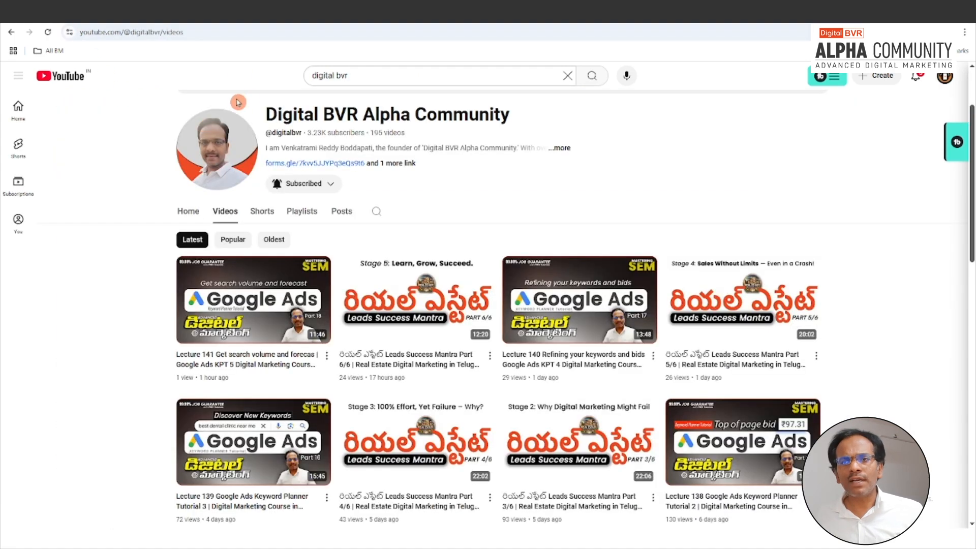
Step: Search YouTube for "washing machine" and highlight the opening words of the sponsored Samsung ad's long headline
{"action": "triple_click", "coordinate": [384, 75]}
{"action": "type", "text": "w"}
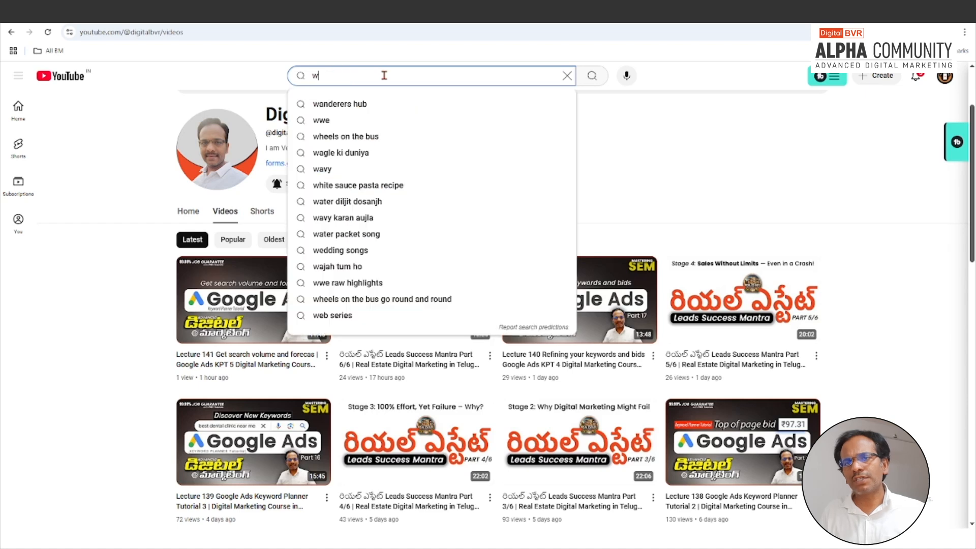
{"action": "type", "text": "ashing machine"}
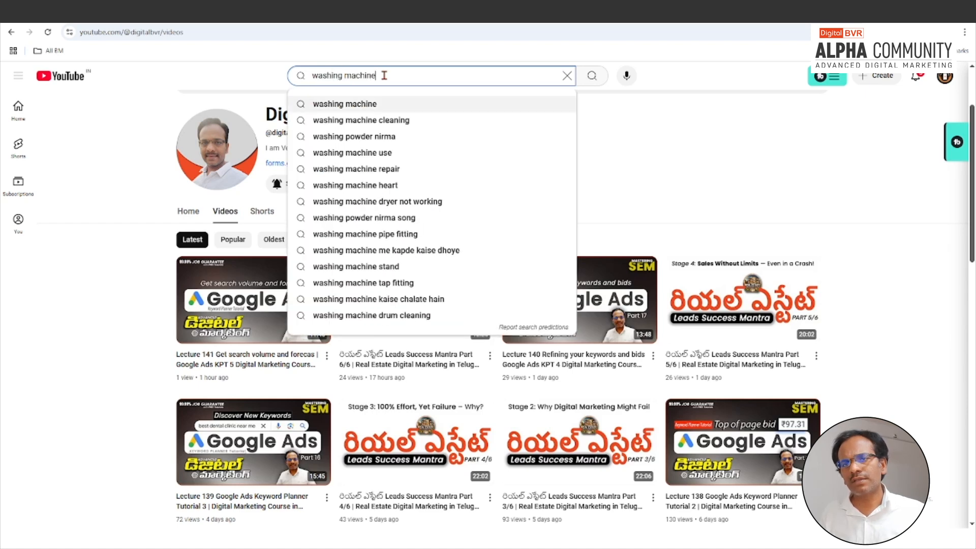
{"action": "key", "text": "Return"}
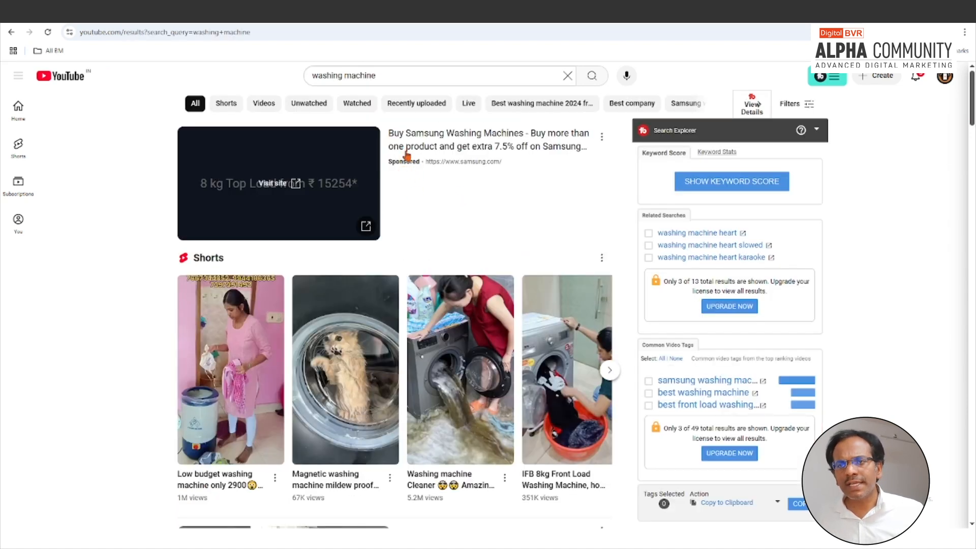
{"action": "left_click_drag", "start_coordinate": [390, 136], "coordinate": [529, 136]}
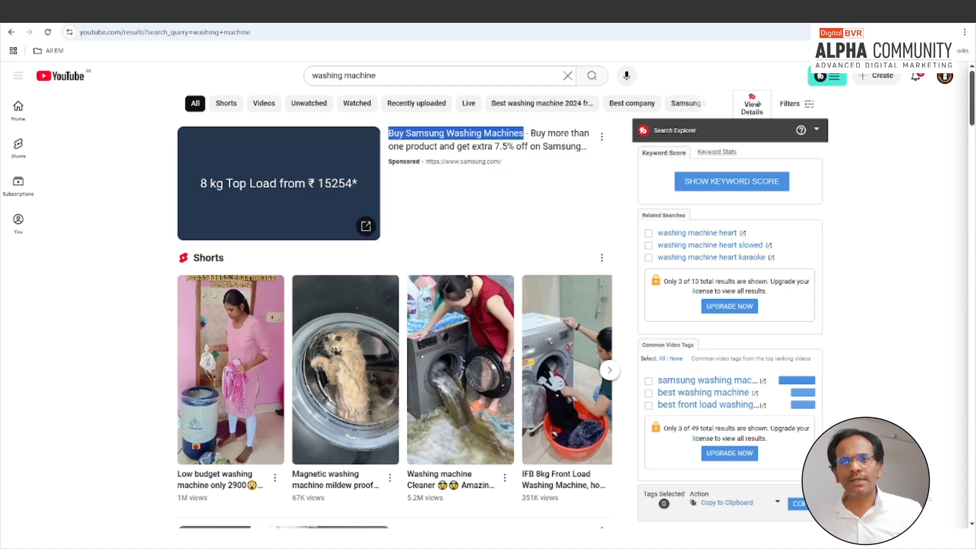
Step: Back in Google Ads, enter the long headline "Buy LG Washing Machines" and choose the suggested description "LG TWINWash Washing Machine: USP Video / Smart Diagnosis"
{"action": "left_click", "coordinate": [346, 13]}
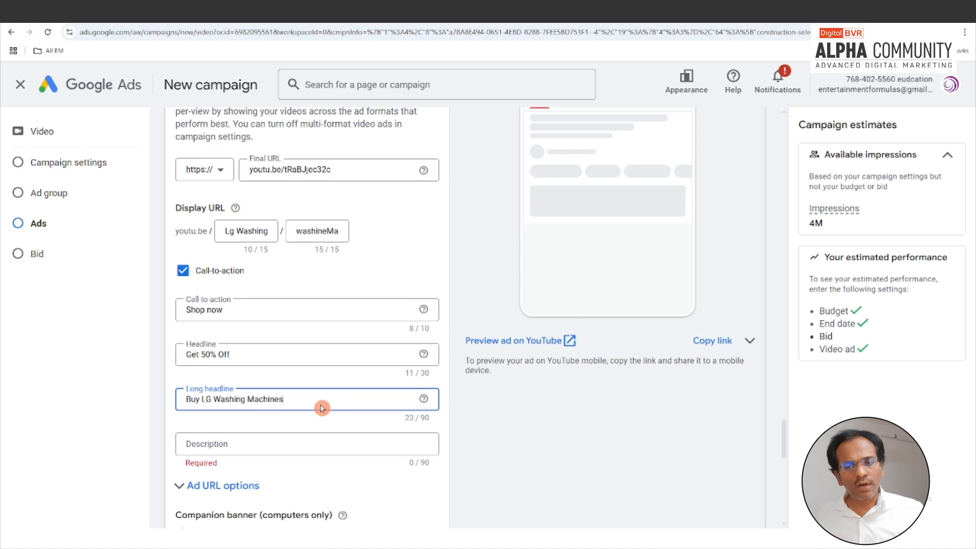
{"action": "left_click", "coordinate": [286, 452]}
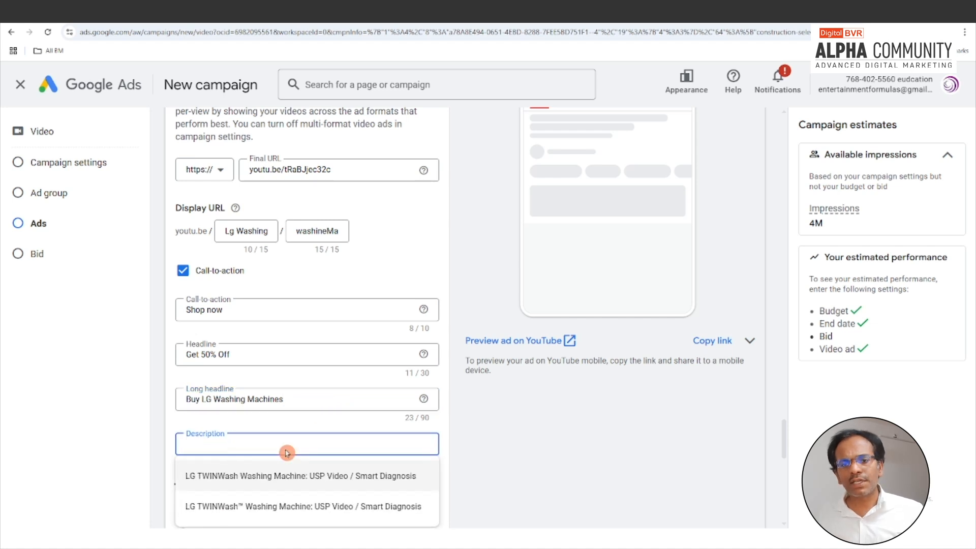
{"action": "scroll", "coordinate": [287, 452], "scroll_direction": "down", "scroll_amount": 1}
{"action": "left_click", "coordinate": [306, 432]}
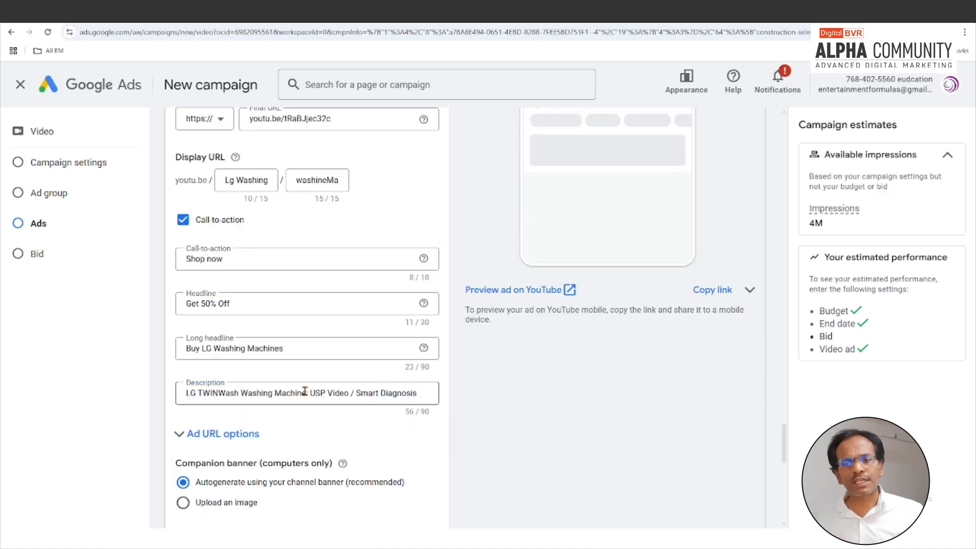
{"action": "left_click", "coordinate": [422, 406]}
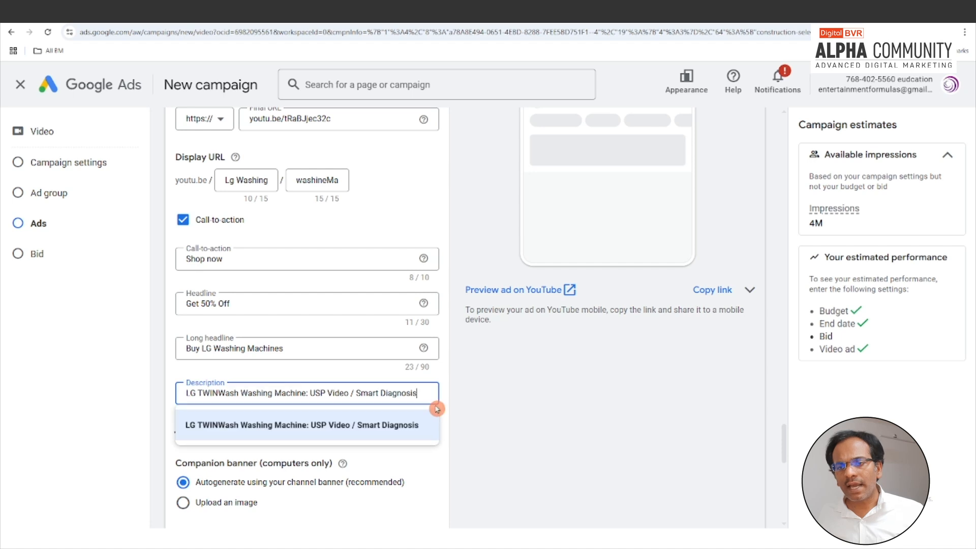
{"action": "left_click", "coordinate": [428, 420]}
{"action": "left_click", "coordinate": [426, 408]}
{"action": "left_click", "coordinate": [419, 422]}
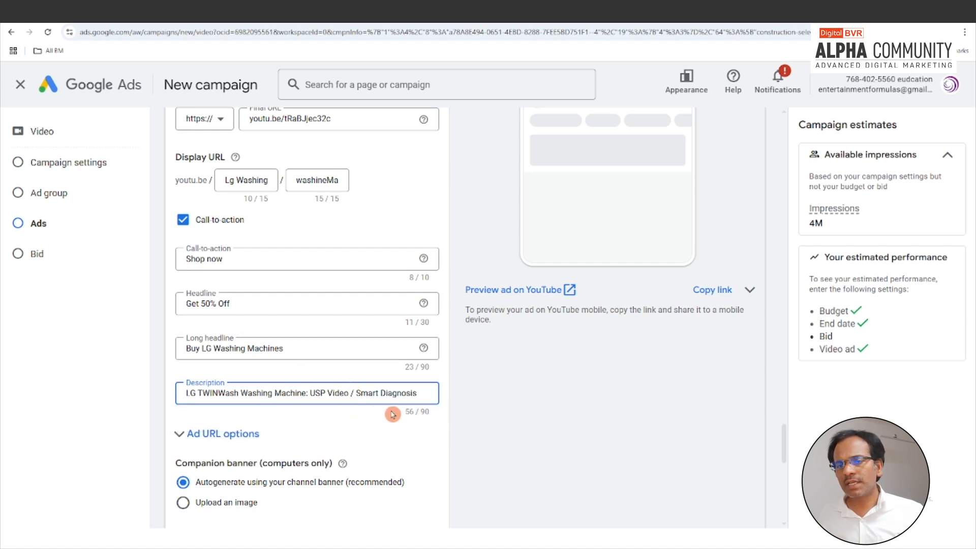
{"action": "key", "text": "shift+Tab"}
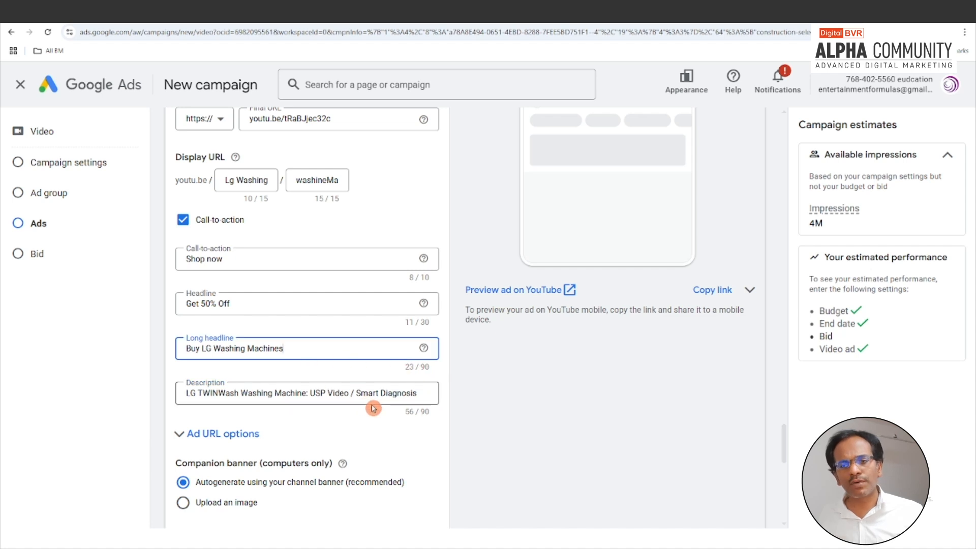
Step: Examine the Ad URL options, including tracking template, final URL suffix and custom parameters, and leave the section collapsed
{"action": "left_click", "coordinate": [402, 433]}
{"action": "scroll", "coordinate": [405, 434], "scroll_direction": "down", "scroll_amount": 1}
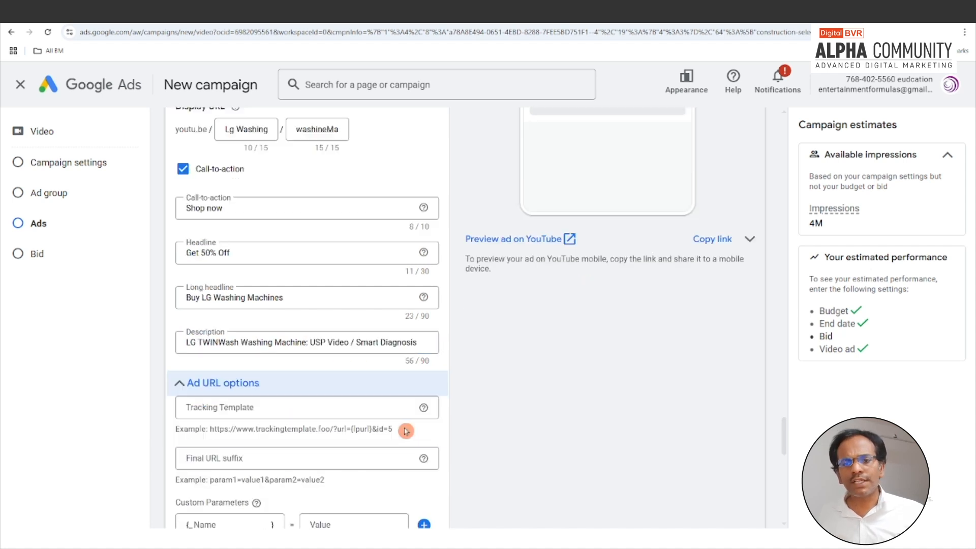
{"action": "left_click", "coordinate": [300, 389]}
{"action": "scroll", "coordinate": [299, 387], "scroll_direction": "down", "scroll_amount": 2}
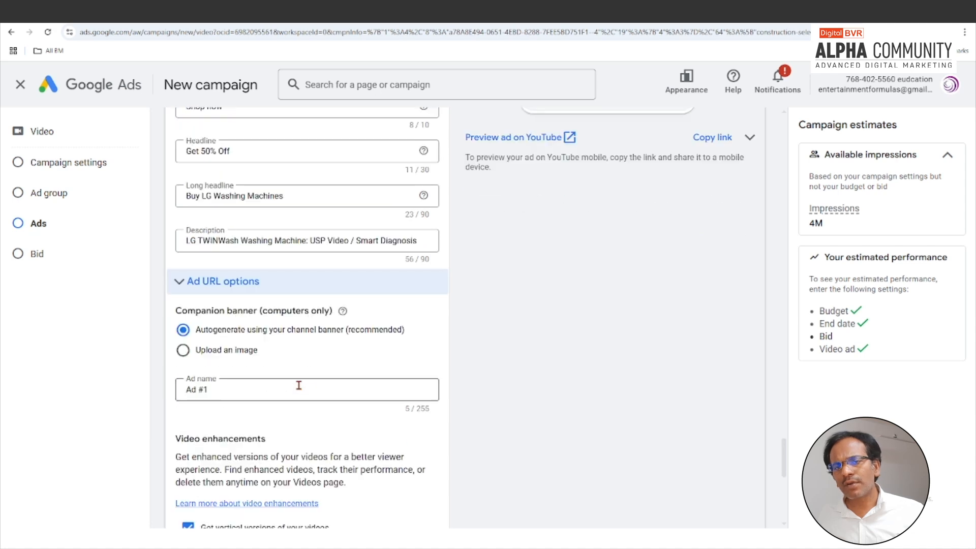
{"action": "left_click", "coordinate": [263, 288]}
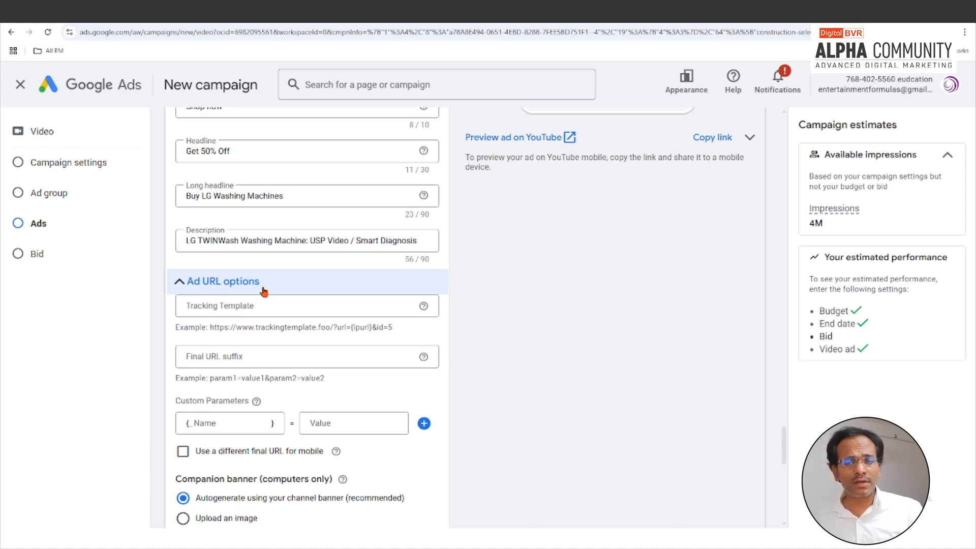
{"action": "left_click", "coordinate": [263, 288]}
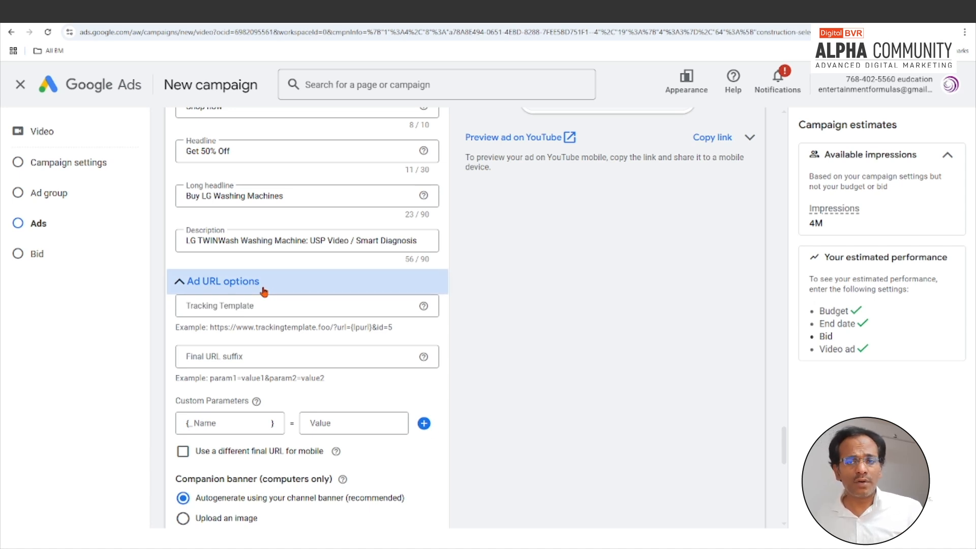
{"action": "left_click", "coordinate": [244, 294]}
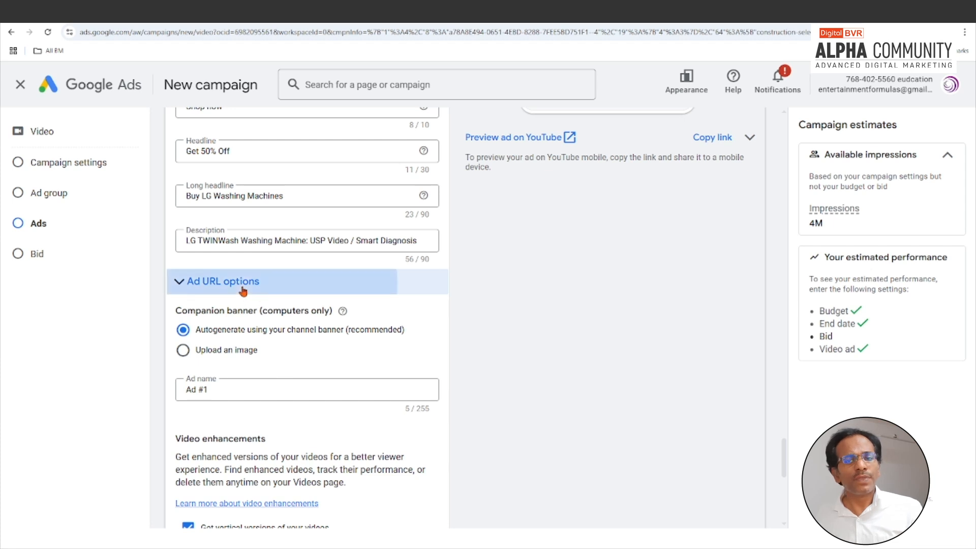
{"action": "left_click", "coordinate": [207, 285]}
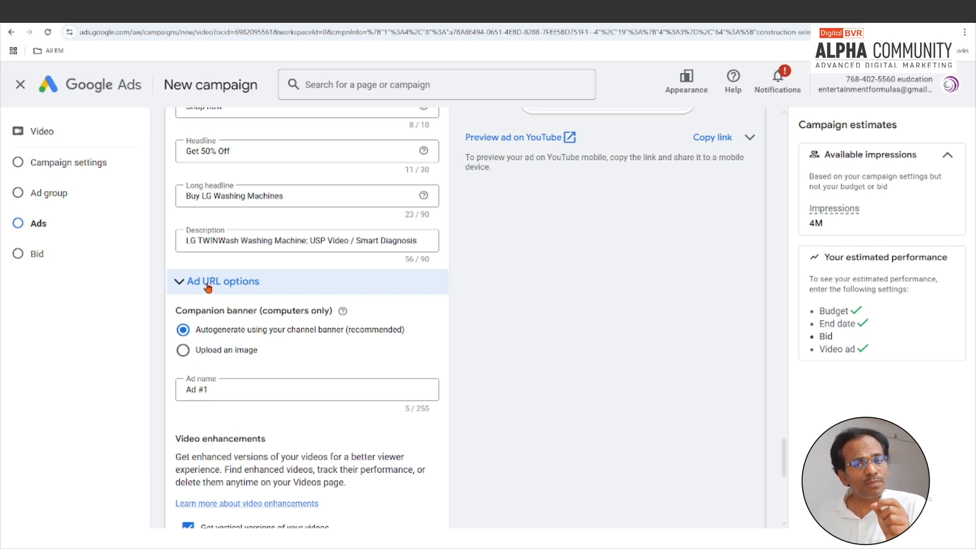
{"action": "left_click", "coordinate": [226, 284]}
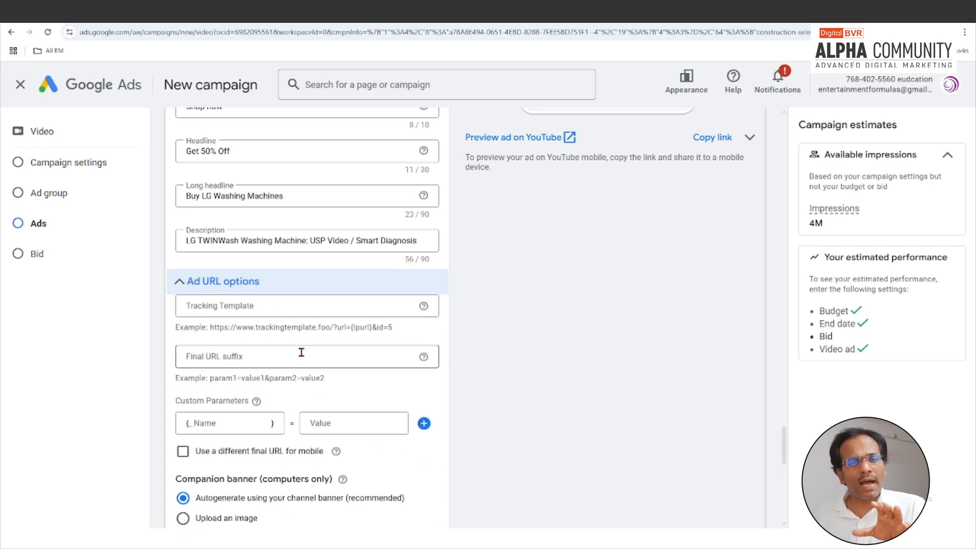
{"action": "left_click", "coordinate": [203, 287]}
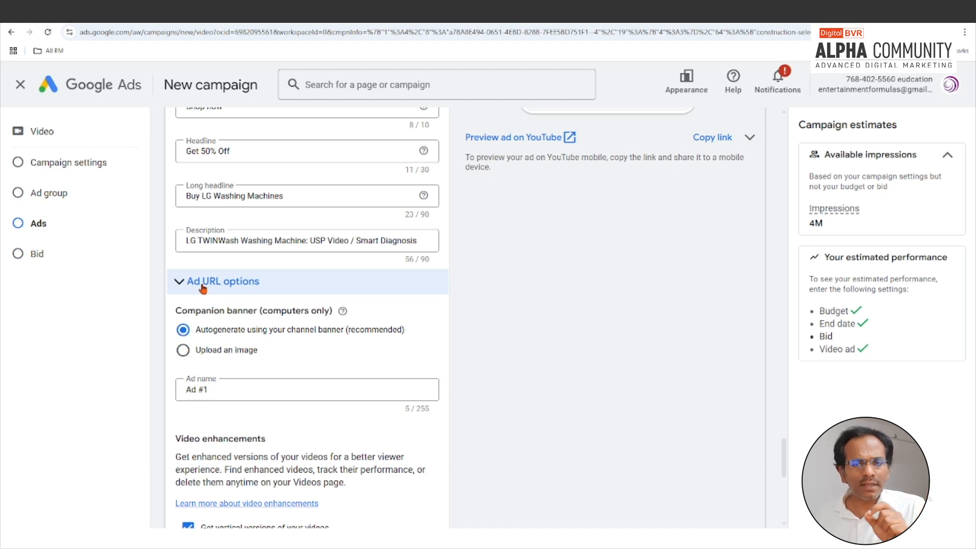
{"action": "left_click", "coordinate": [246, 283]}
{"action": "left_click", "coordinate": [246, 283]}
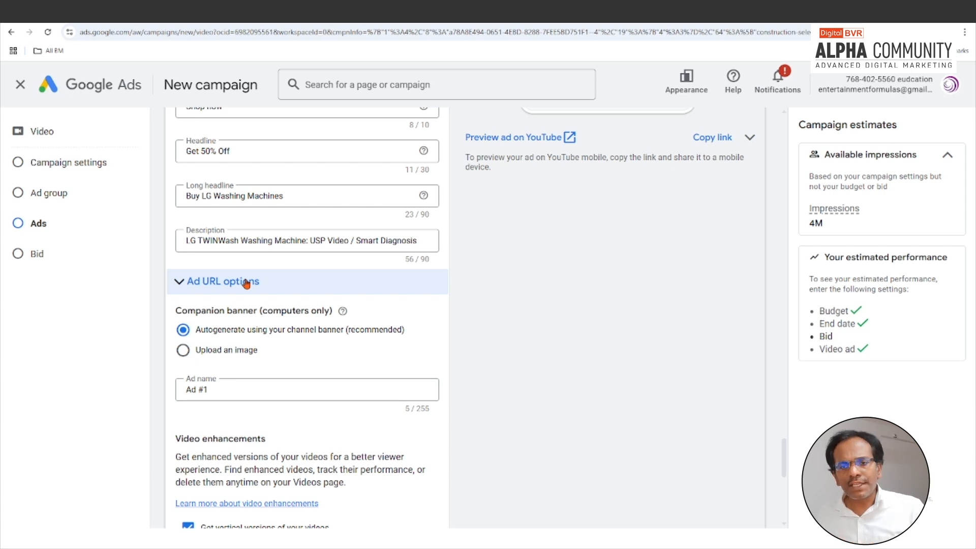
Step: Examine the companion banner setting alongside the mobile ad preview, and review the completed ad fields down to the video enhancements
{"action": "left_click", "coordinate": [178, 313]}
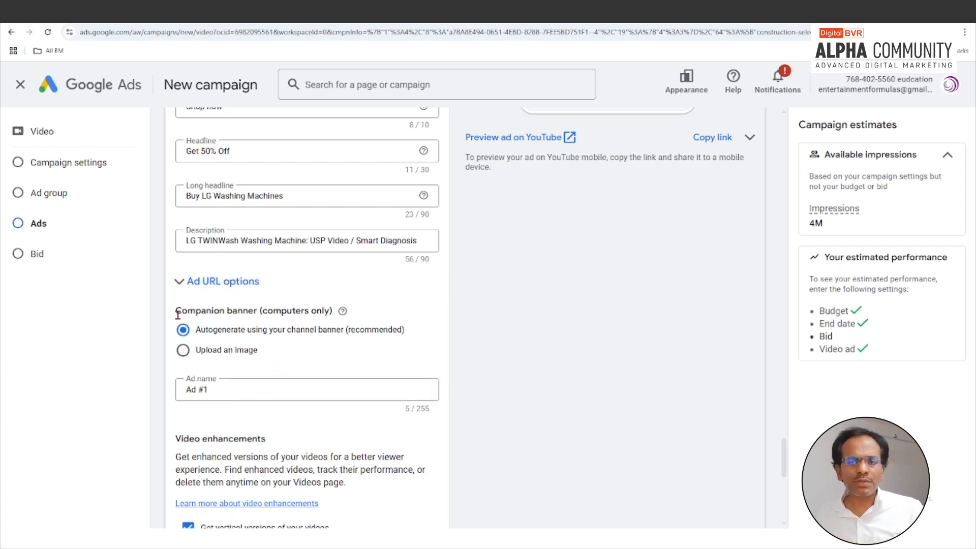
{"action": "left_click_drag", "start_coordinate": [177, 313], "coordinate": [252, 311]}
{"action": "left_click", "coordinate": [253, 311]}
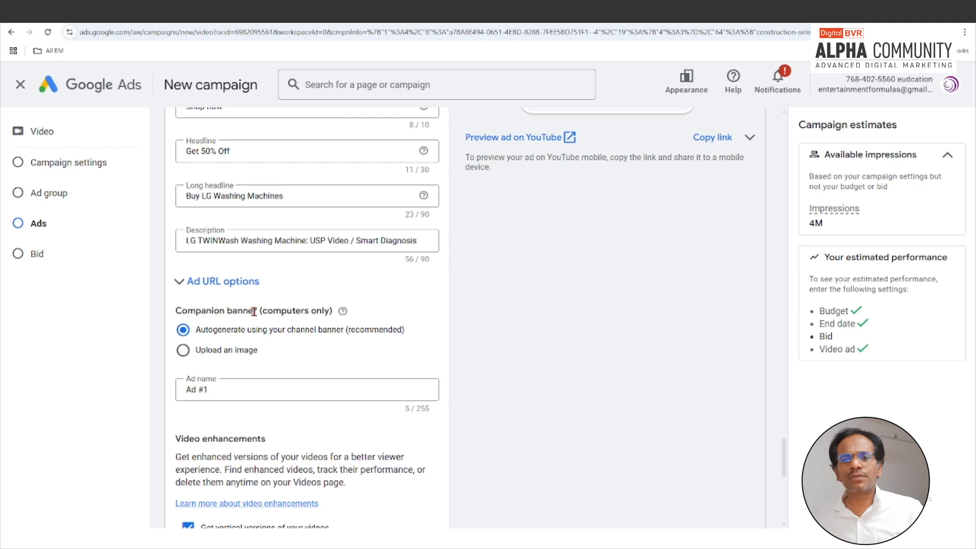
{"action": "scroll", "coordinate": [559, 386], "scroll_direction": "up", "scroll_amount": 10}
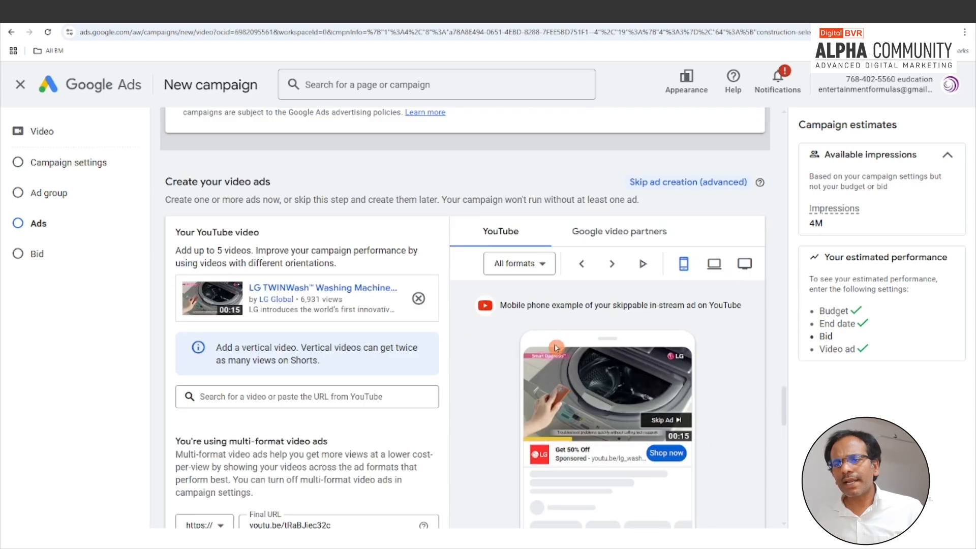
{"action": "scroll", "coordinate": [559, 356], "scroll_direction": "down", "scroll_amount": 1}
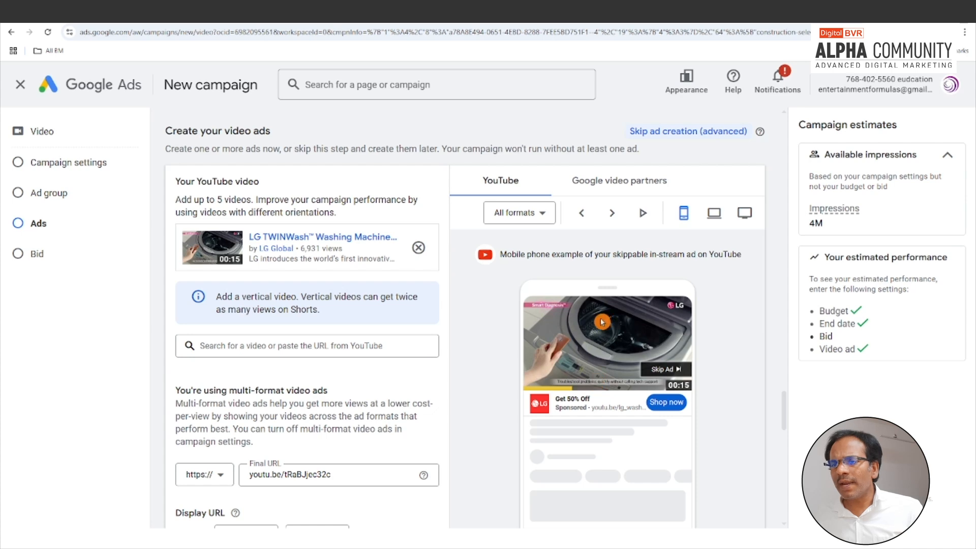
{"action": "scroll", "coordinate": [619, 328], "scroll_direction": "down", "scroll_amount": 5}
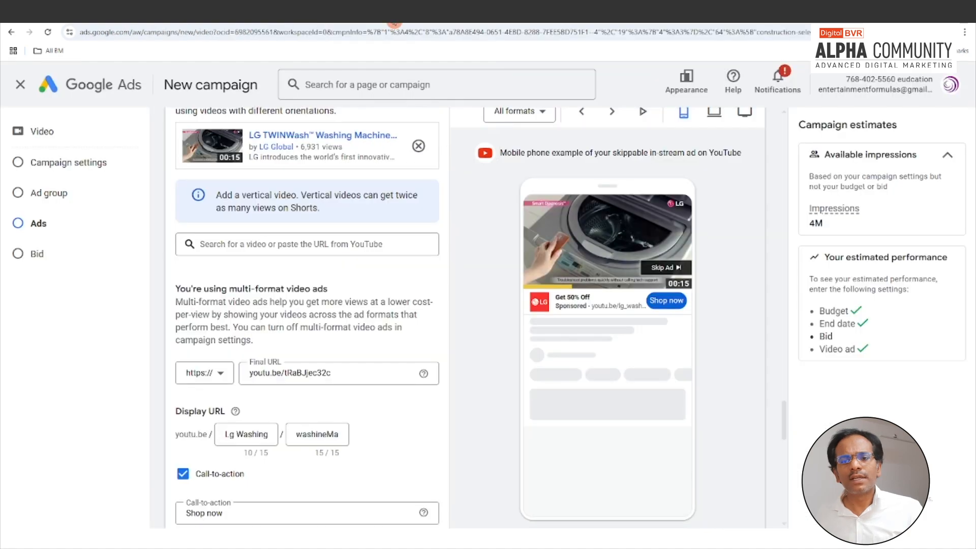
{"action": "scroll", "coordinate": [299, 501], "scroll_direction": "down", "scroll_amount": 4}
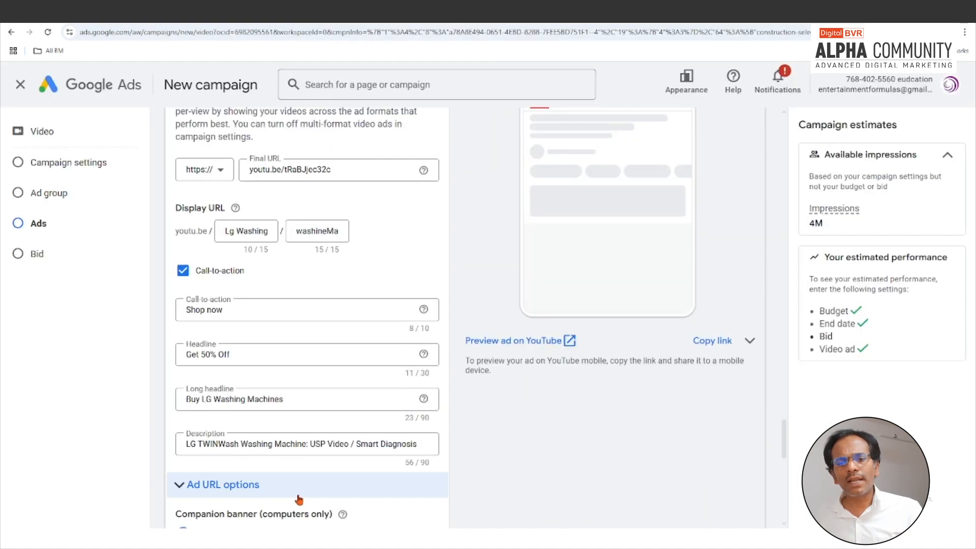
{"action": "scroll", "coordinate": [299, 501], "scroll_direction": "down", "scroll_amount": 6}
{"action": "scroll", "coordinate": [276, 397], "scroll_direction": "up", "scroll_amount": 2}
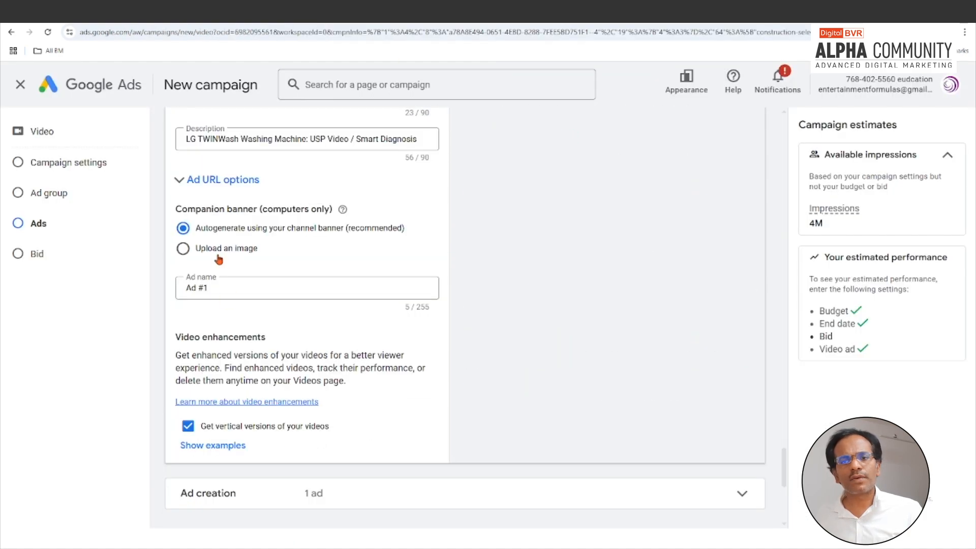
Step: Examine the companion banner's image upload option and its size requirements, and return the setting to autogenerate using the channel banner
{"action": "left_click_drag", "start_coordinate": [351, 229], "coordinate": [384, 233]}
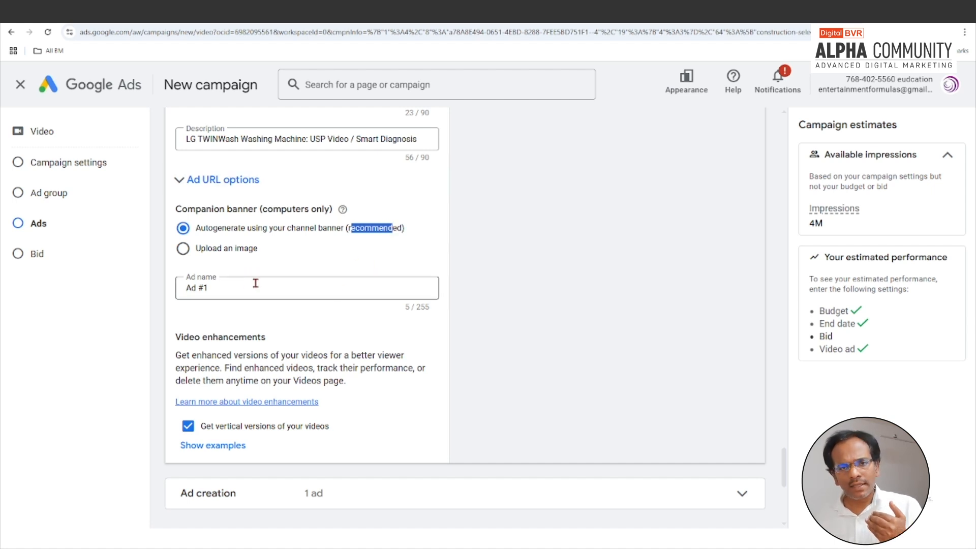
{"action": "left_click", "coordinate": [215, 252]}
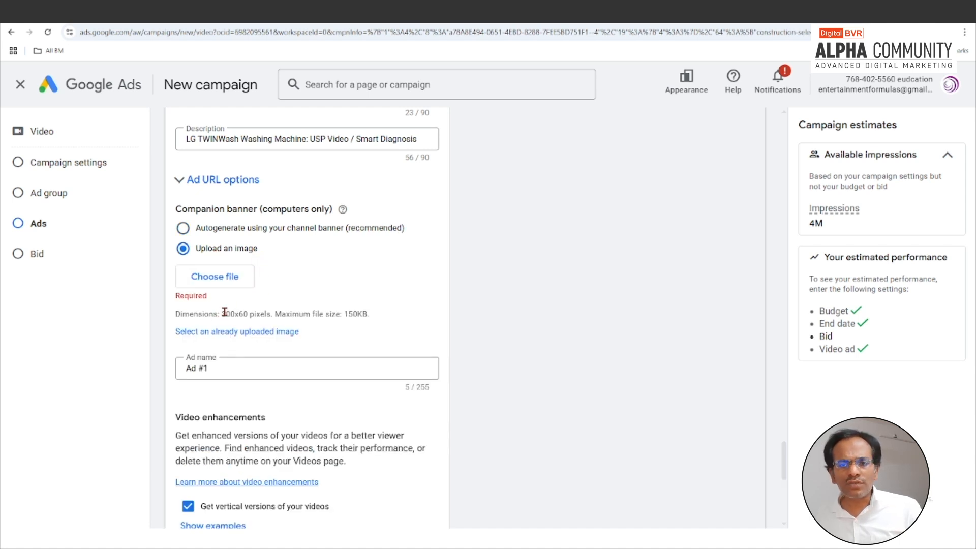
{"action": "left_click_drag", "start_coordinate": [222, 313], "coordinate": [273, 313]}
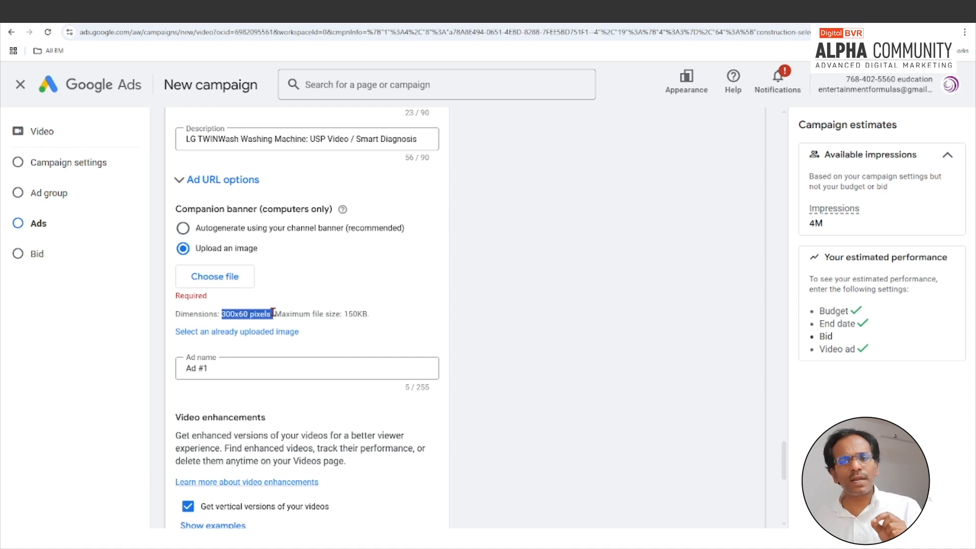
{"action": "left_click", "coordinate": [217, 231]}
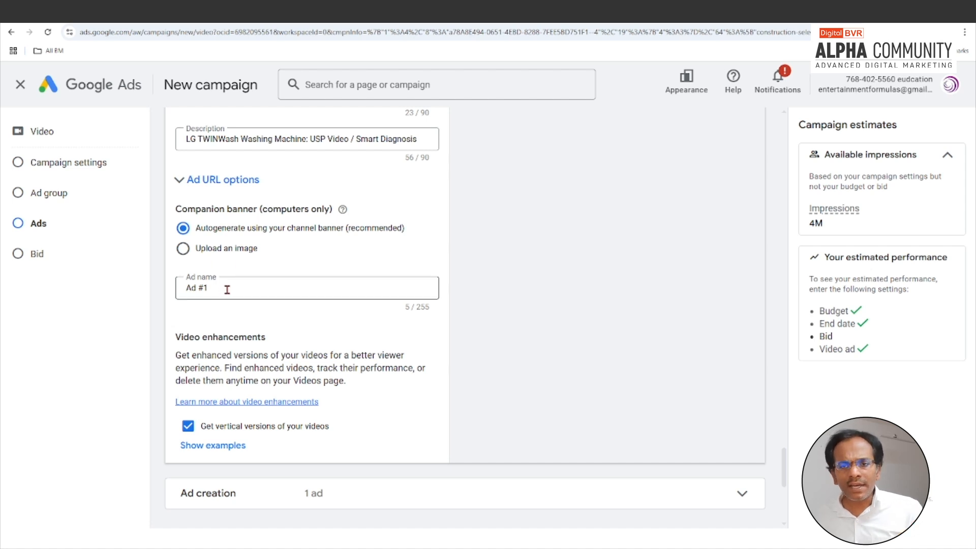
Step: Rename the ad as "LG Ad 1" and keep the companion banner autogenerated from the channel banner
{"action": "left_click_drag", "start_coordinate": [225, 289], "coordinate": [151, 300]}
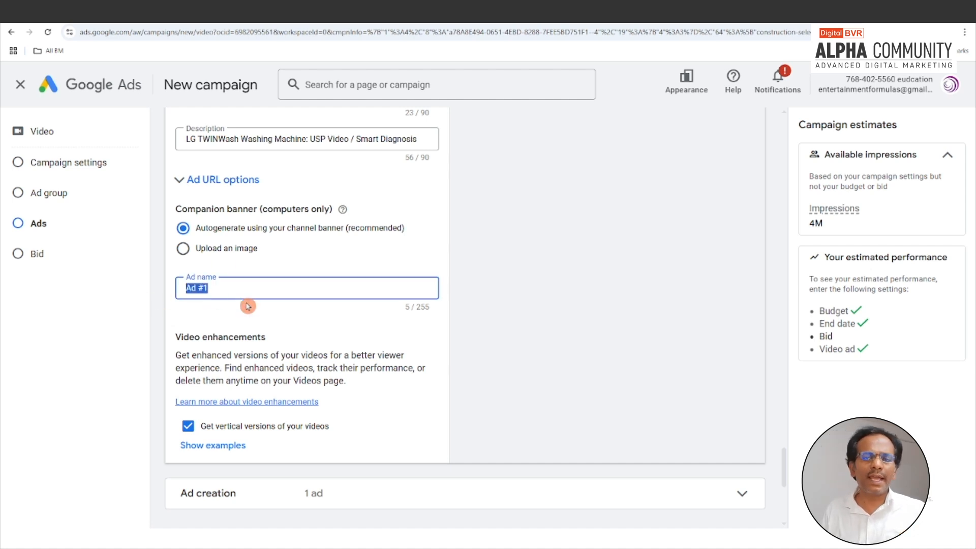
{"action": "type", "text": "LG"}
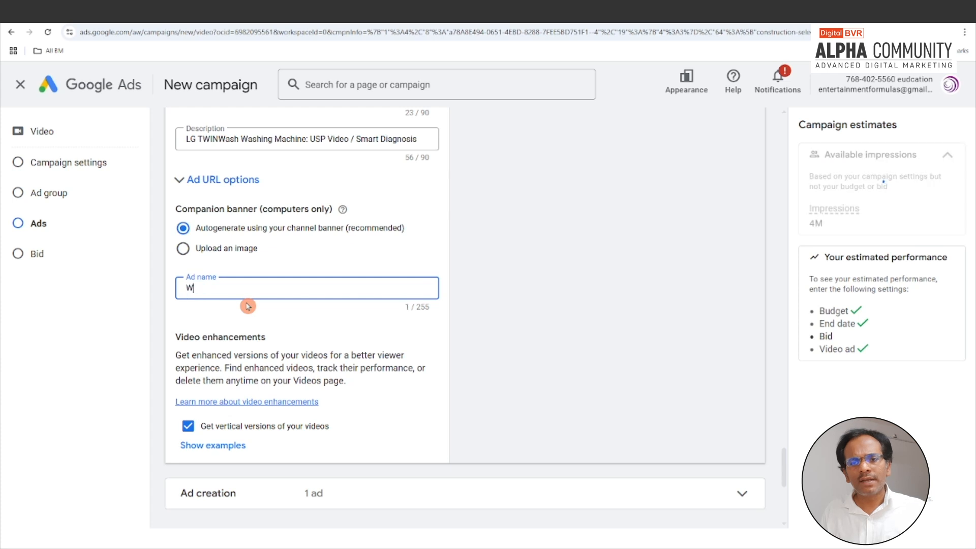
{"action": "type", "text": " Ad"}
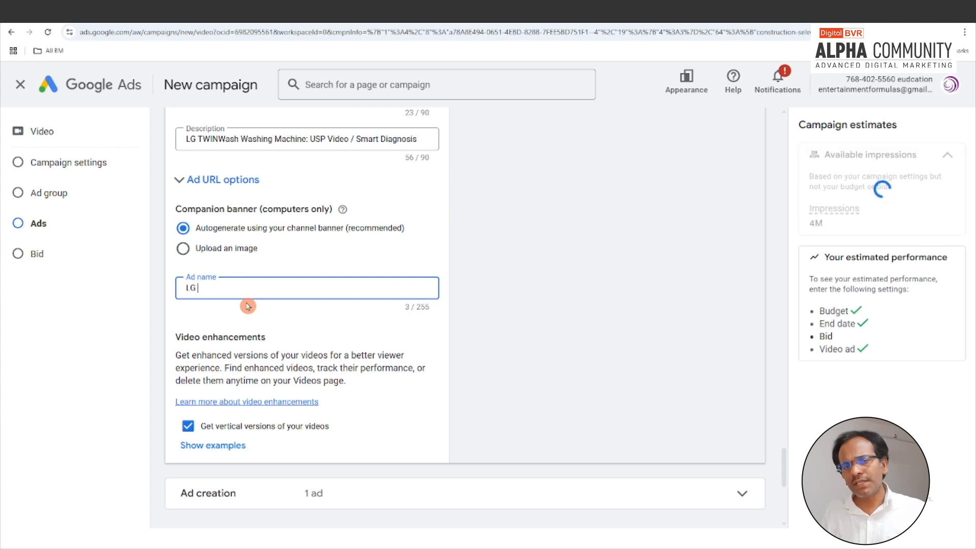
{"action": "type", "text": " 1"}
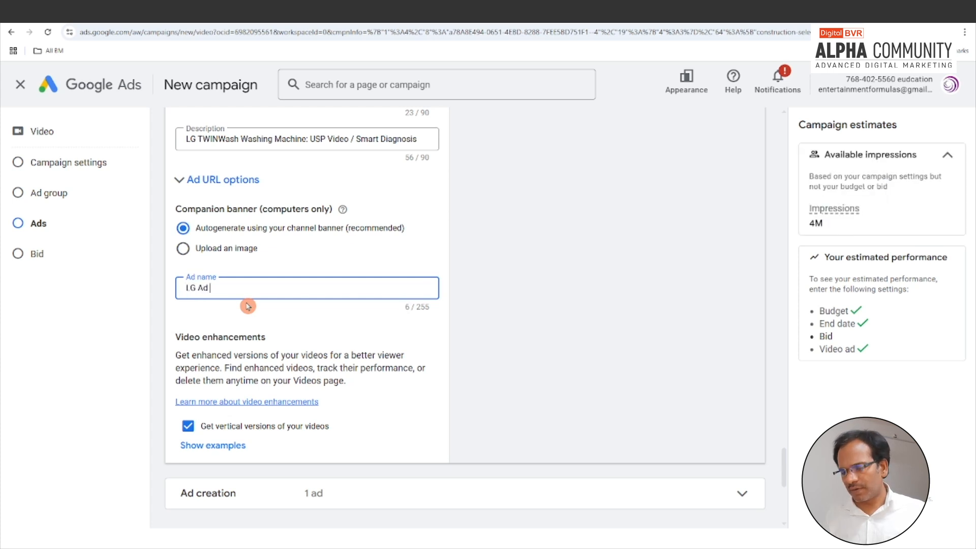
{"action": "left_click", "coordinate": [299, 249]}
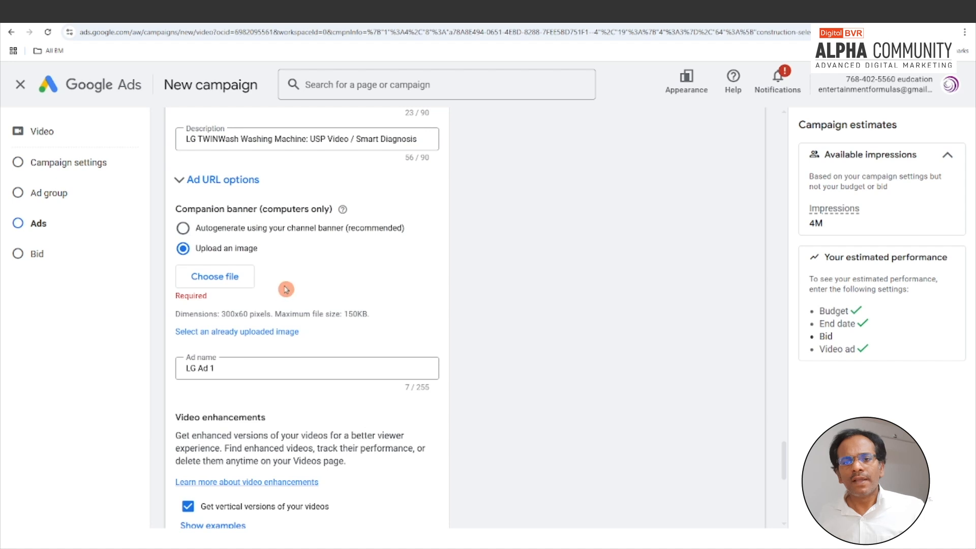
{"action": "left_click", "coordinate": [204, 229]}
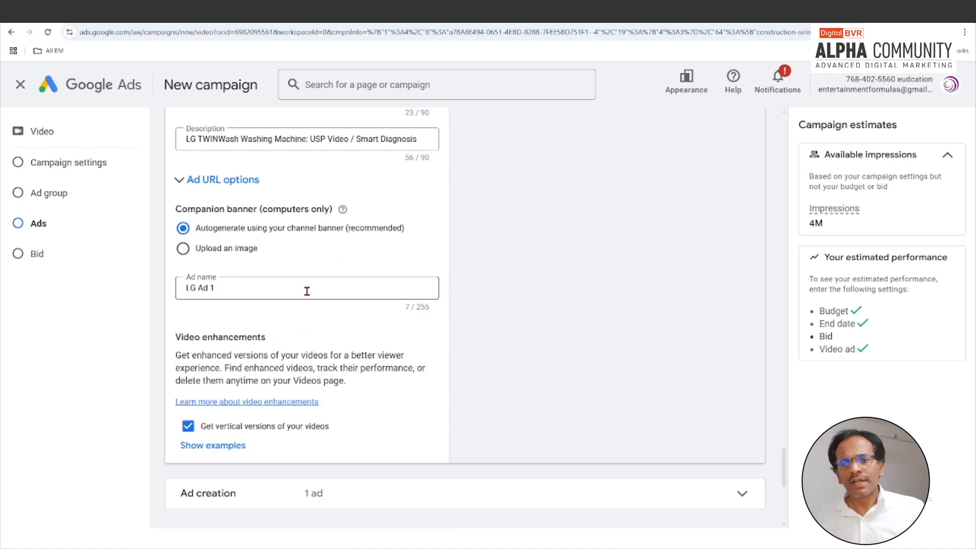
{"action": "left_click", "coordinate": [231, 280]}
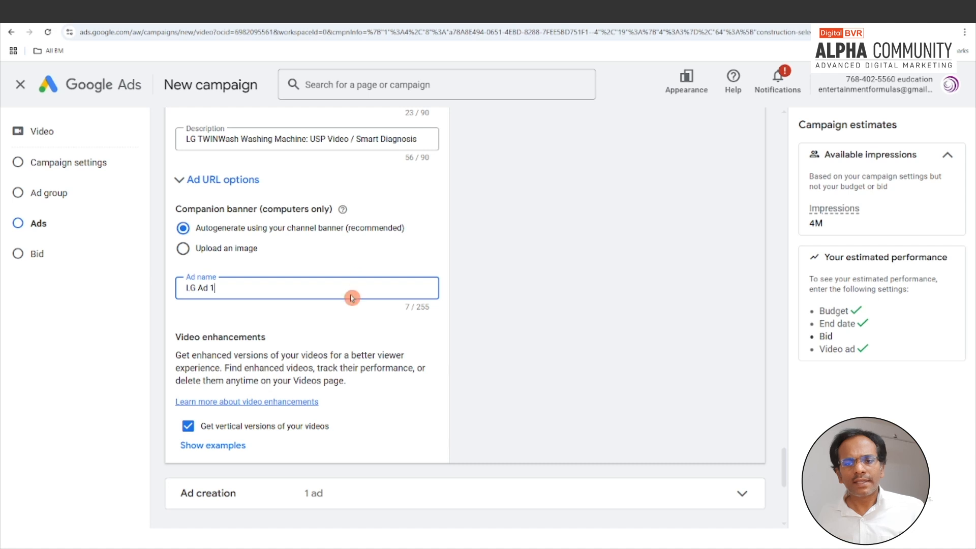
Step: View the video enhancement examples and keep the option for getting vertical versions of the videos enabled
{"action": "scroll", "coordinate": [349, 305], "scroll_direction": "down", "scroll_amount": 2}
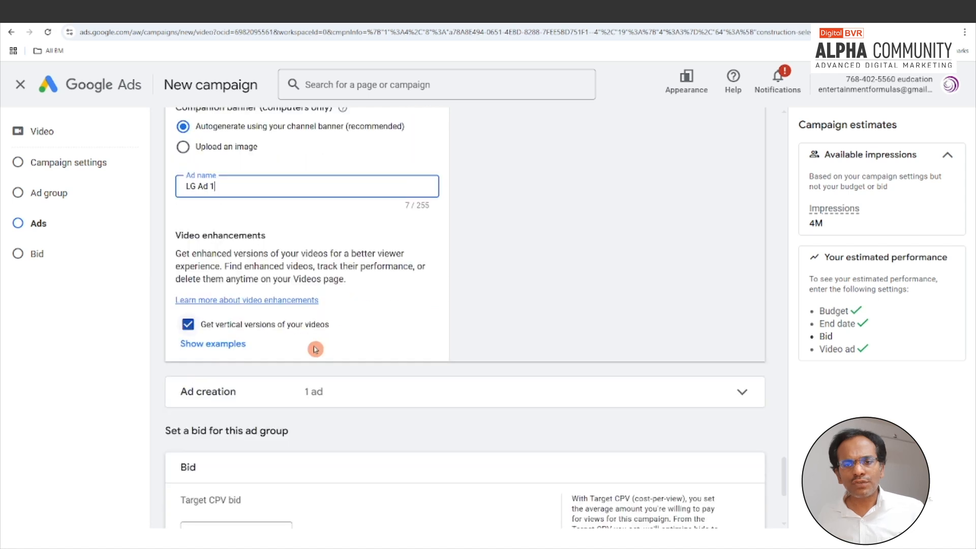
{"action": "left_click", "coordinate": [213, 344]}
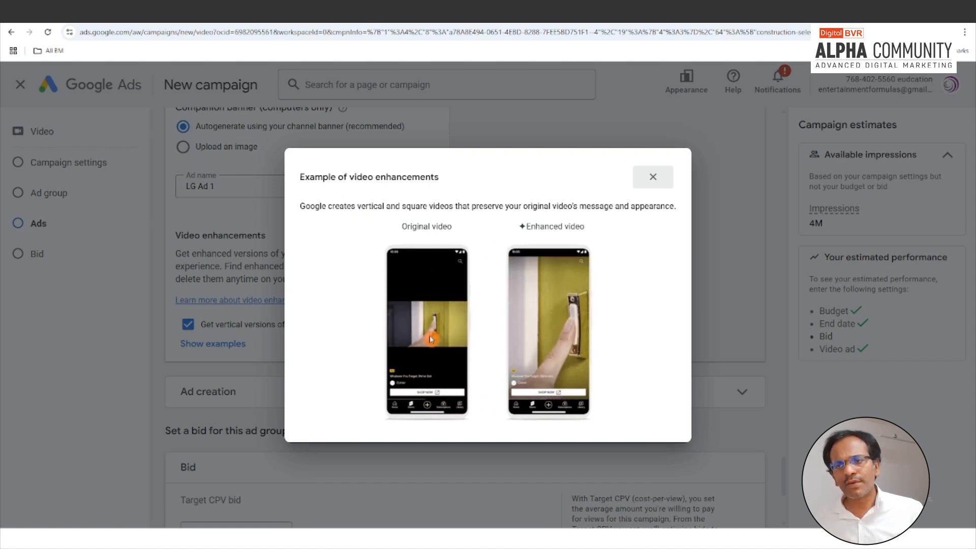
{"action": "left_click", "coordinate": [638, 181]}
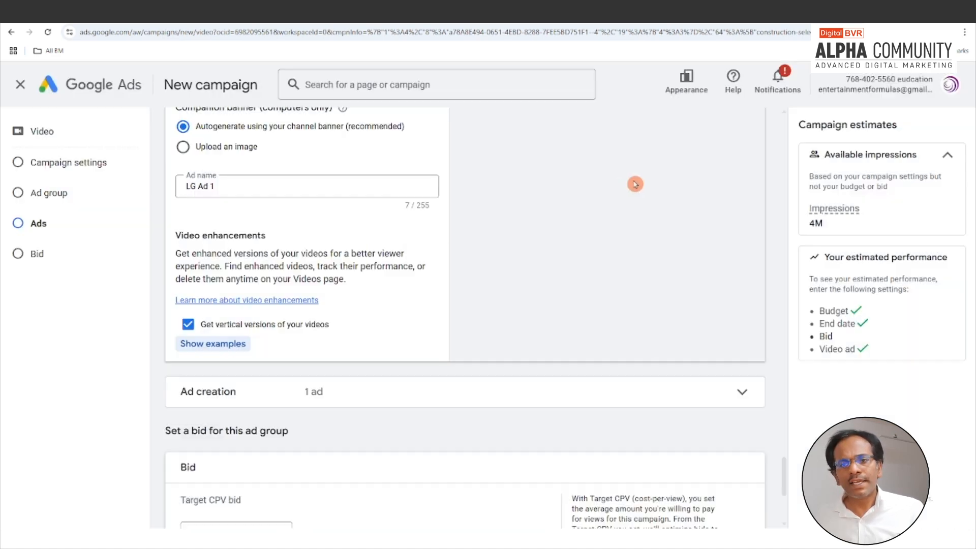
{"action": "left_click", "coordinate": [188, 326]}
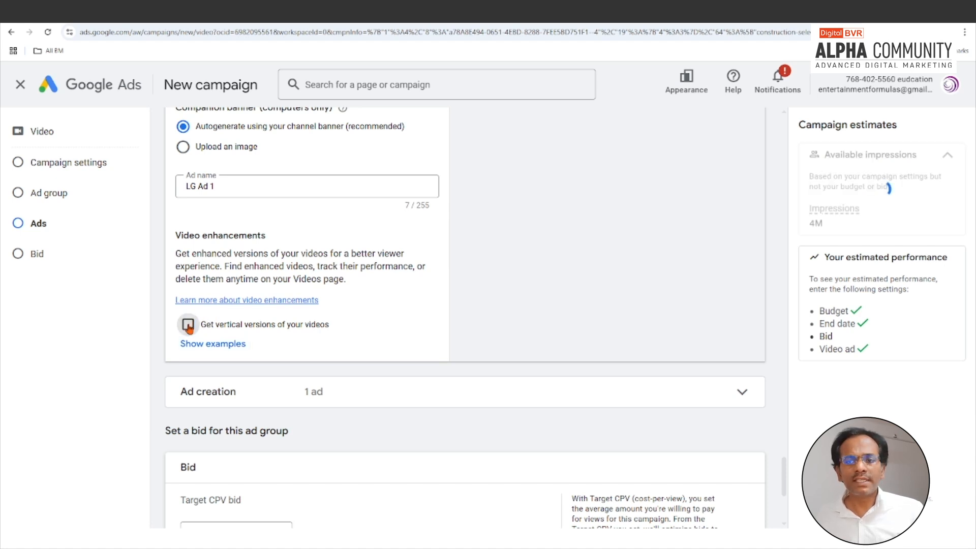
{"action": "left_click", "coordinate": [188, 326]}
Step: Review the completed ad fields and expand the Ad creation section to inspect the LG Ad 1 card
{"action": "scroll", "coordinate": [660, 356], "scroll_direction": "up", "scroll_amount": 5}
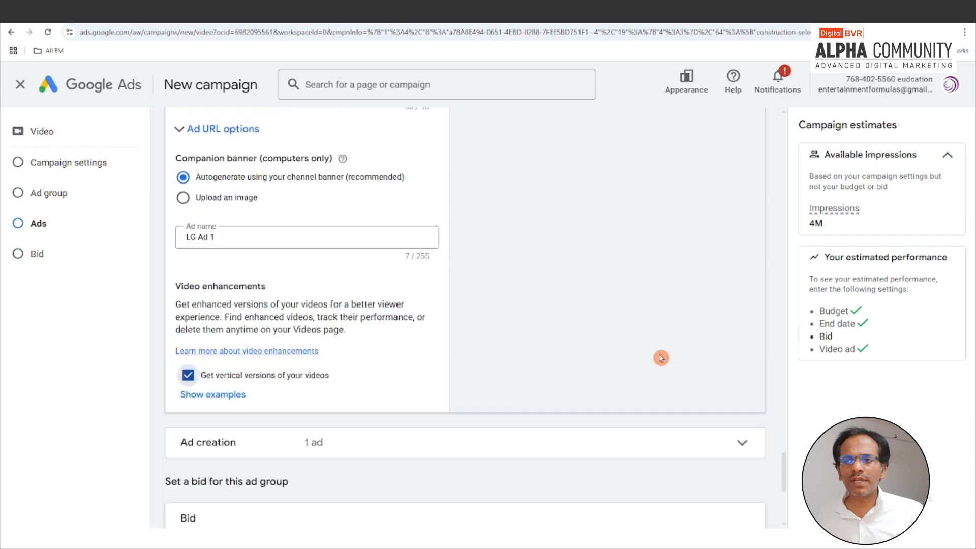
{"action": "scroll", "coordinate": [386, 355], "scroll_direction": "down", "scroll_amount": 7}
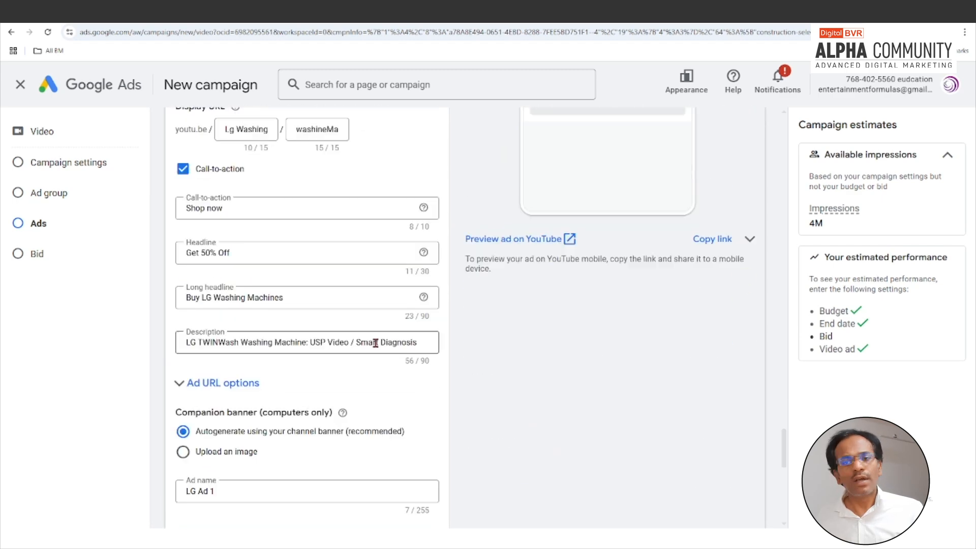
{"action": "scroll", "coordinate": [213, 407], "scroll_direction": "down", "scroll_amount": 4}
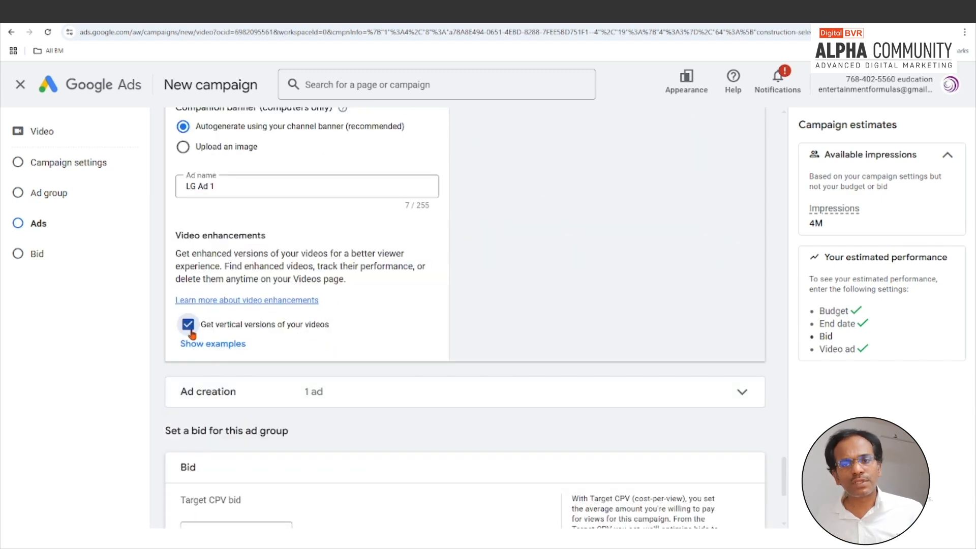
{"action": "scroll", "coordinate": [206, 350], "scroll_direction": "down", "scroll_amount": 2}
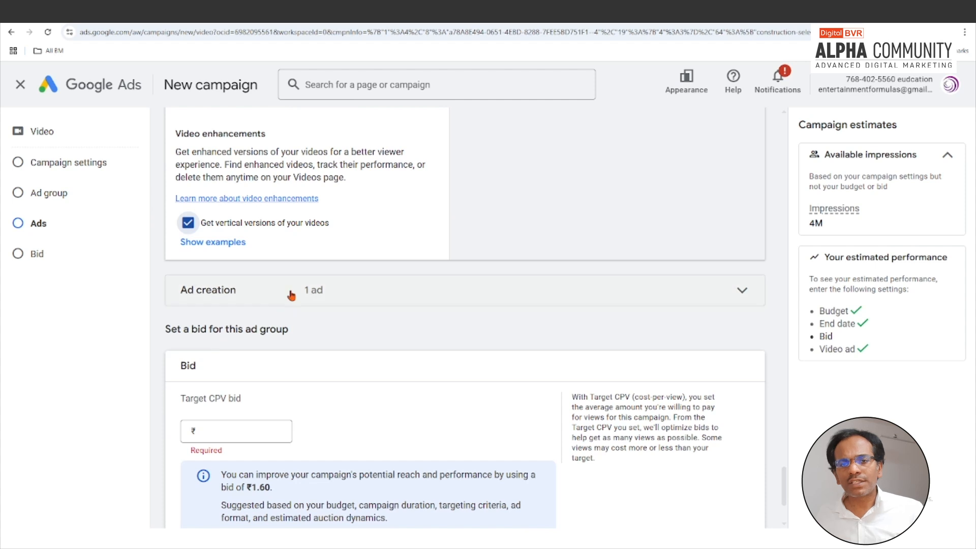
{"action": "left_click", "coordinate": [243, 293]}
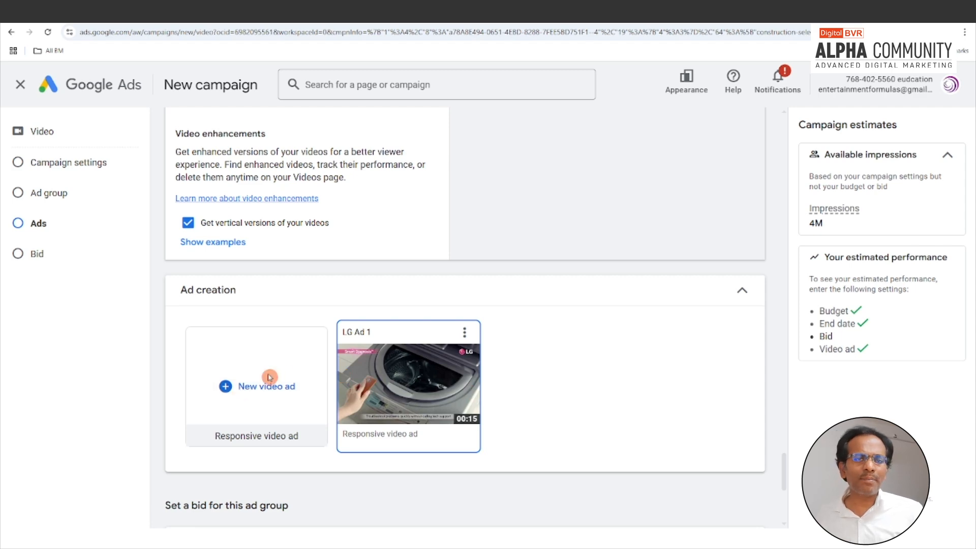
{"action": "left_click", "coordinate": [488, 407]}
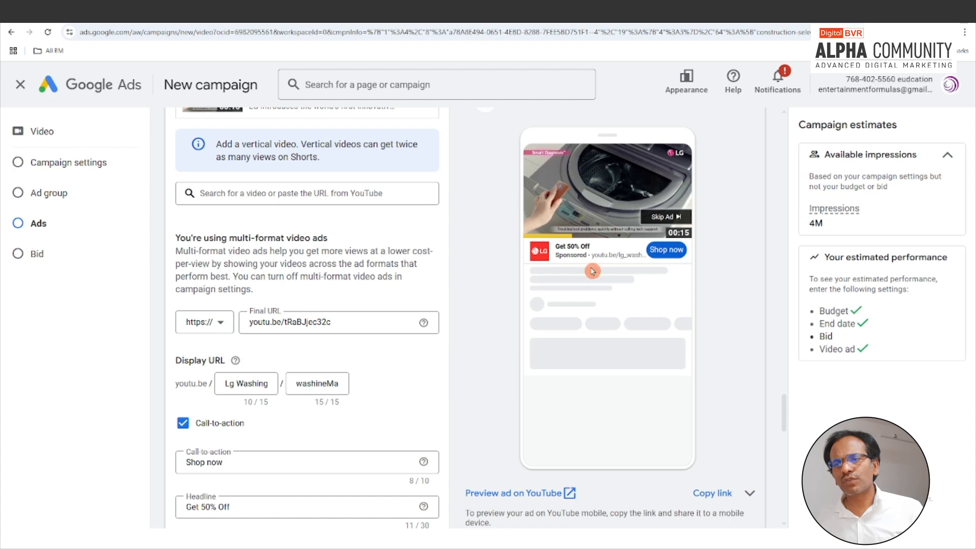
Step: Preview the LG ad on YouTube and examine its headline, Shop now call-to-action, display URL and companion banner
{"action": "scroll", "coordinate": [500, 215], "scroll_direction": "up", "scroll_amount": 1}
{"action": "scroll", "coordinate": [667, 304], "scroll_direction": "down", "scroll_amount": 5}
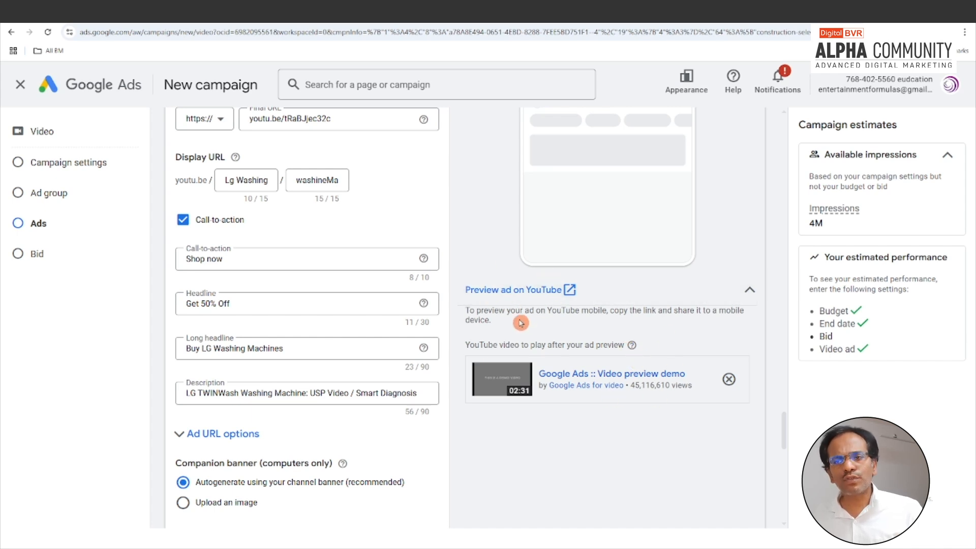
{"action": "left_click", "coordinate": [529, 293]}
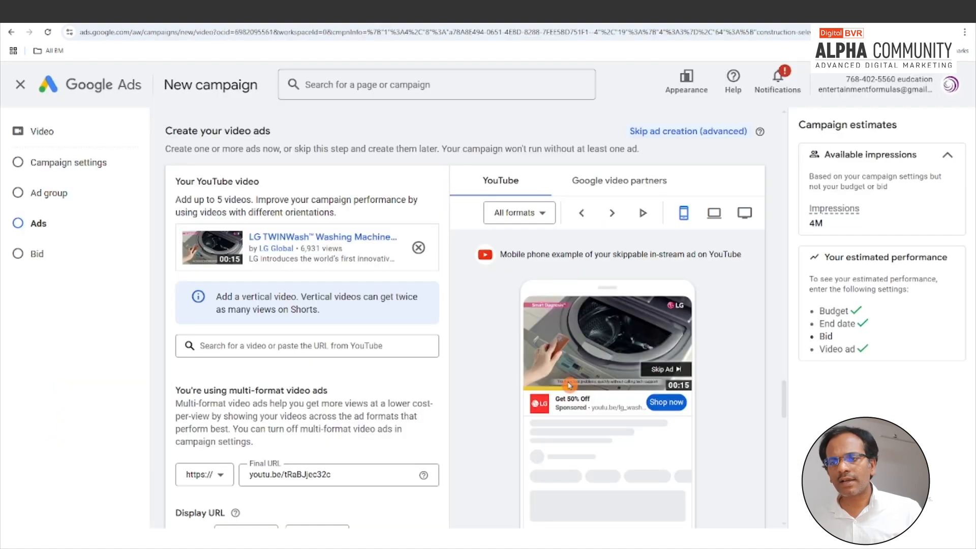
{"action": "scroll", "coordinate": [603, 427], "scroll_direction": "down", "scroll_amount": 5}
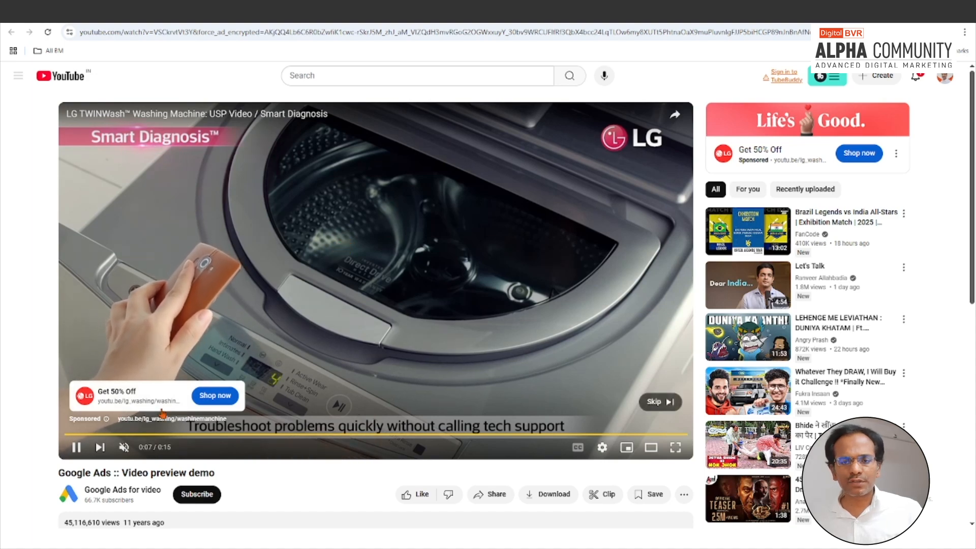
{"action": "scroll", "coordinate": [203, 417], "scroll_direction": "down", "scroll_amount": 1}
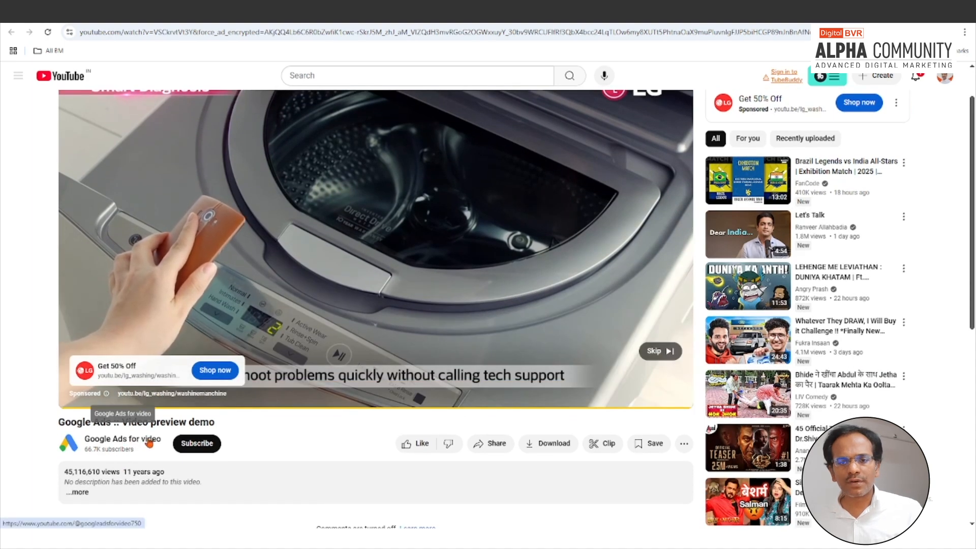
{"action": "scroll", "coordinate": [335, 174], "scroll_direction": "up", "scroll_amount": 1}
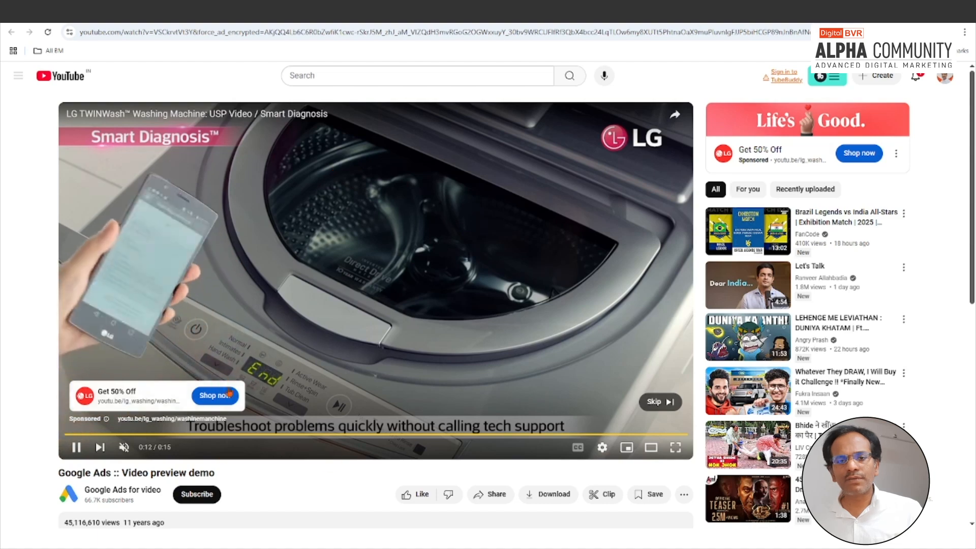
{"action": "key", "text": "F5"}
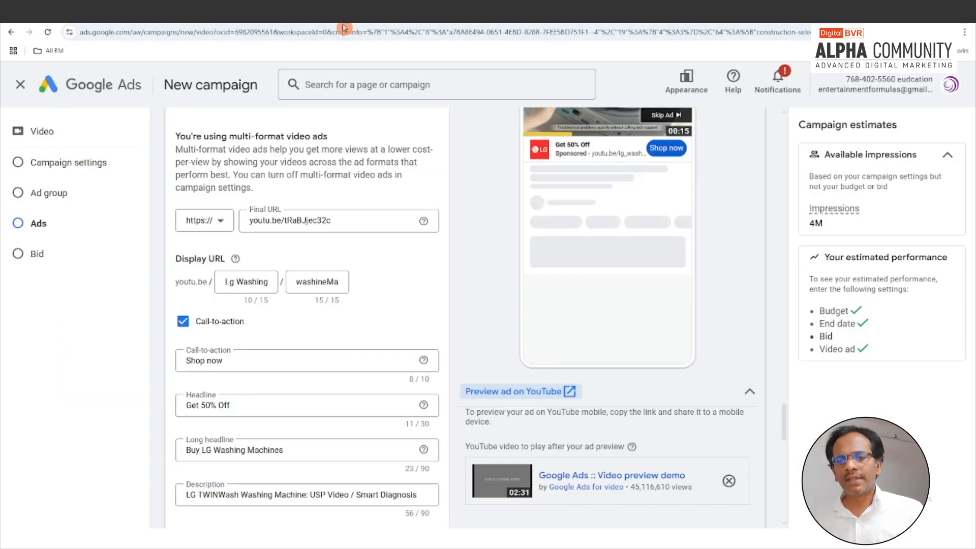
Step: Switch to the mind map and examine the Stage 2 ad groups for DM English and DM Hindi
{"action": "scroll", "coordinate": [307, 423], "scroll_direction": "down", "scroll_amount": 10}
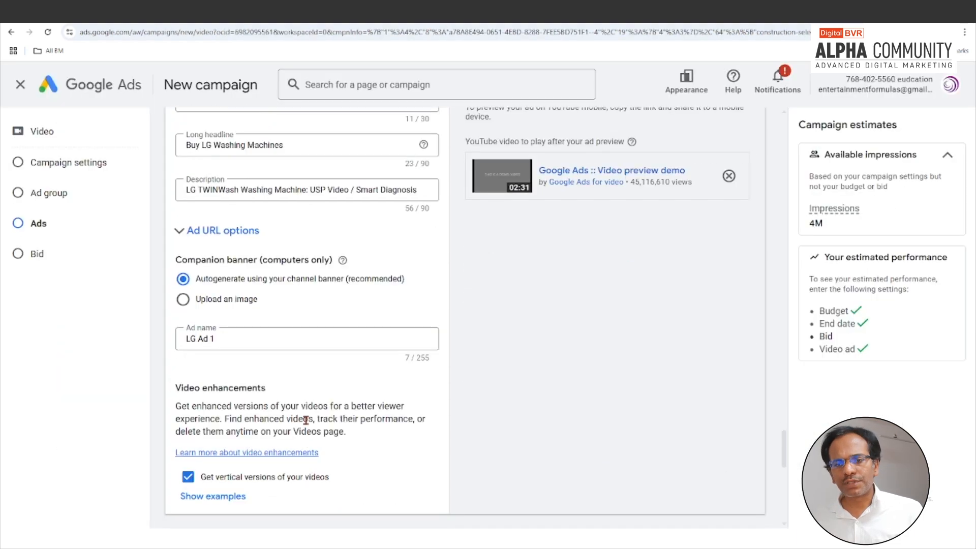
{"action": "scroll", "coordinate": [307, 423], "scroll_direction": "up", "scroll_amount": 7}
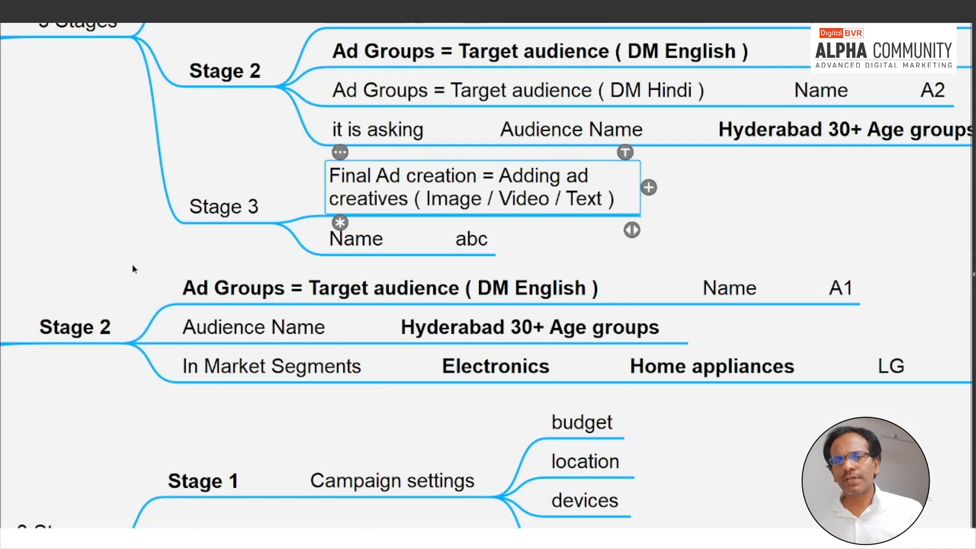
{"action": "scroll", "coordinate": [135, 270], "scroll_direction": "up", "scroll_amount": 3}
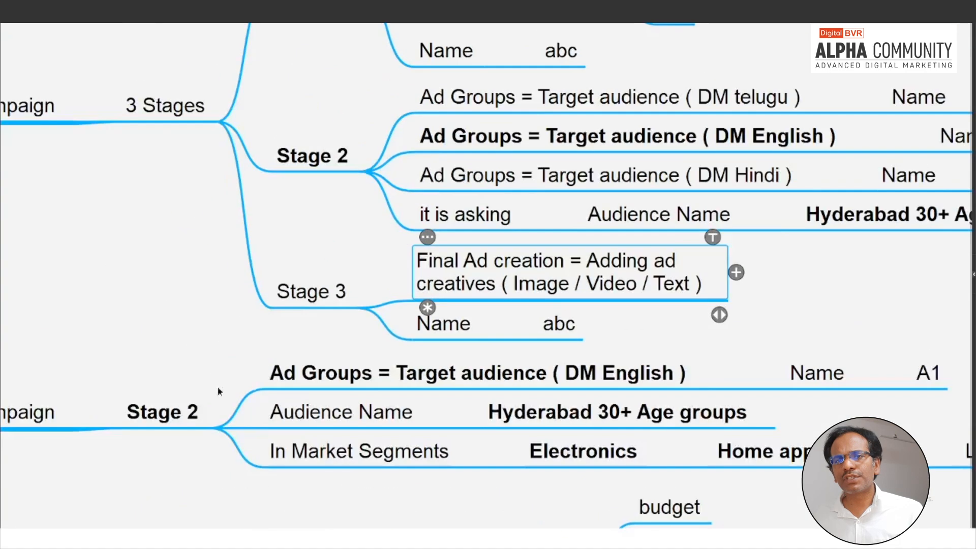
{"action": "scroll", "coordinate": [286, 358], "scroll_direction": "down", "scroll_amount": 1}
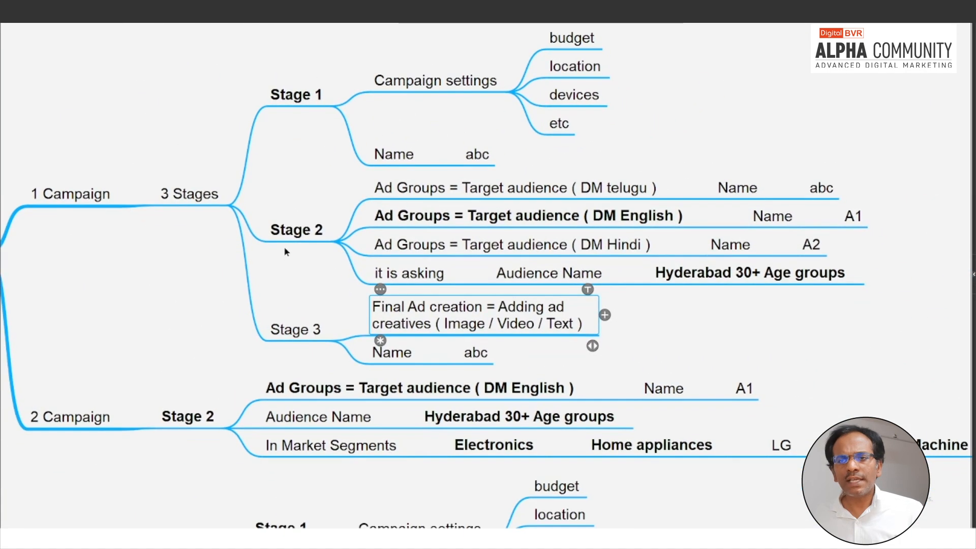
{"action": "left_click", "coordinate": [293, 237]}
{"action": "left_click", "coordinate": [414, 215]}
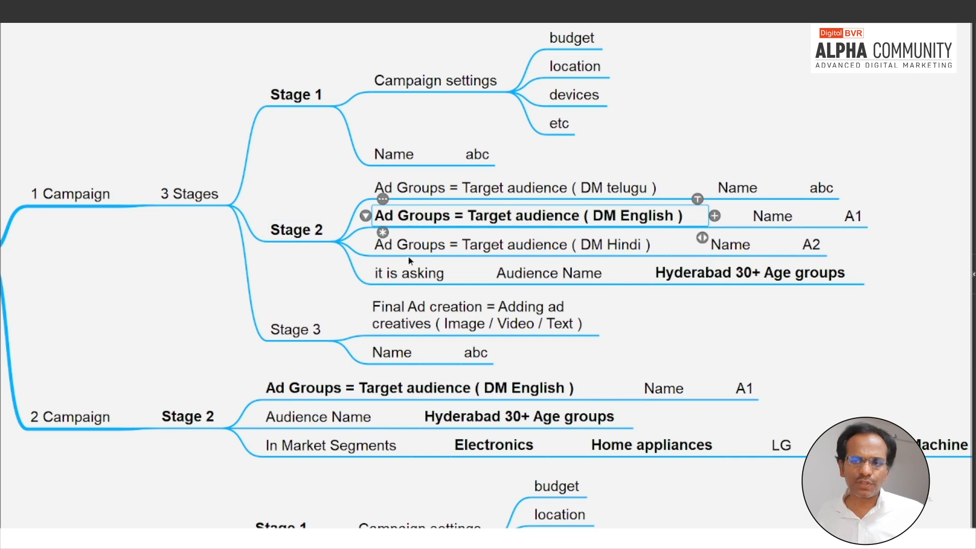
{"action": "left_click", "coordinate": [420, 230]}
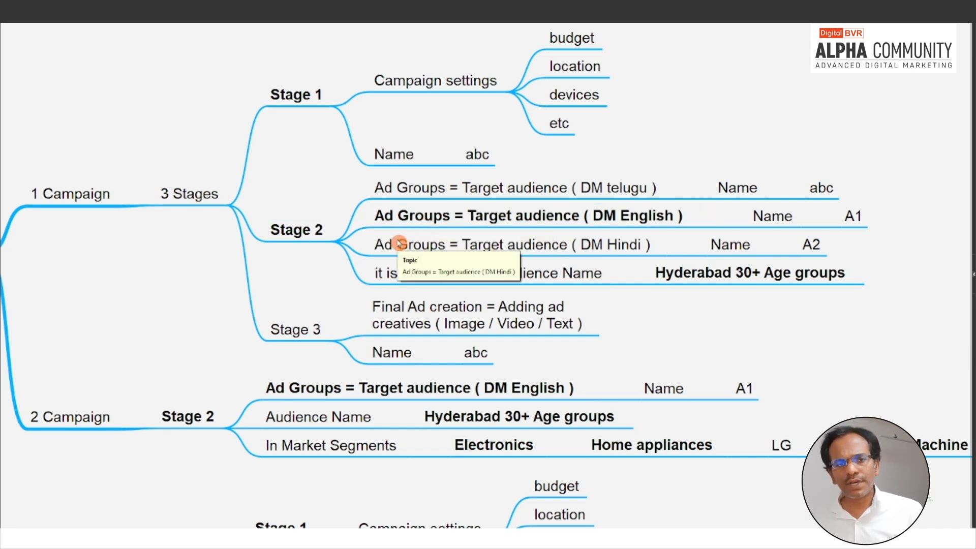
Step: Add a Multiple ads subtopic under Stage 3 of the 1 Campaign branch
{"action": "left_click", "coordinate": [306, 335]}
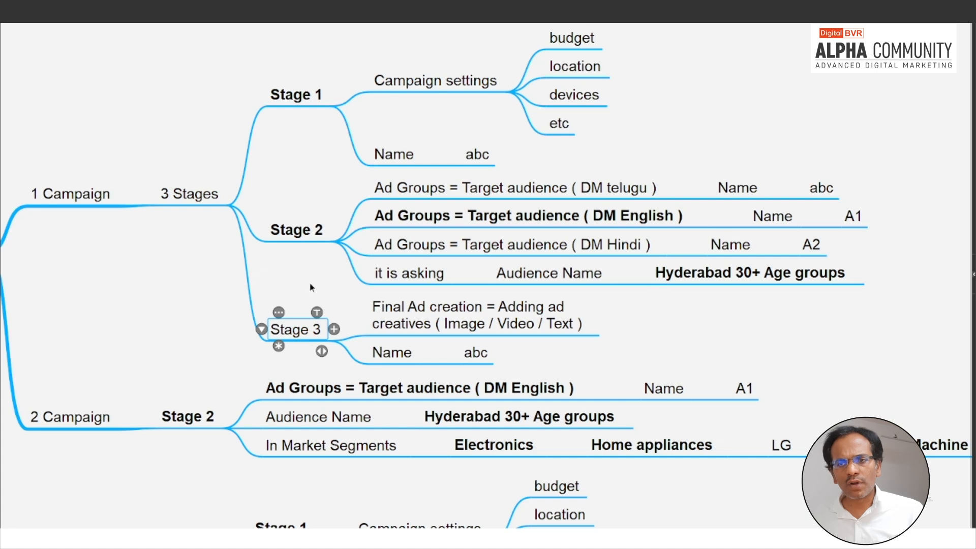
{"action": "scroll", "coordinate": [311, 288], "scroll_direction": "down", "scroll_amount": 5}
{"action": "left_click", "coordinate": [294, 207]}
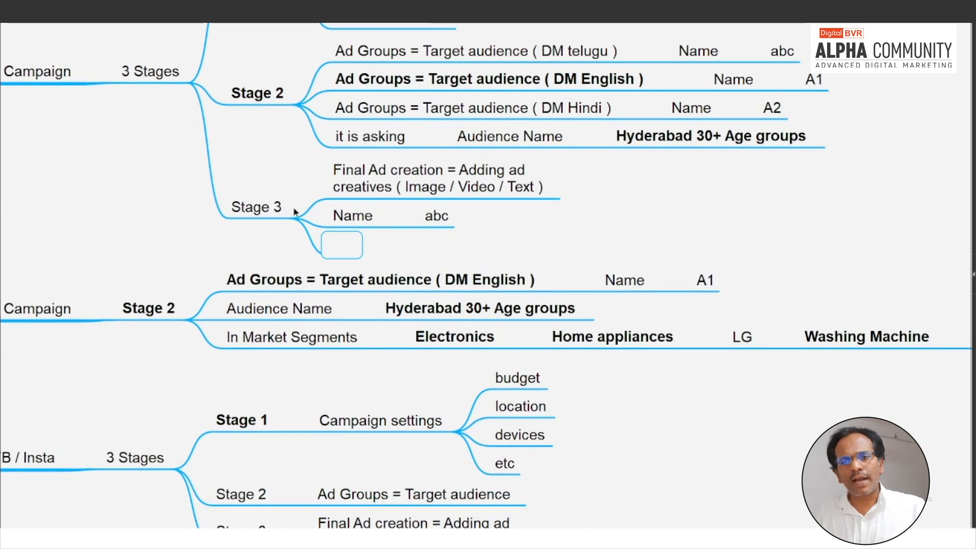
{"action": "type", "text": "Multiple ads"}
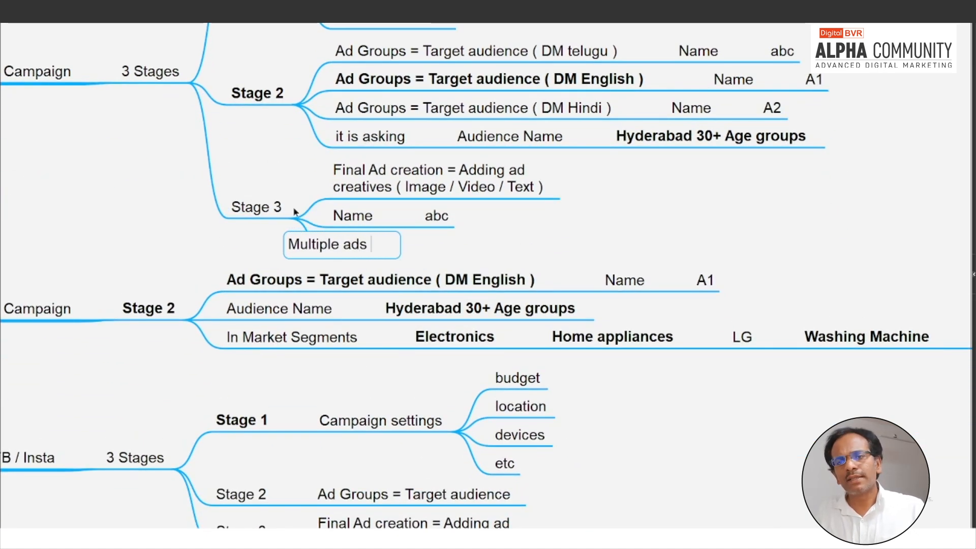
Step: Add the subtopics Ad 1, Ad 2, Ad 3 and Ad 4 under Multiple ads
{"action": "key", "text": "Tab"}
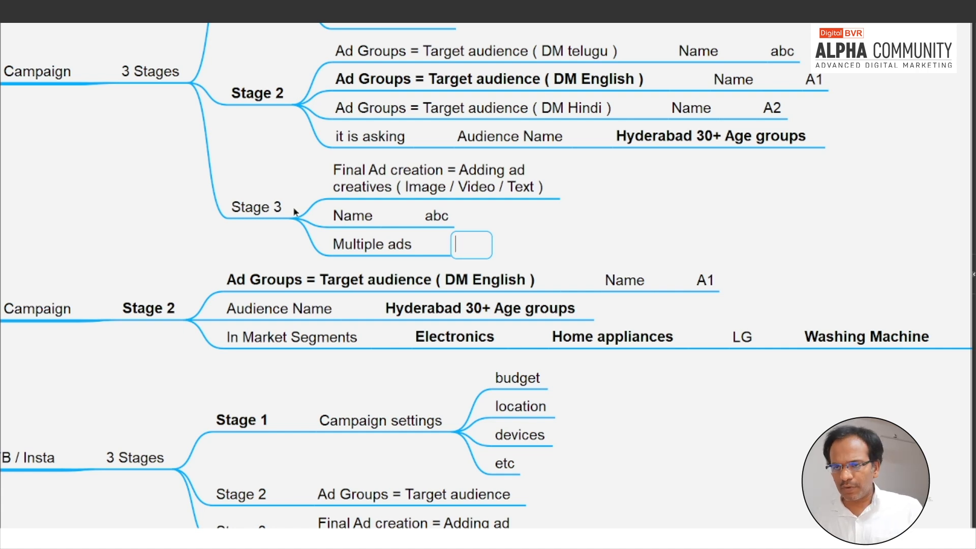
{"action": "type", "text": "Ad 1"}
{"action": "key", "text": "Return"}
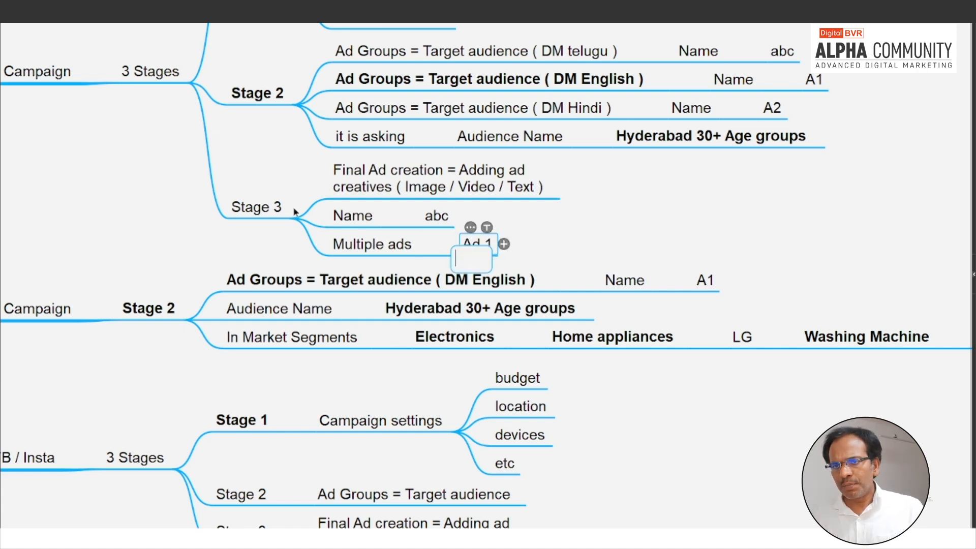
{"action": "key", "text": "Return"}
{"action": "type", "text": "Ad 2"}
{"action": "key", "text": "Return"}
{"action": "key", "text": "Return"}
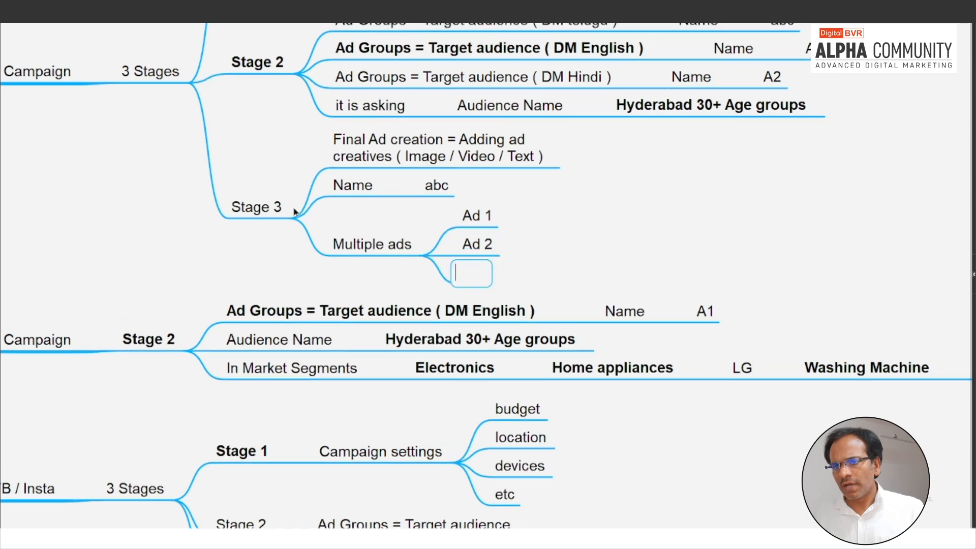
{"action": "type", "text": "Ad 3"}
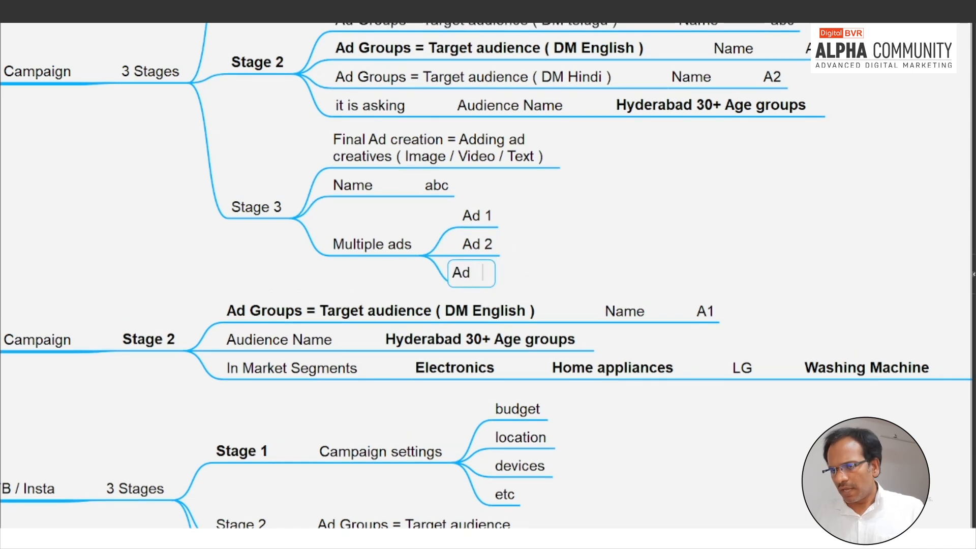
{"action": "key", "text": "Return"}
{"action": "key", "text": "Return"}
{"action": "type", "text": "Ad 4"}
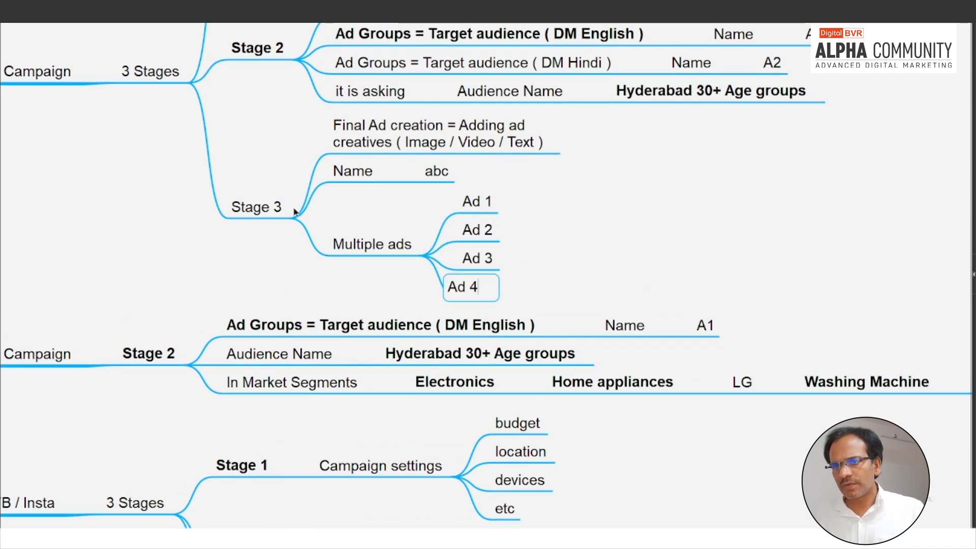
{"action": "key", "text": "Return"}
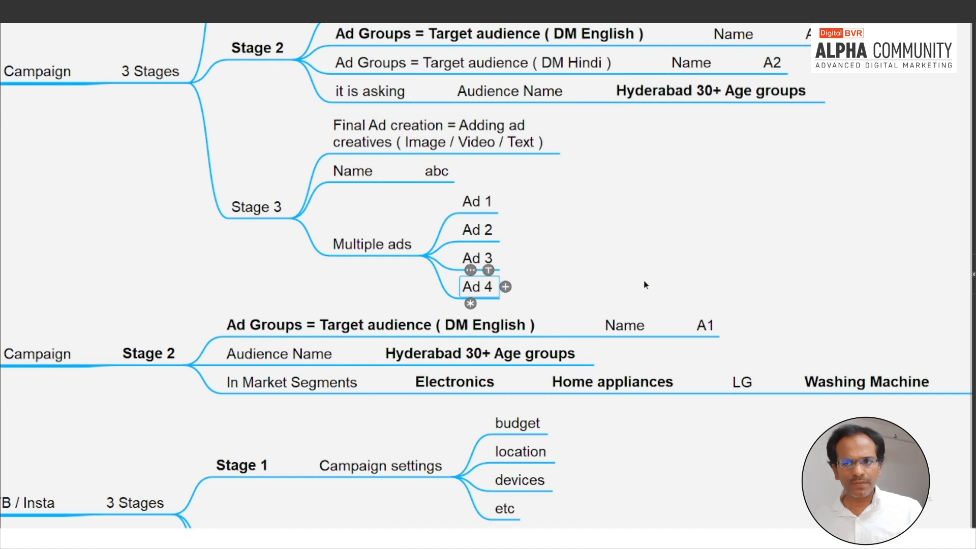
{"action": "key", "text": "Escape"}
Step: Switch to the Google Ads campaign and add a new video ad beside LG Ad 1
{"action": "left_click", "coordinate": [508, 538]}
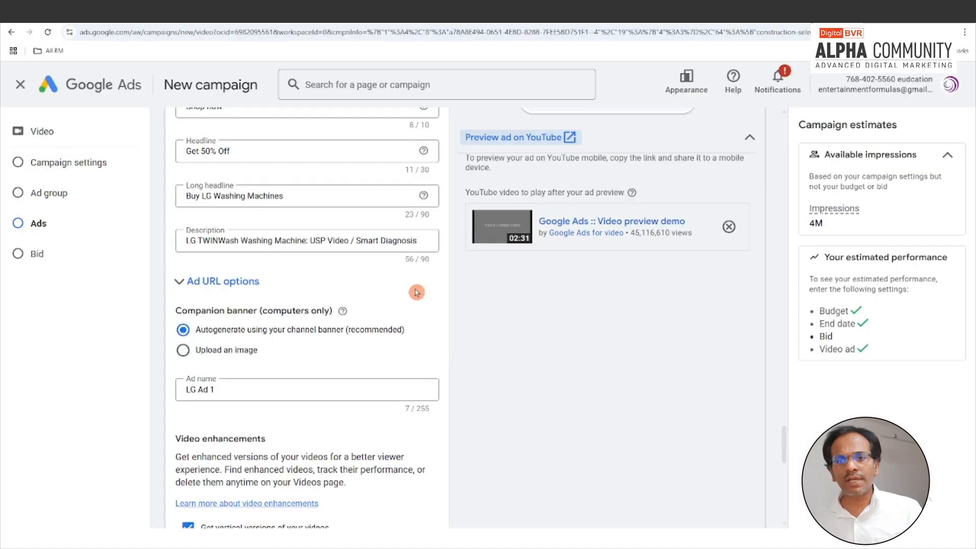
{"action": "scroll", "coordinate": [542, 415], "scroll_direction": "down", "scroll_amount": 5}
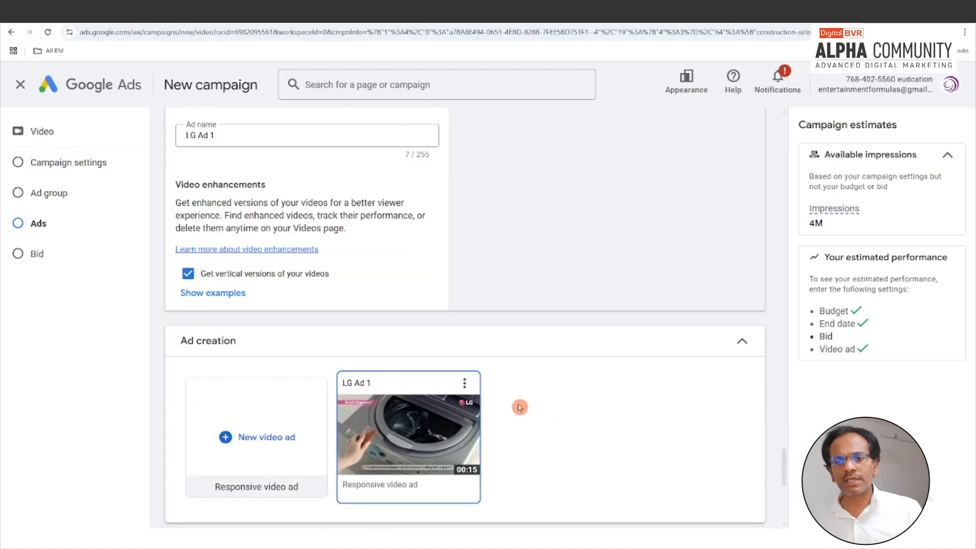
{"action": "left_click", "coordinate": [270, 440]}
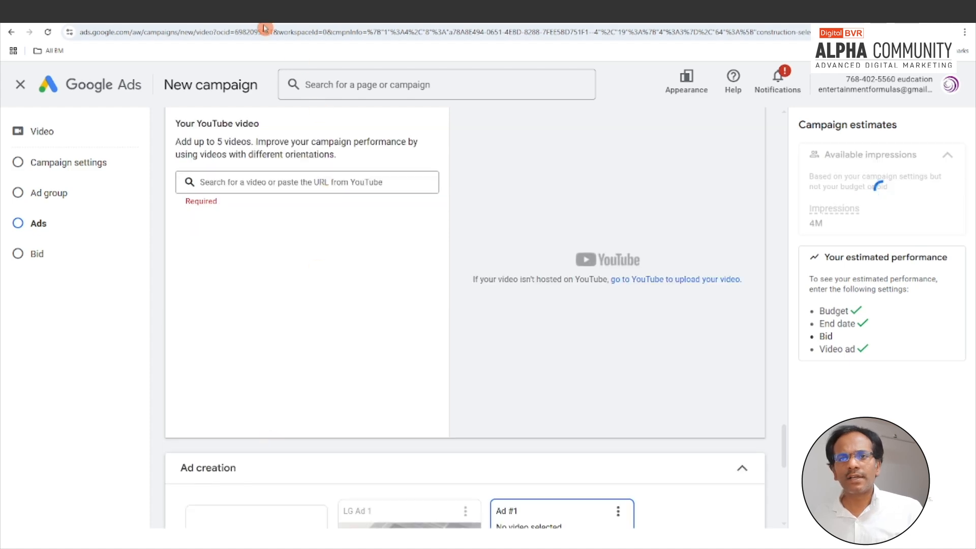
Step: Copy the link of the third video in YouTube's LG Washing machine playlist and set it as the new ad's video
{"action": "left_click", "coordinate": [277, 13]}
{"action": "scroll", "coordinate": [16, 310], "scroll_direction": "down", "scroll_amount": 4}
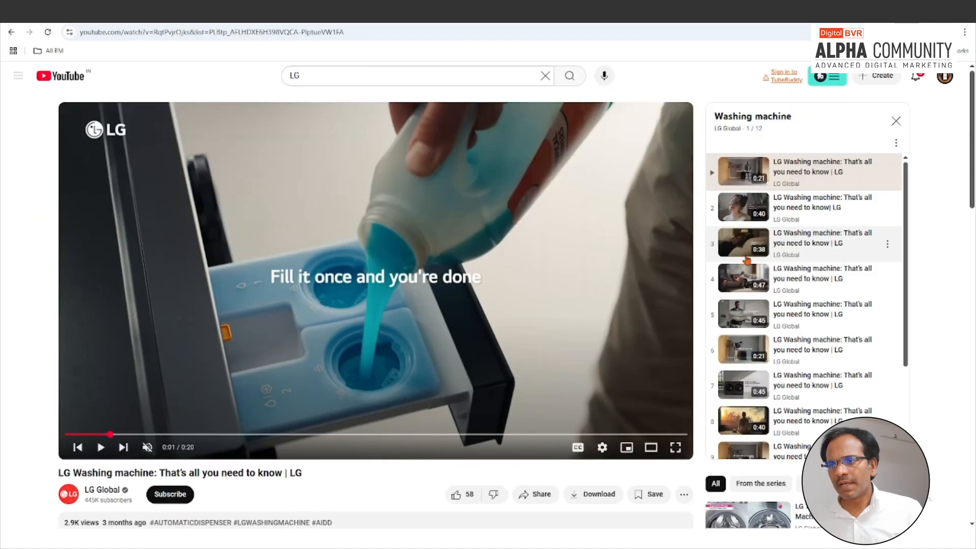
{"action": "right_click", "coordinate": [744, 255]}
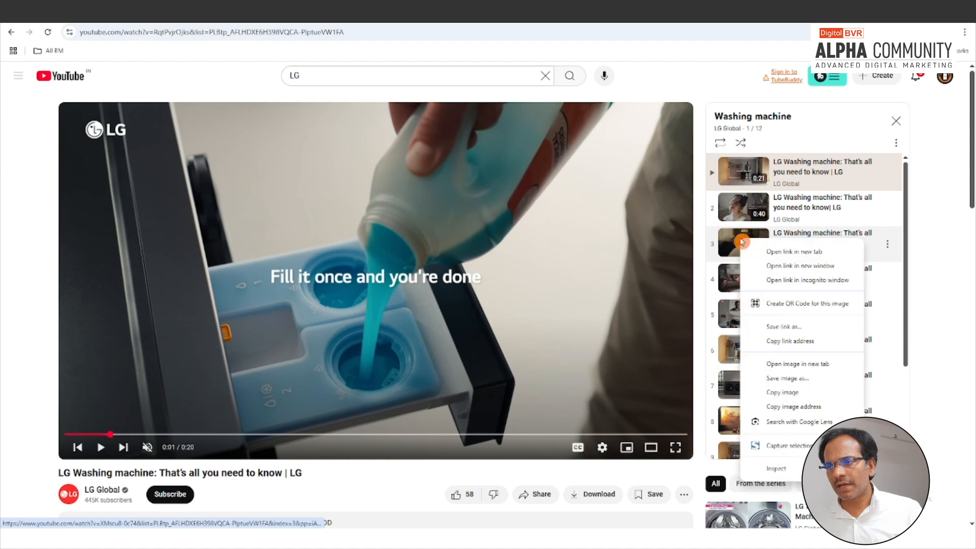
{"action": "left_click", "coordinate": [785, 341]}
{"action": "left_click", "coordinate": [277, 14]}
{"action": "left_click", "coordinate": [280, 181]}
{"action": "key", "text": "ctrl+v"}
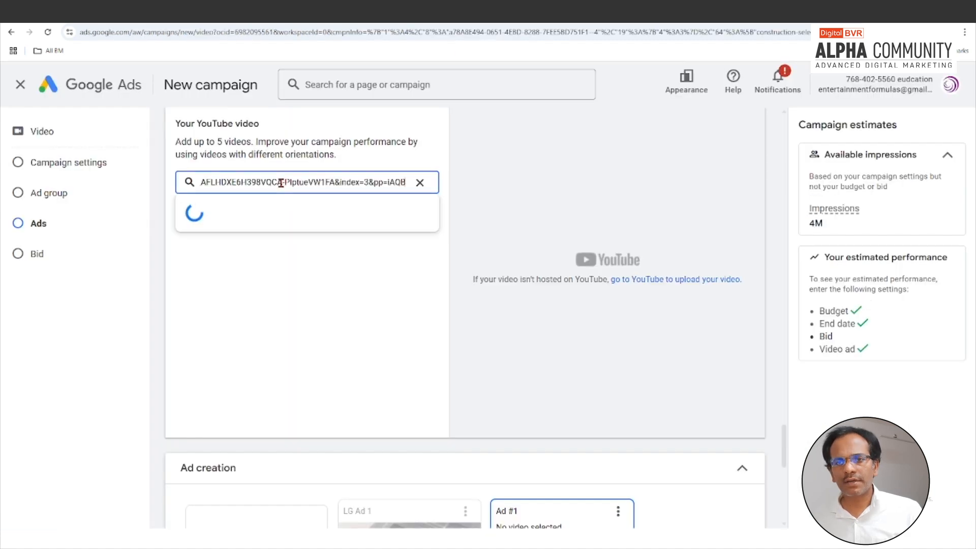
Step: Set the final URL to the copied video link and the display URL paths to "washing machine" and "lg"
{"action": "scroll", "coordinate": [309, 365], "scroll_direction": "down", "scroll_amount": 1}
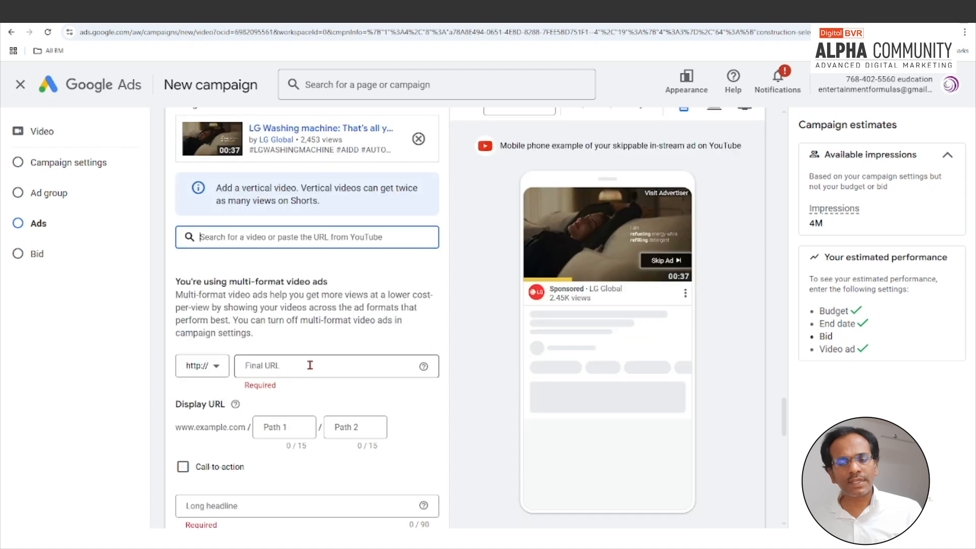
{"action": "left_click", "coordinate": [310, 366]}
{"action": "key", "text": "ctrl+v"}
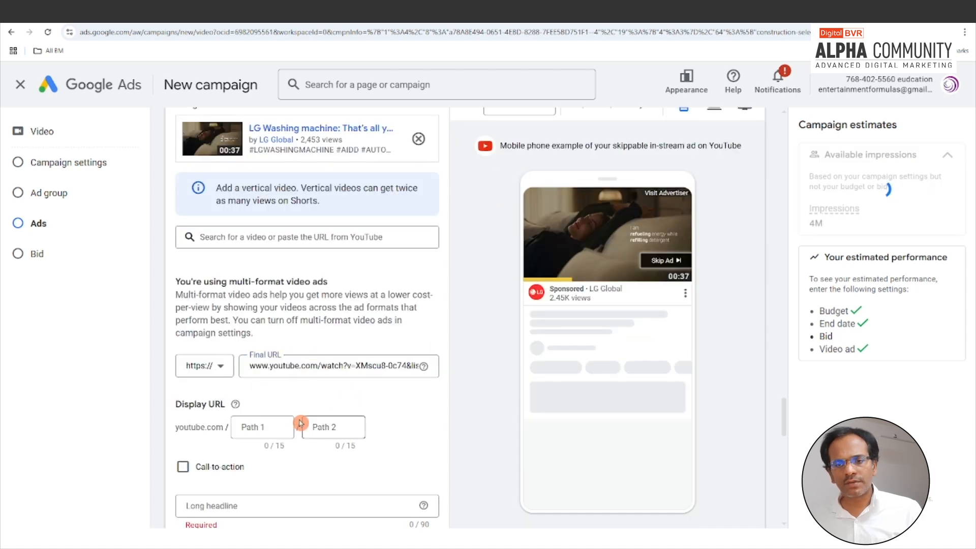
{"action": "left_click", "coordinate": [275, 428]}
{"action": "type", "text": "washing machine"}
{"action": "left_click", "coordinate": [355, 426]}
{"action": "type", "text": "lg"}
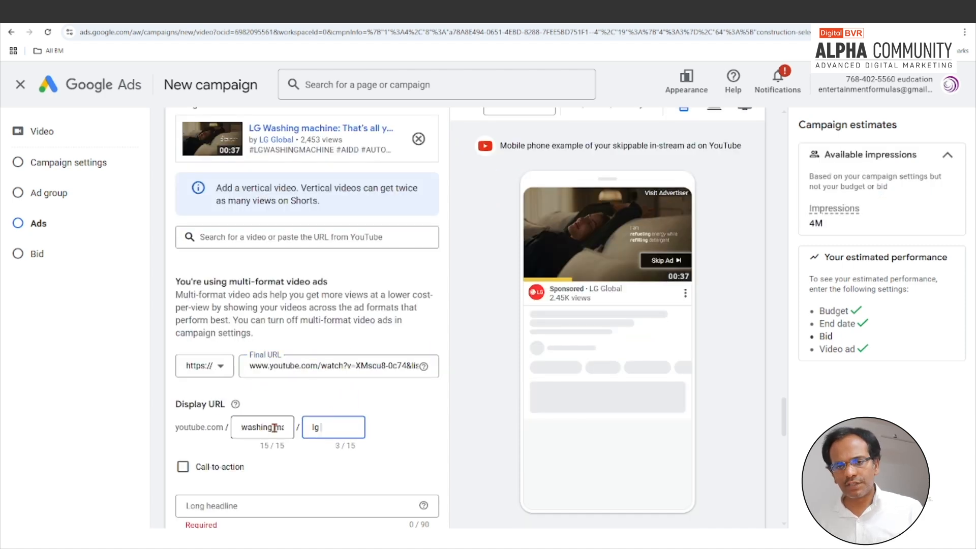
{"action": "left_click", "coordinate": [398, 411]}
Step: Enable the call-to-action for the new ad and set it to Book now
{"action": "scroll", "coordinate": [356, 417], "scroll_direction": "down", "scroll_amount": 2}
{"action": "left_click", "coordinate": [183, 365]}
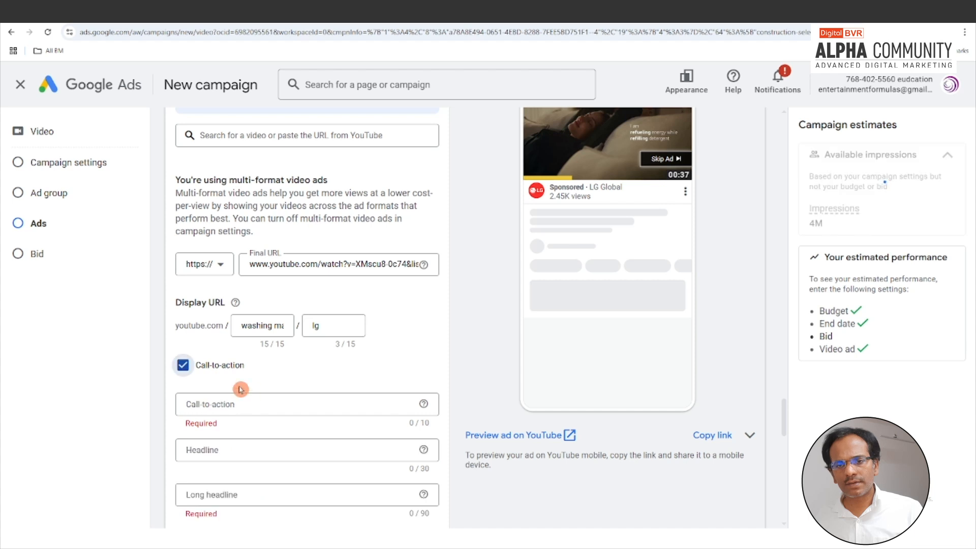
{"action": "left_click", "coordinate": [276, 403]}
{"action": "left_click", "coordinate": [214, 342]}
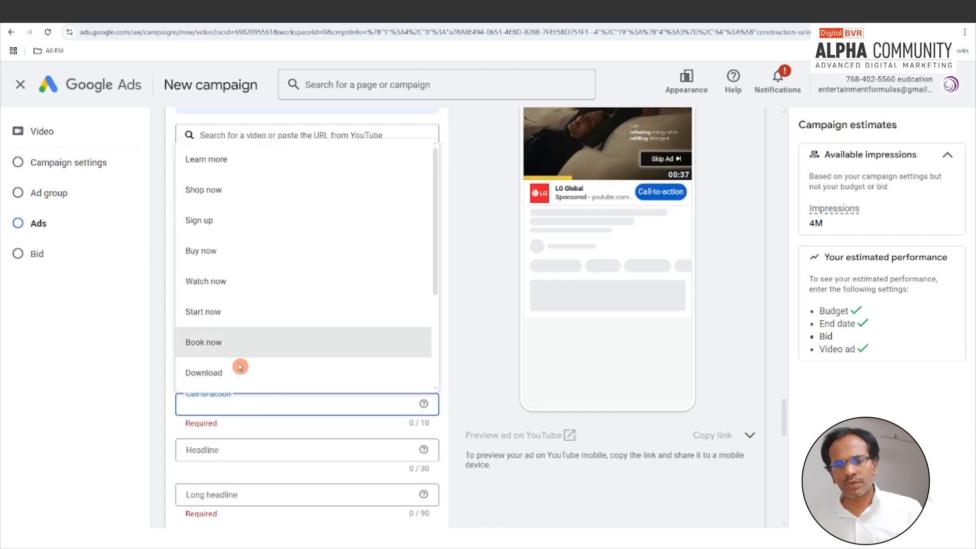
Step: Enter the headline "get best washine machine", long headline "LG Washing machine" and description "That's all you need to know"
{"action": "left_click", "coordinate": [274, 451]}
{"action": "type", "text": "get best"}
{"action": "scroll", "coordinate": [245, 298], "scroll_direction": "down", "scroll_amount": 3}
{"action": "type", "text": "wa"}
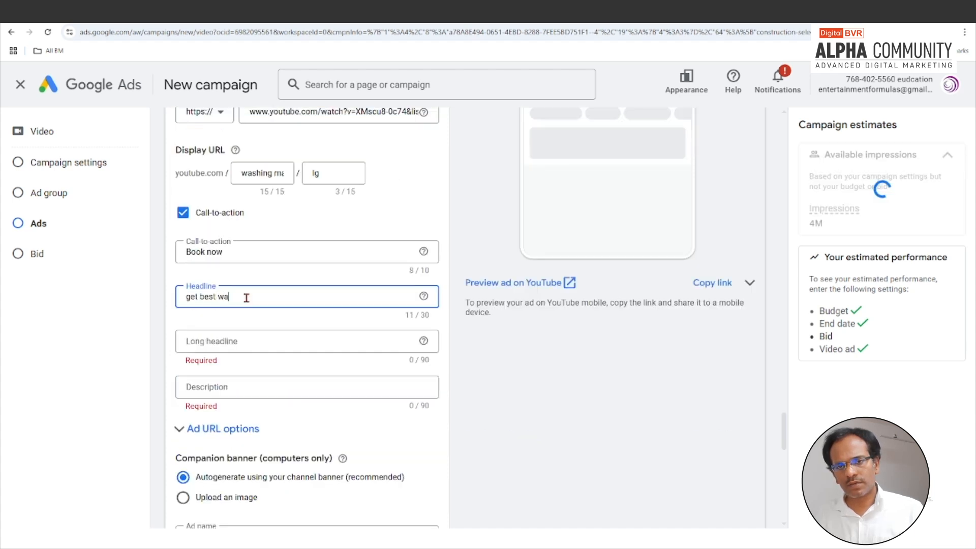
{"action": "type", "text": "shing ma"}
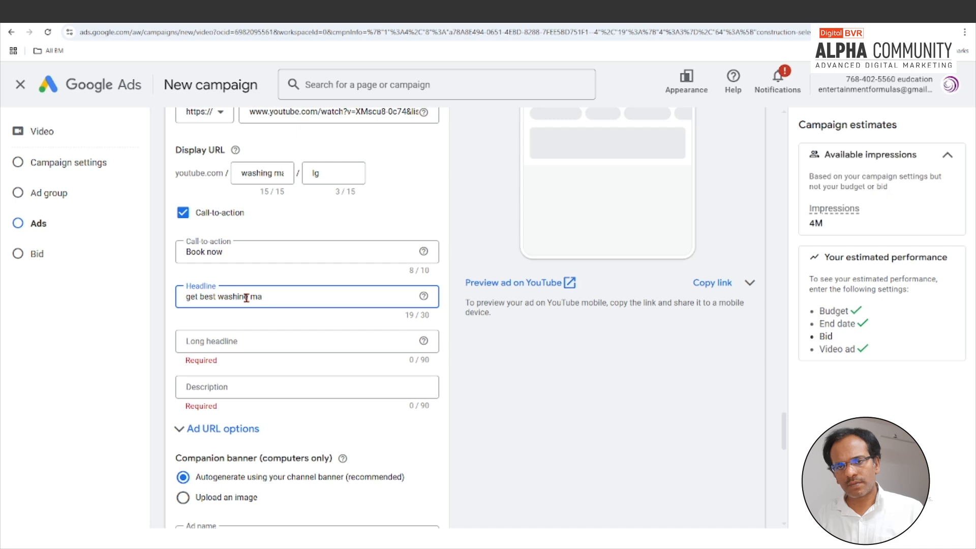
{"action": "type", "text": "chine"}
{"action": "left_click", "coordinate": [286, 344]}
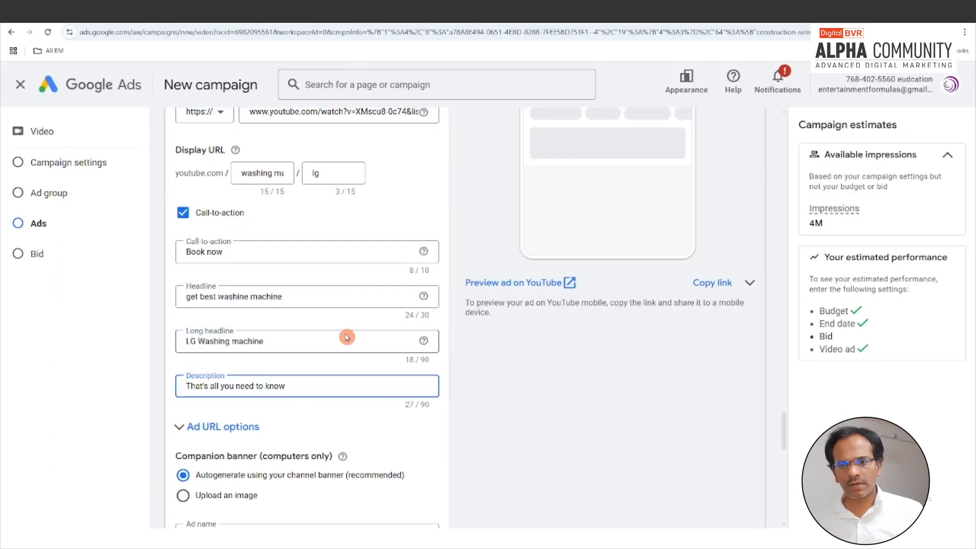
{"action": "left_click", "coordinate": [346, 341]}
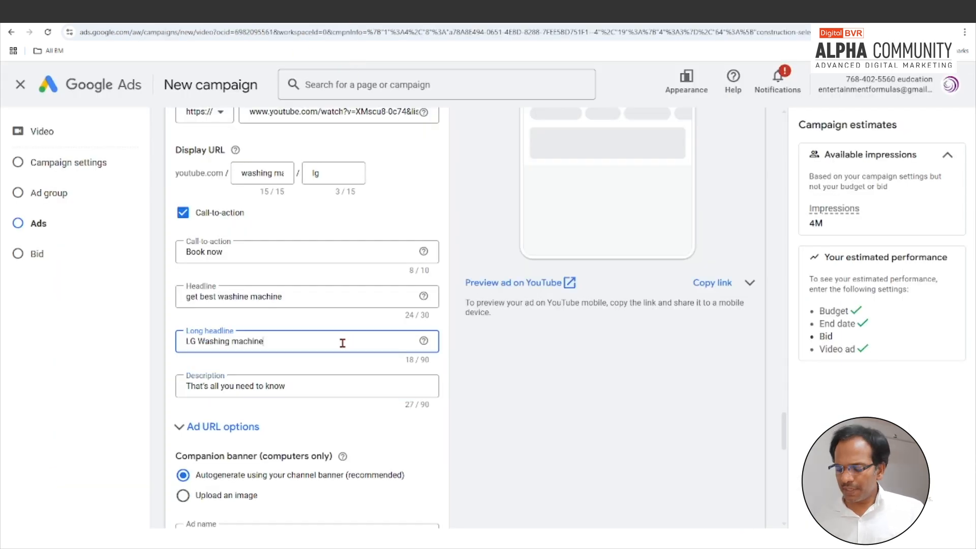
{"action": "type", "text": "2032654"}
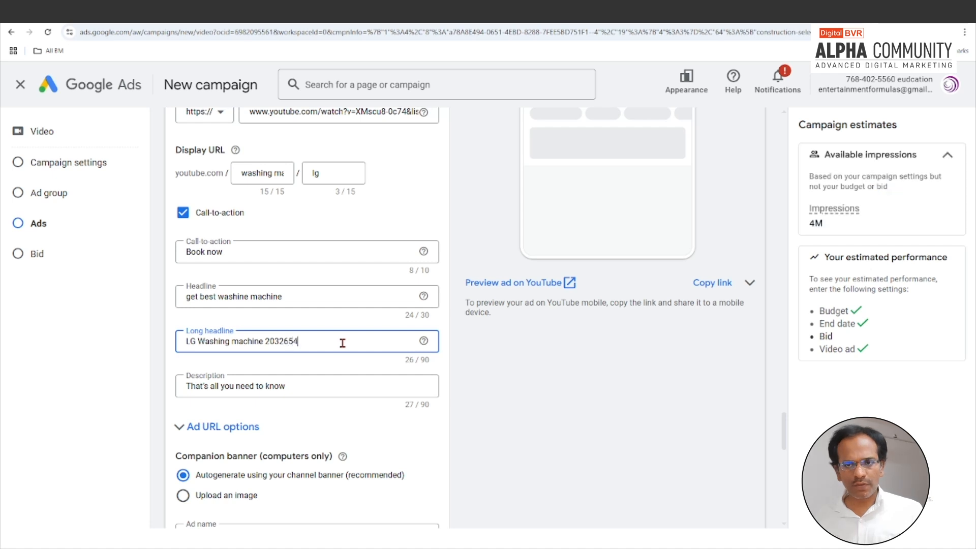
{"action": "key", "text": "ctrl+shift+Left"}
{"action": "key", "text": "BackSpace"}
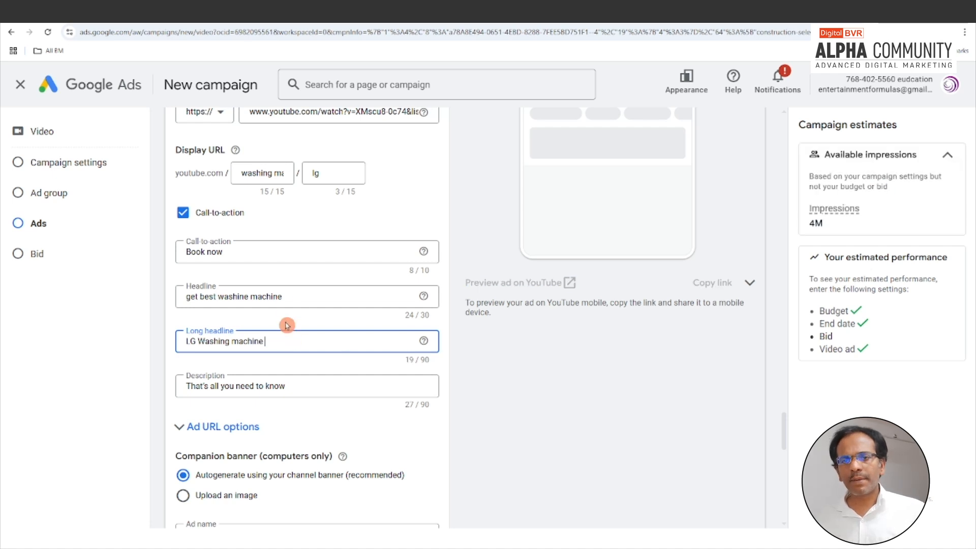
{"action": "left_click", "coordinate": [244, 256]}
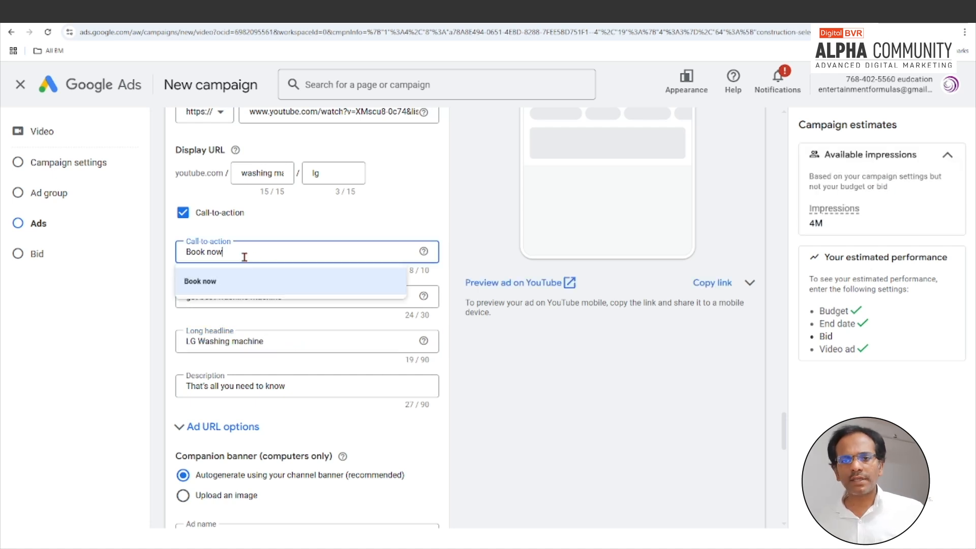
{"action": "left_click", "coordinate": [338, 344]}
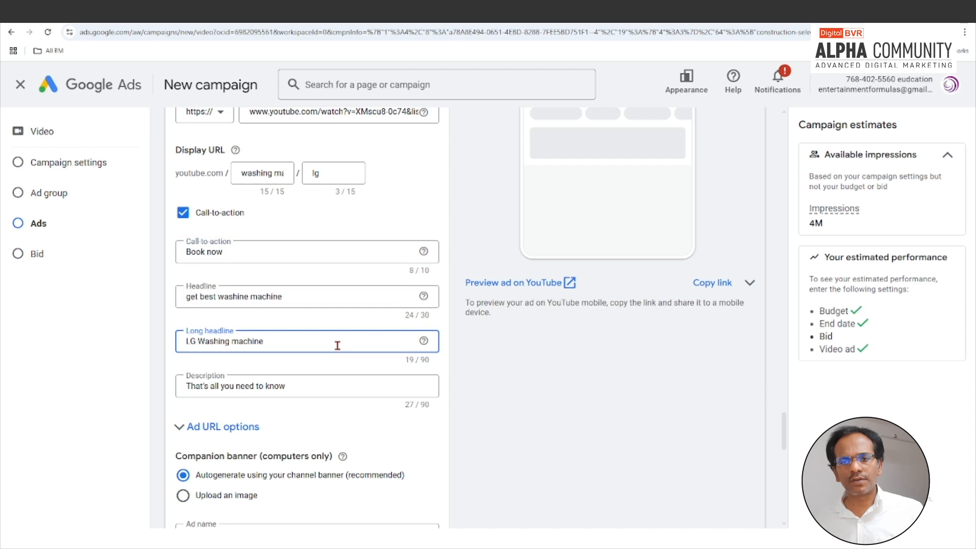
{"action": "left_click", "coordinate": [312, 389]}
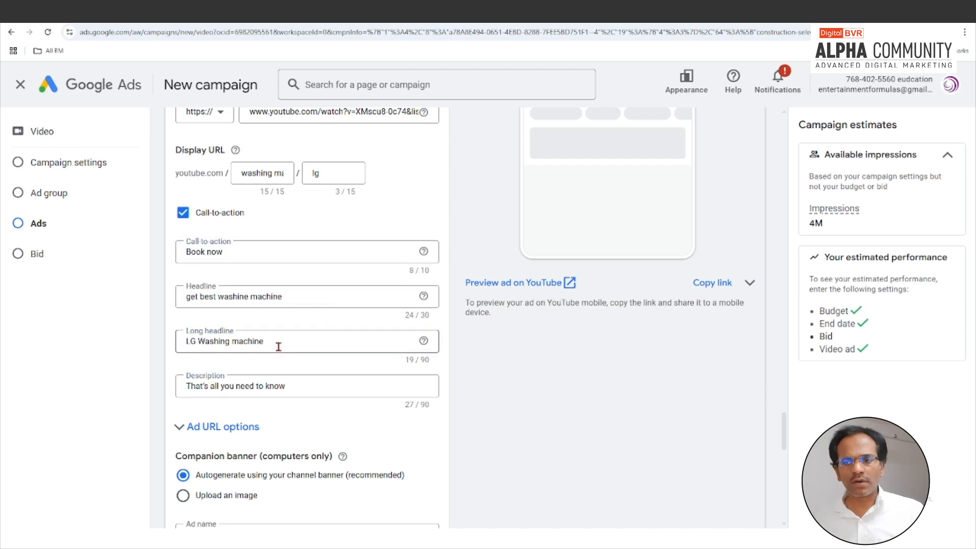
Step: Change the name of the new video ad to Ad 2
{"action": "scroll", "coordinate": [508, 351], "scroll_direction": "up", "scroll_amount": 1}
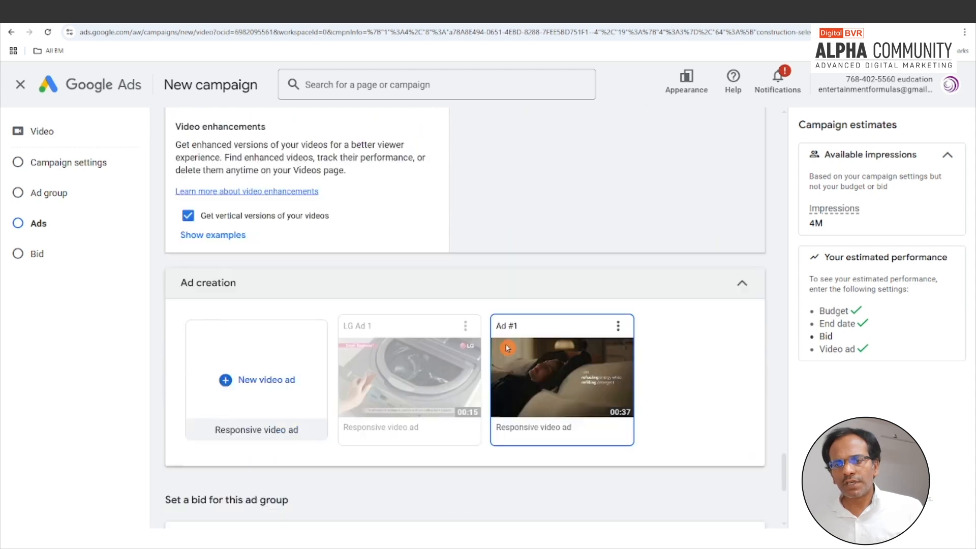
{"action": "scroll", "coordinate": [507, 347], "scroll_direction": "down", "scroll_amount": 1}
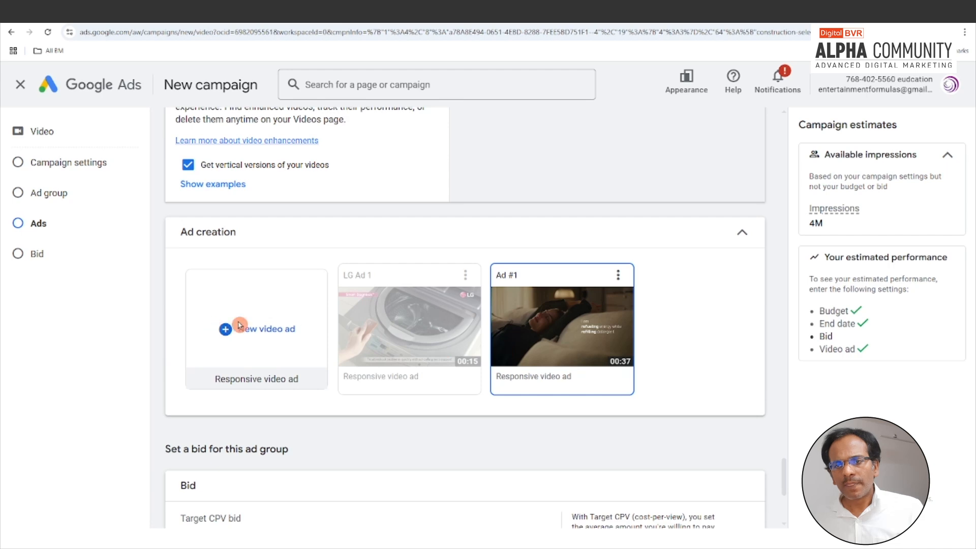
{"action": "scroll", "coordinate": [296, 263], "scroll_direction": "up", "scroll_amount": 5}
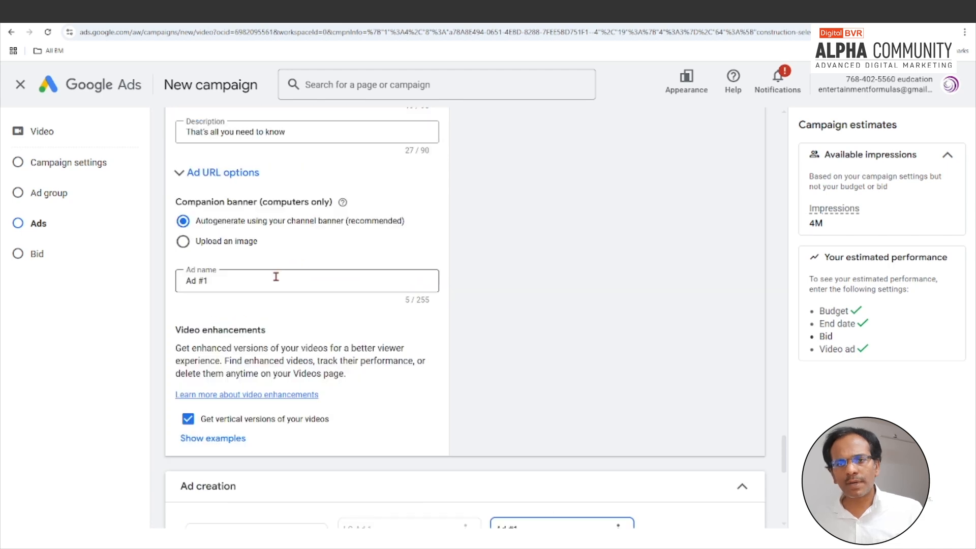
{"action": "double_click", "coordinate": [276, 276]}
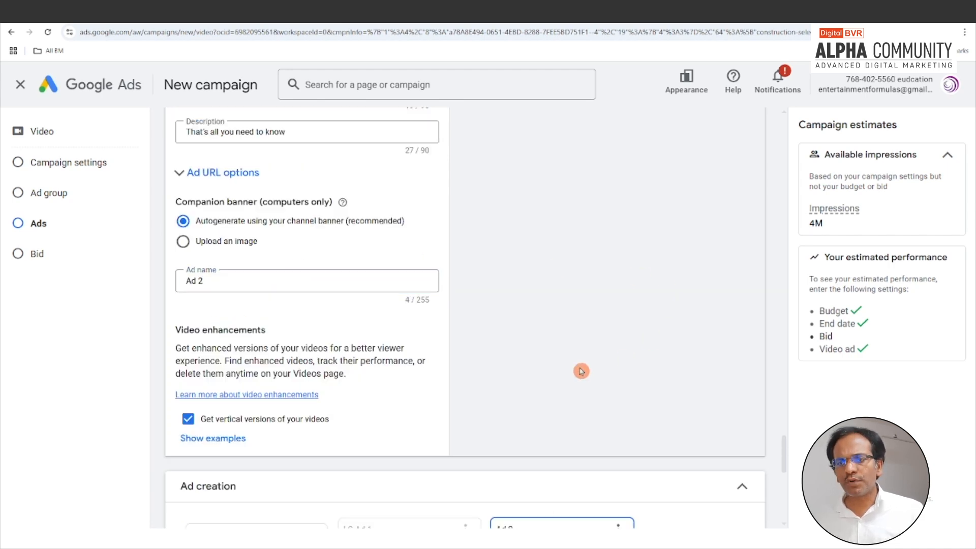
Step: Review the completed Ad 2 fields, and switch to the mind map to examine Multiple ads under Stage 3
{"action": "scroll", "coordinate": [581, 370], "scroll_direction": "down", "scroll_amount": 5}
{"action": "scroll", "coordinate": [432, 352], "scroll_direction": "up", "scroll_amount": 11}
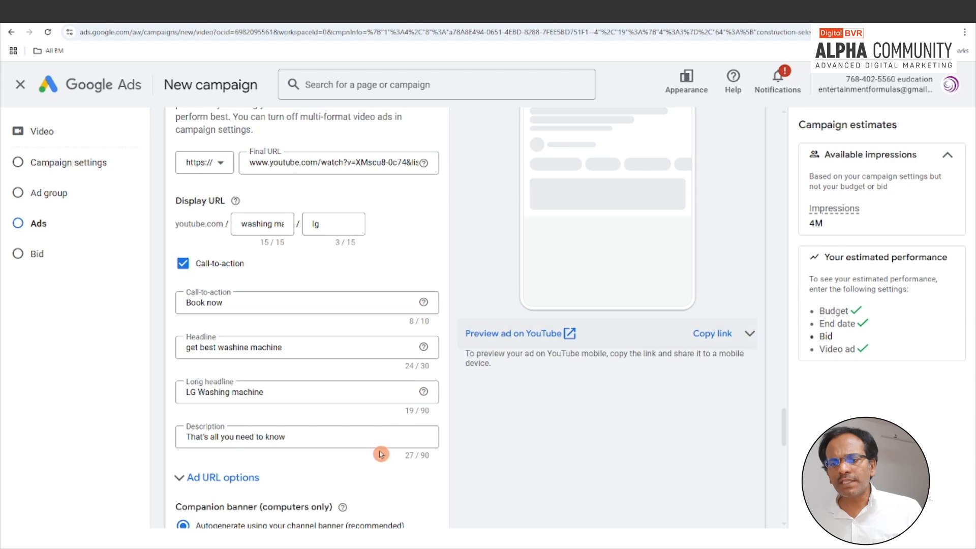
{"action": "left_click", "coordinate": [361, 539]}
{"action": "left_click_drag", "start_coordinate": [363, 249], "coordinate": [407, 233]}
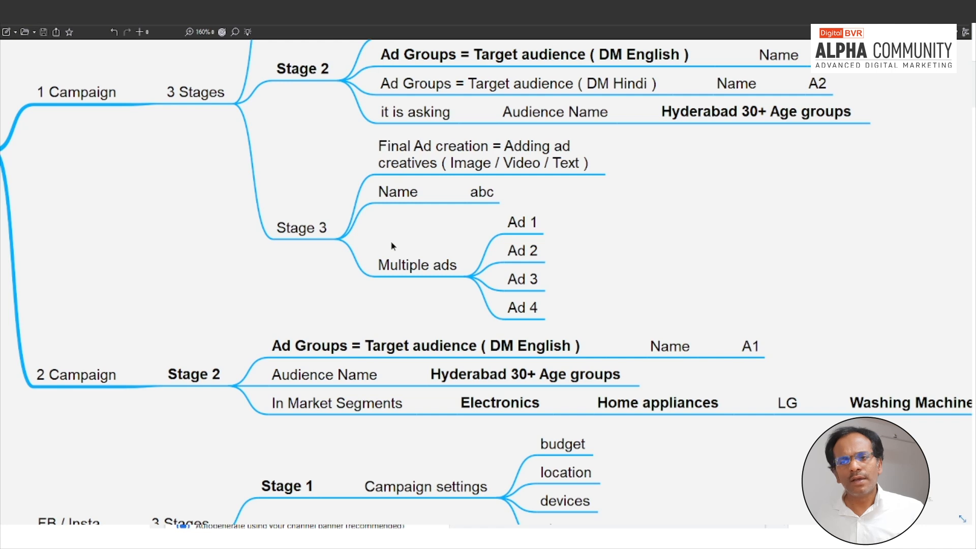
Step: Examine the four ads, Ad 1 to Ad 4, under Multiple ads in Stage 3 of the mind map
{"action": "left_click_drag", "start_coordinate": [428, 294], "coordinate": [314, 291]}
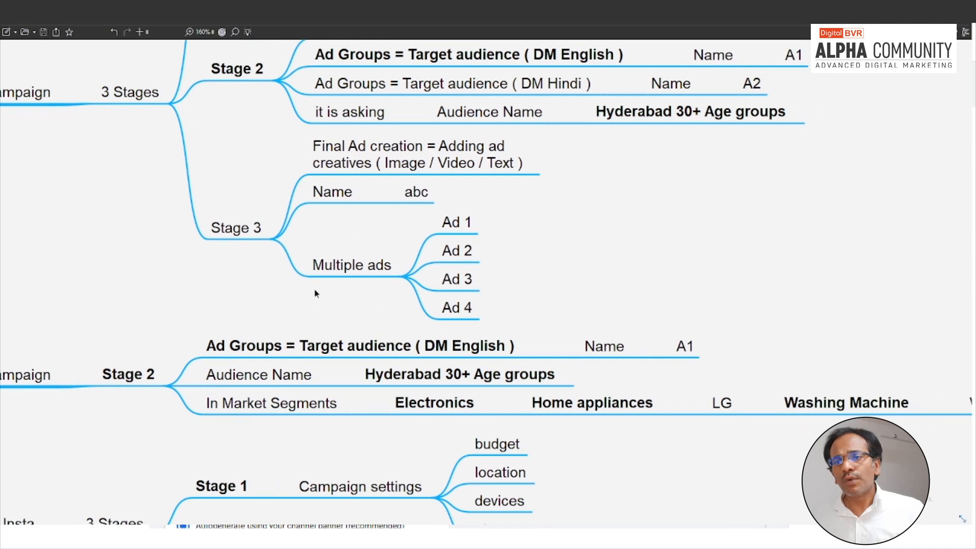
{"action": "scroll", "coordinate": [314, 290], "scroll_direction": "up", "scroll_amount": 3}
{"action": "left_click", "coordinate": [431, 216]}
{"action": "left_click", "coordinate": [437, 241], "text": "ctrl"}
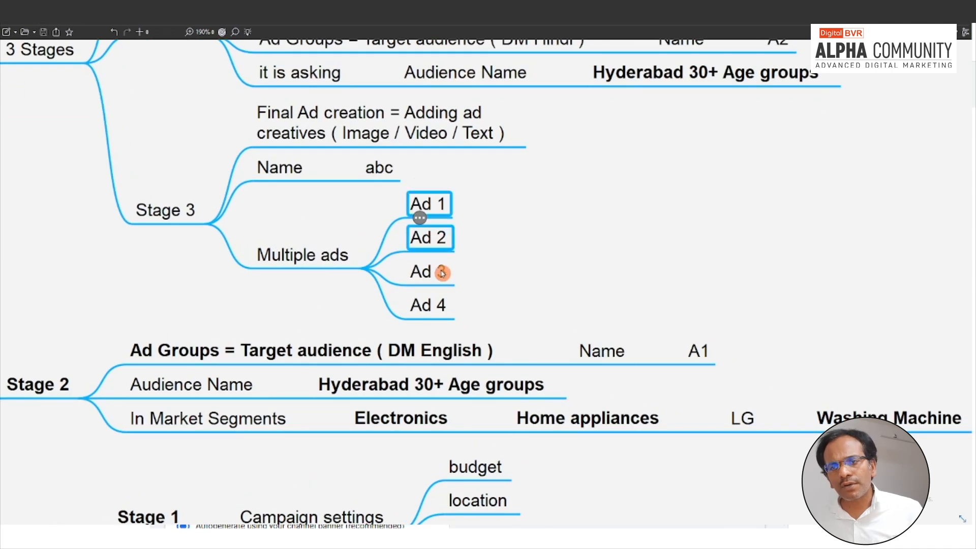
{"action": "left_click", "coordinate": [442, 273], "text": "ctrl"}
{"action": "left_click", "coordinate": [437, 300], "text": "ctrl"}
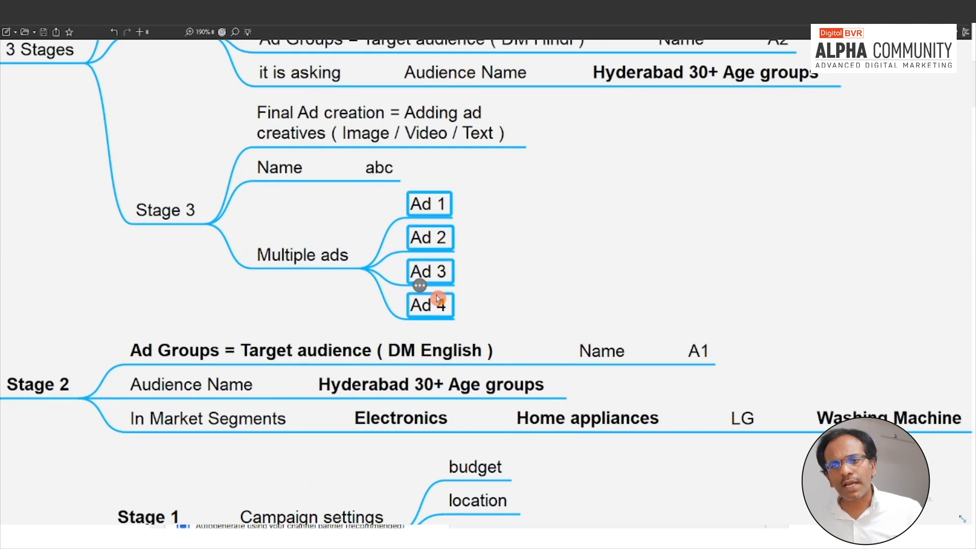
{"action": "left_click", "coordinate": [562, 264]}
{"action": "left_click", "coordinate": [338, 261]}
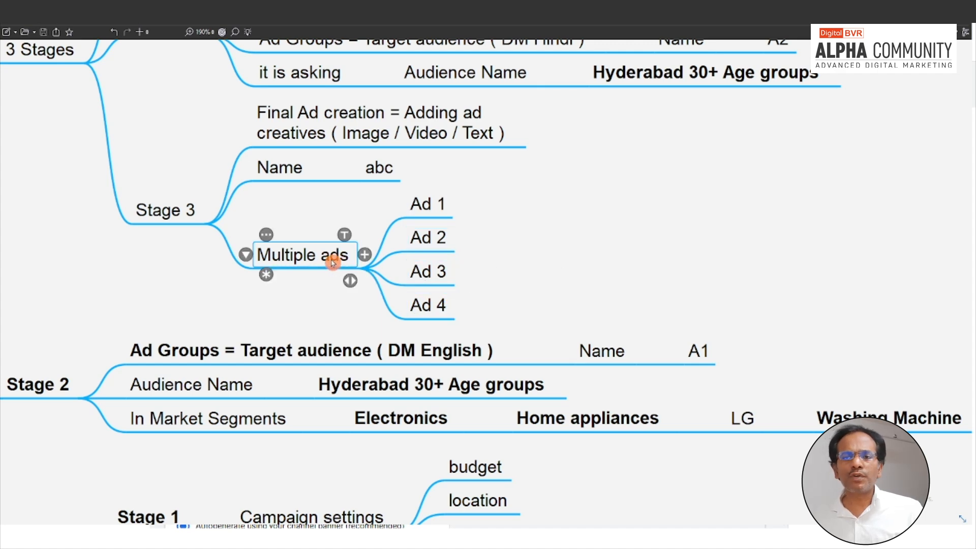
{"action": "scroll", "coordinate": [332, 272], "scroll_direction": "up", "scroll_amount": 5}
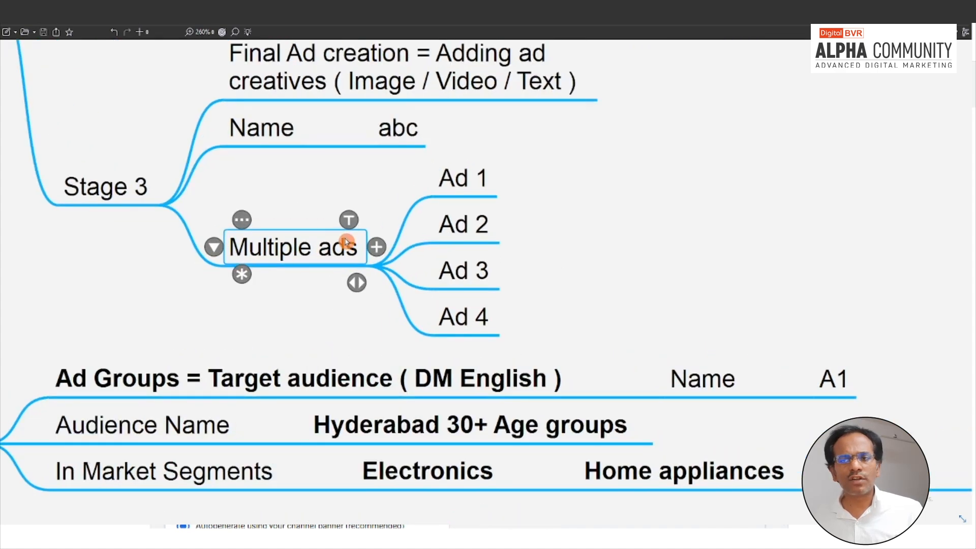
Step: Add a subtopic with the value 1000 to Ad 1 under Multiple ads
{"action": "left_click", "coordinate": [457, 180]}
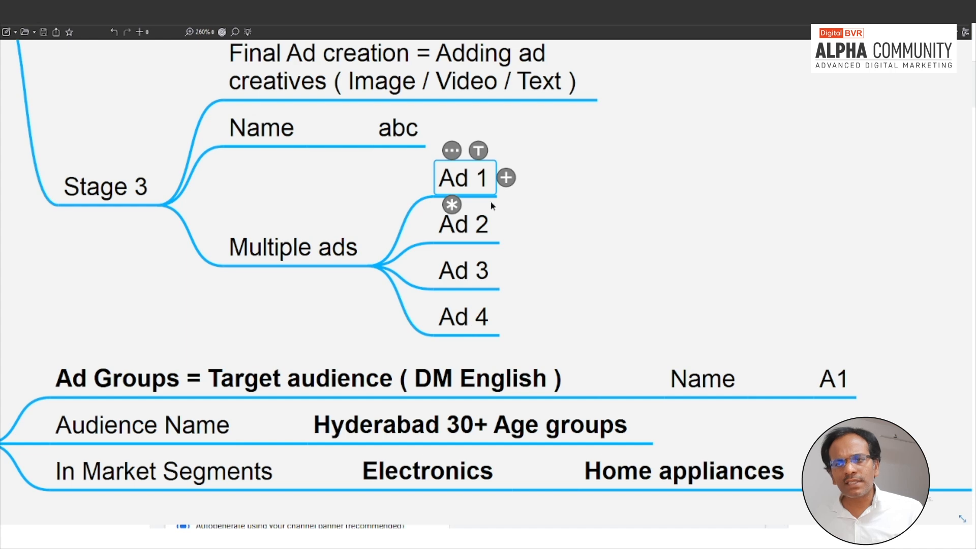
{"action": "left_click", "coordinate": [506, 177]}
{"action": "type", "text": "1000"}
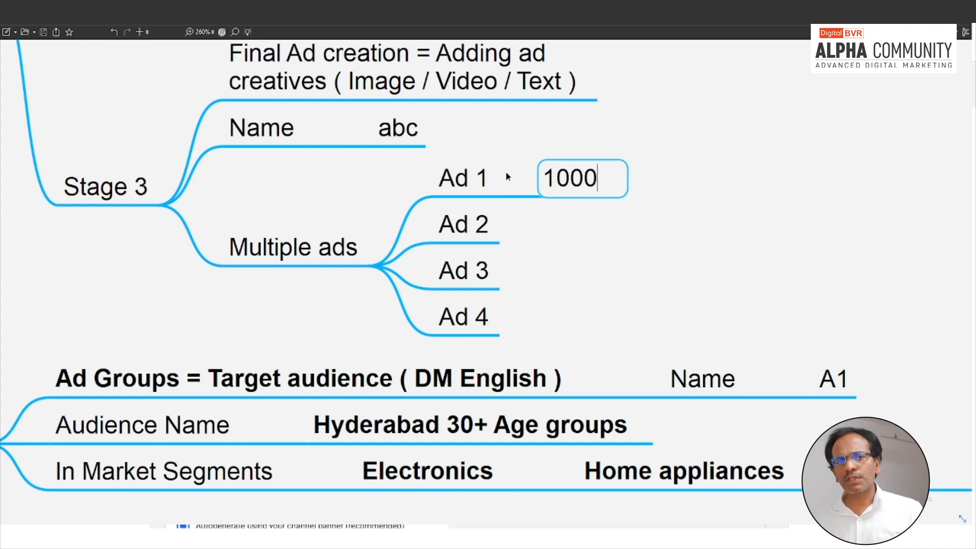
{"action": "key", "text": "Return"}
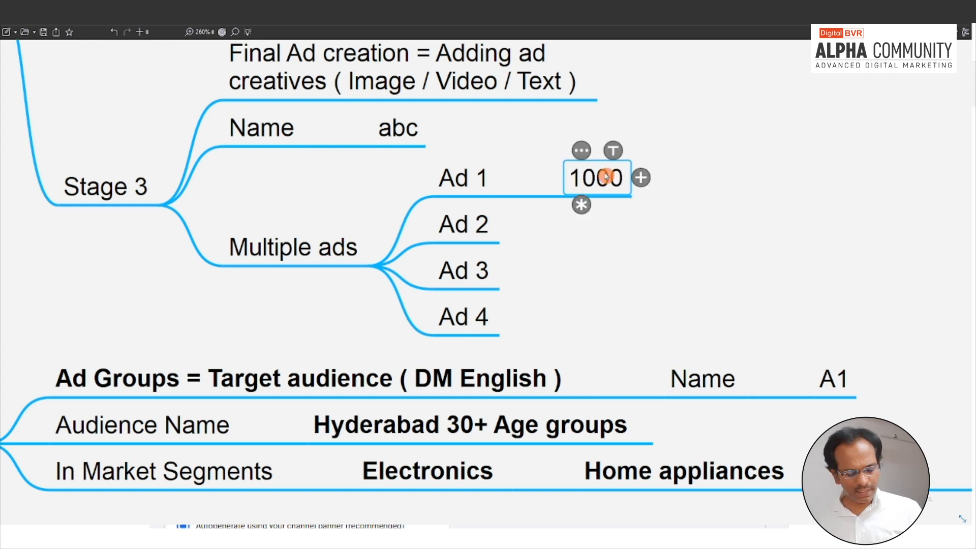
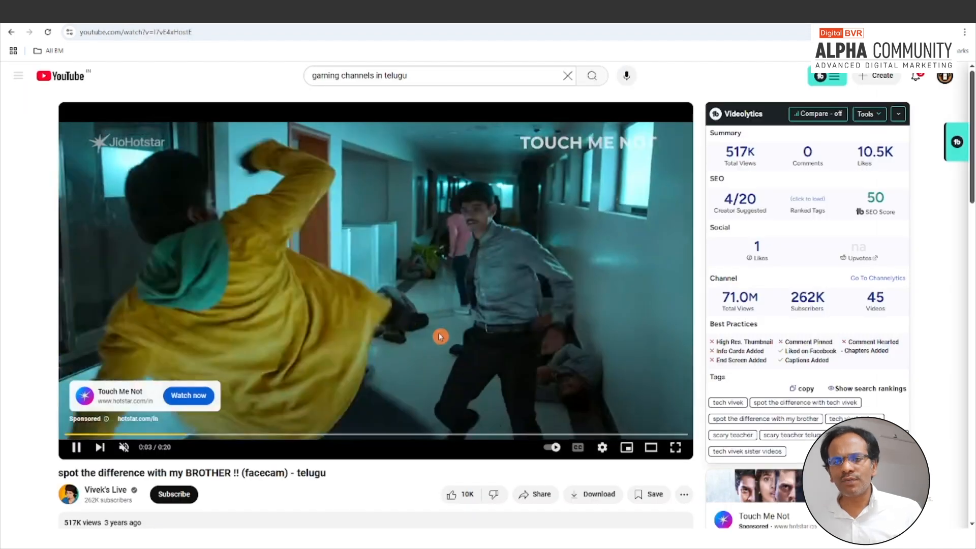
Step: Pause the Touch Me Not ad playing on the YouTube video to examine its sponsored placement
{"action": "left_click", "coordinate": [386, 274]}
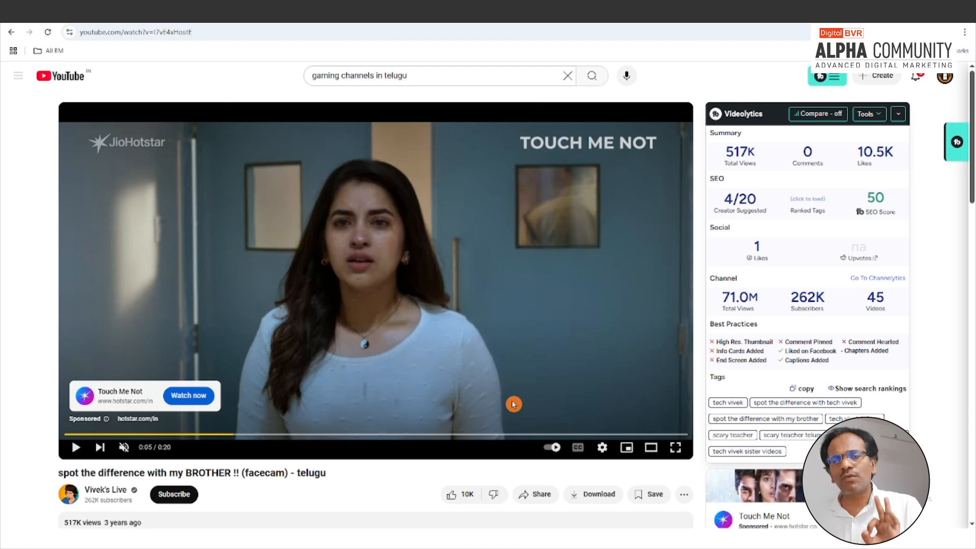
{"action": "scroll", "coordinate": [513, 404], "scroll_direction": "down", "scroll_amount": 5}
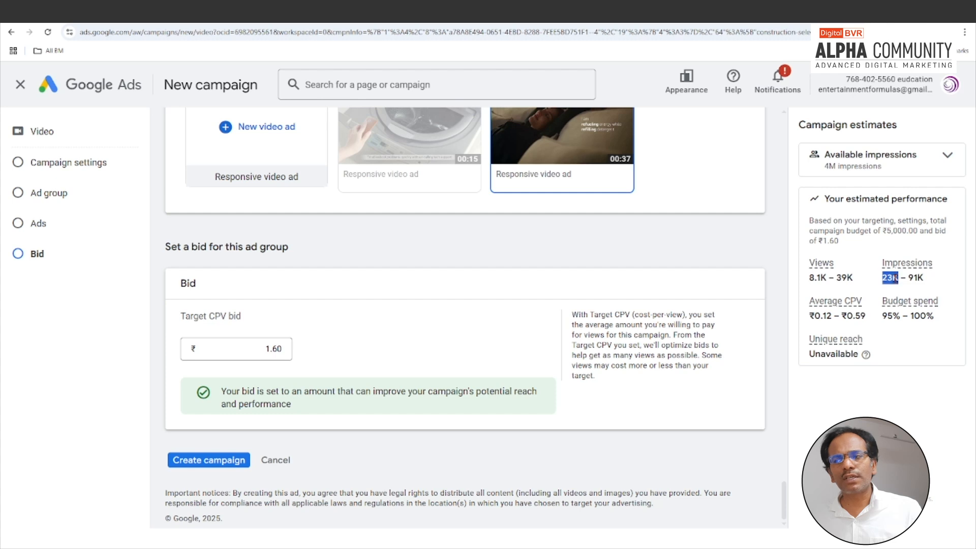
Step: Compare the Target CPV bid in Google Ads with the impressions and average CPV ranges in the campaign's estimated performance
{"action": "left_click", "coordinate": [911, 278]}
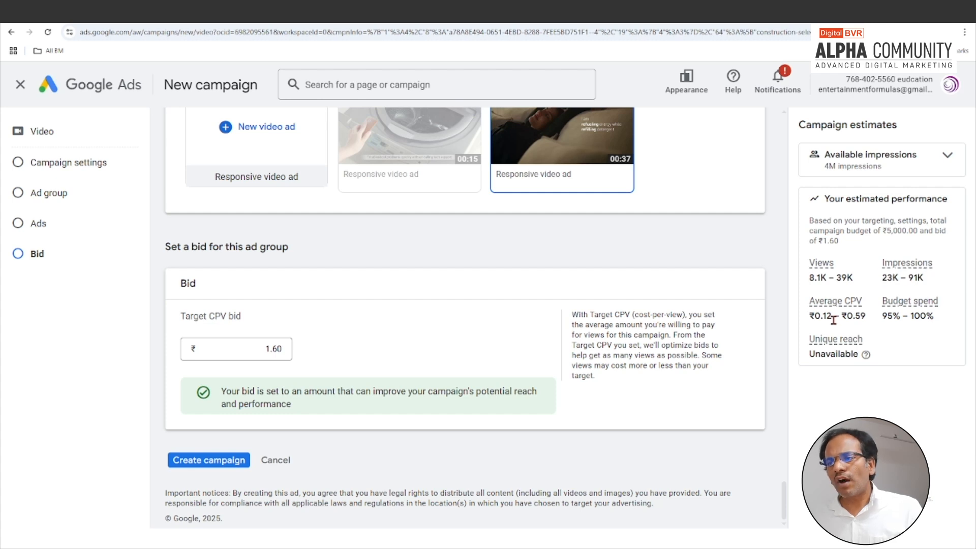
{"action": "left_click_drag", "start_coordinate": [263, 350], "coordinate": [283, 352]}
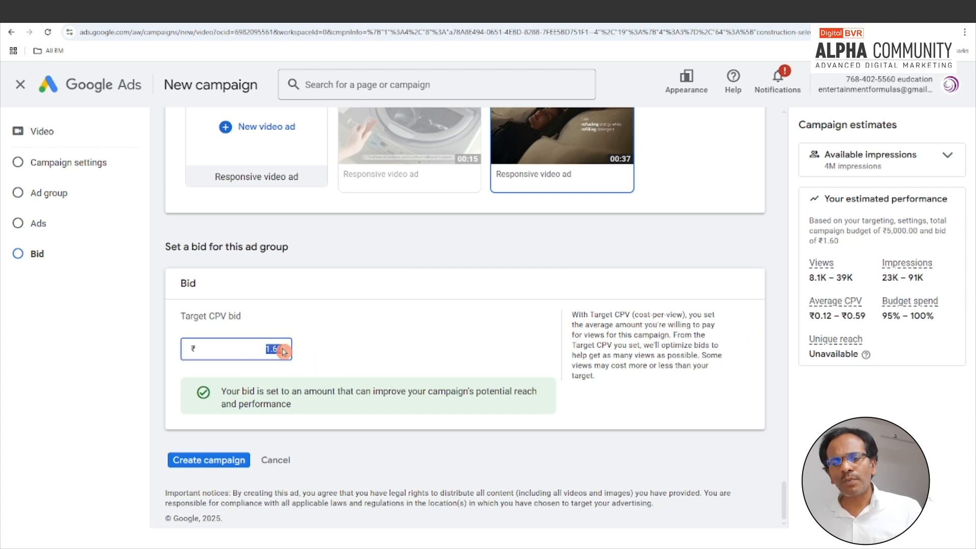
{"action": "left_click", "coordinate": [816, 327]}
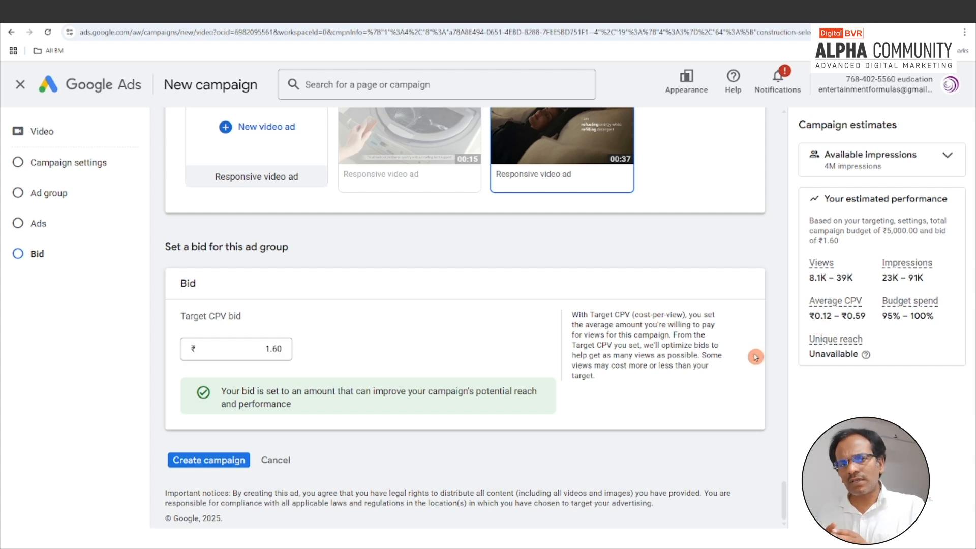
{"action": "left_click_drag", "start_coordinate": [821, 318], "coordinate": [876, 319]}
{"action": "left_click", "coordinate": [849, 318]}
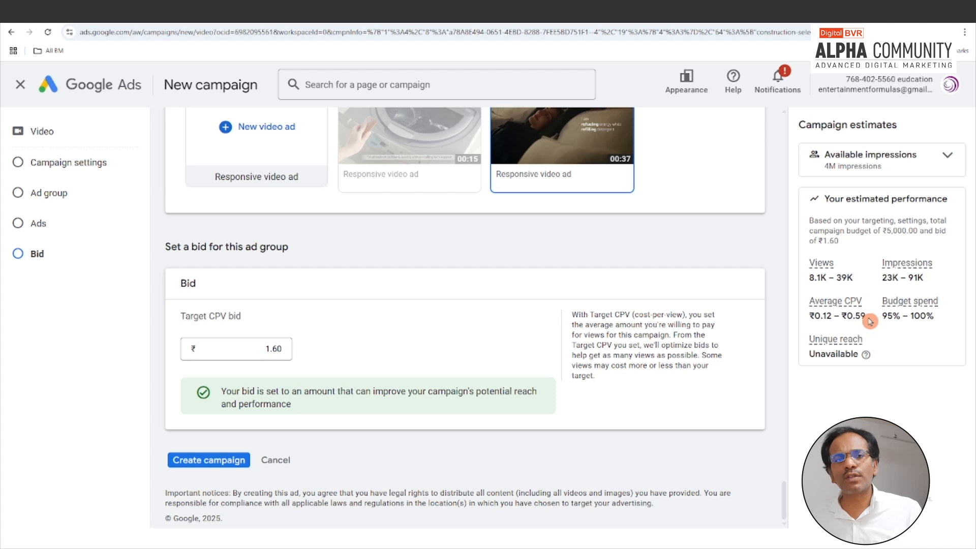
{"action": "left_click", "coordinate": [273, 349]}
{"action": "left_click", "coordinate": [366, 351]}
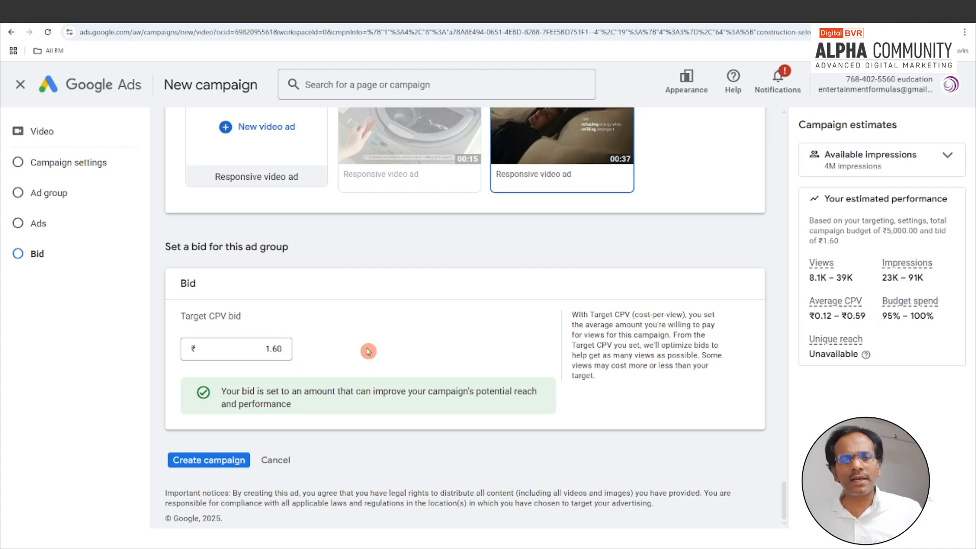
{"action": "left_click_drag", "start_coordinate": [866, 316], "coordinate": [815, 316]}
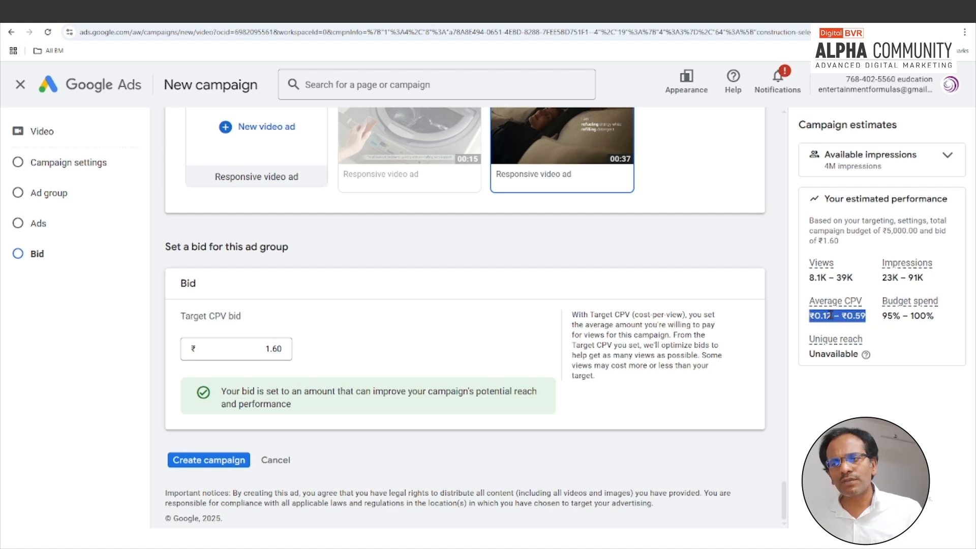
{"action": "double_click", "coordinate": [836, 316]}
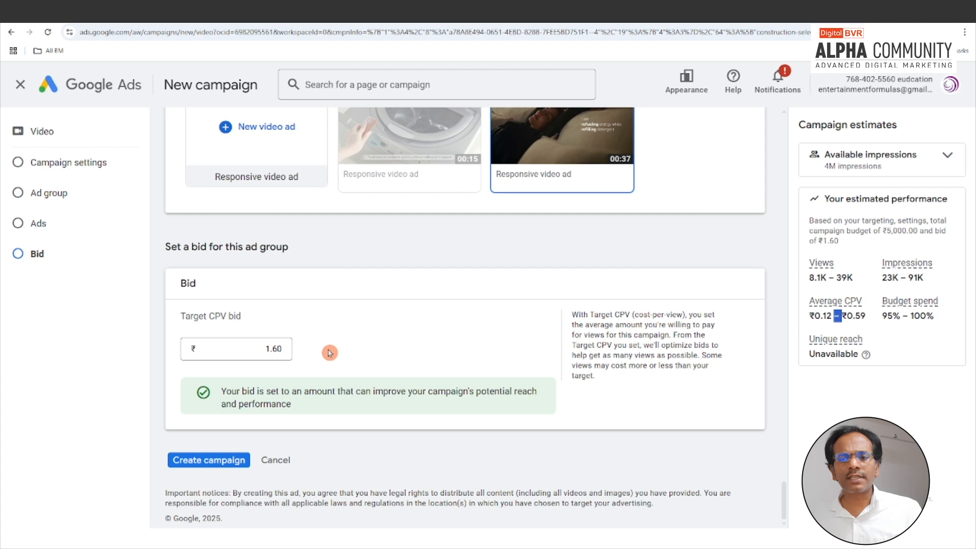
{"action": "left_click", "coordinate": [274, 349]}
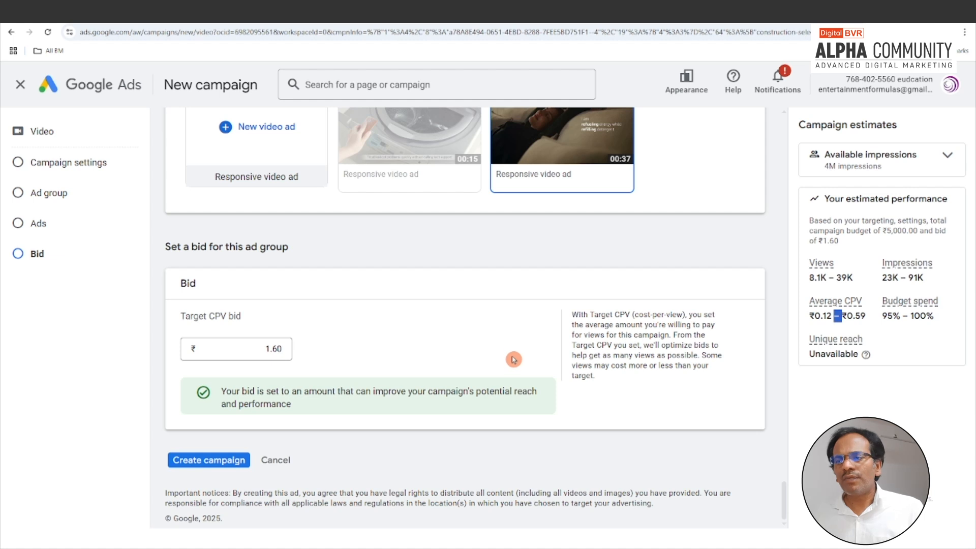
{"action": "left_click_drag", "start_coordinate": [815, 316], "coordinate": [868, 316]}
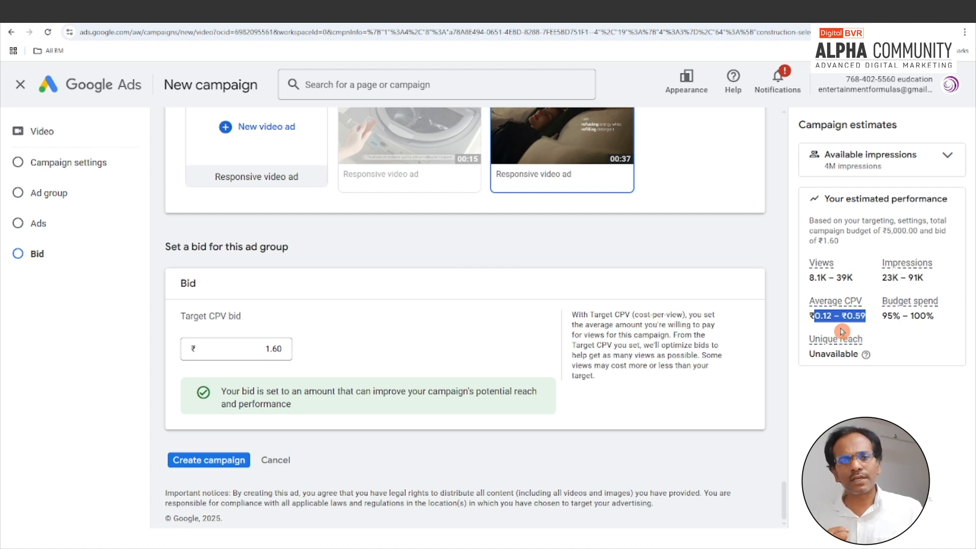
{"action": "left_click_drag", "start_coordinate": [867, 316], "coordinate": [808, 316]}
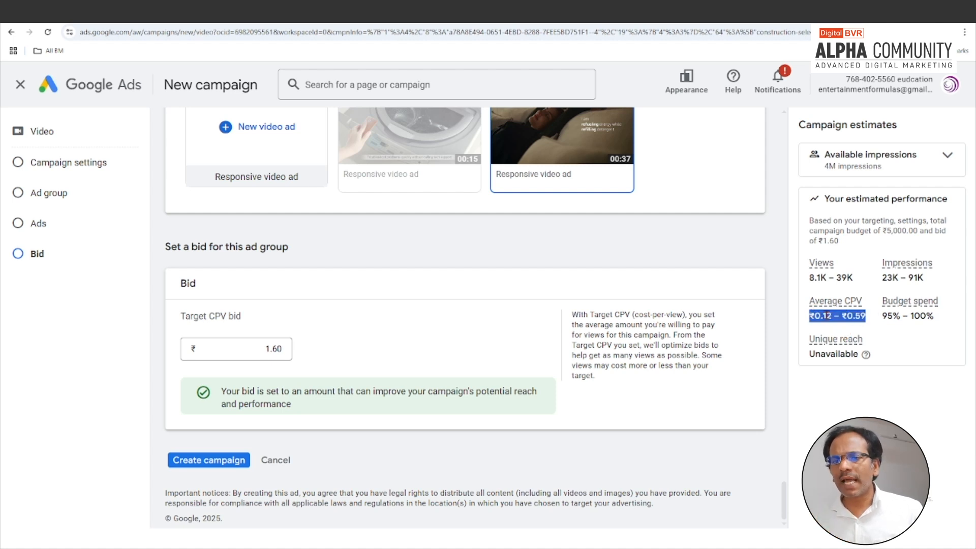
{"action": "left_click", "coordinate": [276, 349]}
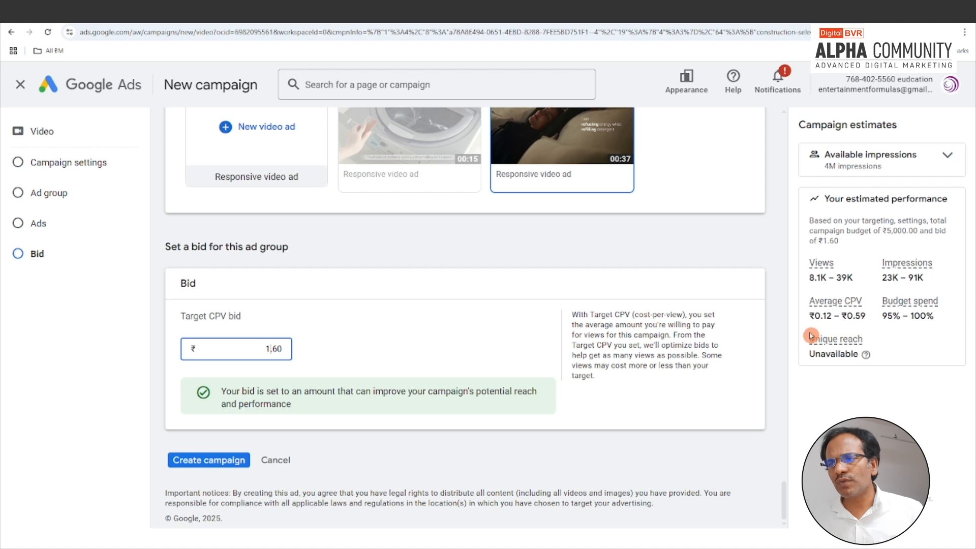
{"action": "left_click_drag", "start_coordinate": [831, 316], "coordinate": [823, 316]}
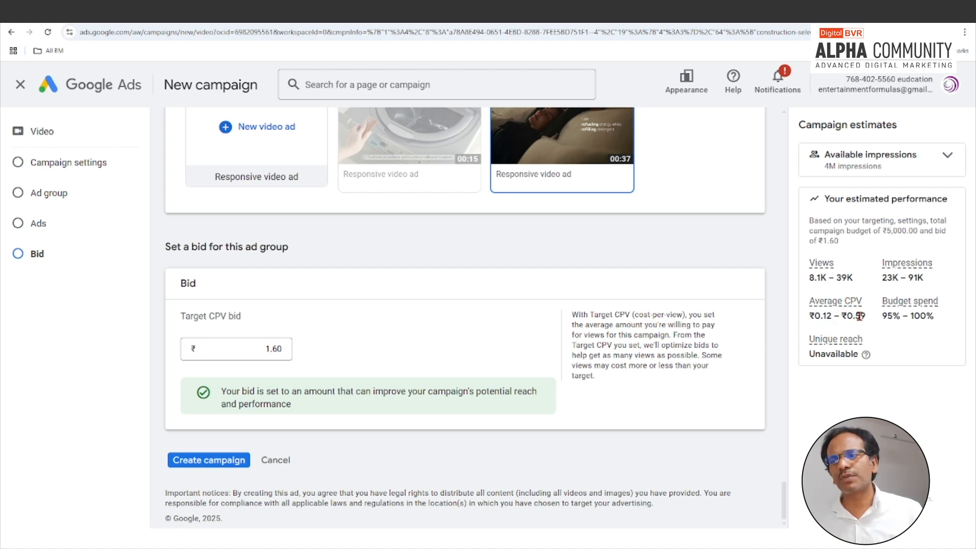
{"action": "left_click_drag", "start_coordinate": [859, 316], "coordinate": [814, 315]}
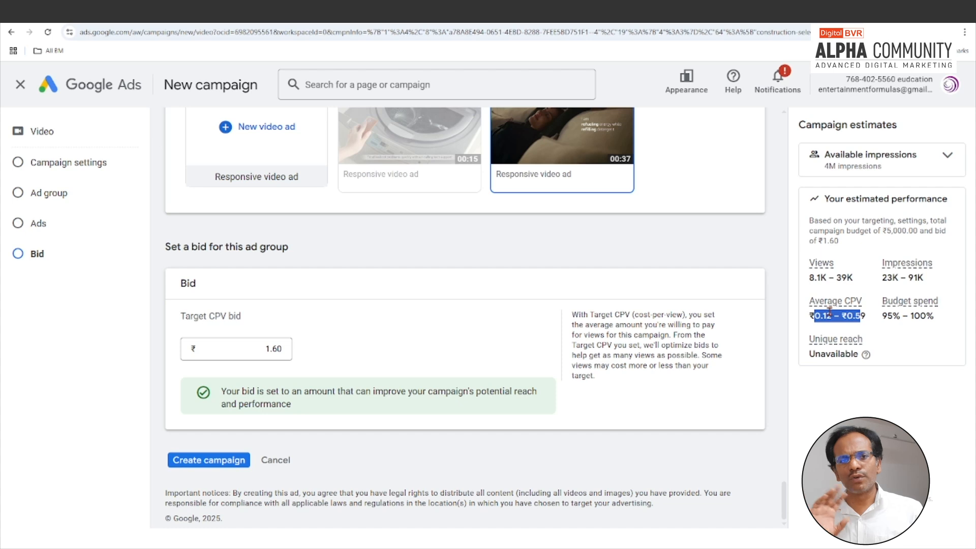
{"action": "left_click", "coordinate": [829, 312]}
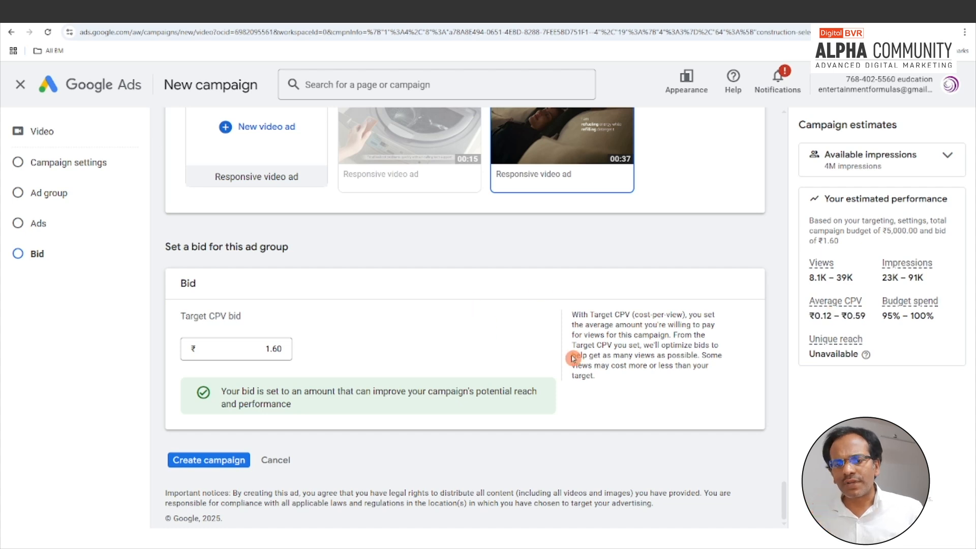
Step: Create the video campaign and review the dates, locations, languages and video ad formats in its settings summary
{"action": "left_click", "coordinate": [219, 462]}
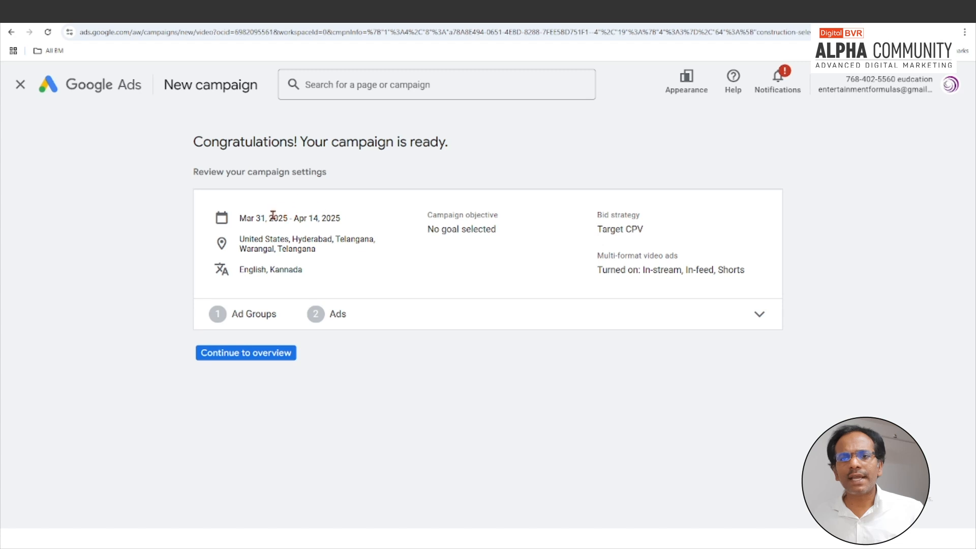
{"action": "left_click_drag", "start_coordinate": [256, 219], "coordinate": [731, 283]}
{"action": "left_click", "coordinate": [730, 283]}
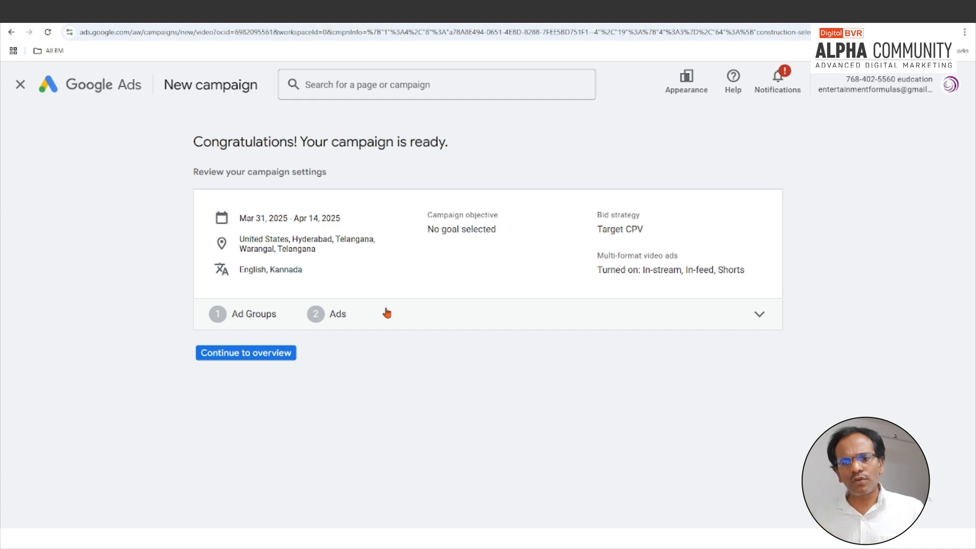
Step: Switch to the mind map and review Stage 1, Stage 2 and Stage 3 of the 1 Campaign branch
{"action": "left_click", "coordinate": [356, 539]}
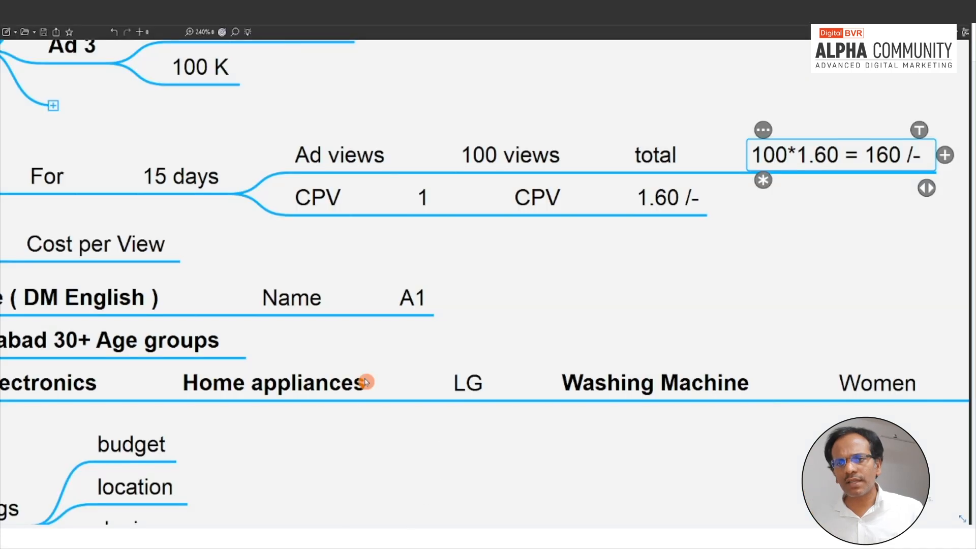
{"action": "scroll", "coordinate": [410, 342], "scroll_direction": "down", "scroll_amount": 2}
{"action": "scroll", "coordinate": [410, 341], "scroll_direction": "down", "scroll_amount": 5}
{"action": "left_click_drag", "start_coordinate": [173, 254], "coordinate": [357, 361]}
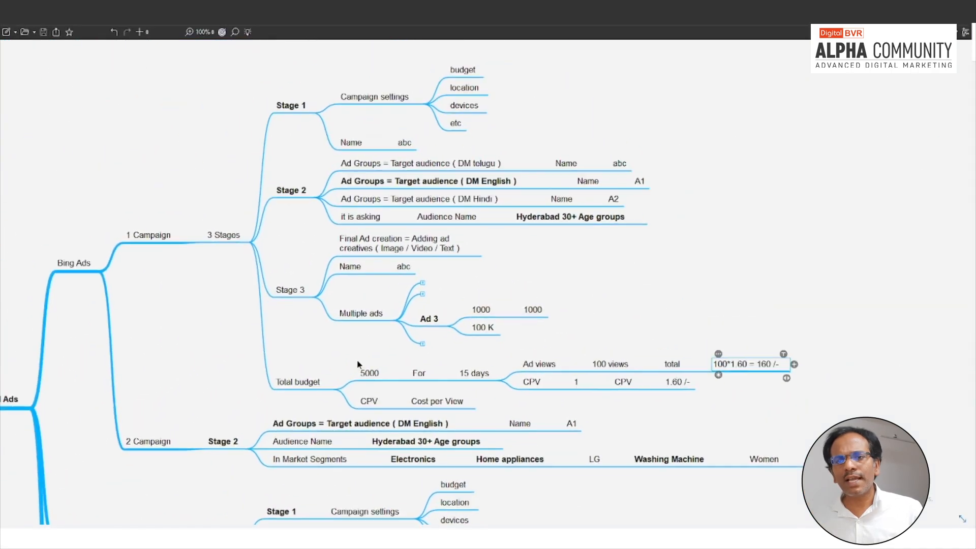
{"action": "scroll", "coordinate": [358, 361], "scroll_direction": "up", "scroll_amount": 3}
{"action": "scroll", "coordinate": [286, 206], "scroll_direction": "up", "scroll_amount": 3}
{"action": "left_click", "coordinate": [278, 121]}
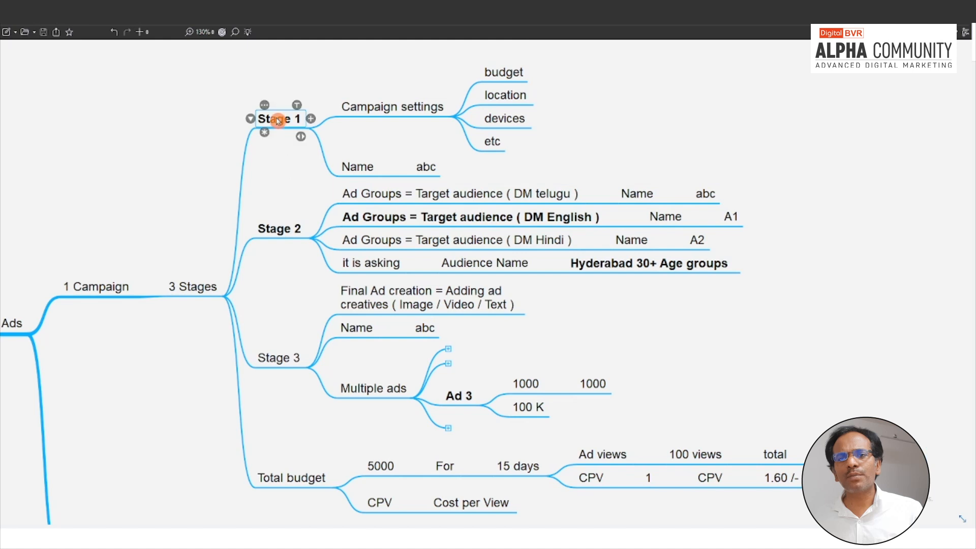
{"action": "left_click", "coordinate": [298, 229]}
{"action": "left_click", "coordinate": [513, 244]}
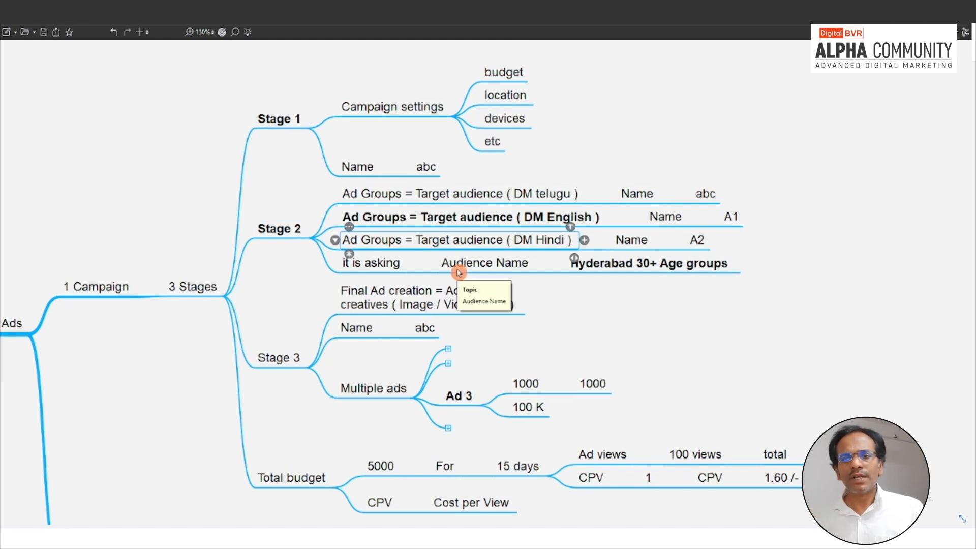
{"action": "left_click", "coordinate": [547, 308]}
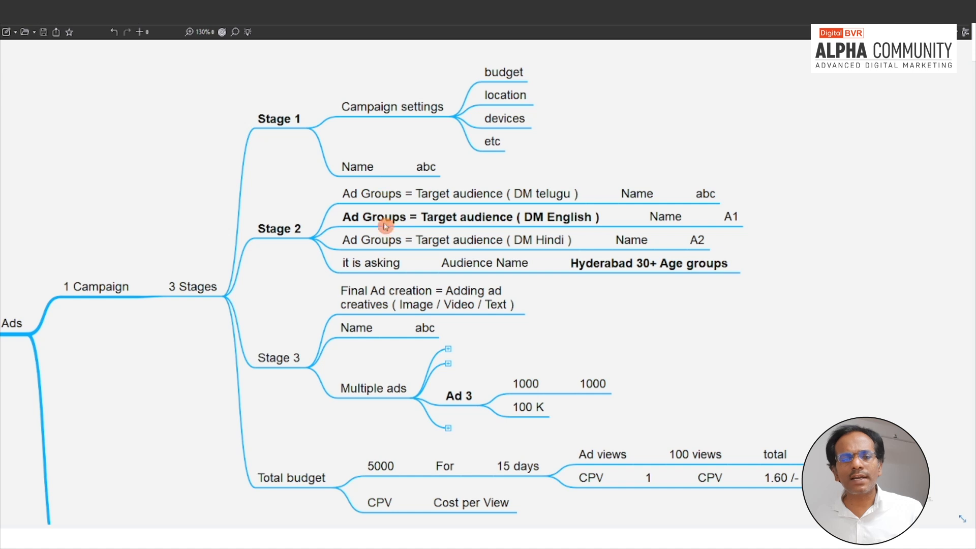
Step: Return to Google Ads and expand the ad group information to review its audience, keywords, placements, bid and video ads
{"action": "key", "text": "alt+Tab"}
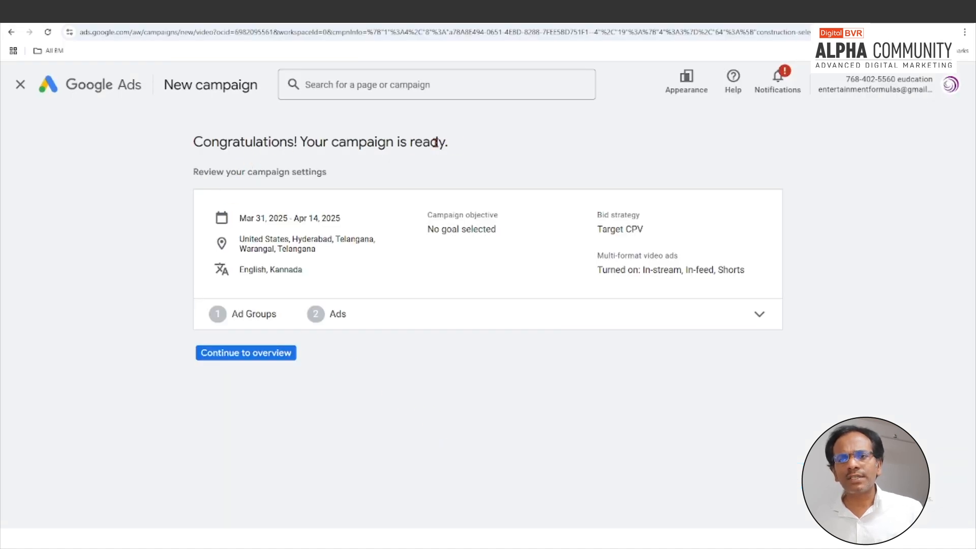
{"action": "left_click", "coordinate": [759, 314]}
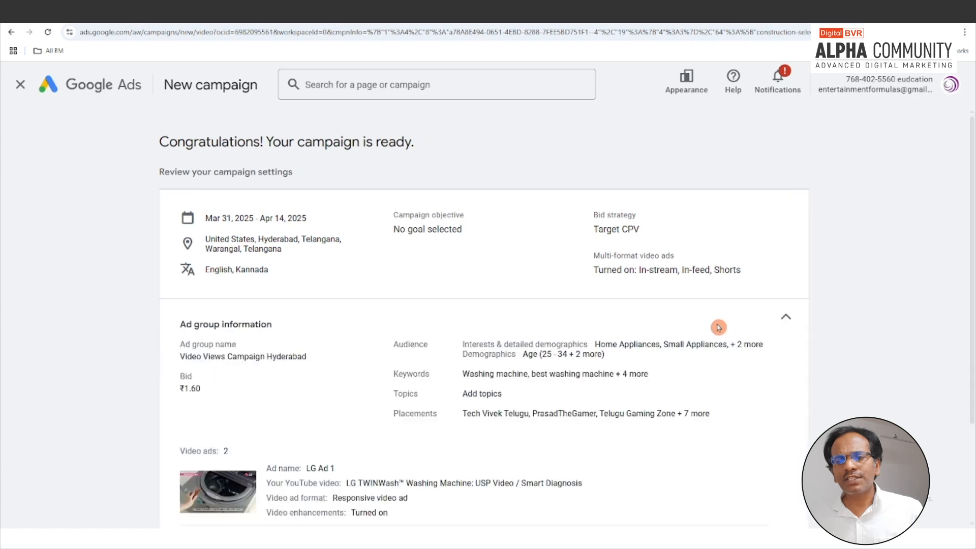
{"action": "scroll", "coordinate": [712, 327], "scroll_direction": "down", "scroll_amount": 1}
{"action": "scroll", "coordinate": [616, 290], "scroll_direction": "down", "scroll_amount": 3}
{"action": "scroll", "coordinate": [362, 245], "scroll_direction": "up", "scroll_amount": 2}
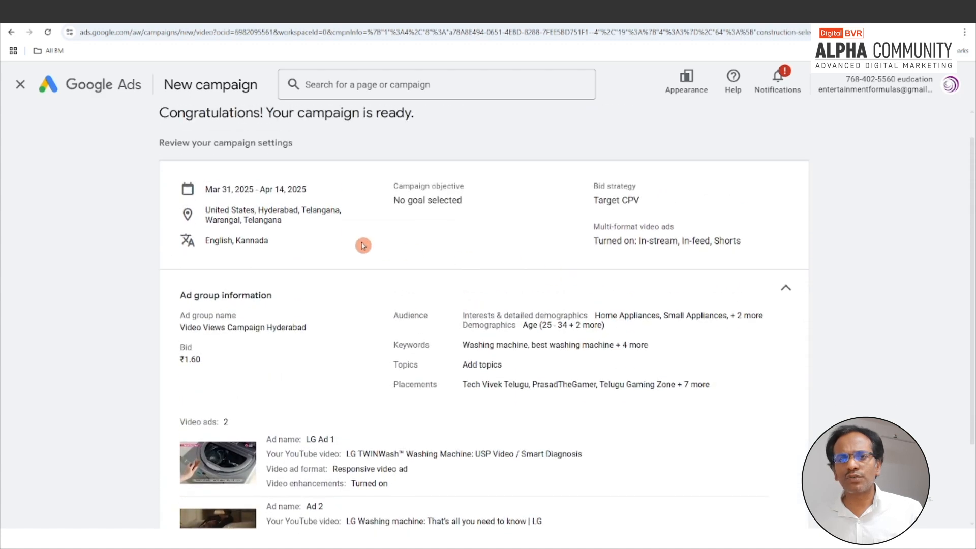
Step: Review the campaign settings, the ad group information and the LG Ad 1 and Ad 2 details in the campaign summary
{"action": "left_click_drag", "start_coordinate": [175, 178], "coordinate": [689, 274]}
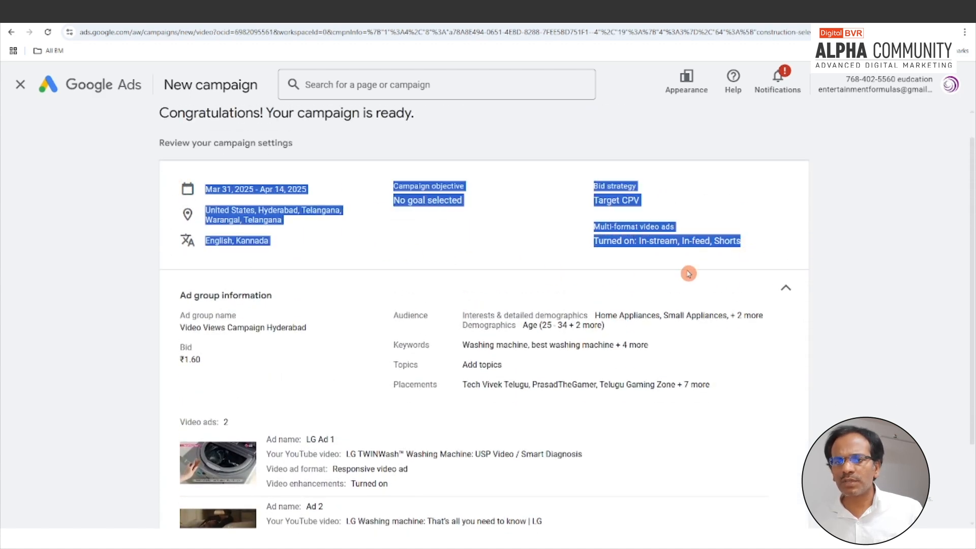
{"action": "scroll", "coordinate": [337, 294], "scroll_direction": "down", "scroll_amount": 1}
{"action": "left_click_drag", "start_coordinate": [172, 251], "coordinate": [724, 366]}
{"action": "scroll", "coordinate": [645, 366], "scroll_direction": "down", "scroll_amount": 1}
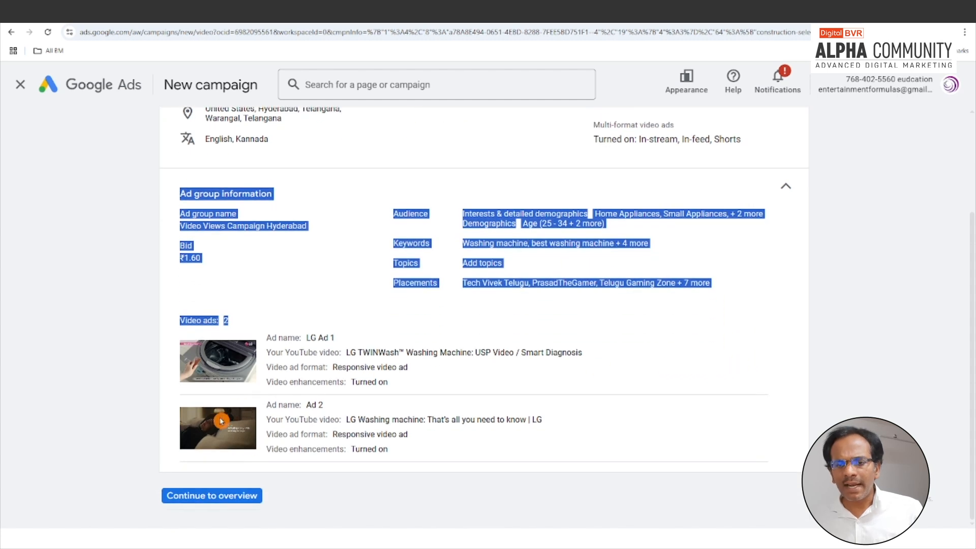
{"action": "left_click_drag", "start_coordinate": [393, 336], "coordinate": [493, 450]}
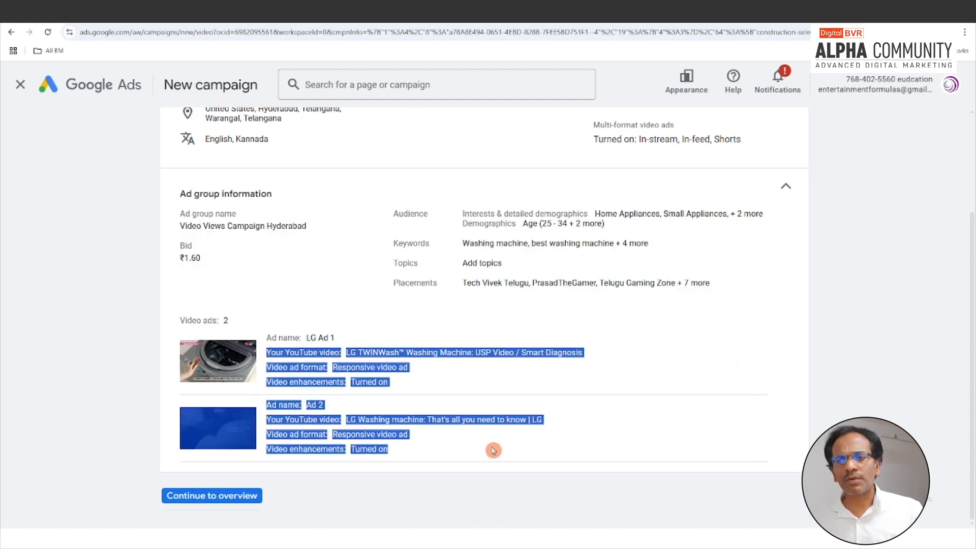
Step: Collapse and reopen the ad group details to recheck the targeting and video ads
{"action": "left_click", "coordinate": [786, 187]}
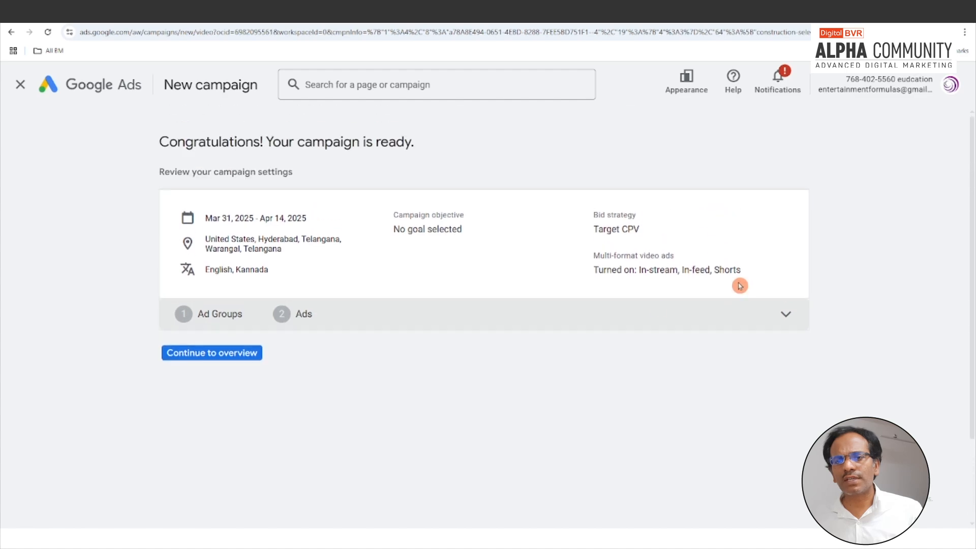
{"action": "left_click", "coordinate": [786, 313]}
{"action": "scroll", "coordinate": [583, 312], "scroll_direction": "down", "scroll_amount": 1}
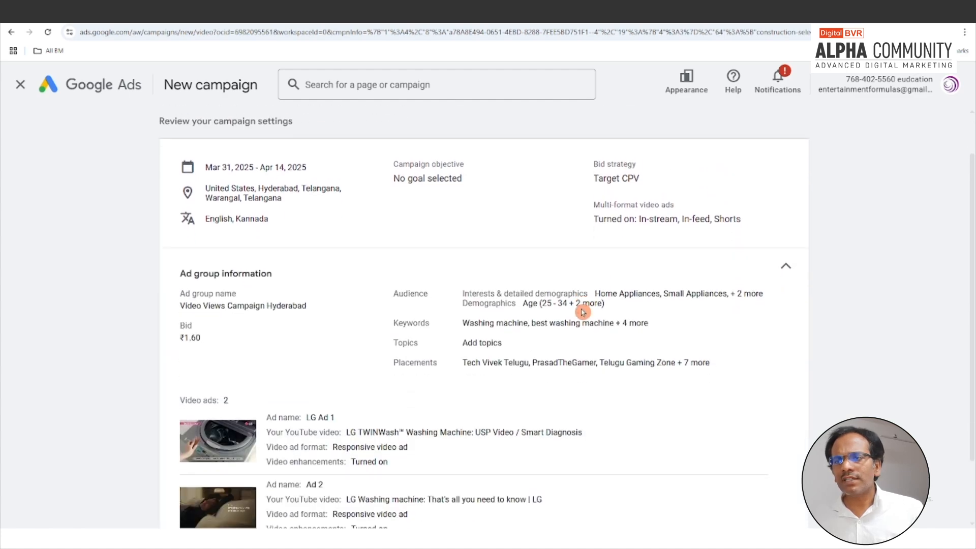
{"action": "left_click_drag", "start_coordinate": [970, 208], "coordinate": [971, 240]}
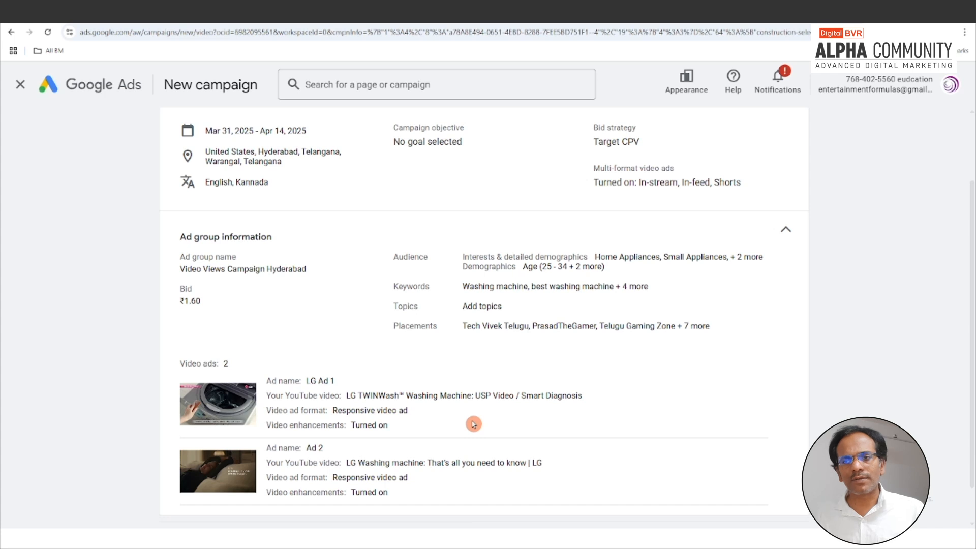
{"action": "scroll", "coordinate": [603, 284], "scroll_direction": "down", "scroll_amount": 1}
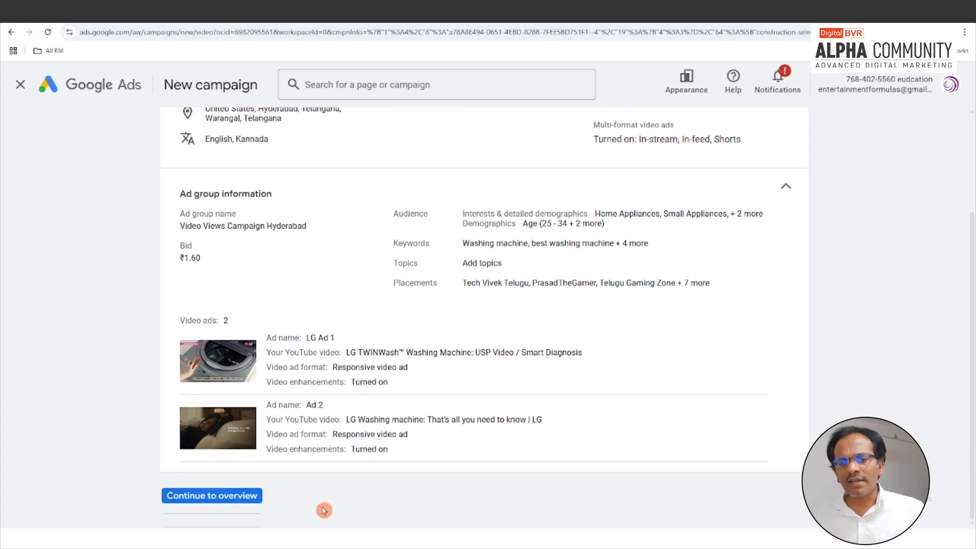
Step: Continue to the campaign overview and check the LG Ad 1 status in the performance summary
{"action": "left_click", "coordinate": [216, 506]}
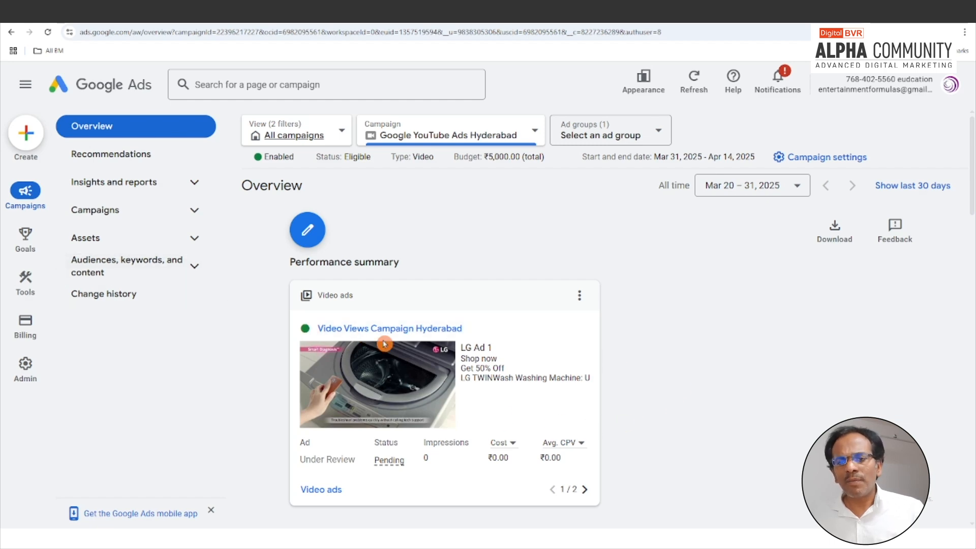
{"action": "scroll", "coordinate": [365, 413], "scroll_direction": "down", "scroll_amount": 2}
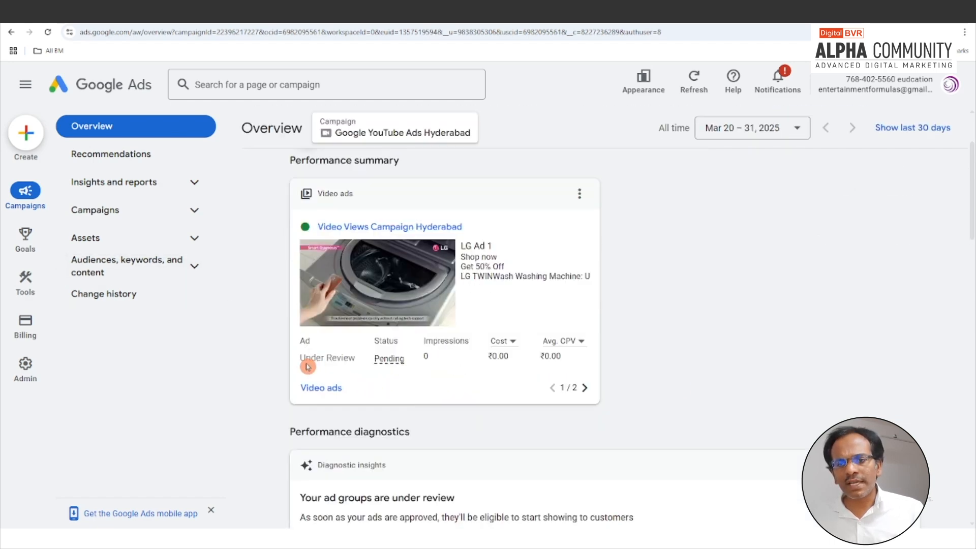
{"action": "key", "text": "ctrl+minus"}
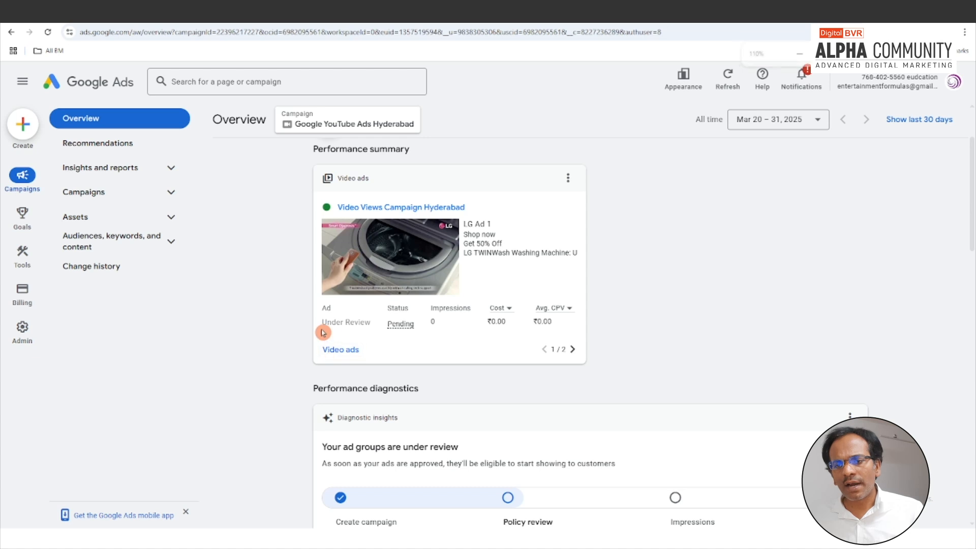
{"action": "scroll", "coordinate": [430, 337], "scroll_direction": "down", "scroll_amount": 3}
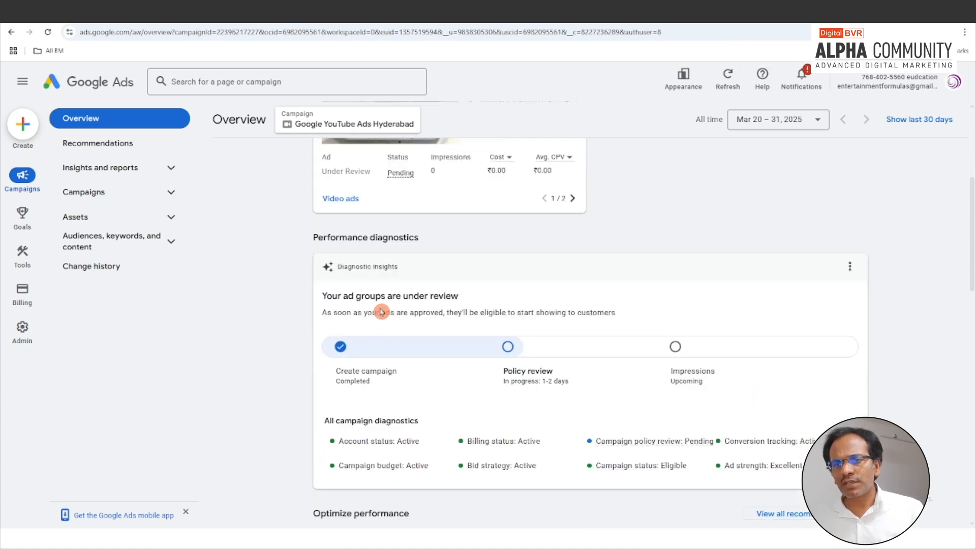
Step: Examine the policy review stage and all campaign diagnostics under Performance diagnostics
{"action": "key", "text": "ctrl+plus"}
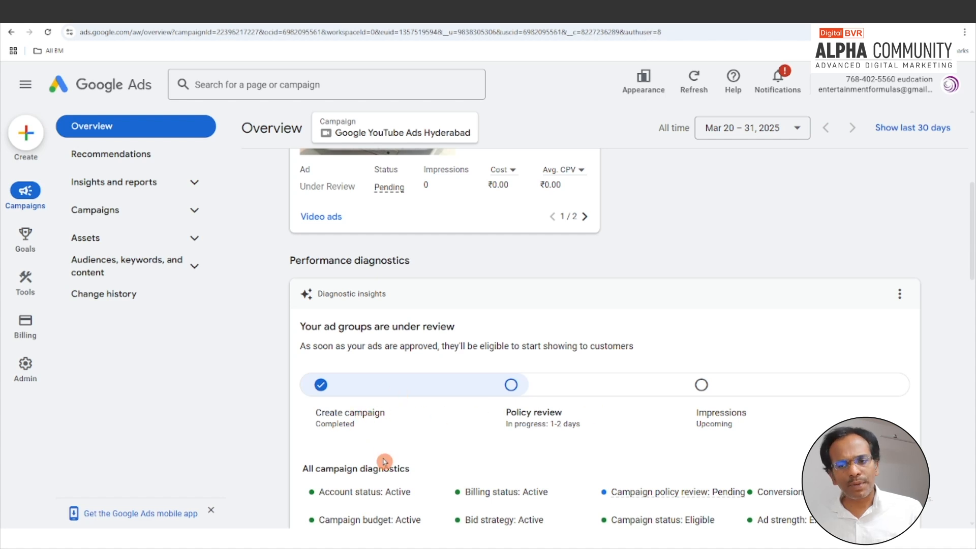
{"action": "scroll", "coordinate": [385, 461], "scroll_direction": "down", "scroll_amount": 1}
{"action": "mouse_move", "coordinate": [501, 362]}
{"action": "left_mouse_down"}
{"action": "mouse_move", "coordinate": [578, 362]}
{"action": "mouse_move", "coordinate": [507, 369]}
{"action": "mouse_move", "coordinate": [512, 362]}
{"action": "left_mouse_up"}
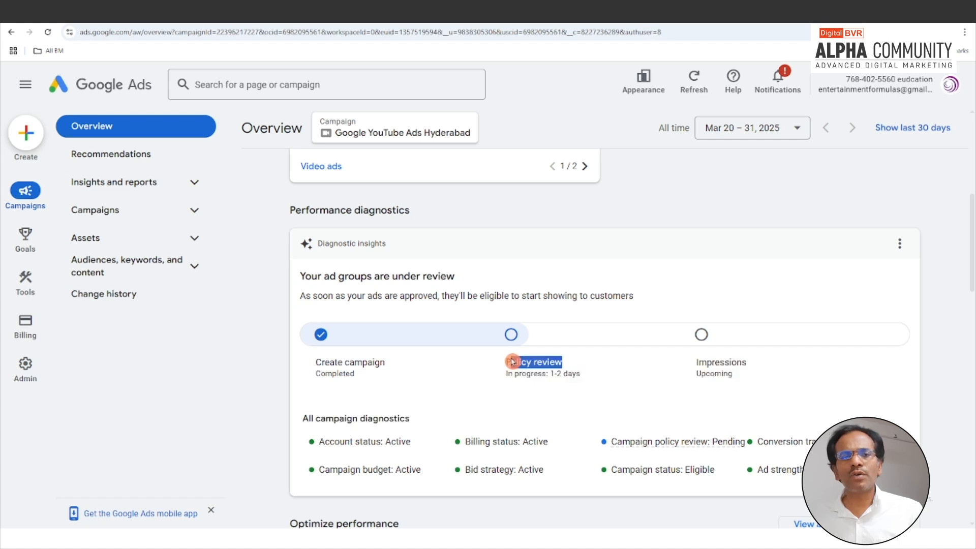
{"action": "left_click", "coordinate": [510, 381]}
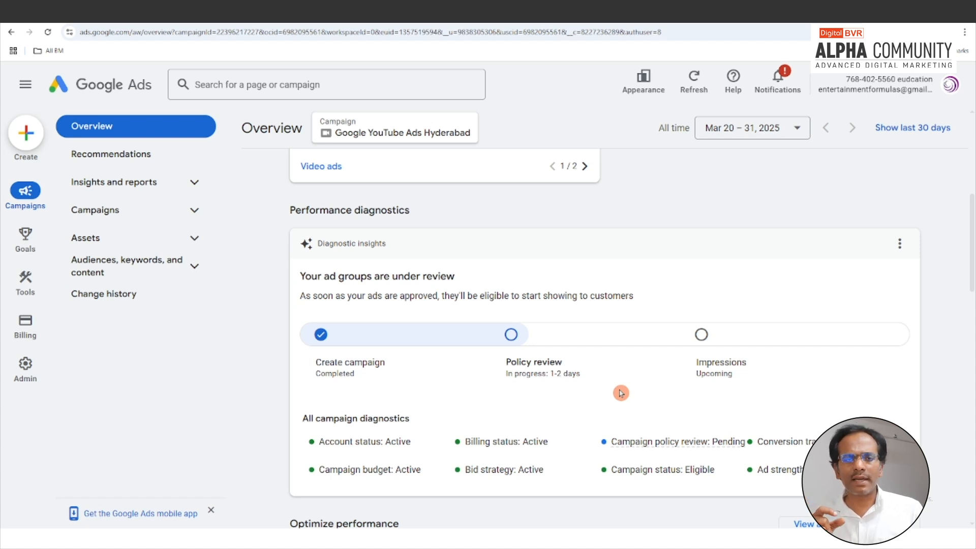
{"action": "scroll", "coordinate": [621, 392], "scroll_direction": "down", "scroll_amount": 4}
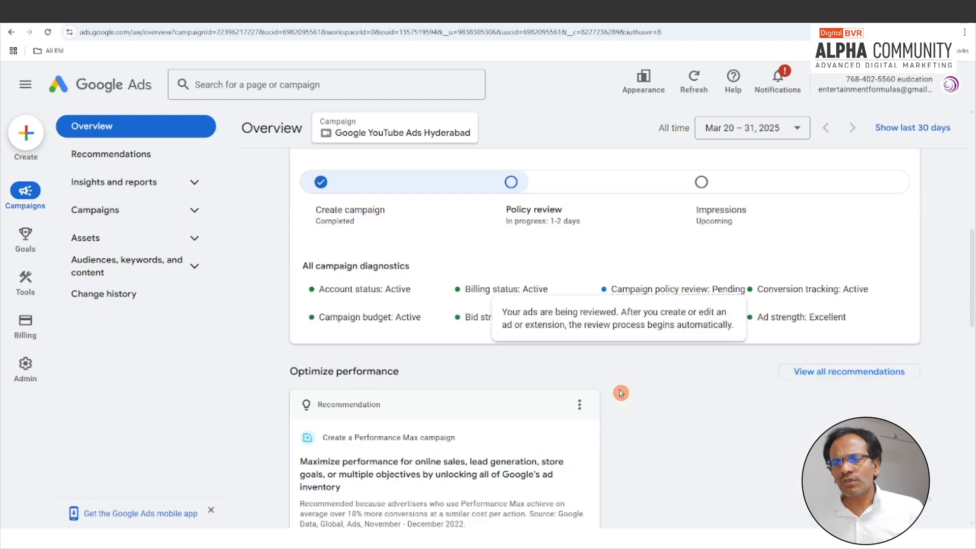
{"action": "scroll", "coordinate": [468, 373], "scroll_direction": "up", "scroll_amount": 4}
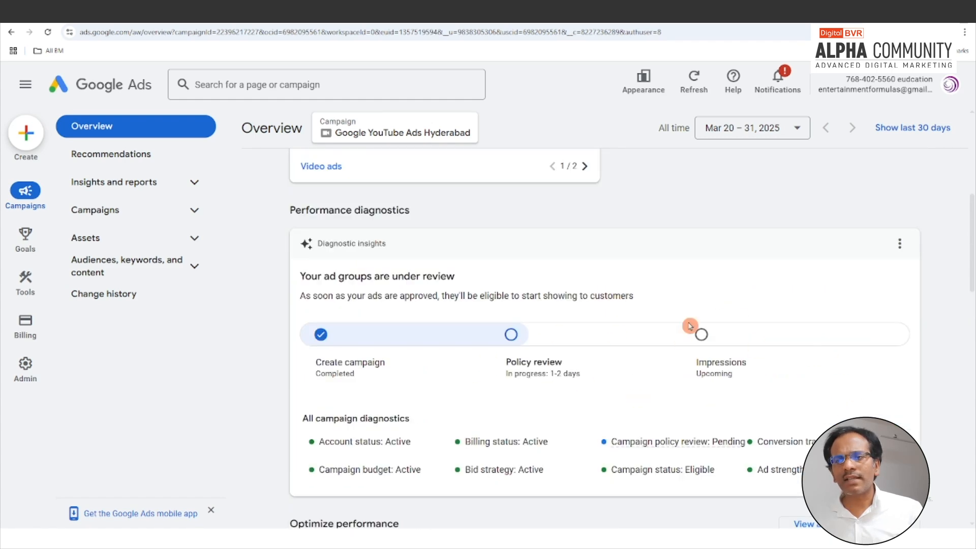
{"action": "scroll", "coordinate": [544, 334], "scroll_direction": "up", "scroll_amount": 2}
Step: Switch to the mind map and make the 1.60 /- CPV value in the Total budget branch bold
{"action": "key", "text": "alt+Tab"}
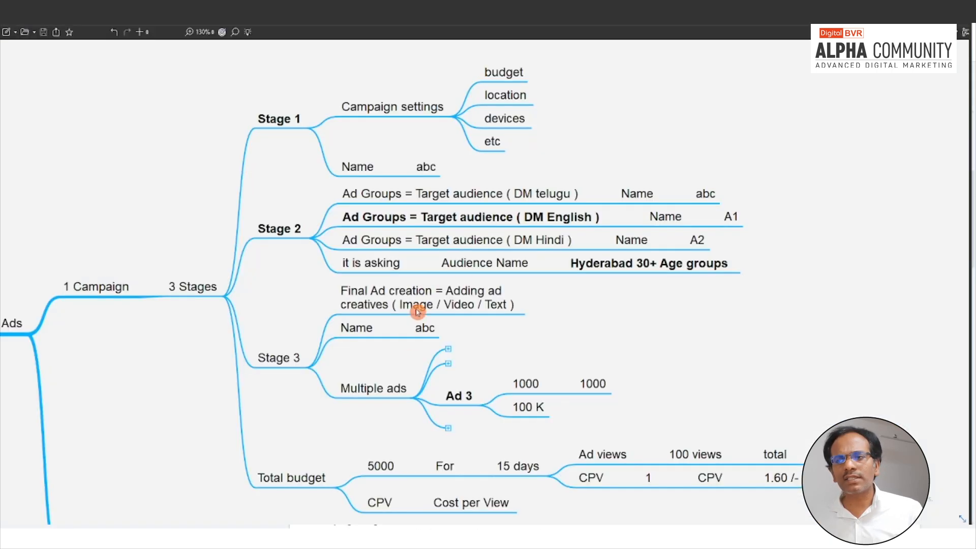
{"action": "left_click_drag", "start_coordinate": [706, 330], "coordinate": [545, 194]}
{"action": "left_click_drag", "start_coordinate": [609, 396], "coordinate": [557, 345]}
{"action": "left_click", "coordinate": [537, 326]}
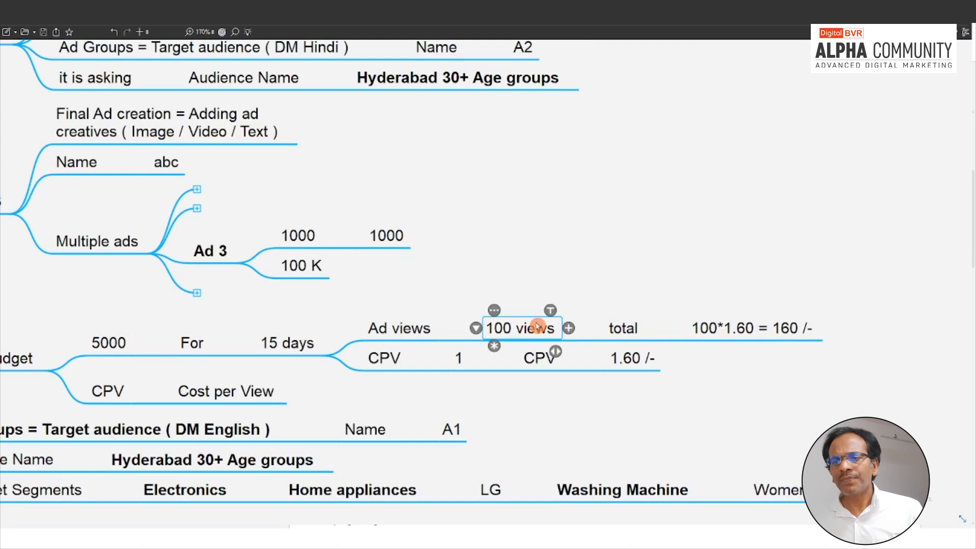
{"action": "scroll", "coordinate": [535, 360], "scroll_direction": "up", "scroll_amount": 2}
{"action": "left_click", "coordinate": [537, 360]}
{"action": "left_click", "coordinate": [639, 360]}
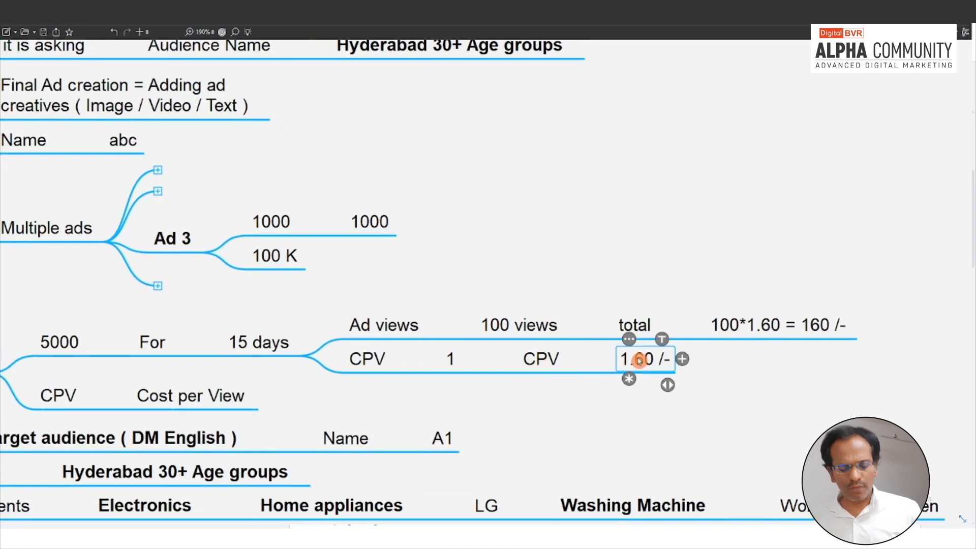
{"action": "key", "text": "ctrl+b"}
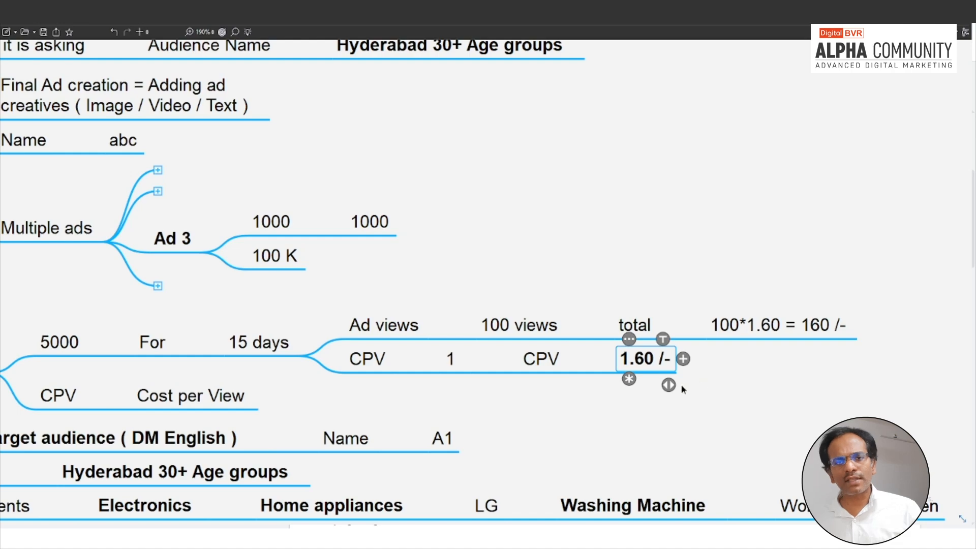
{"action": "left_click", "coordinate": [681, 386]}
{"action": "scroll", "coordinate": [652, 380], "scroll_direction": "down", "scroll_amount": 3}
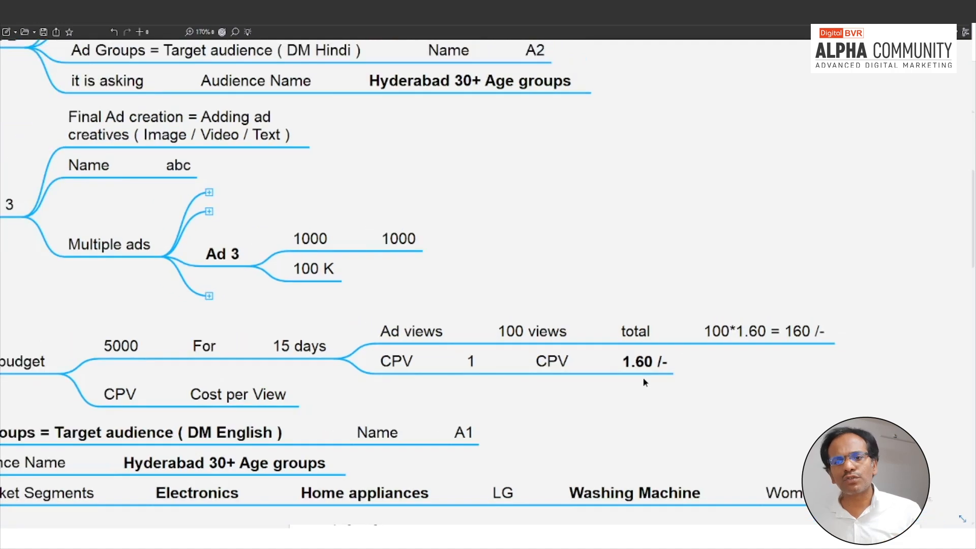
{"action": "scroll", "coordinate": [703, 345], "scroll_direction": "down", "scroll_amount": 3}
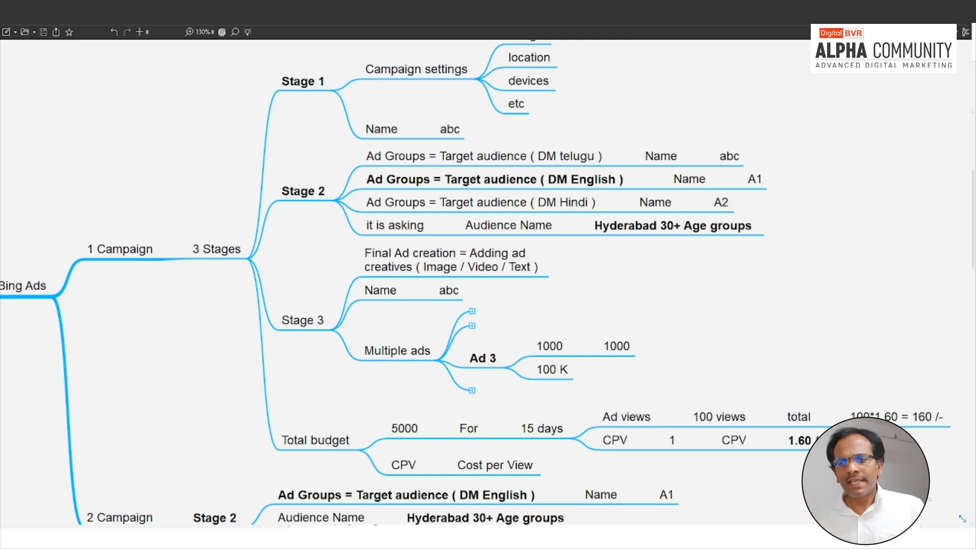
Step: Switch to the Chrome new tab page, open Google Play and search for "google ads"
{"action": "left_click", "coordinate": [528, 538]}
{"action": "scroll", "coordinate": [516, 295], "scroll_direction": "down", "scroll_amount": 2}
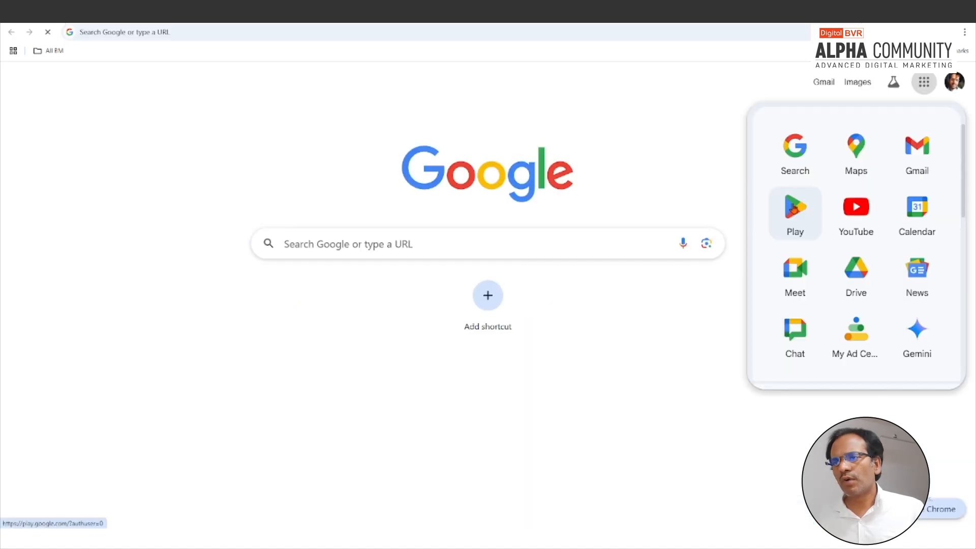
{"action": "left_click", "coordinate": [795, 206]}
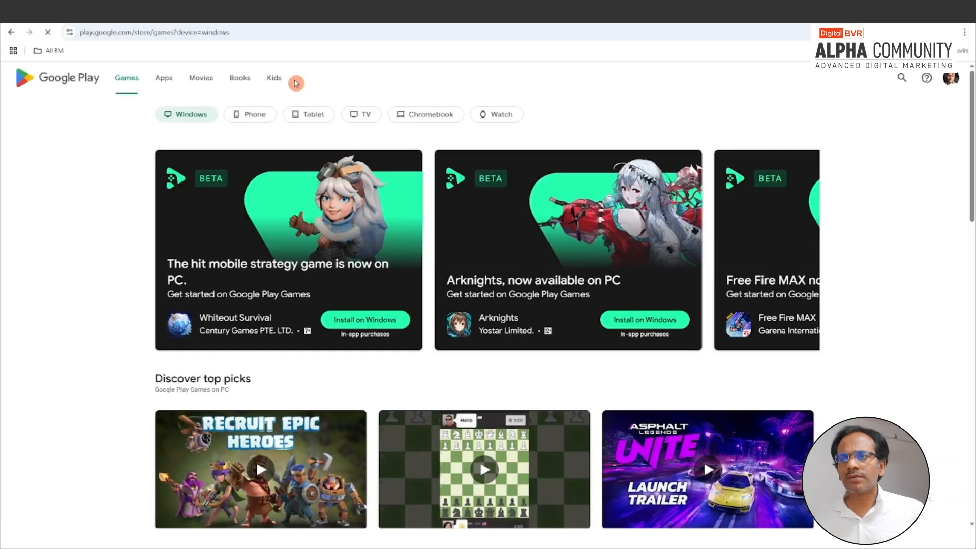
{"action": "type", "text": "google ads"}
{"action": "key", "text": "Return"}
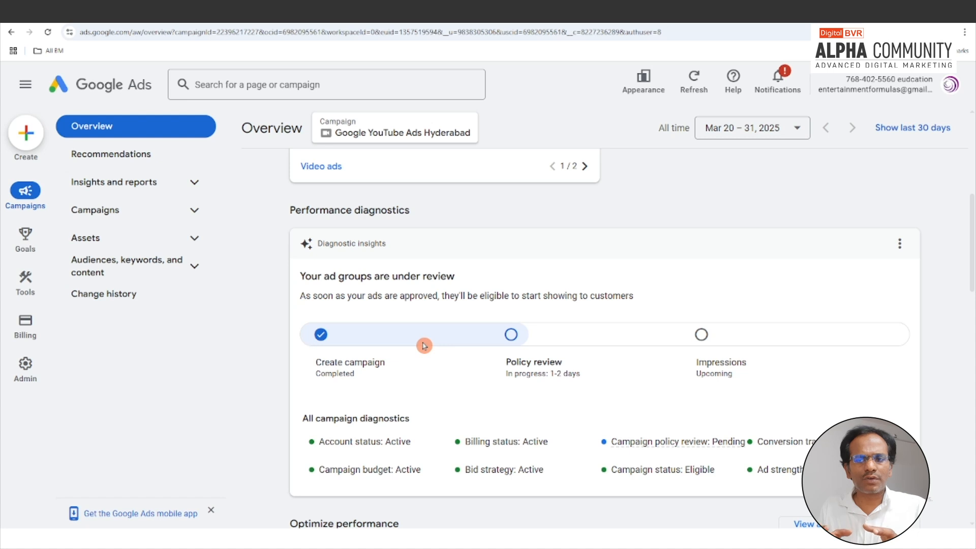
Step: Recheck the campaign's policy review progress and diagnostics in the Google Ads overview
{"action": "scroll", "coordinate": [488, 389], "scroll_direction": "down", "scroll_amount": 2}
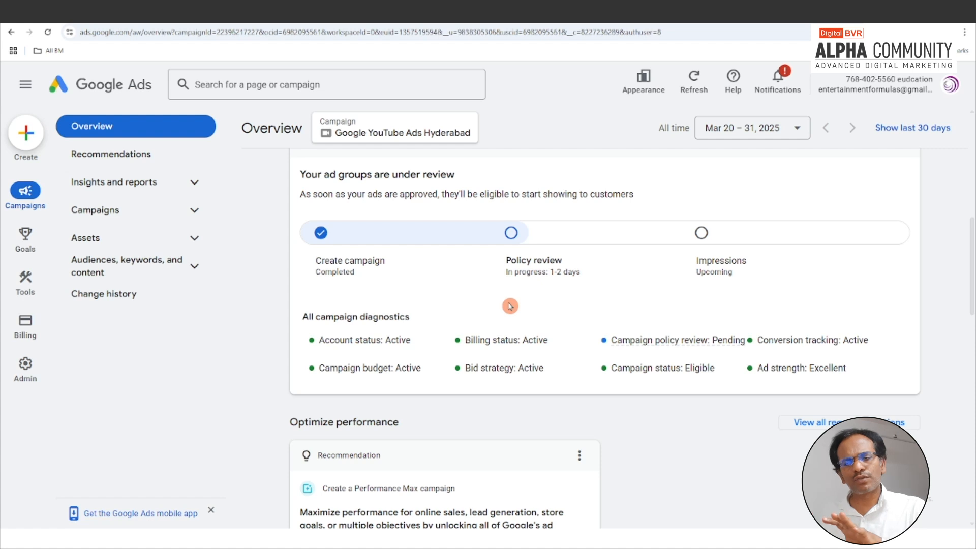
{"action": "scroll", "coordinate": [541, 316], "scroll_direction": "up", "scroll_amount": 2}
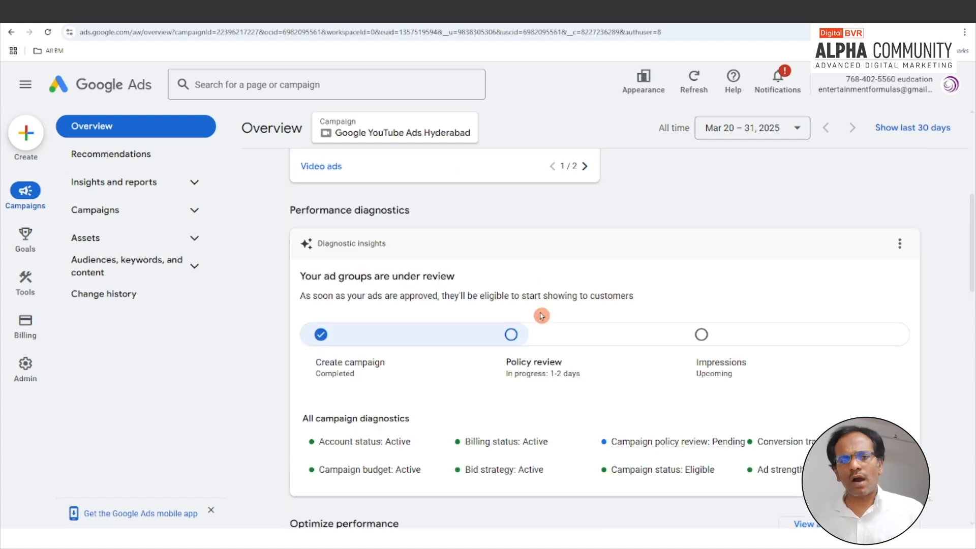